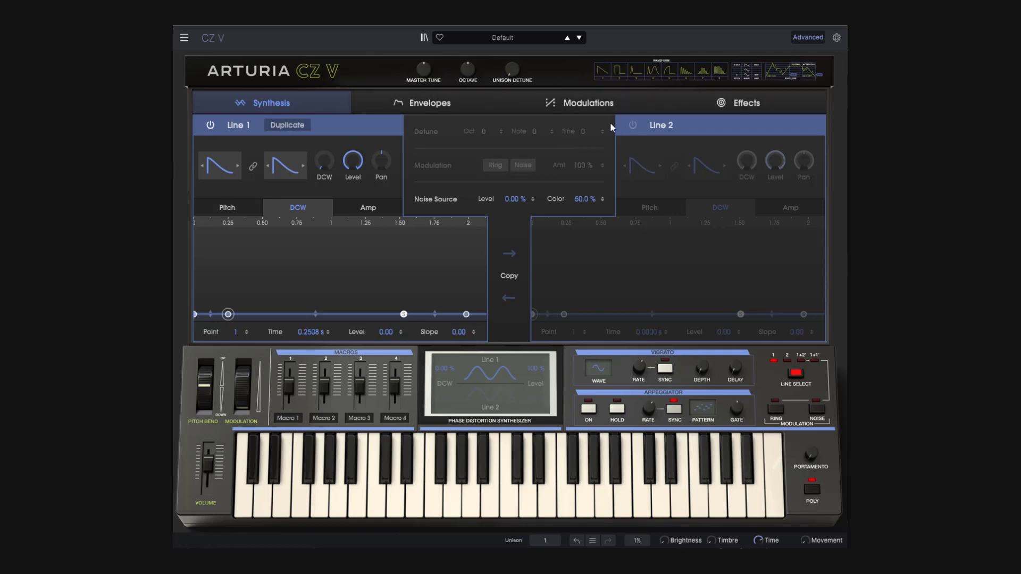
Step: Load the Default preset from the Template category
left_click(504, 37)
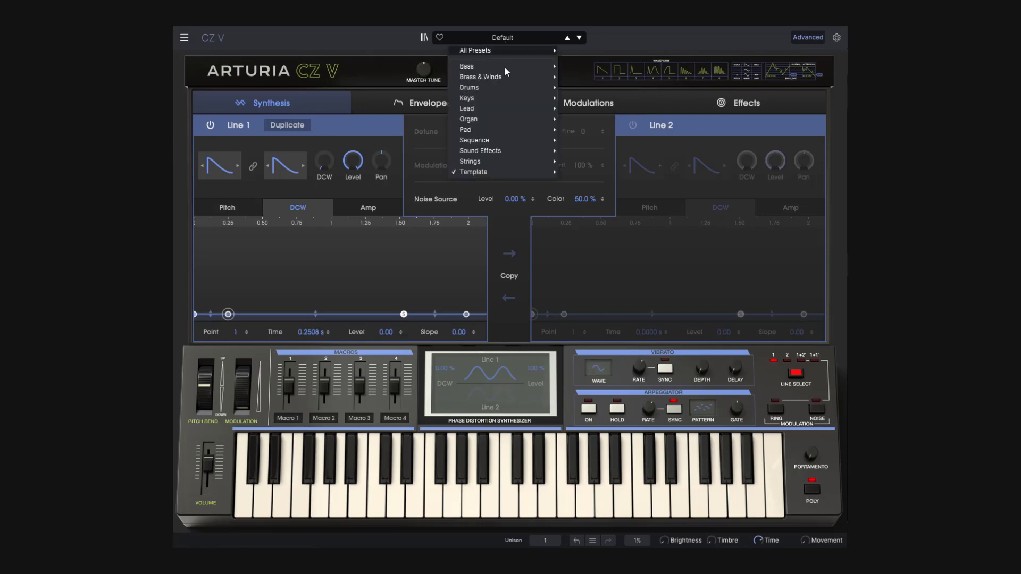
mouse_move(502, 173)
left_click(580, 171)
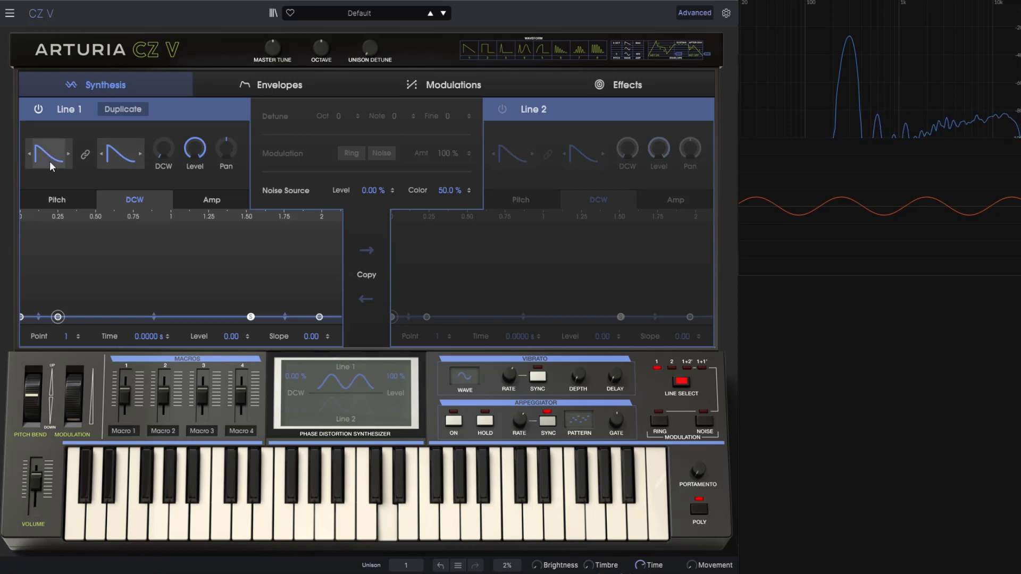
Step: Set Line 1's second waveform to Square and raise the line's DCW amount to 100%
left_click(120, 157)
left_click(134, 184)
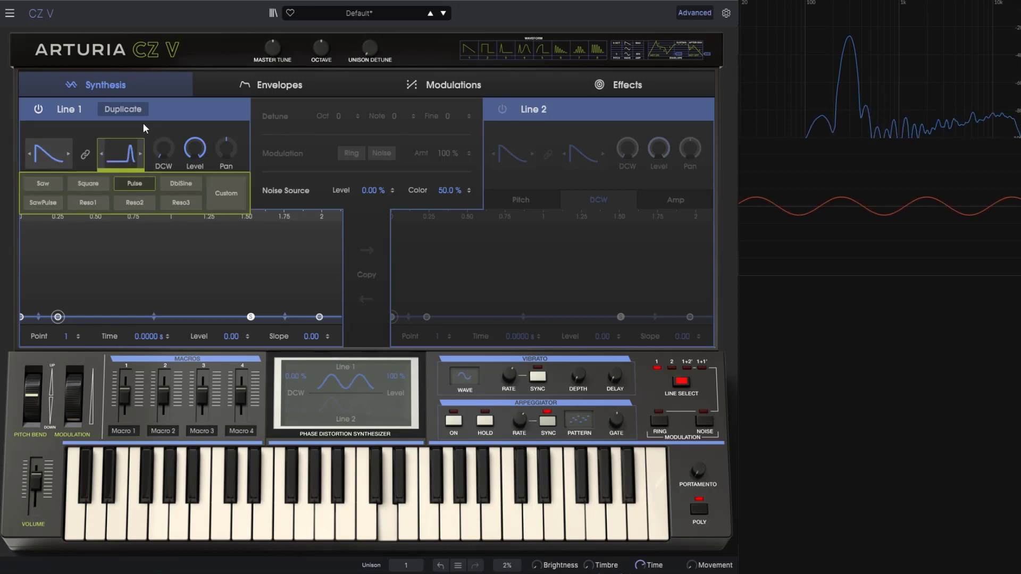
left_click(88, 183)
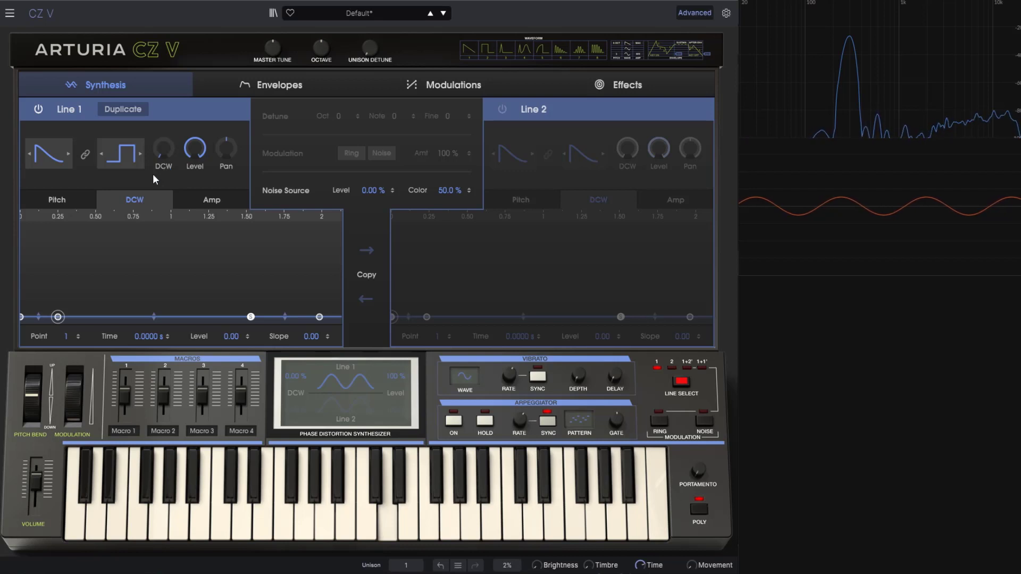
mouse_move(165, 156)
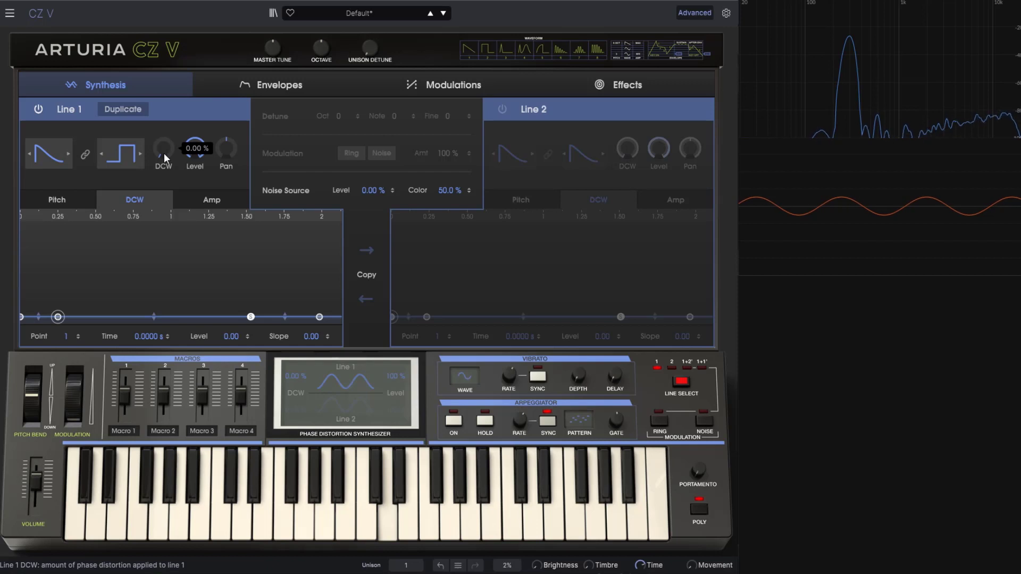
left_click_drag(164, 155, 164, 149)
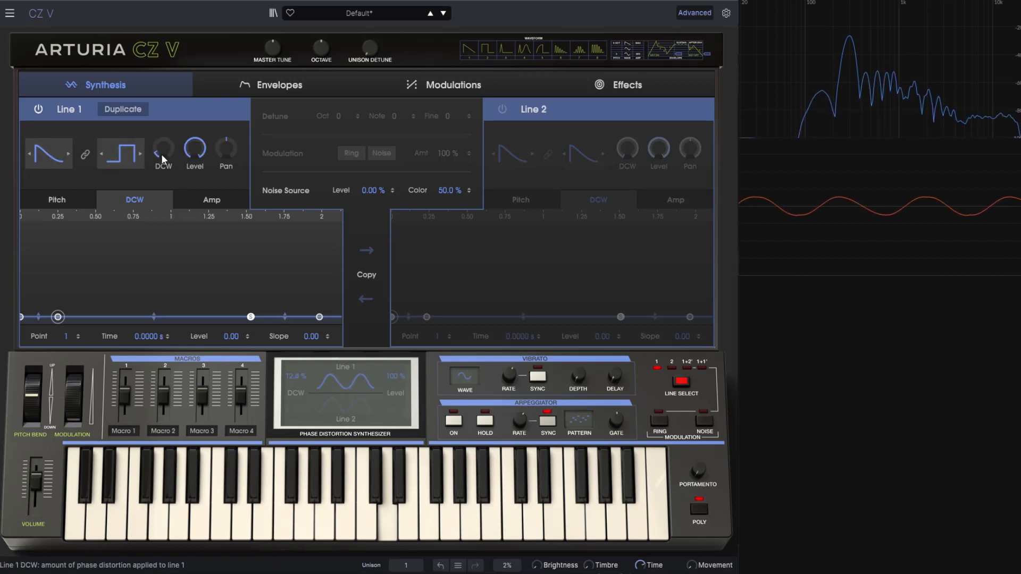
left_click_drag(164, 158, 164, 109)
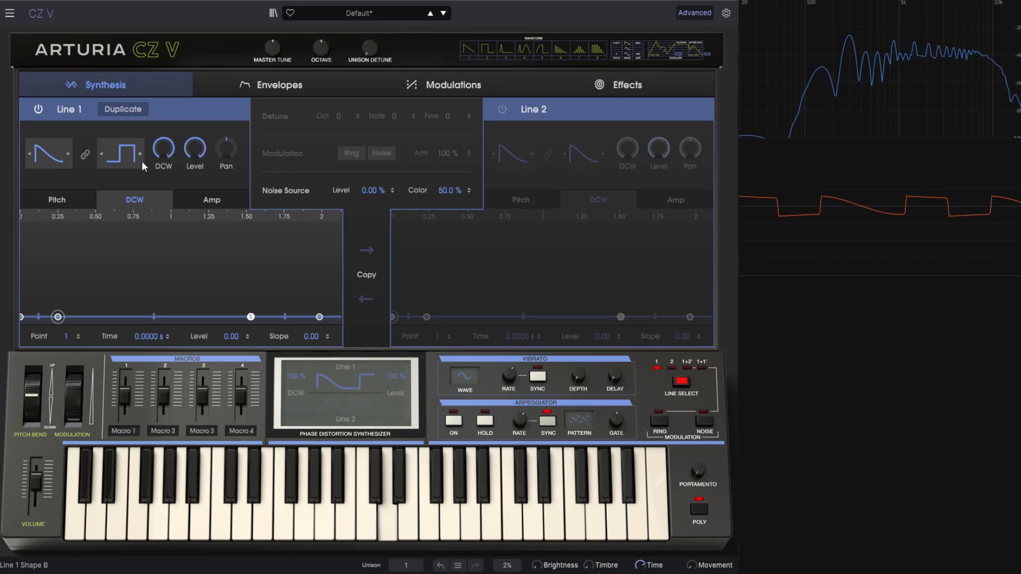
Step: Switch Line 1's second waveform back to Saw and adjust the DCW amount to 80%
mouse_move(164, 148)
mouse_move(152, 154)
left_mouse_down()
mouse_move(152, 170)
mouse_move(163, 165)
left_mouse_up()
left_click(120, 166)
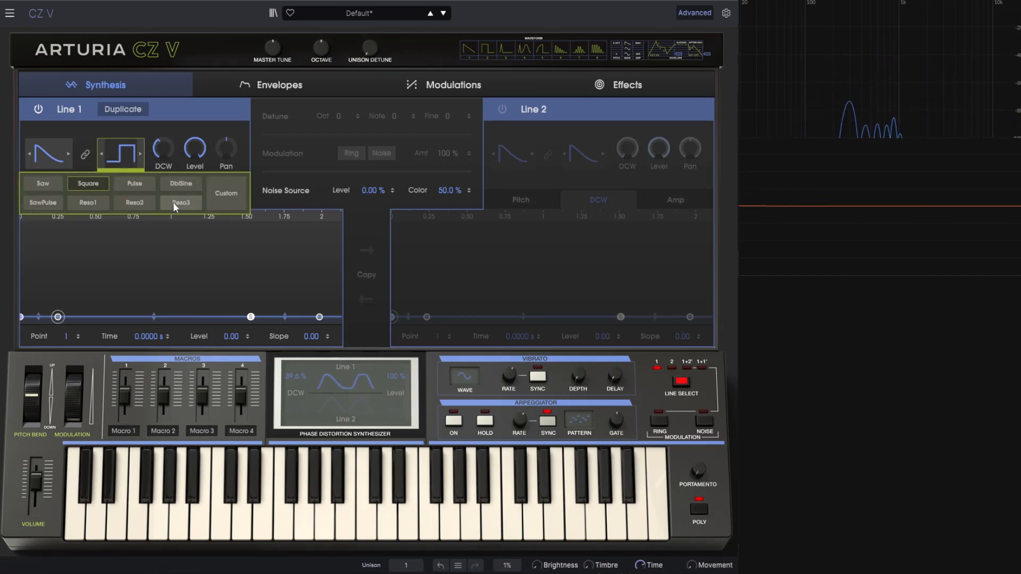
left_click(50, 184)
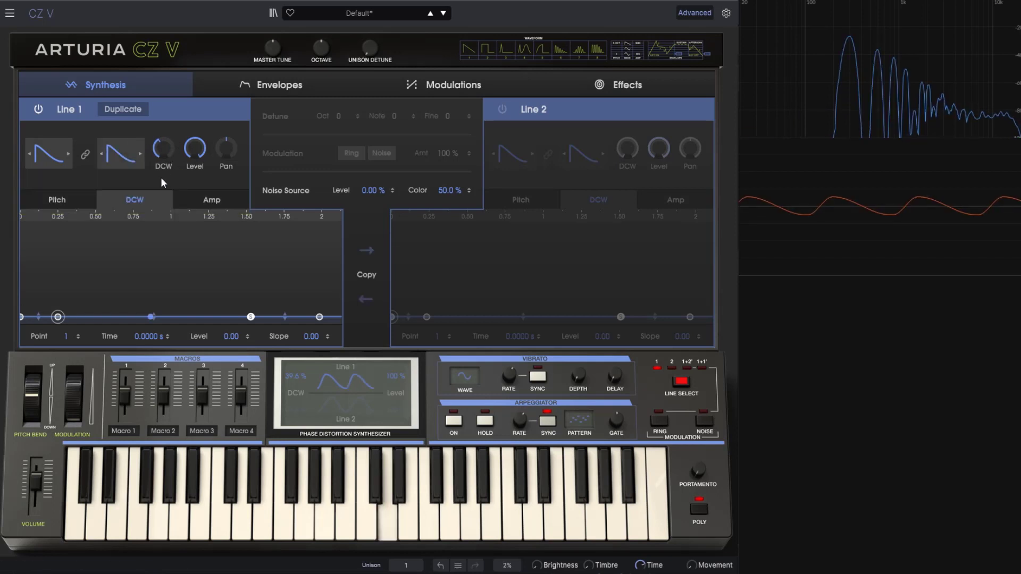
mouse_move(163, 152)
left_mouse_down()
mouse_move(163, 125)
mouse_move(163, 157)
left_mouse_up()
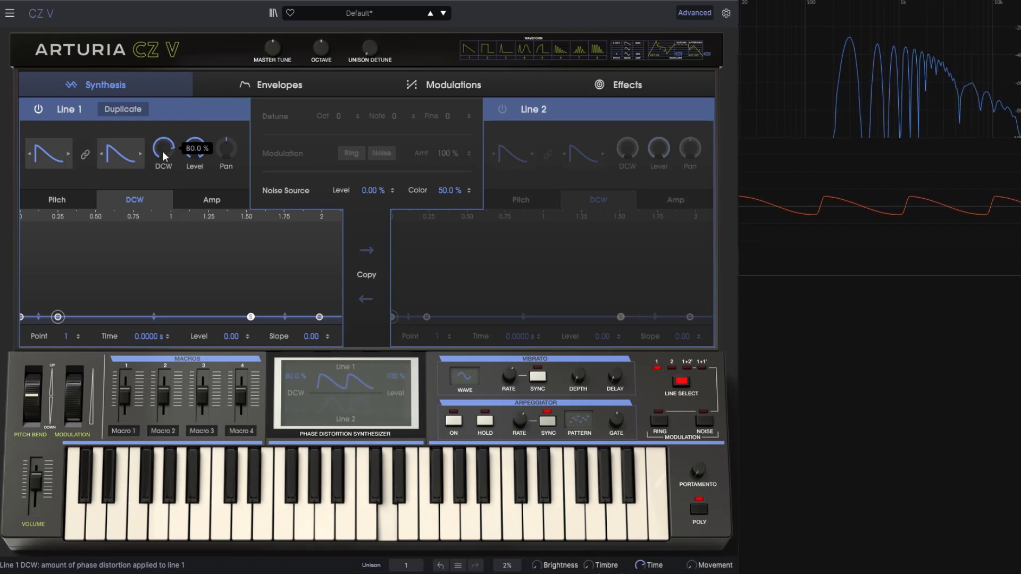
Step: Lower Line 1's DCW amount slightly and change the second waveform to Square
left_click(121, 155)
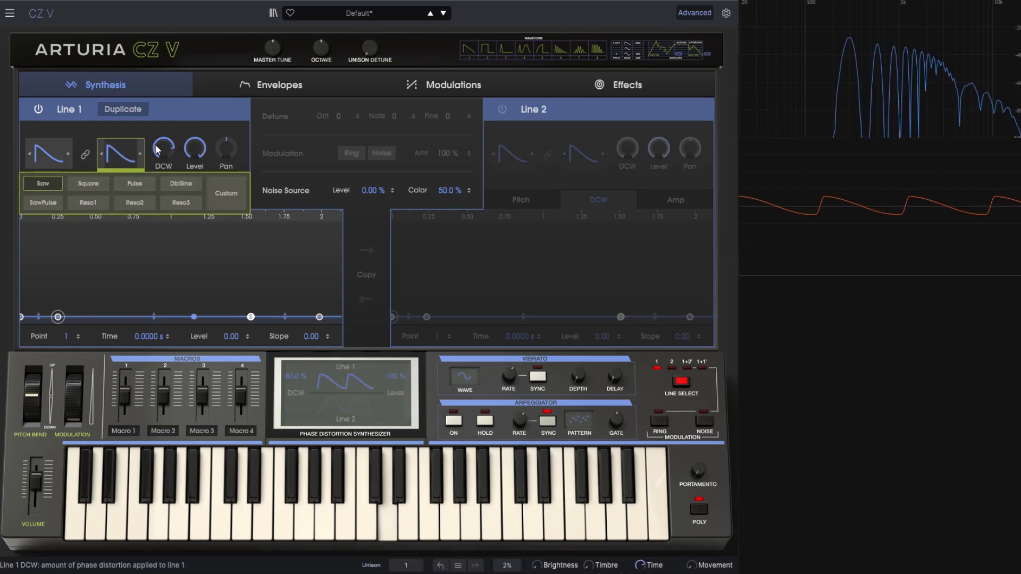
mouse_move(158, 150)
left_mouse_down()
mouse_move(158, 166)
mouse_move(158, 145)
left_mouse_up()
left_click(120, 156)
left_click(95, 181)
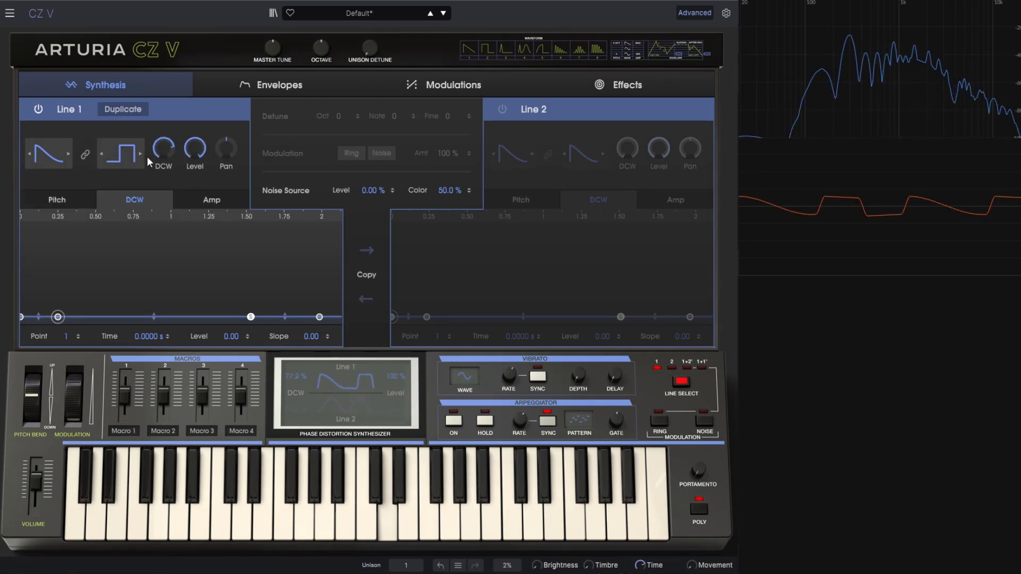
Step: Reduce Line 1's DCW amount to about 0.4% and return the second waveform to Saw
left_click(119, 160)
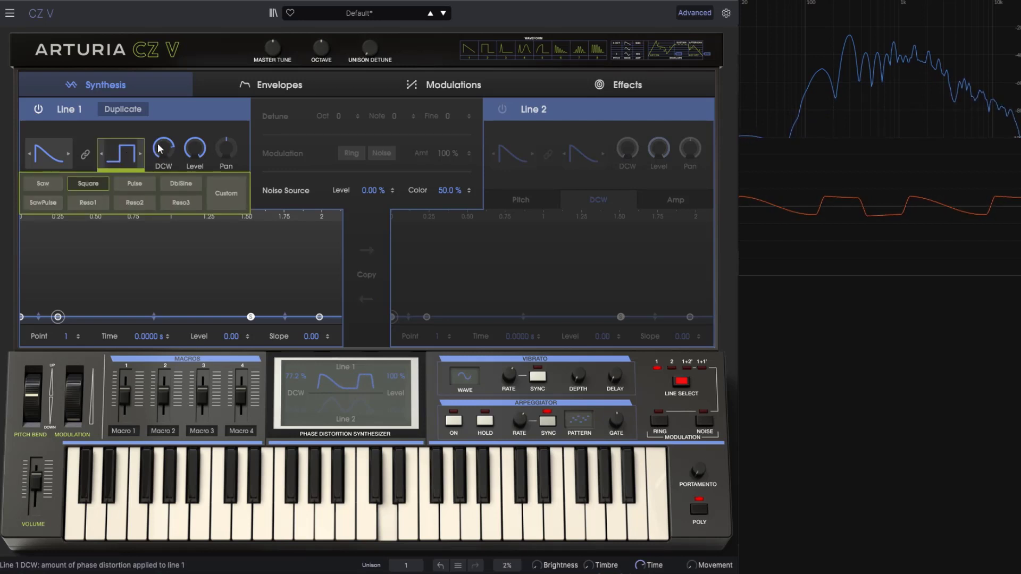
left_click_drag(158, 149, 158, 170)
left_click(116, 155)
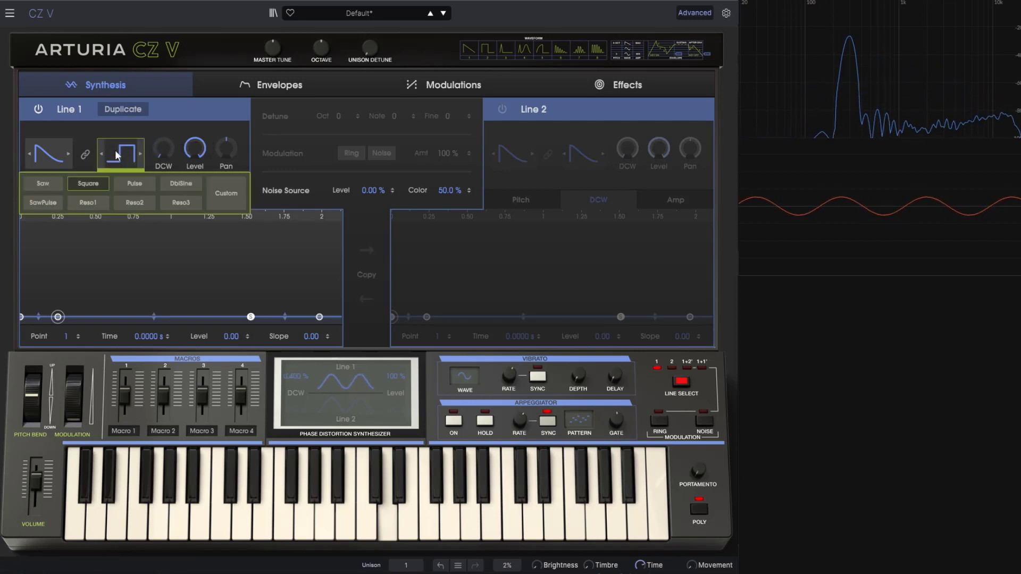
left_click(49, 179)
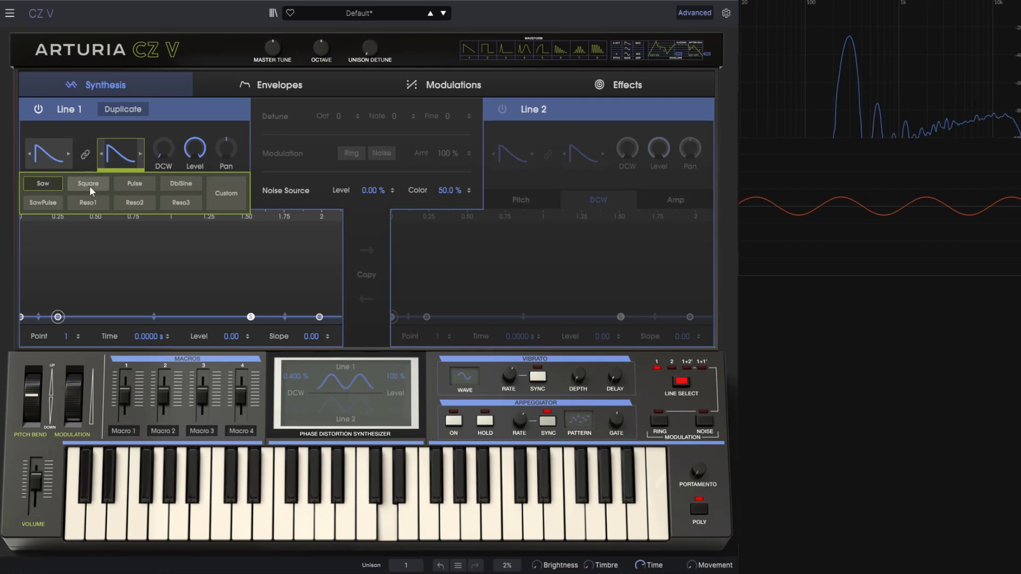
Step: Try Square, Pulse and DblSine as Line 1's first waveform, sweeping the DCW amount and returning it to 0%
left_click(65, 145)
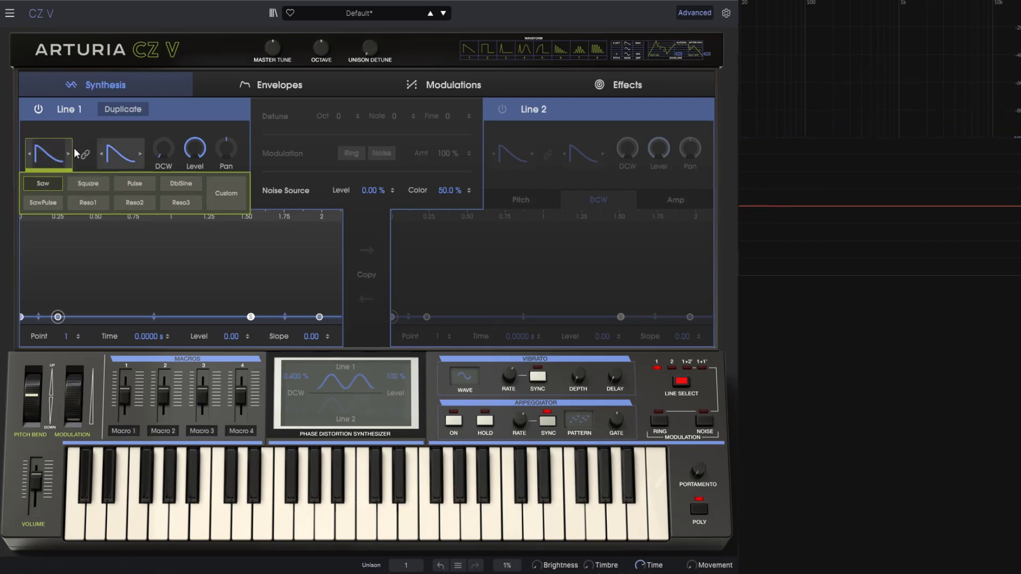
left_click(88, 184)
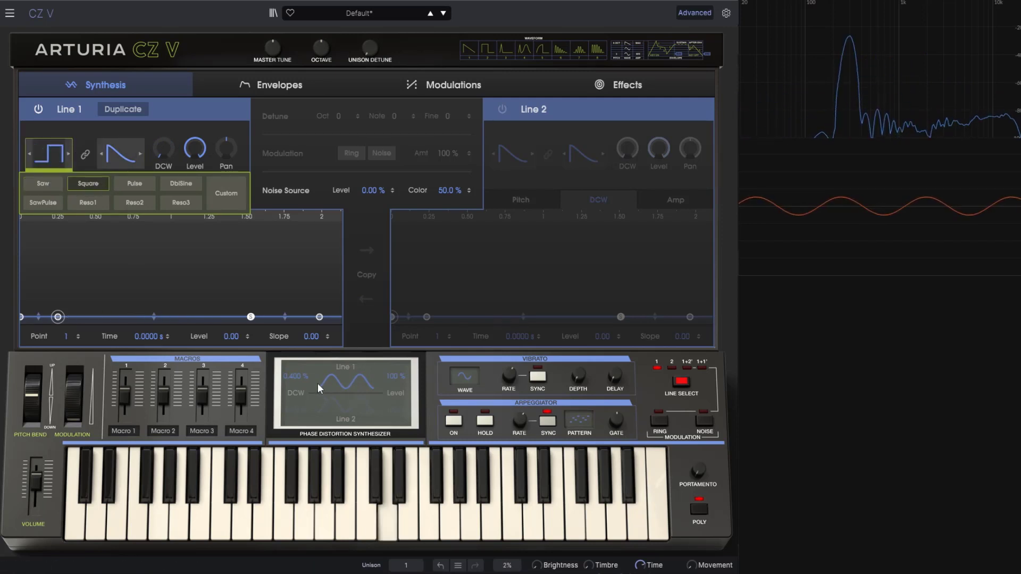
left_click(139, 183)
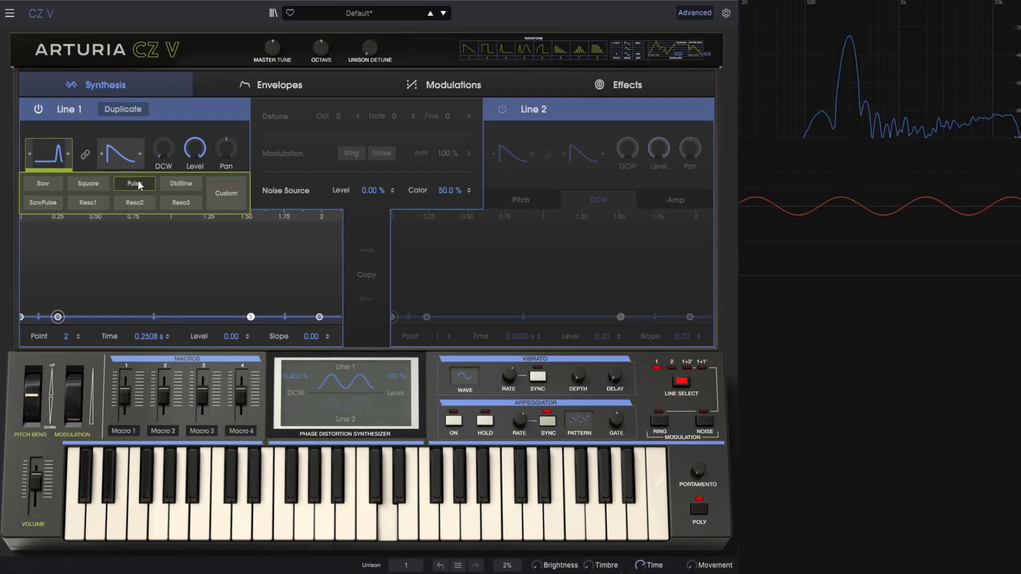
left_click(187, 183)
left_click(165, 128)
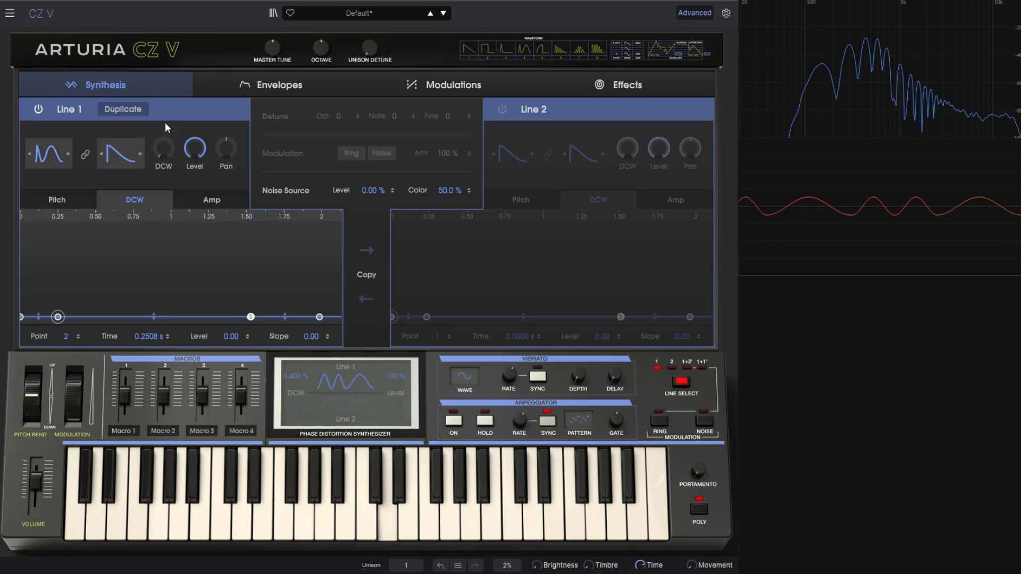
left_click_drag(154, 146, 154, 145)
mouse_move(161, 157)
left_mouse_down()
mouse_move(161, 130)
mouse_move(161, 158)
left_mouse_up()
Step: Try SawPulse and Reso1 as Line 1's first waveform, sweeping the DCW amount with each
left_click(48, 154)
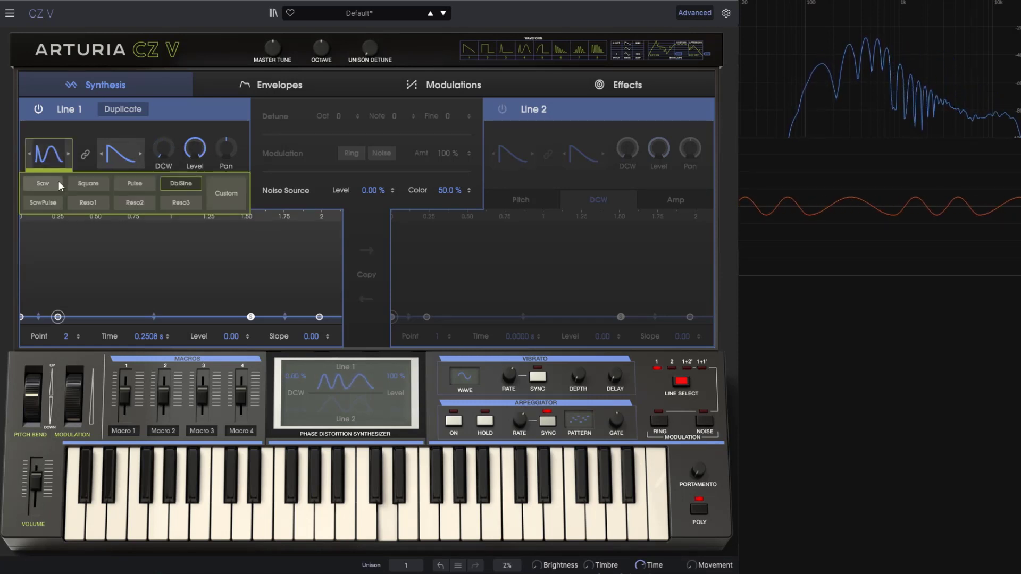
left_click(48, 200)
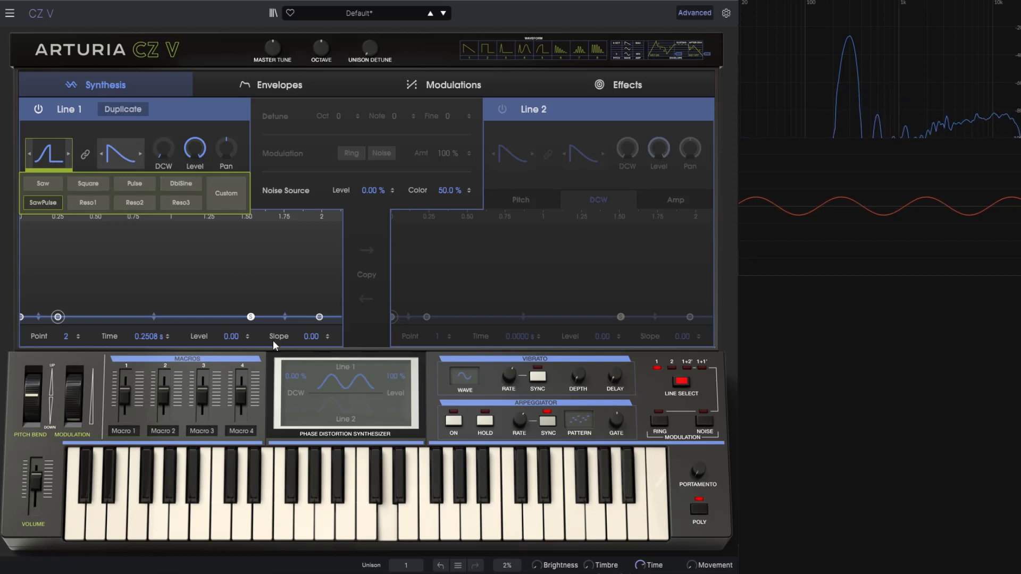
mouse_move(161, 153)
left_mouse_down()
mouse_move(161, 119)
mouse_move(162, 153)
left_mouse_up()
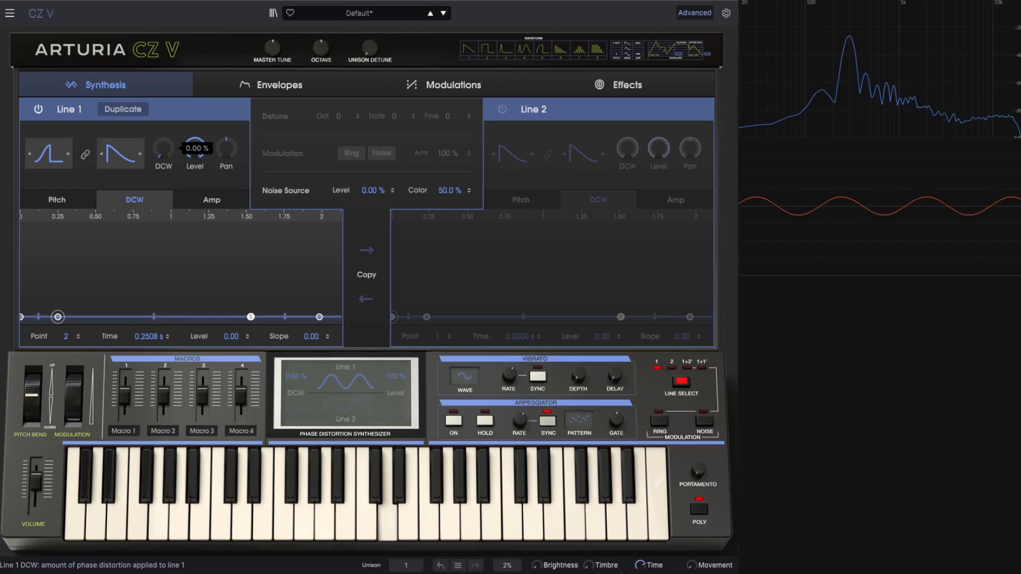
left_click(49, 154)
left_click(94, 203)
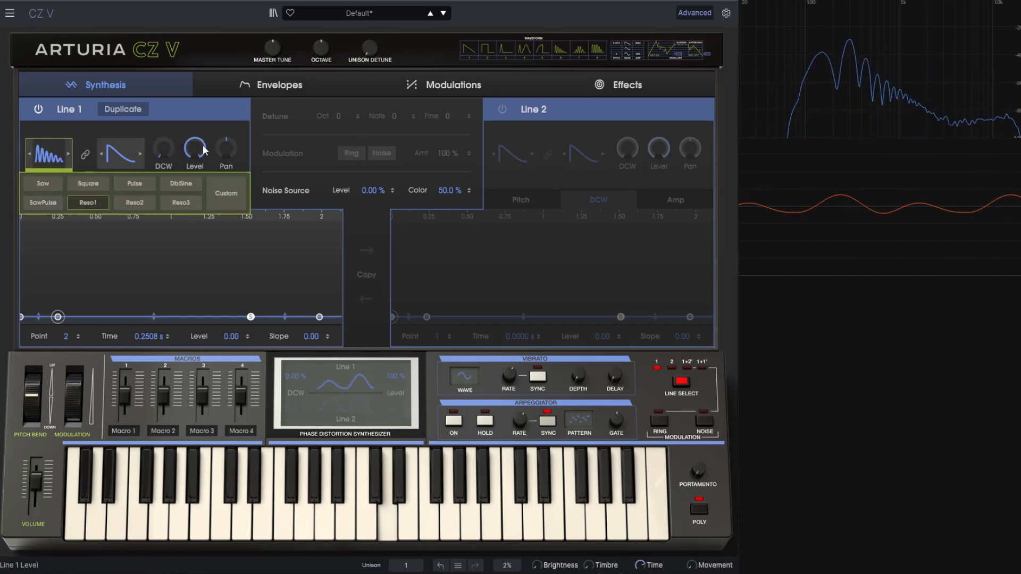
left_click_drag(162, 152, 160, 121)
Step: Try Reso2 and Reso3 as Line 1's first waveform, sweeping the DCW amount down to near 0% with each
left_click(49, 153)
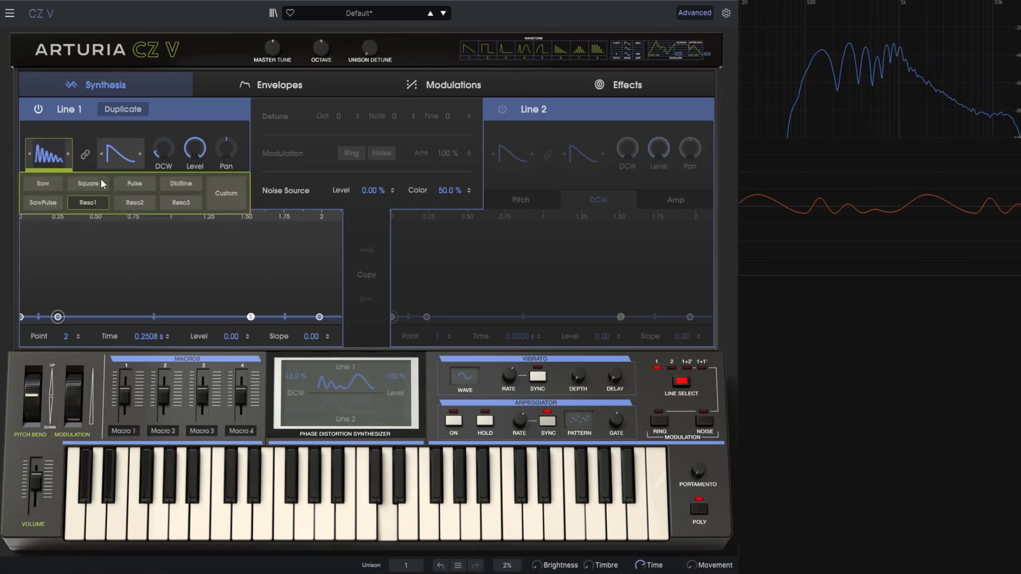
left_click(142, 203)
left_click_drag(164, 151, 164, 201)
left_click(41, 156)
left_click(179, 201)
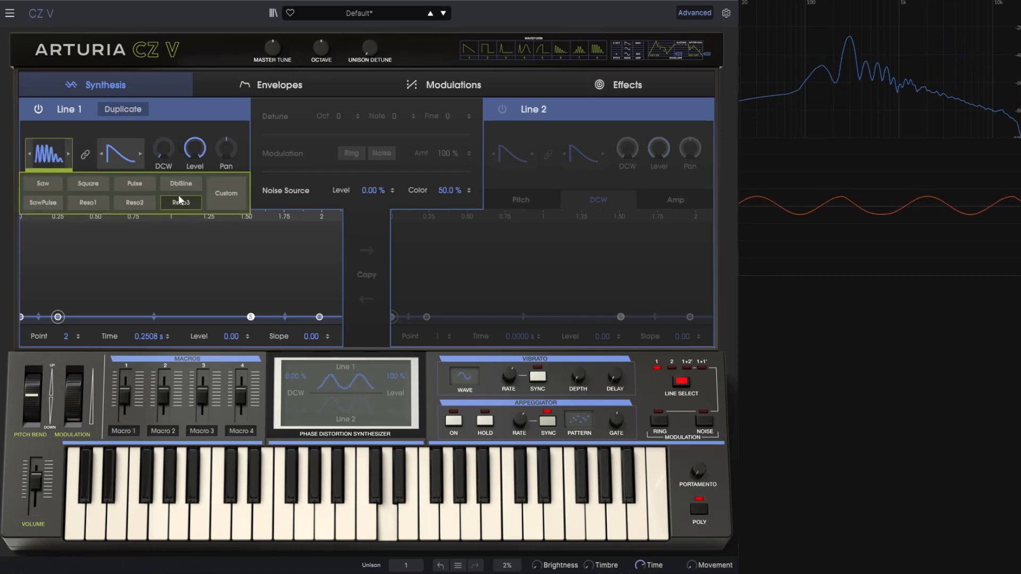
mouse_move(164, 154)
left_mouse_down()
mouse_move(164, 123)
mouse_move(165, 157)
left_mouse_up()
Step: Set Line 1's first waveform back to Saw and raise the DCW amount to roughly the middle of its range
left_click(58, 156)
left_click(45, 182)
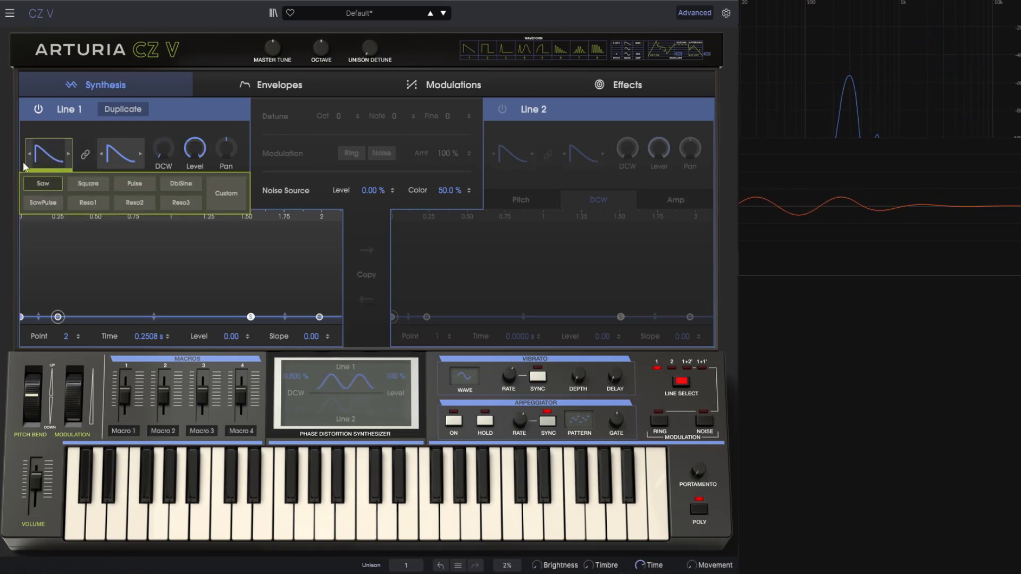
mouse_move(163, 149)
left_mouse_down()
mouse_move(163, 132)
mouse_move(166, 150)
left_mouse_up()
Step: Set Line 1's second waveform to DblSine, with DCW at about 54% and Level at about 49%
left_click(118, 158)
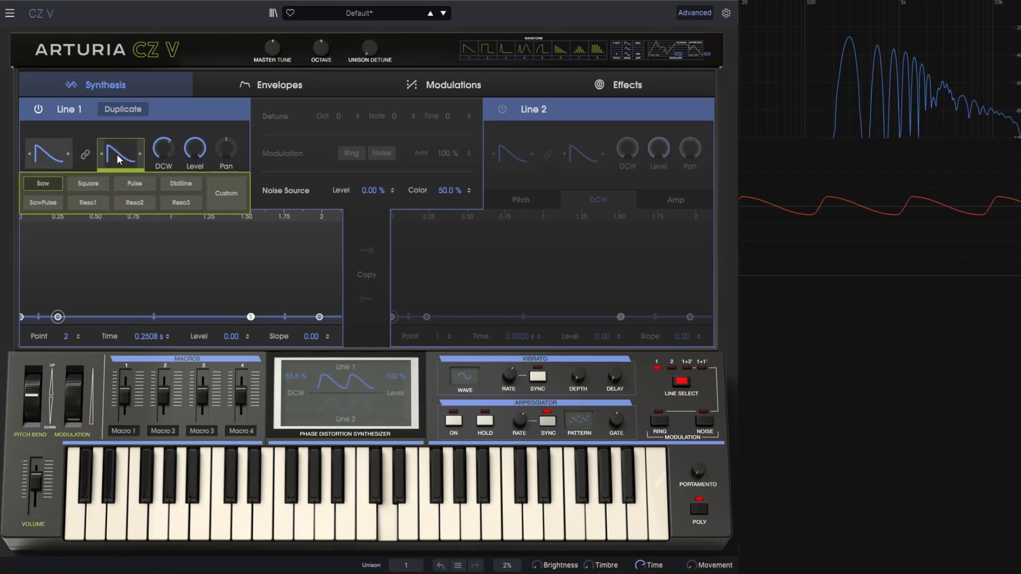
left_click(172, 181)
left_click_drag(163, 149, 203, 168)
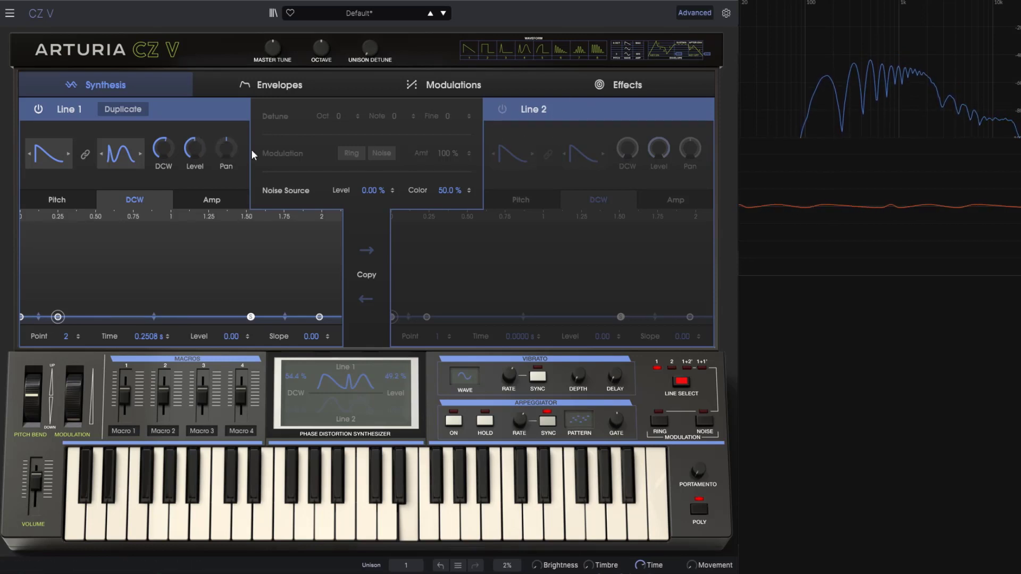
left_click_drag(228, 143, 227, 126)
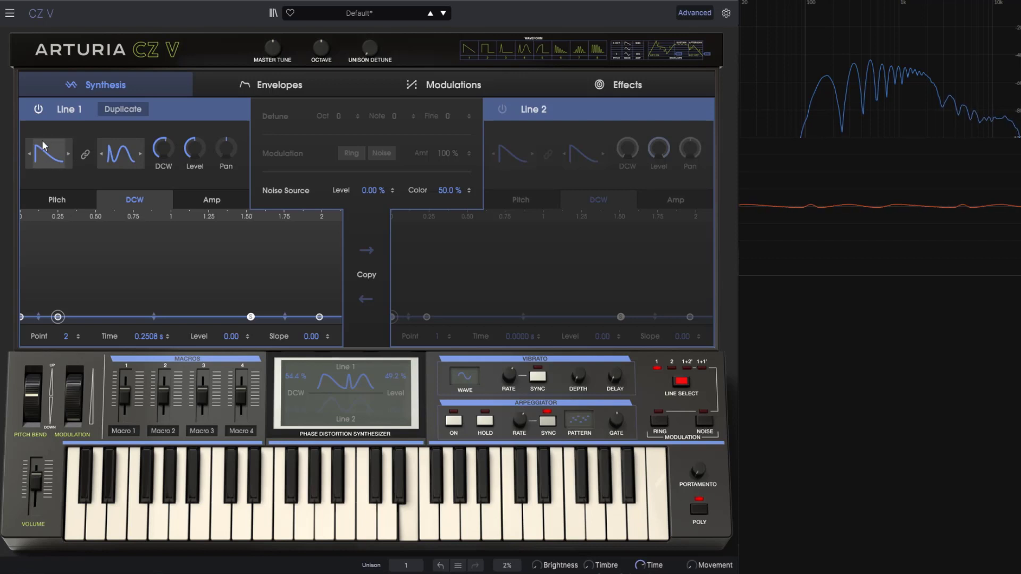
Step: Link Line 1's two waveforms and raise DCW to 100% and Level to about 80%
left_click(86, 154)
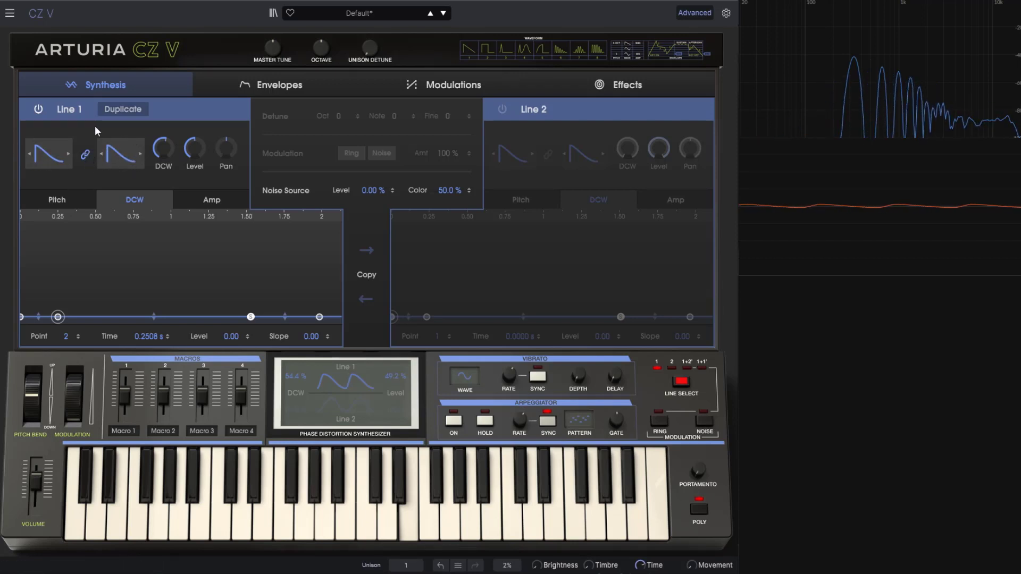
mouse_move(163, 149)
left_mouse_down()
mouse_move(163, 133)
mouse_move(194, 138)
mouse_move(164, 149)
left_mouse_up()
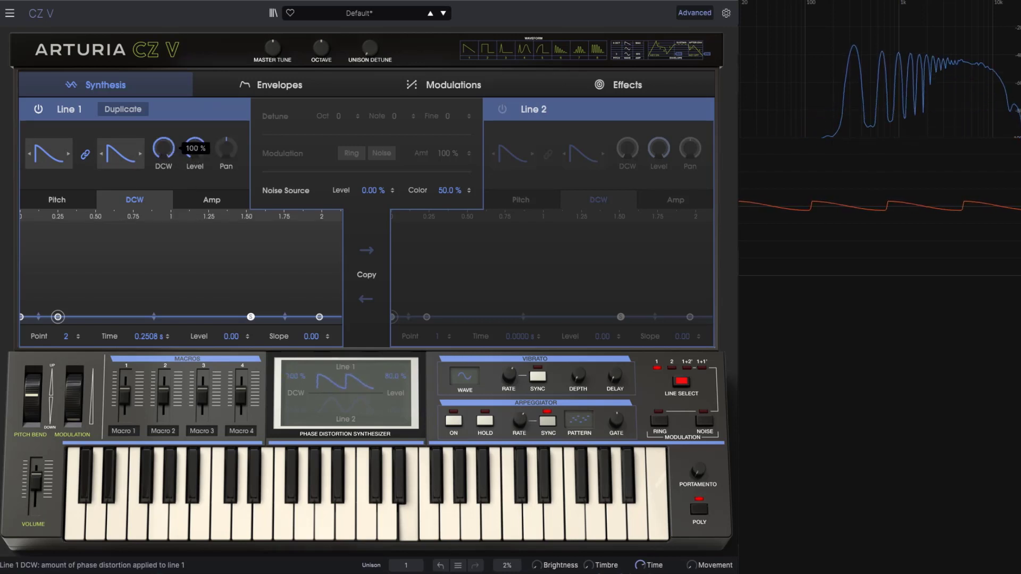
Step: Try Pulse and Reso1 on Line 1's linked waveforms
left_click(126, 154)
left_click(135, 183)
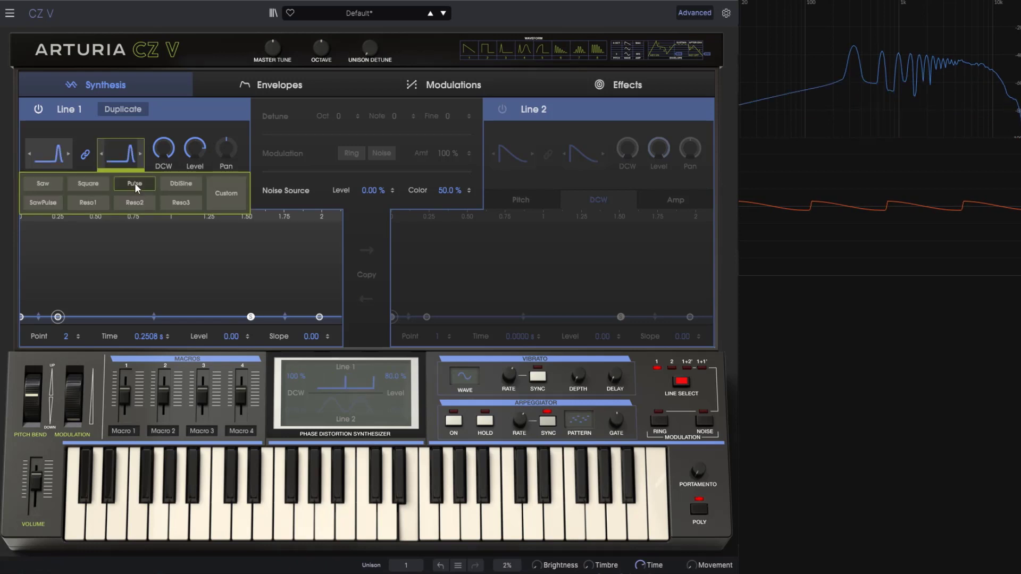
left_click(51, 160)
left_click(90, 204)
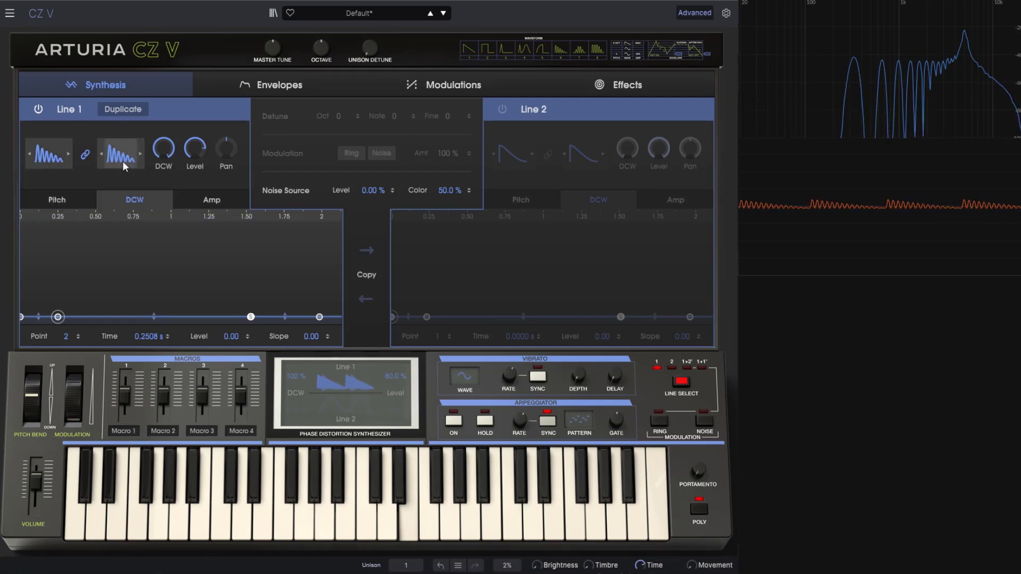
Step: Return Line 1's linked waveforms to Saw, unlink them and open the choices for the second waveform
left_click(54, 152)
left_click(53, 183)
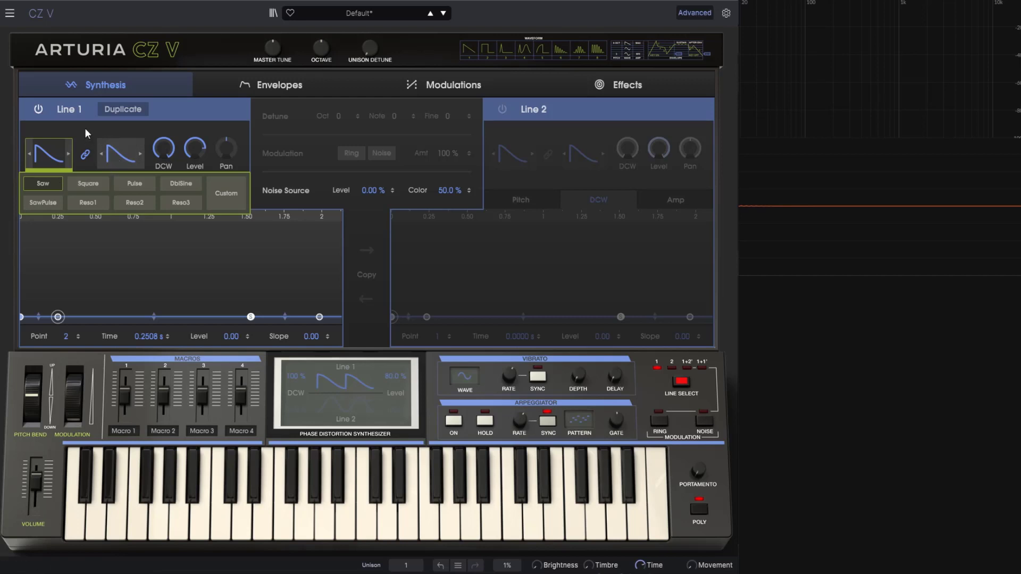
left_click(120, 154)
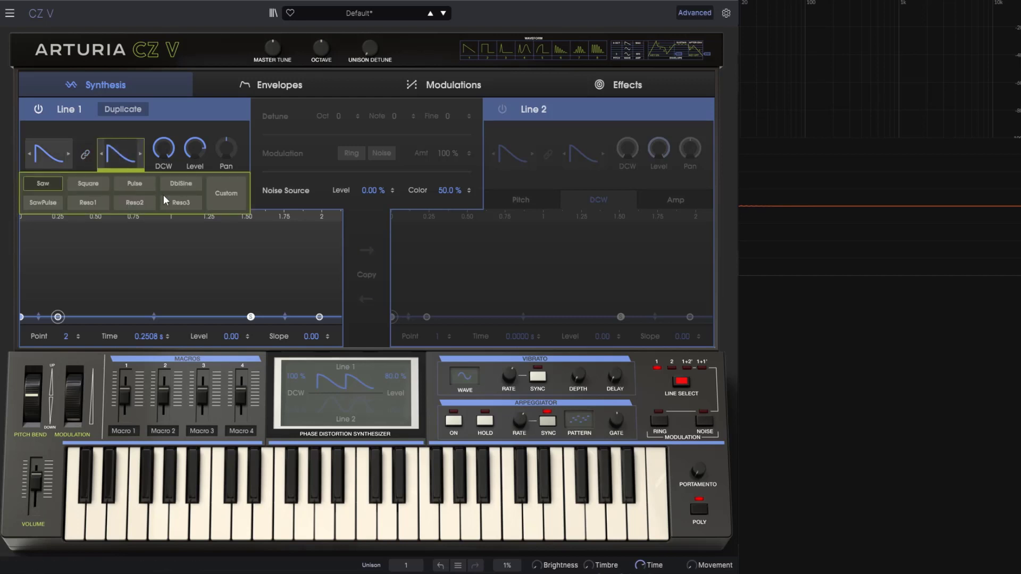
Step: Give Line 1's second waveform a Custom shape and add three points forming a zigzag in its phase distortion function
left_click(228, 207)
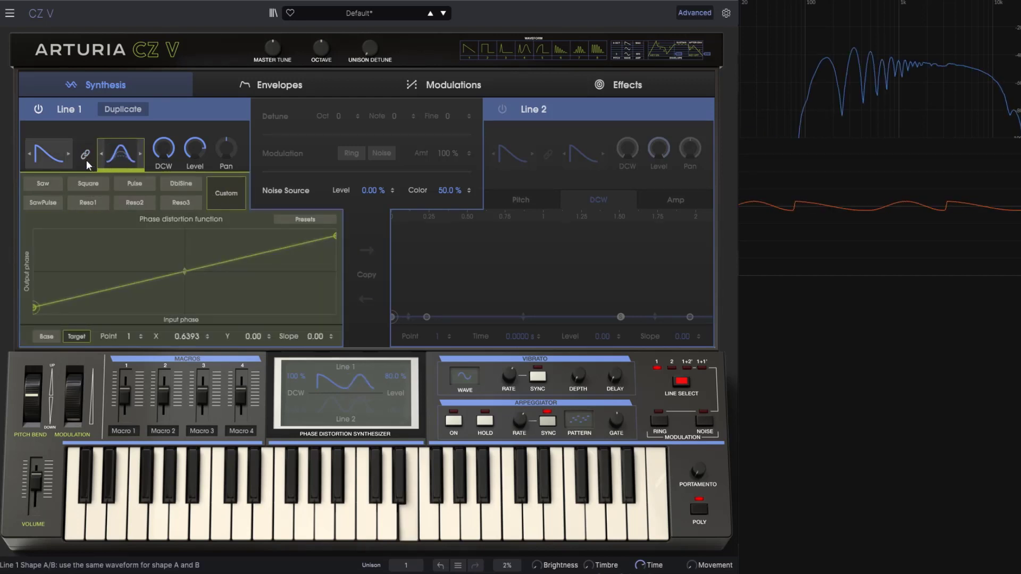
left_click_drag(125, 287, 113, 253)
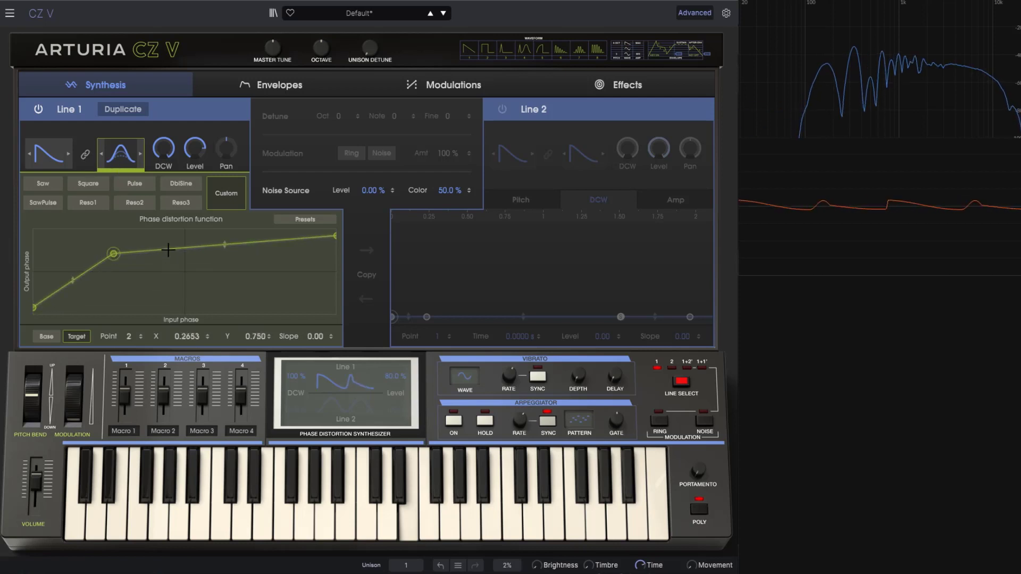
left_click_drag(210, 246, 210, 304)
left_click_drag(251, 279, 248, 255)
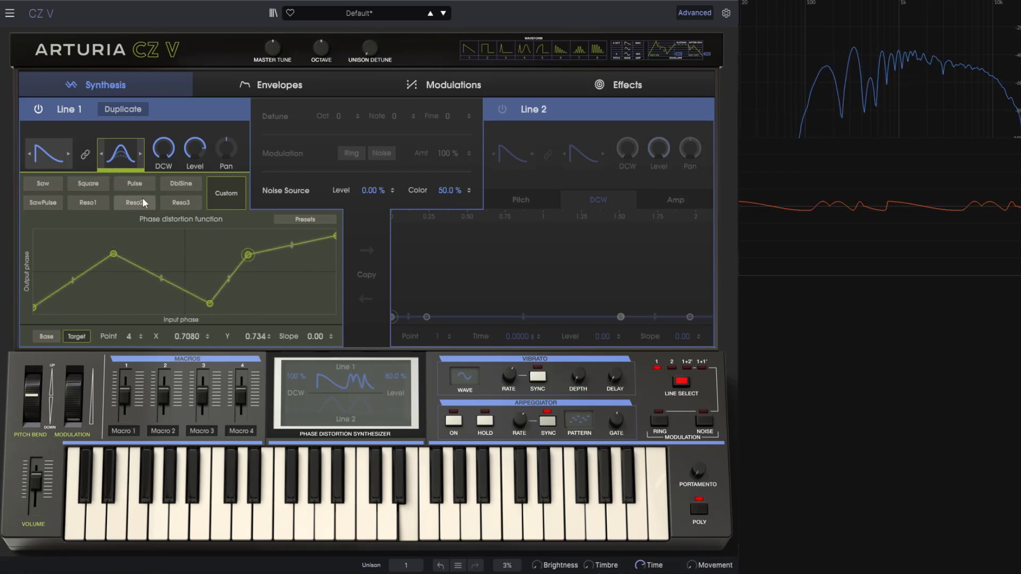
Step: Link Line 1's waveforms again, then unlink them and switch the second waveform back to Custom
left_click(84, 155)
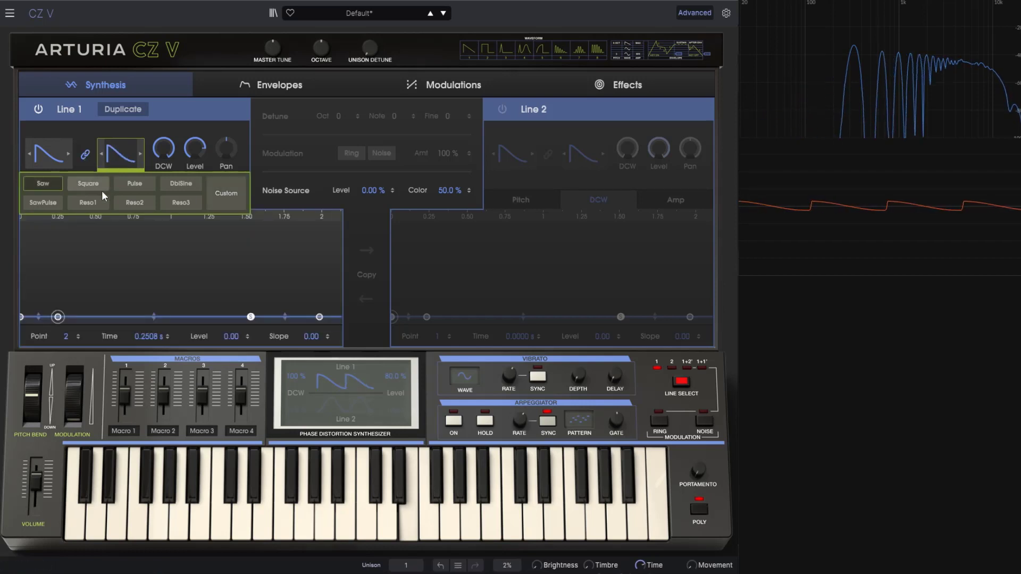
left_click(117, 167)
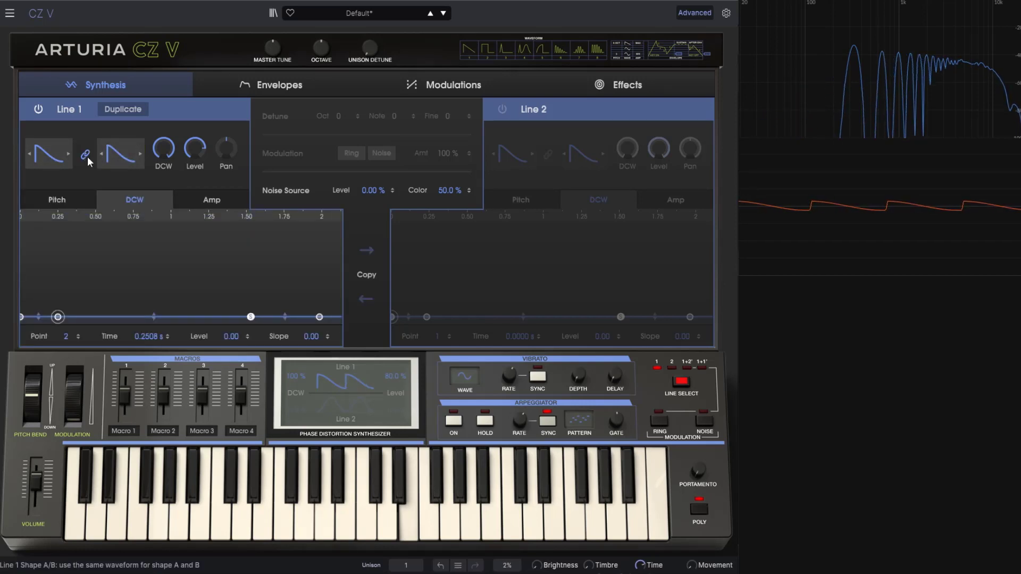
left_click(127, 155)
left_click(225, 196)
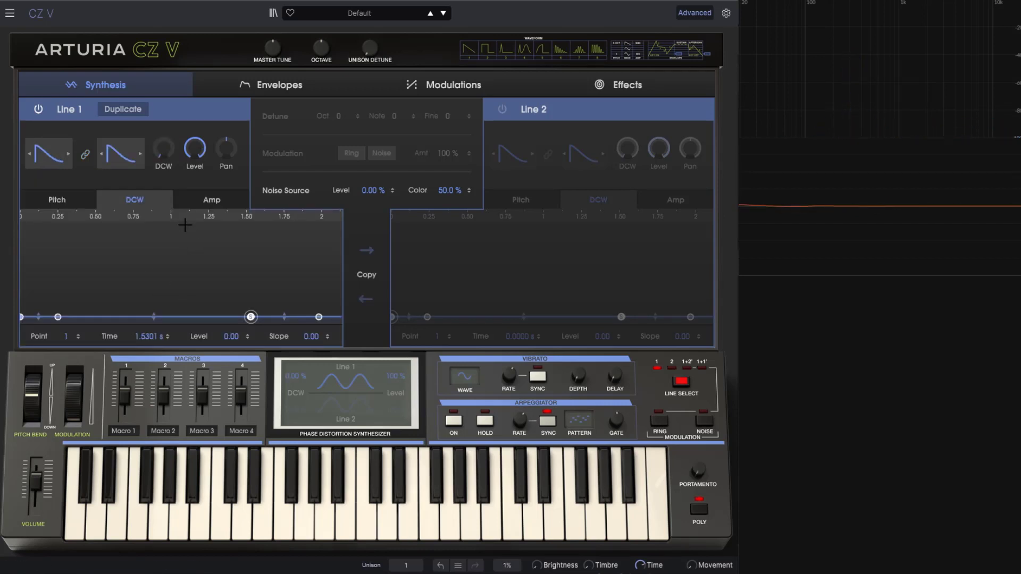
Step: Load the Default template and sweep Line 1's DCW amount, returning it to 0%
left_click(371, 13)
mouse_move(358, 158)
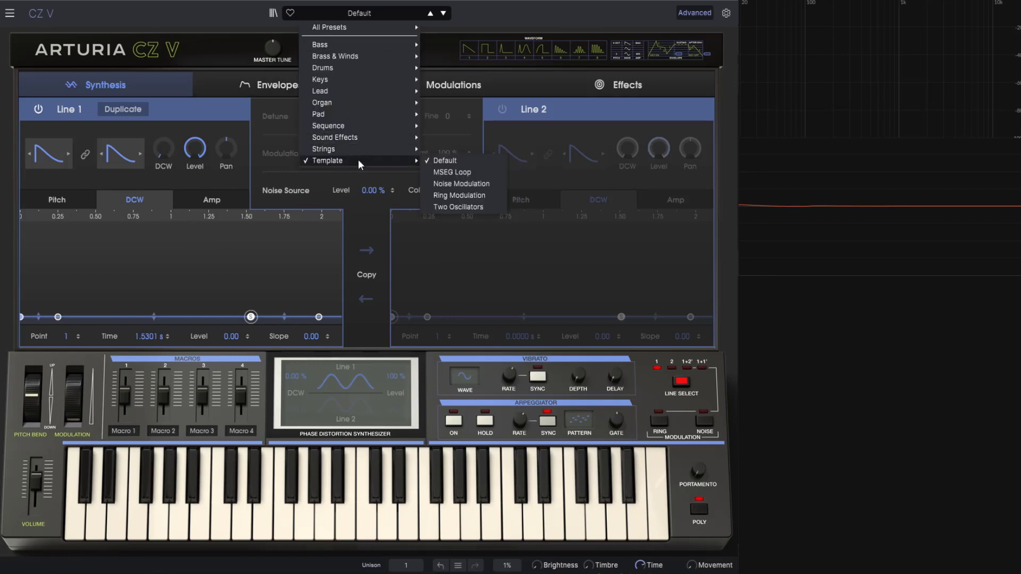
left_click(458, 160)
mouse_move(161, 151)
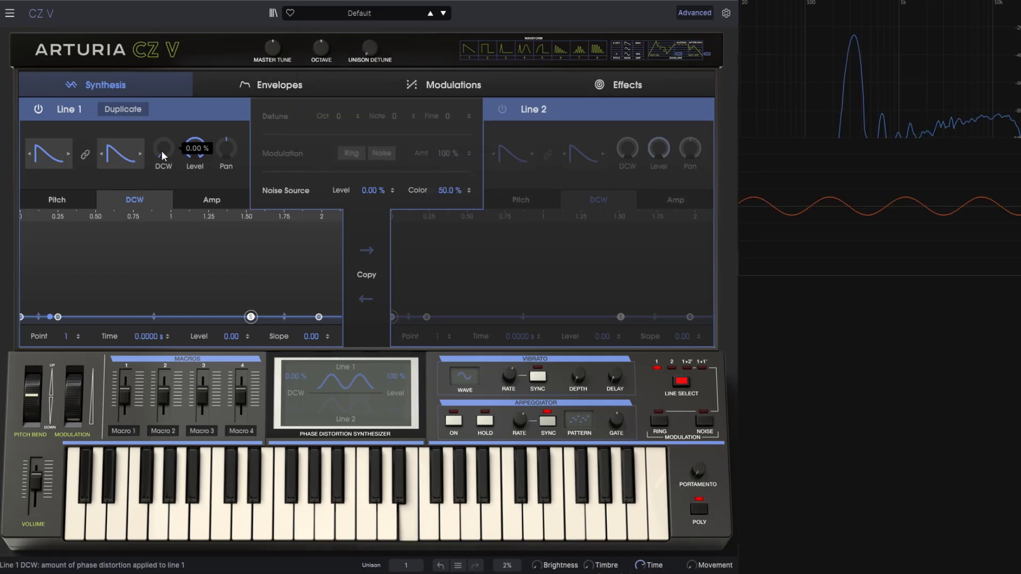
mouse_move(161, 151)
left_mouse_down()
mouse_move(162, 81)
mouse_move(161, 149)
left_mouse_up()
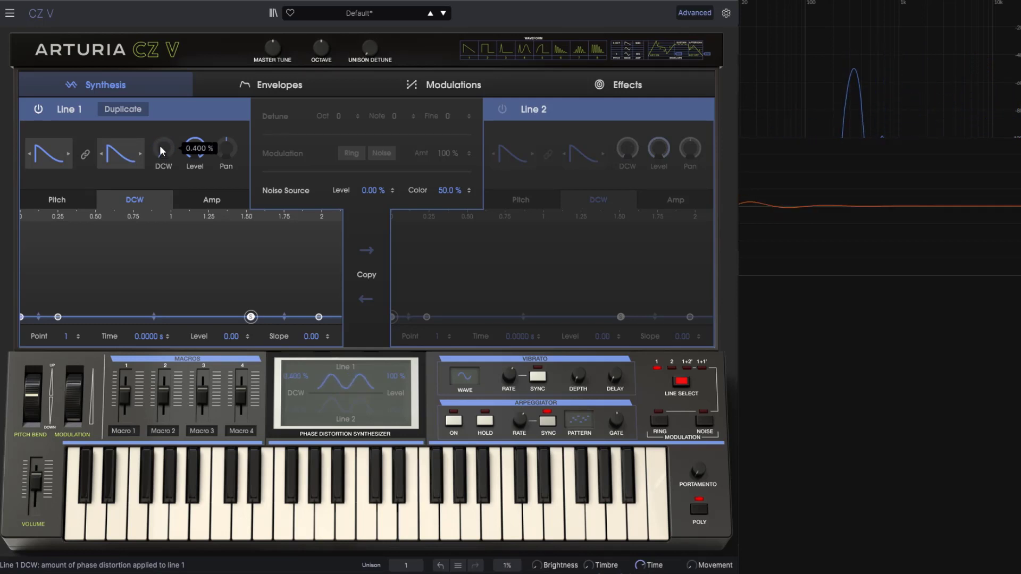
left_click(58, 317)
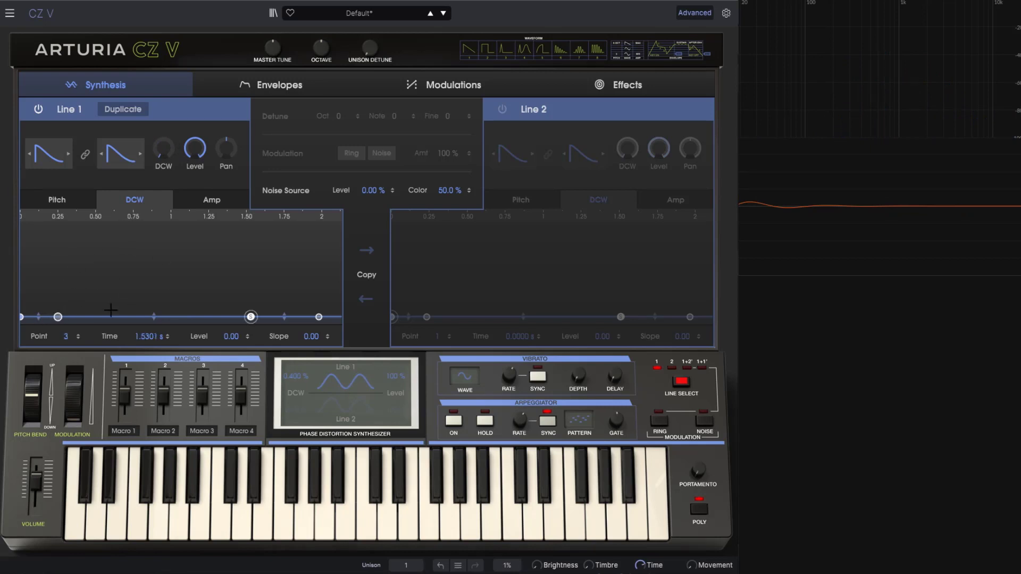
mouse_move(163, 144)
left_mouse_down()
mouse_move(164, 113)
mouse_move(164, 151)
left_mouse_up()
Step: Shape Line 1's DCW envelope with a full-level peak at about 0.47 s and the sustain point at about 0.97 s, level 0.33
left_click(319, 317)
left_click_drag(252, 321, 254, 277)
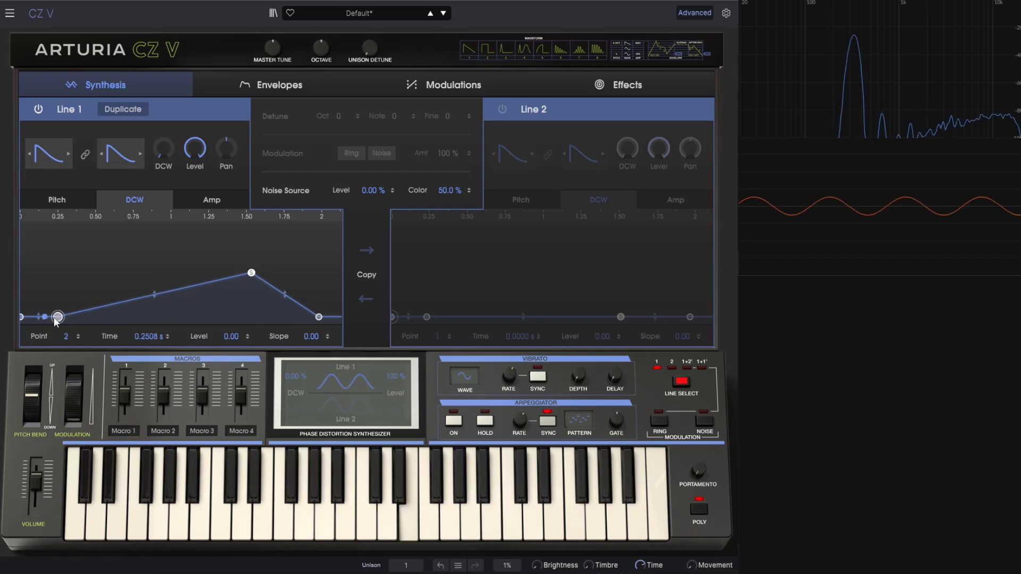
left_click_drag(58, 317, 91, 229)
left_click(252, 273)
left_click_drag(253, 272, 168, 287)
left_click(22, 319)
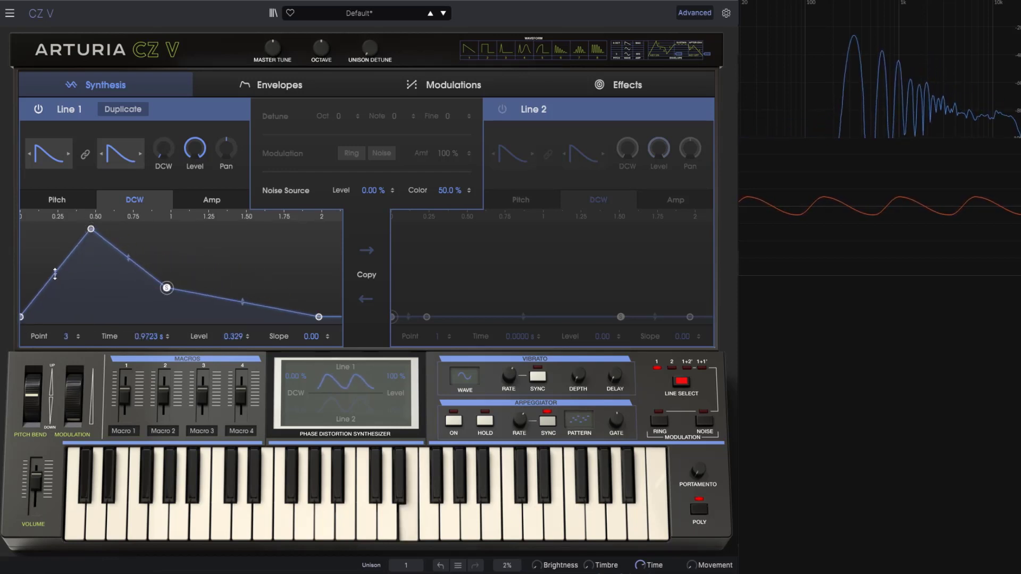
left_click(91, 230)
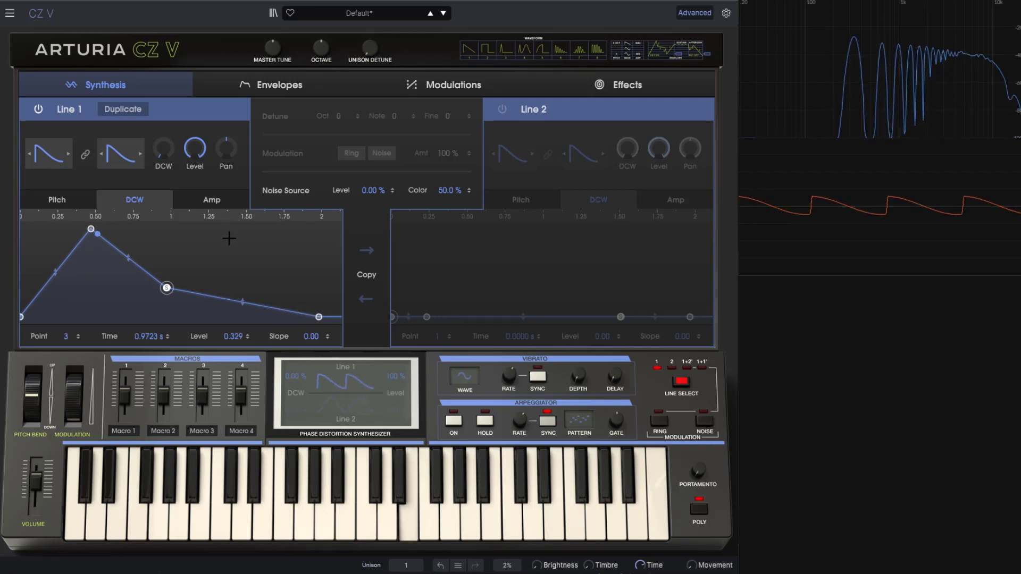
Step: Lengthen Line 1's Amp envelope release by placing its last point at about 1.30 s
left_click(222, 202)
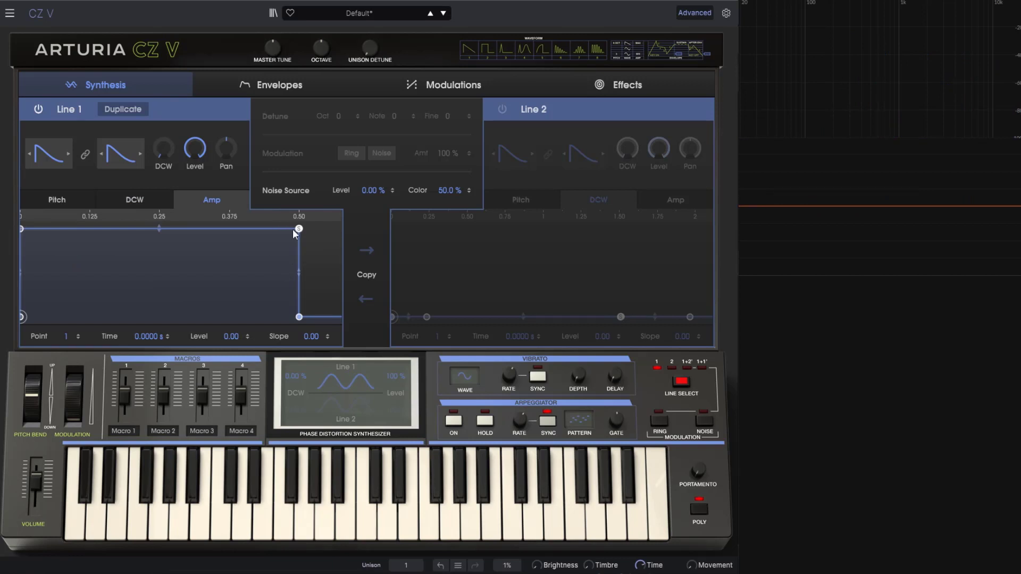
left_click_drag(301, 317, 49, 316)
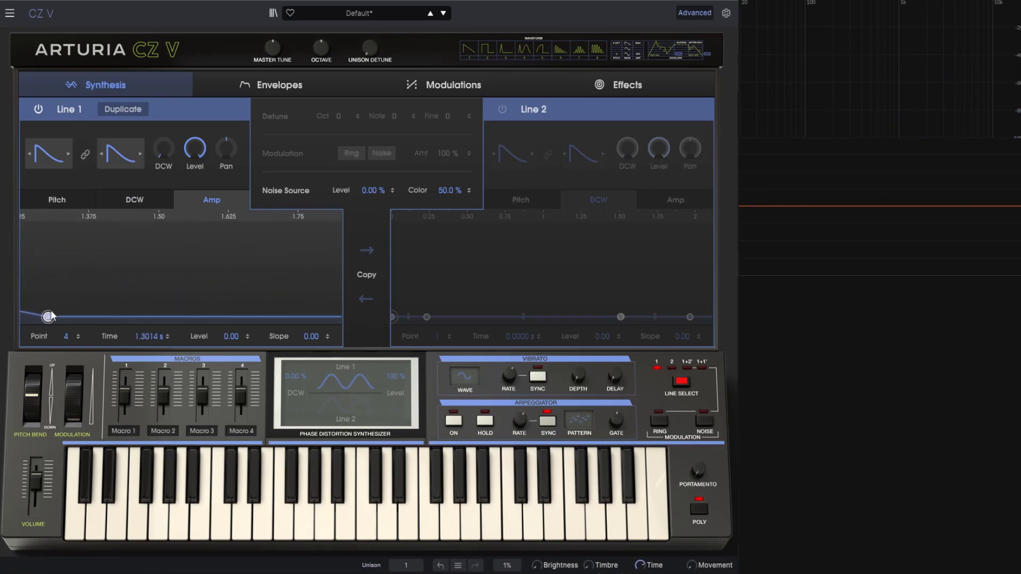
Step: Set the DCW envelope's sustain point to about 1.52 s, level 0.39, and add three points along its rise and fall
left_click(134, 200)
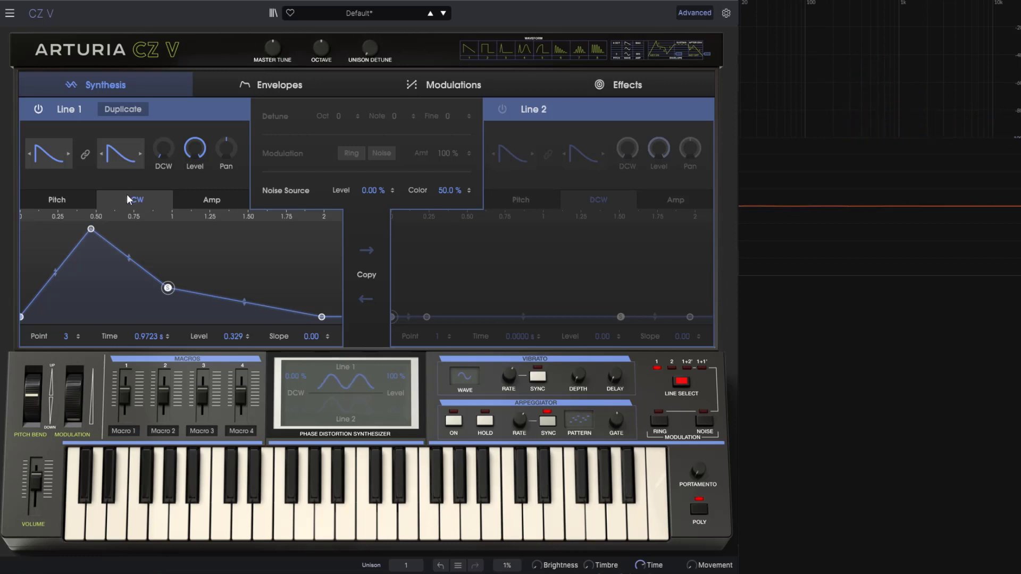
left_click_drag(168, 290, 256, 287)
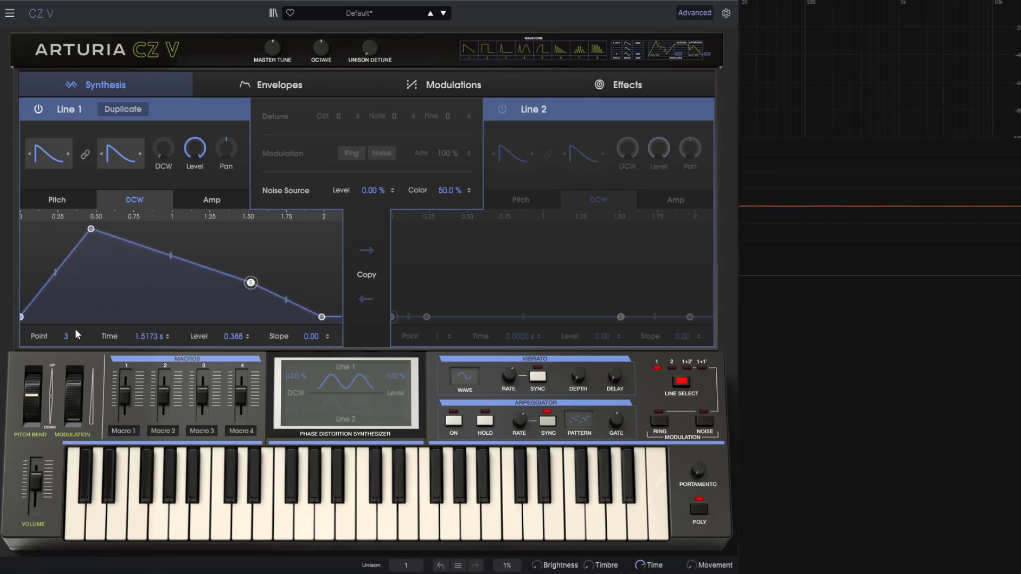
double_click(151, 254)
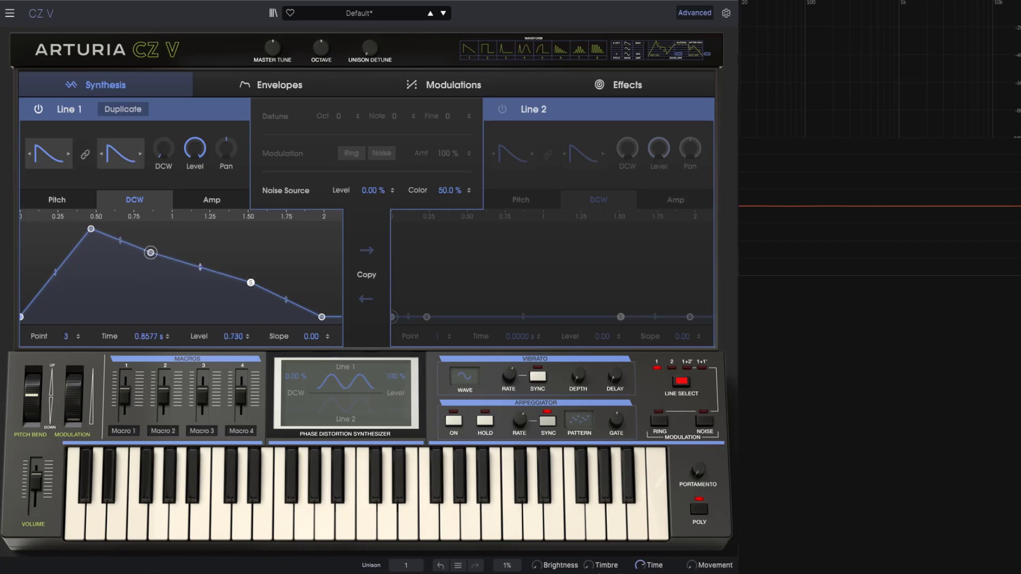
double_click(222, 274)
double_click(62, 261)
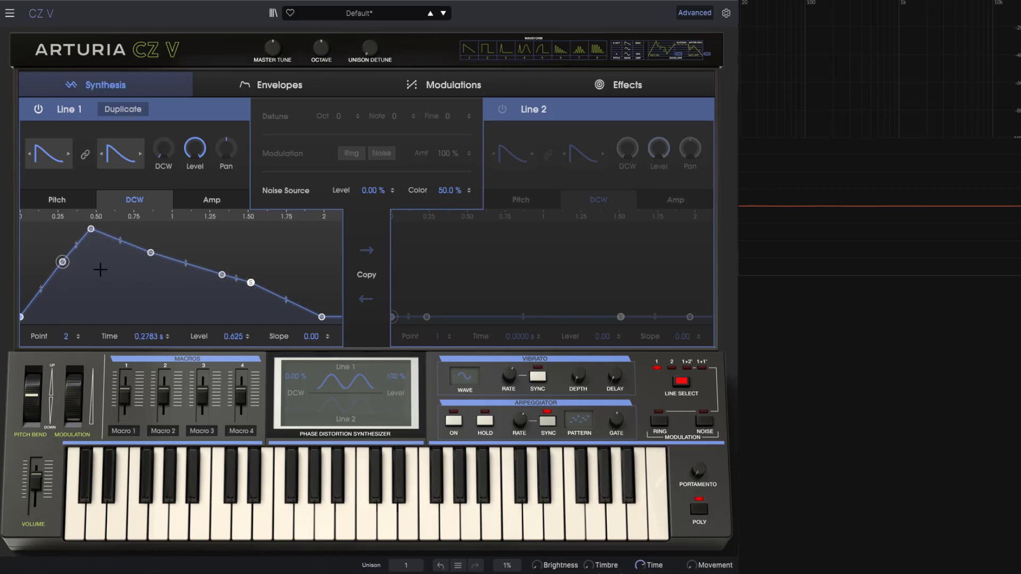
Step: Reshape the DCW envelope with a dip at about 0.64 s, a second peak at about 1.10 s, level 0.91, and curved segments
left_click_drag(151, 252, 118, 301)
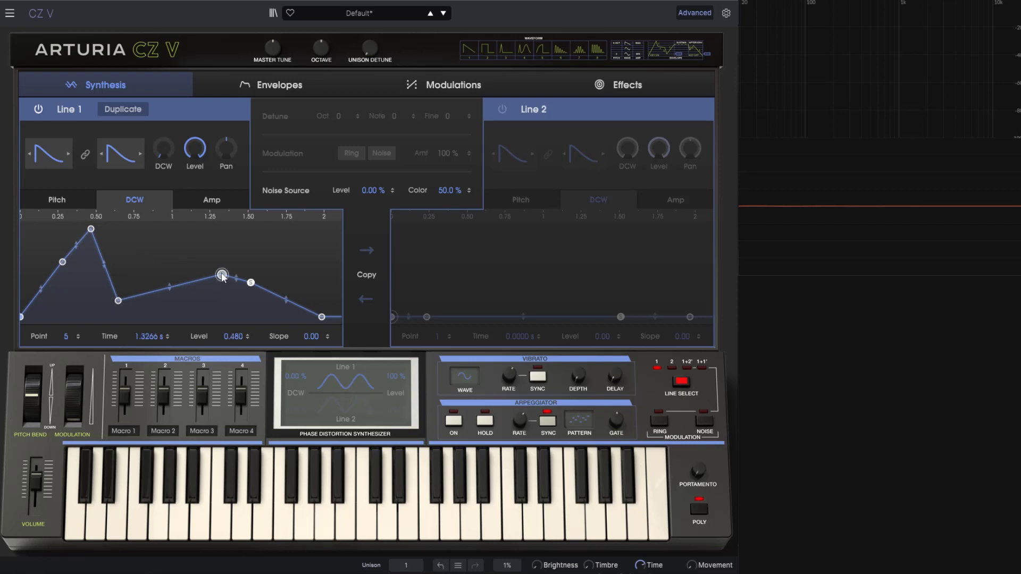
left_click_drag(221, 273, 187, 236)
left_click_drag(153, 266, 127, 273)
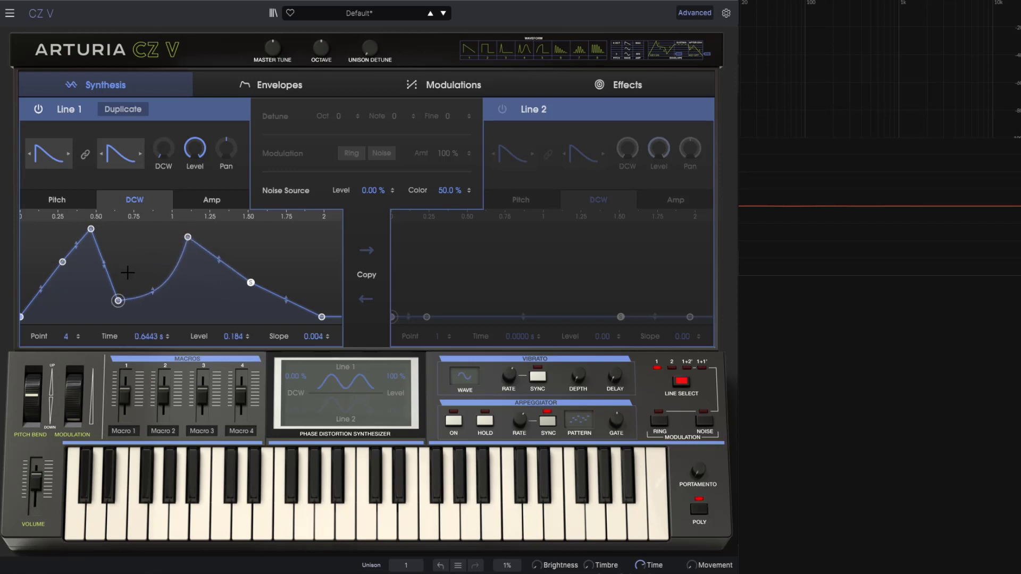
left_click_drag(62, 261, 66, 298)
left_click_drag(243, 285, 209, 282)
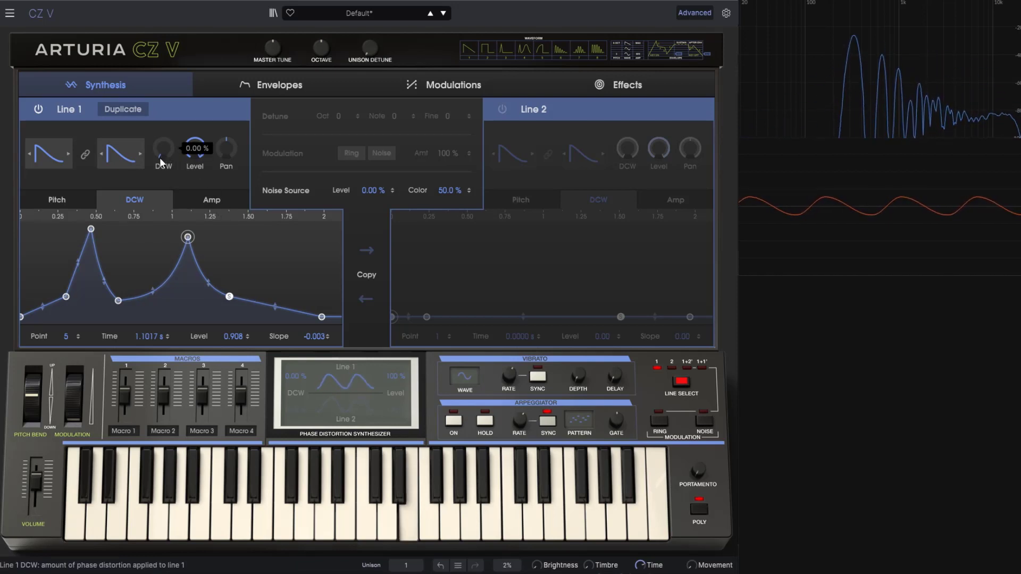
Step: Raise Line 1's DCW to about 39%, delete the envelope's second peak and place the sustain point at about 1.49 s, level 0.61
mouse_move(159, 158)
left_mouse_down()
mouse_move(158, 119)
mouse_move(161, 159)
left_mouse_up()
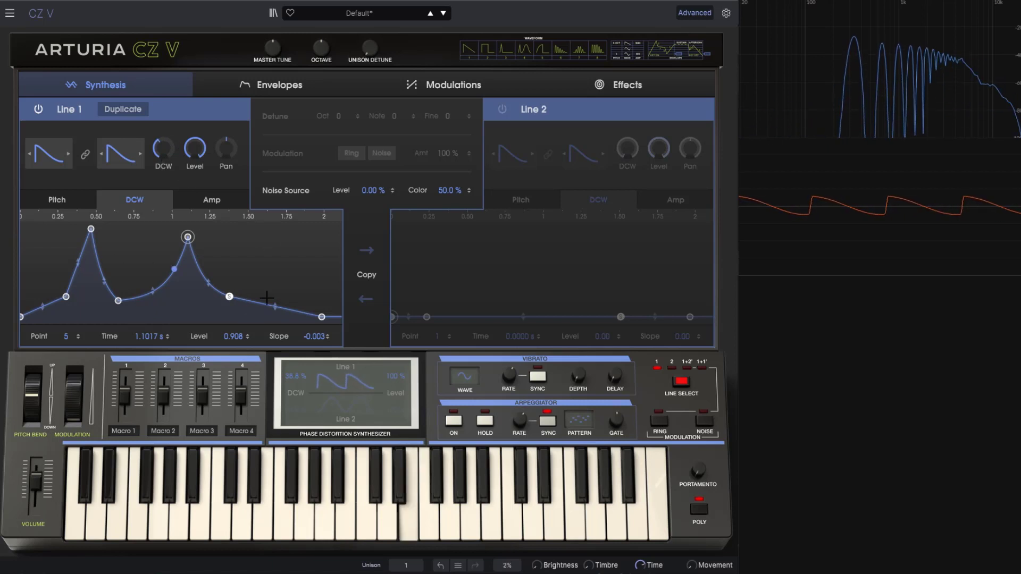
double_click(187, 236)
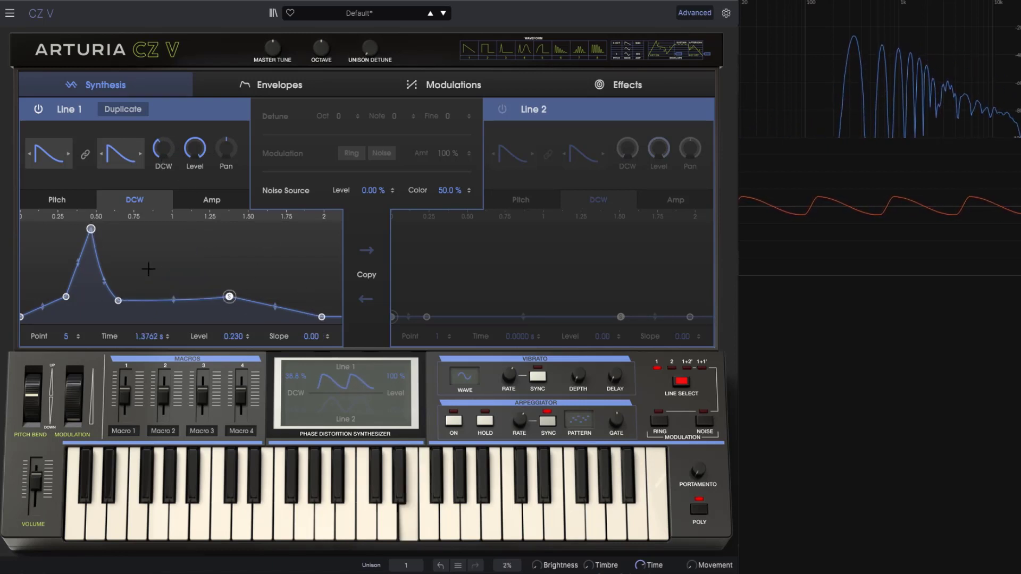
left_click_drag(230, 297, 247, 264)
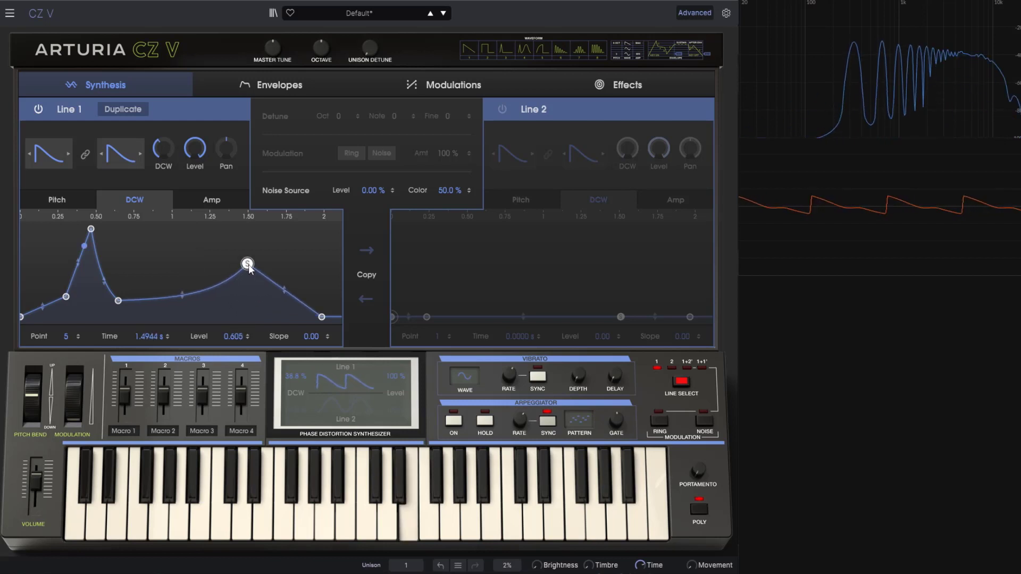
Step: Add a DCW envelope point before the end and rearrange for a second peak at about 1.13 s and sustain at about 1.6 s
double_click(277, 286)
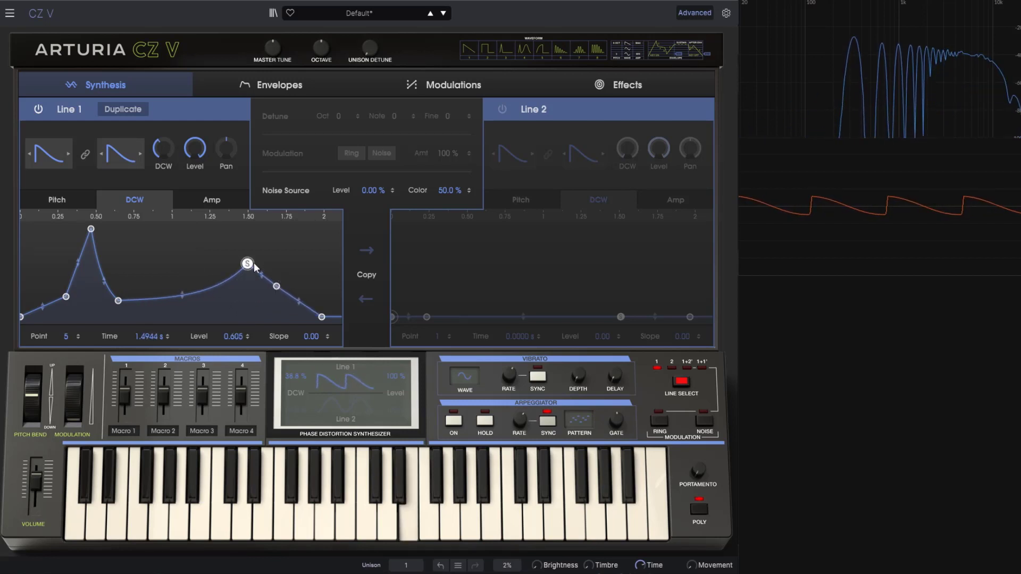
left_click_drag(253, 264, 198, 242)
left_click_drag(278, 288, 266, 275)
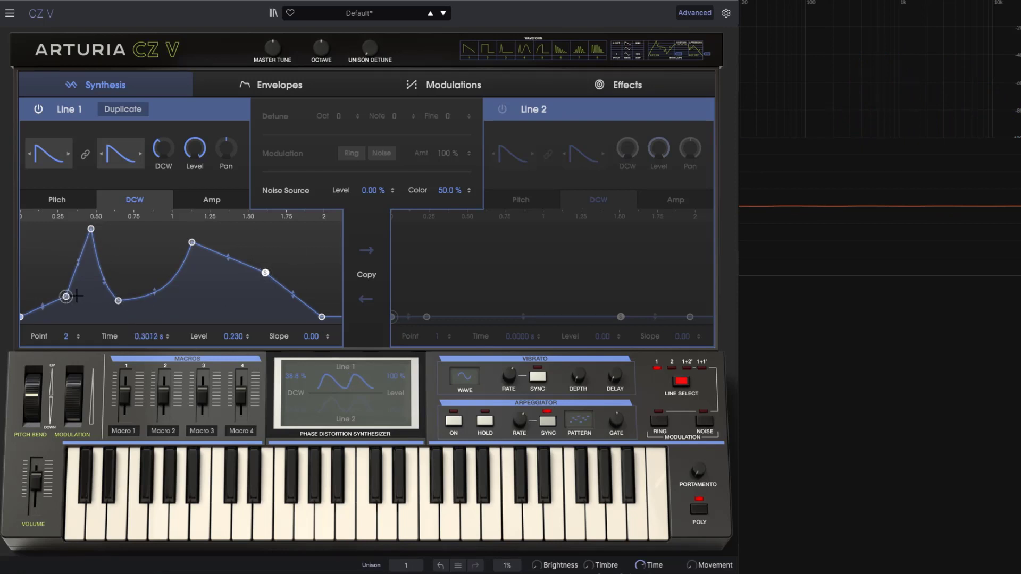
Step: Delay the DCW envelope's peaks by shifting its second point to about 3.38 s, level 0.20
left_click_drag(65, 297, 126, 297)
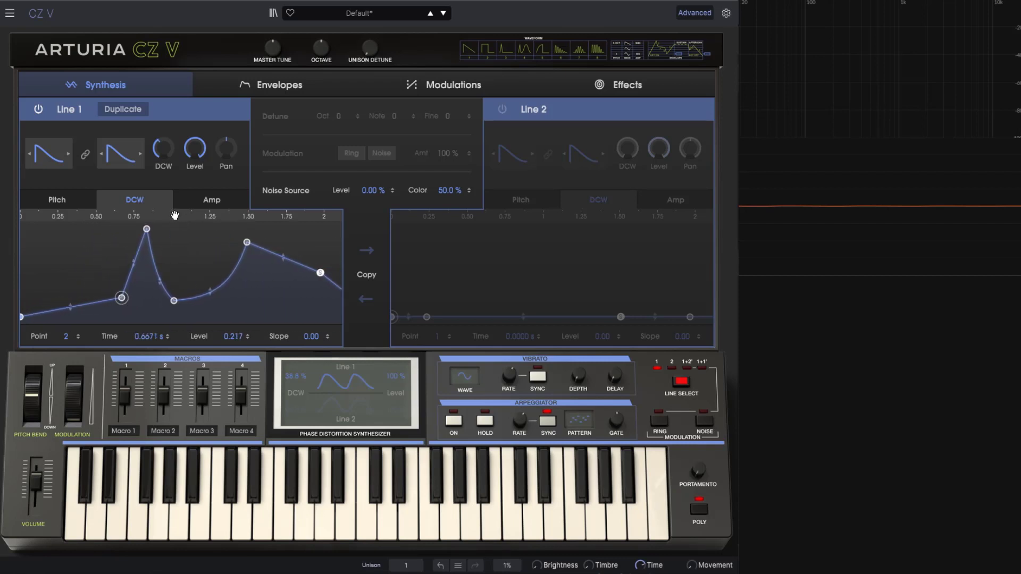
left_click_drag(175, 215, 195, 150)
left_click_drag(58, 297, 203, 298)
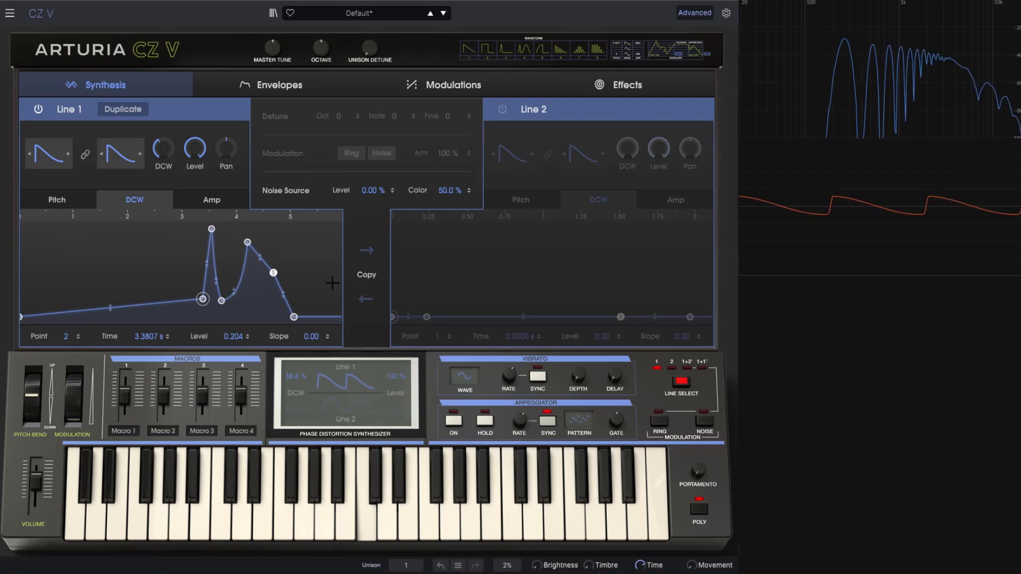
Step: Nudge the dip point between the DCW envelope's peaks and bring the second point back to about 0.12 s, level 0.12
left_click(221, 301)
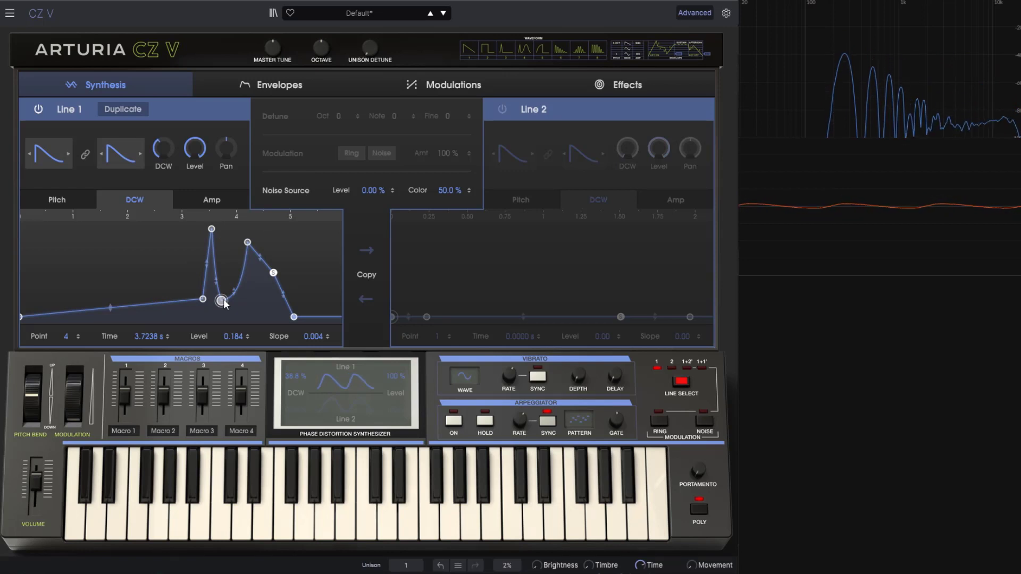
mouse_move(223, 303)
left_mouse_down()
mouse_move(307, 289)
mouse_move(226, 305)
left_mouse_up()
left_click_drag(203, 300, 26, 307)
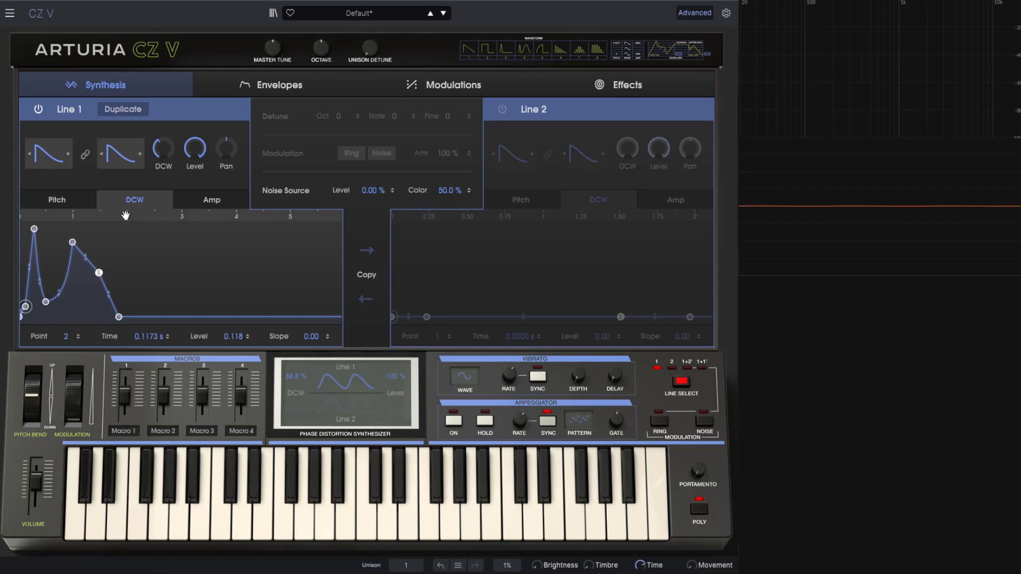
left_click_drag(126, 215, 130, 224)
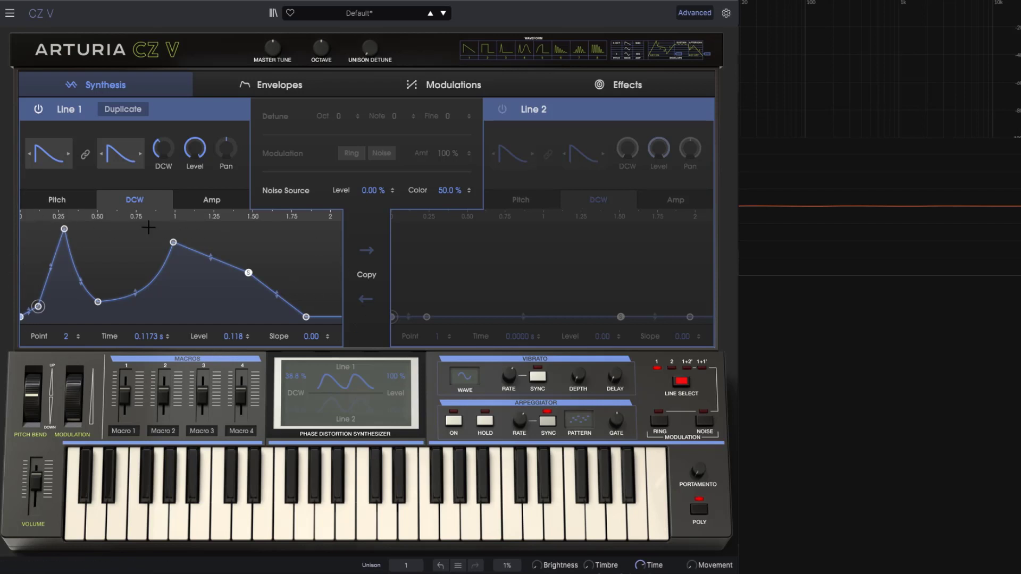
Step: Examine Line 1's DCW envelope in the full Envelopes editor with its second point selected
left_click(285, 81)
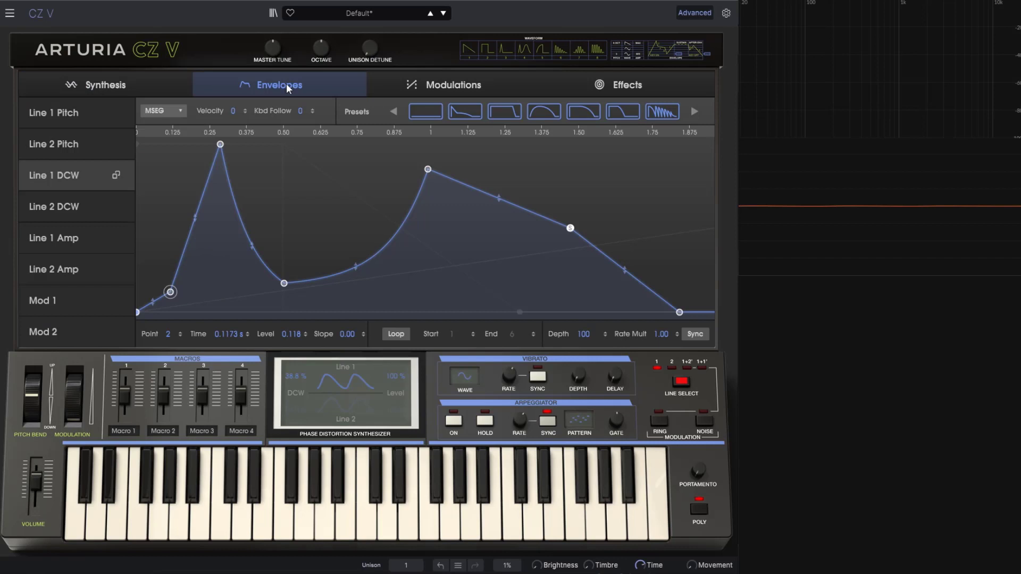
left_click(142, 81)
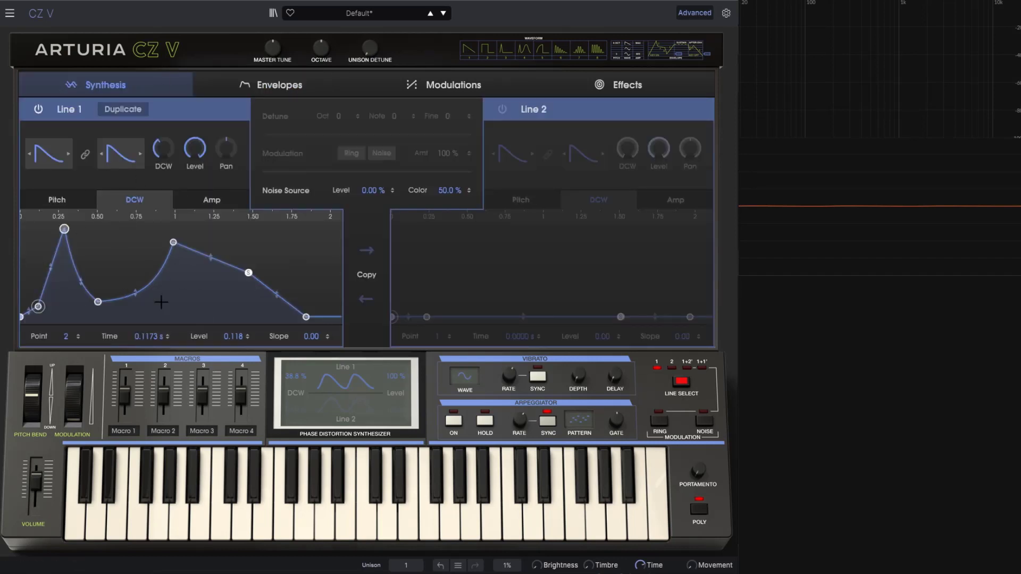
left_click(257, 85)
left_click(170, 292)
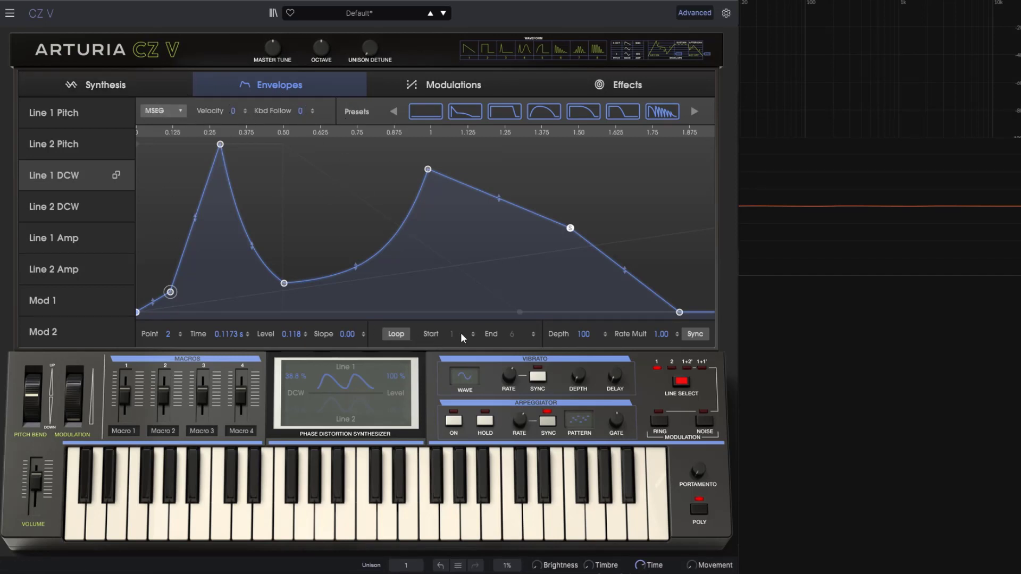
Step: Return to the Synthesis view, turn on Line 2 with Pulse as its second waveform, and raise its DCW to about 36%
left_click(125, 86)
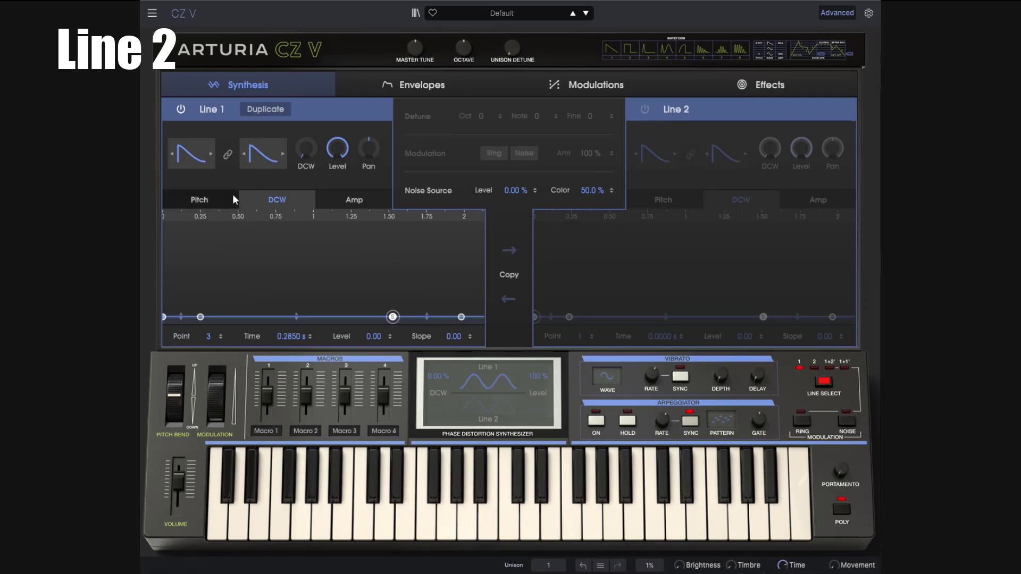
left_click_drag(297, 162, 298, 148)
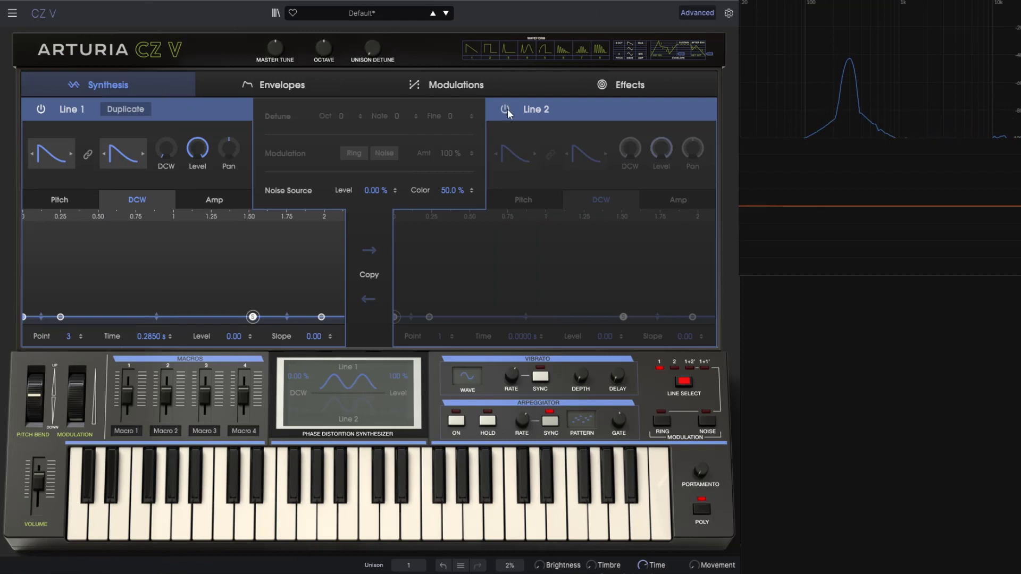
left_click(643, 110)
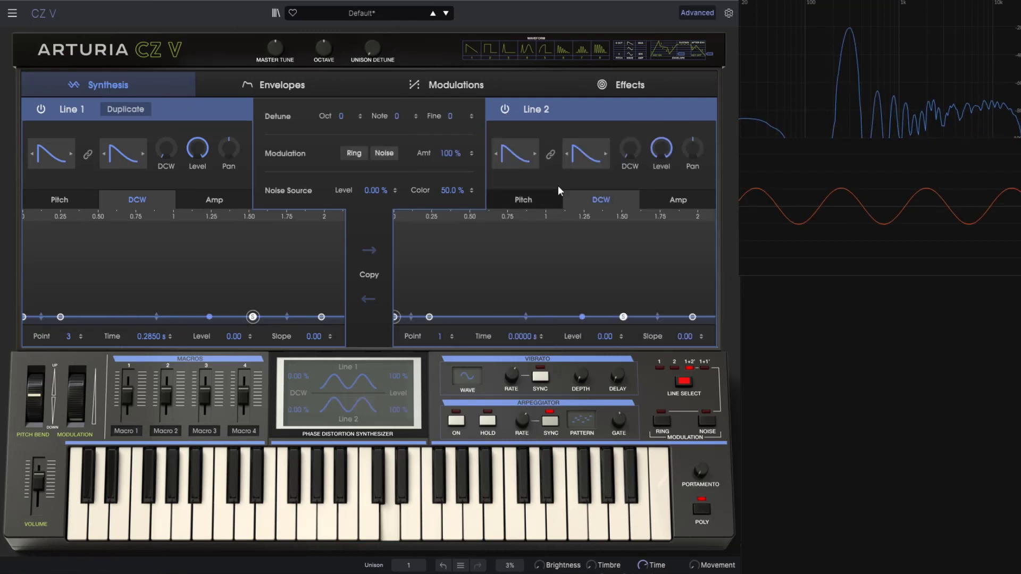
left_click(590, 156)
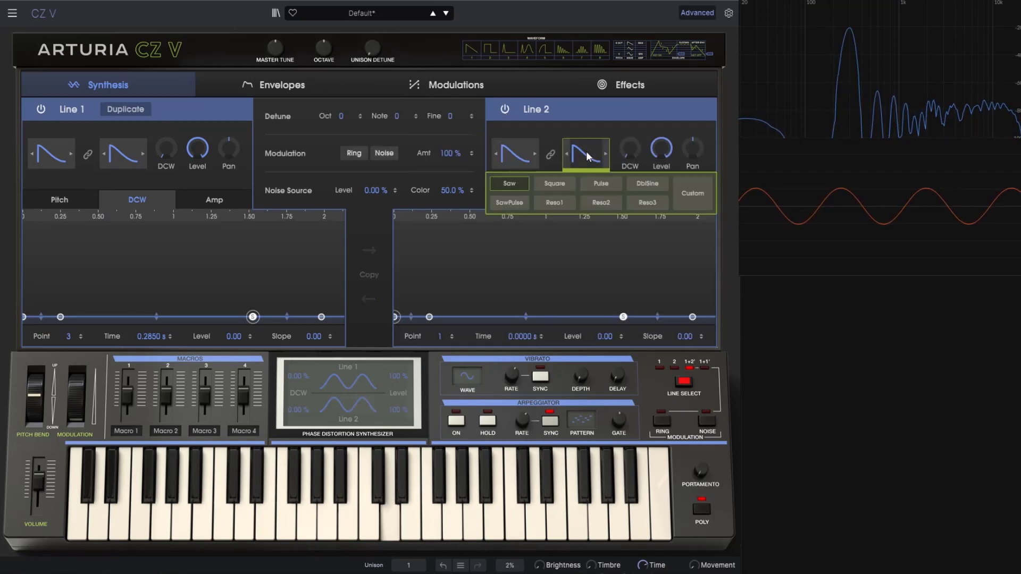
left_click(560, 183)
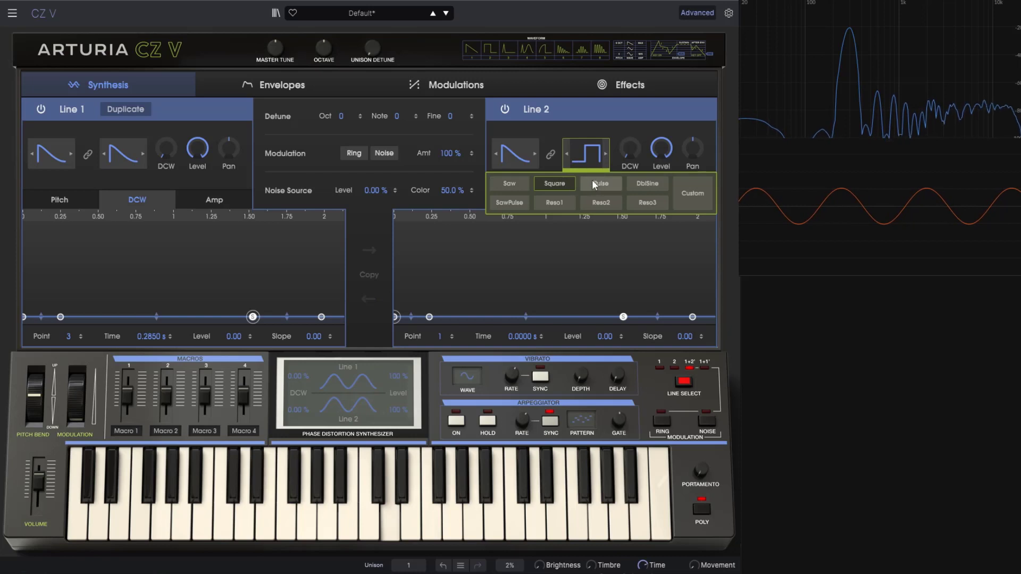
left_click_drag(630, 149, 629, 133)
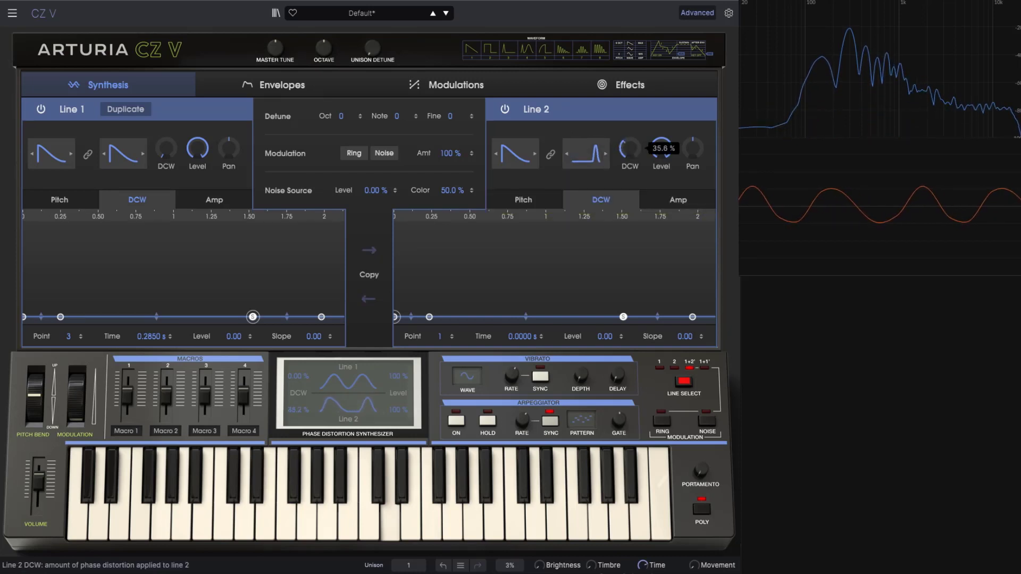
Step: Set Line 2's first waveform to Reso2 and its level to about 77%, raise Line 1's DCW to about 51%, and pan the lines apart
left_click(512, 157)
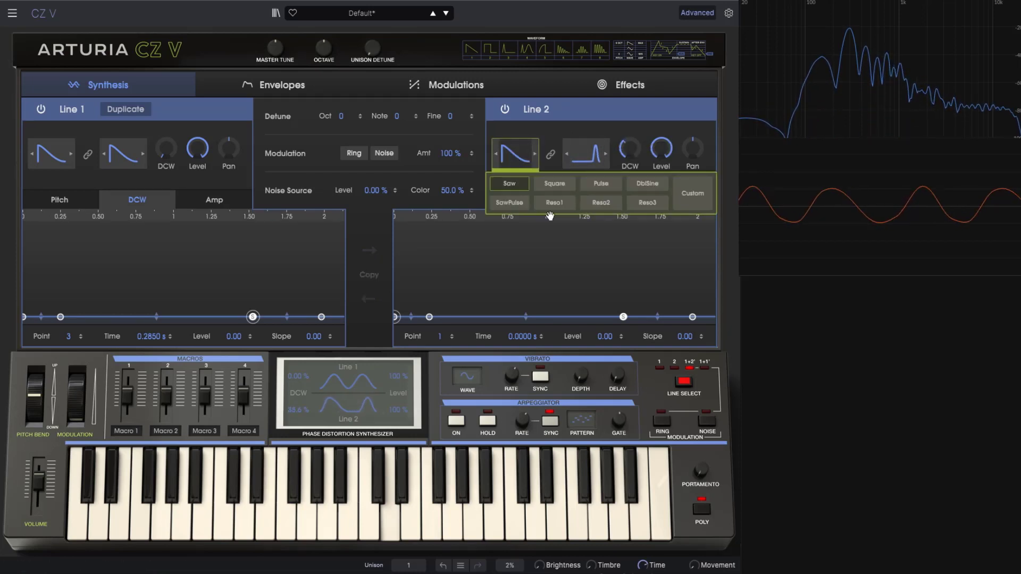
left_click(598, 202)
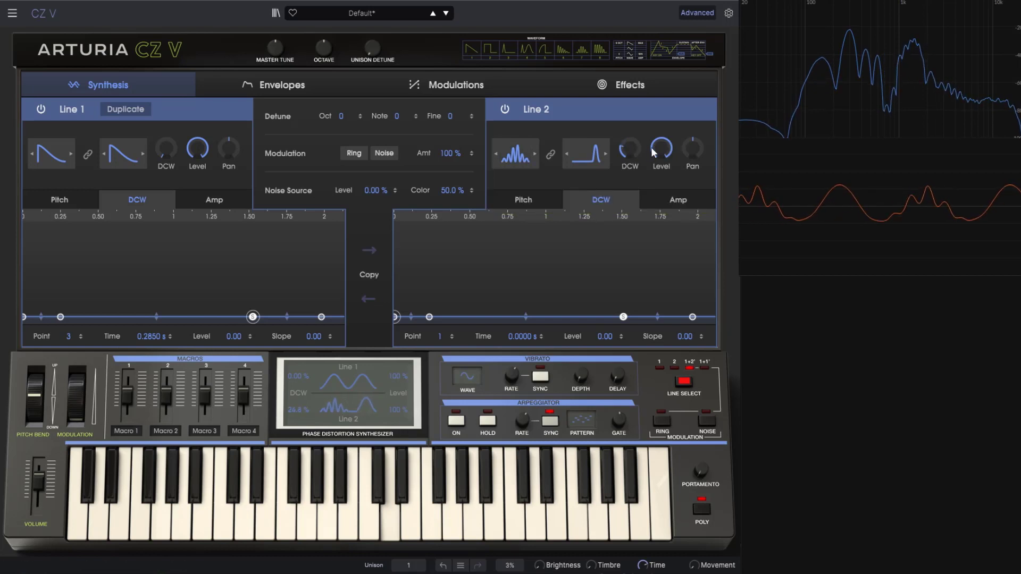
left_click_drag(661, 149, 693, 137)
left_click_drag(166, 149, 166, 138)
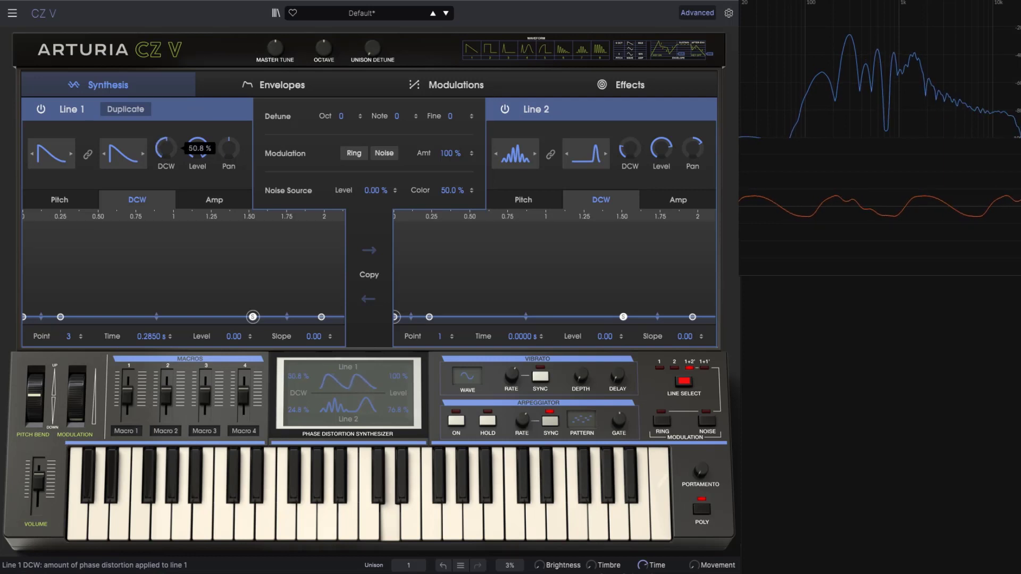
left_click_drag(229, 149, 229, 162)
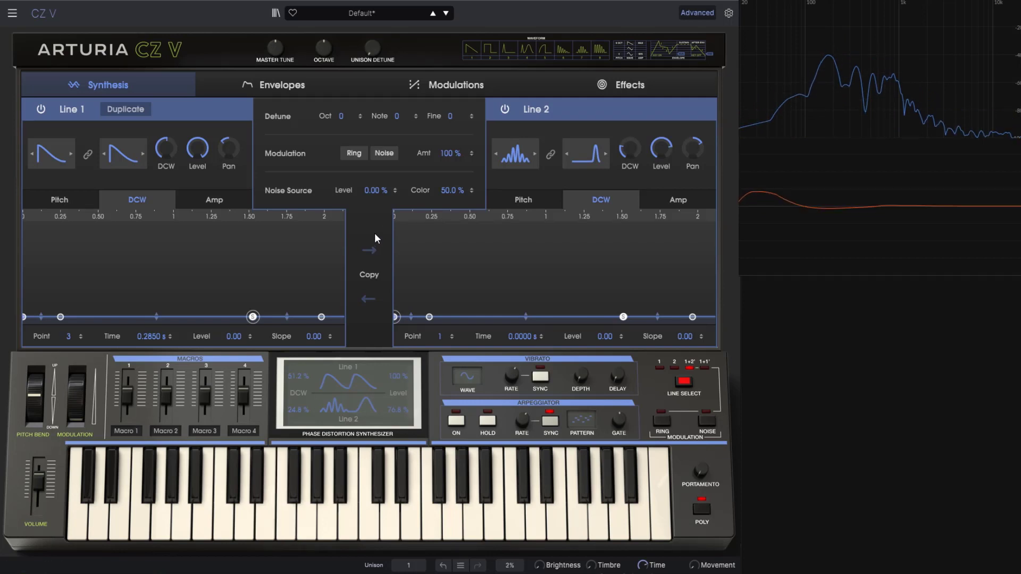
Step: Reload the Default preset from the Template category
left_click(368, 13)
mouse_move(353, 157)
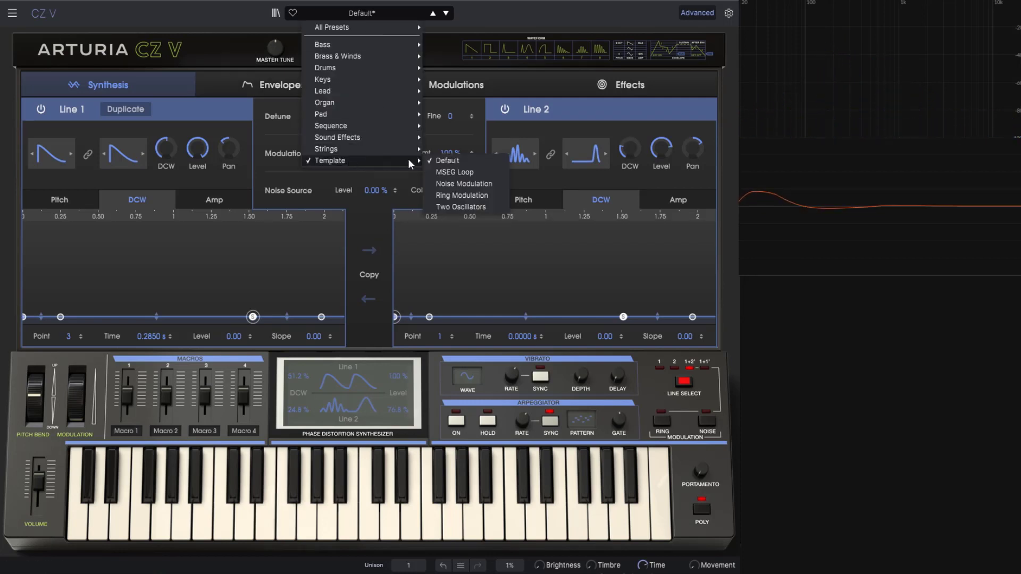
left_click(461, 161)
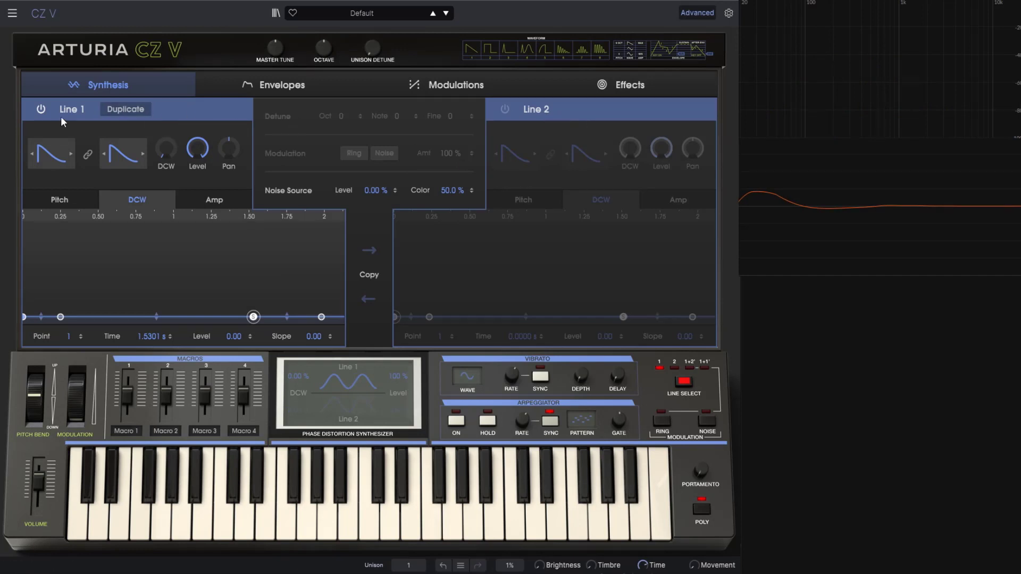
Step: Duplicate Line 1, raise its DCW to about 76%, pan the two copies apart, and set the fine detune to 5
left_click(129, 108)
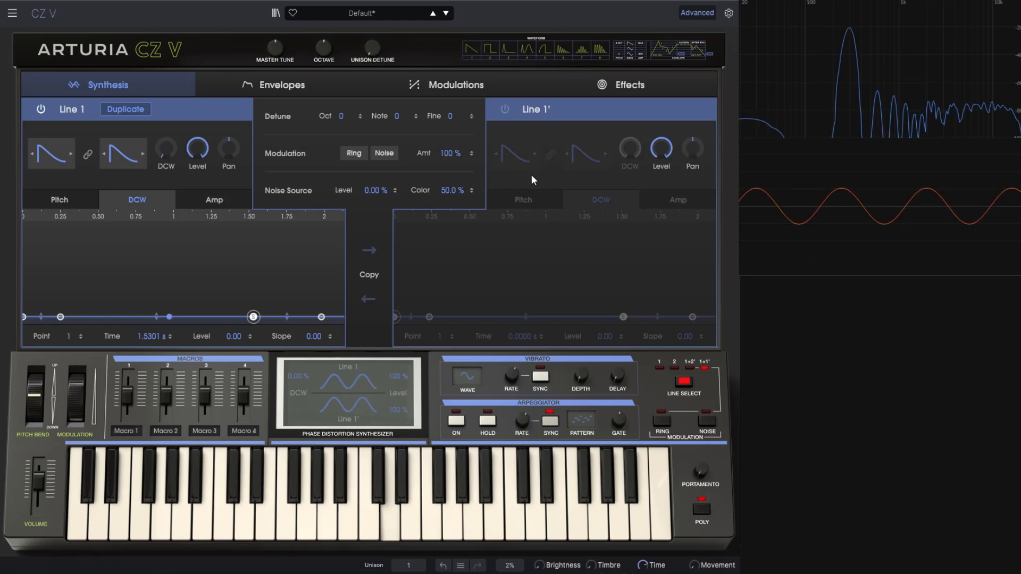
mouse_move(665, 150)
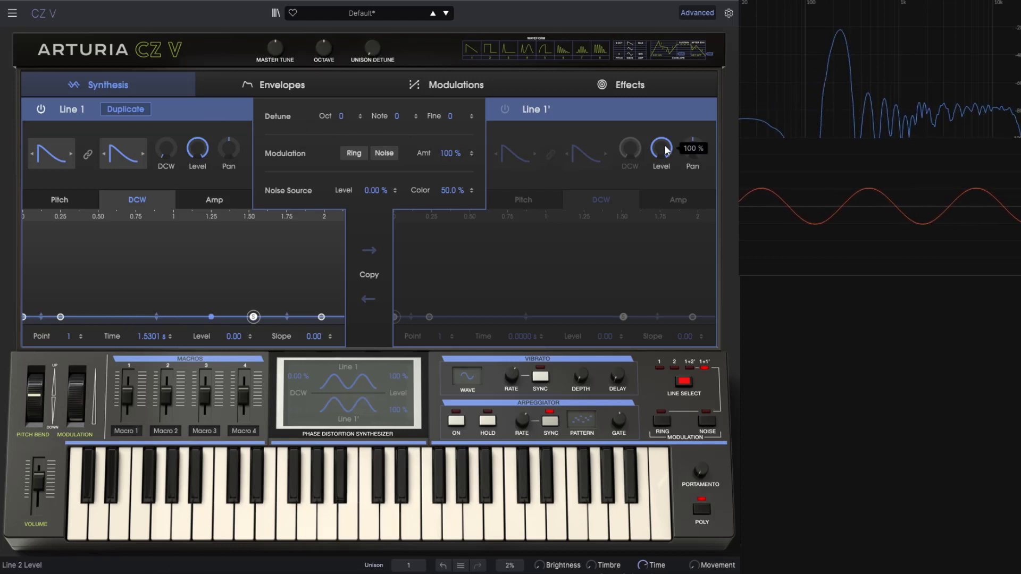
left_click_drag(166, 149, 166, 123)
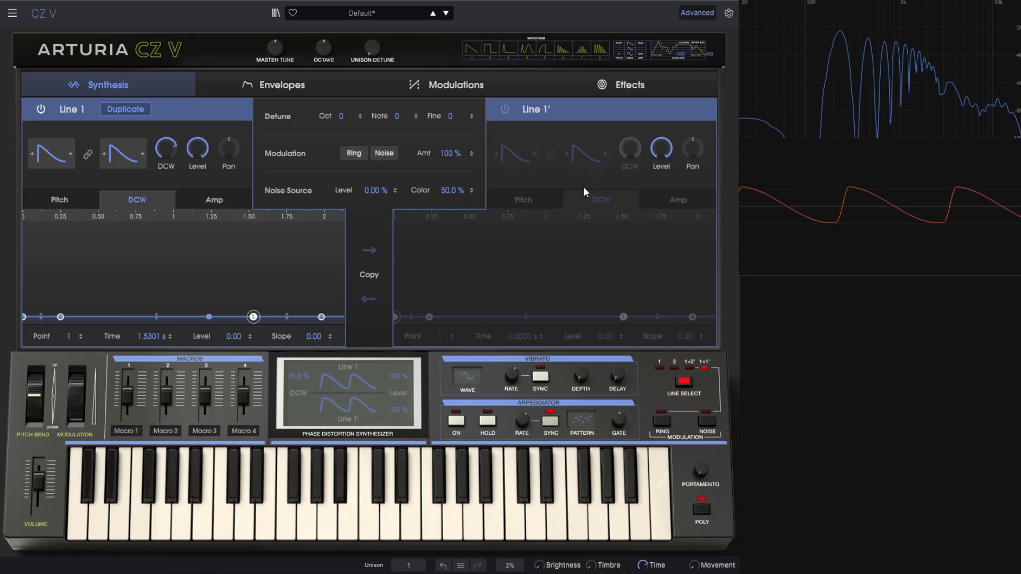
left_click_drag(656, 153, 690, 165)
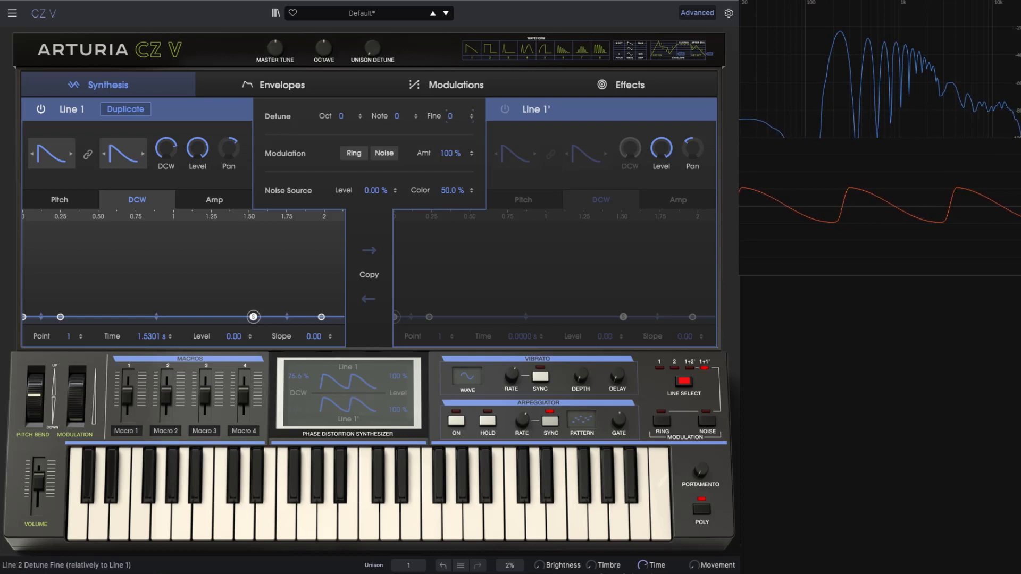
left_click_drag(451, 116, 451, 108)
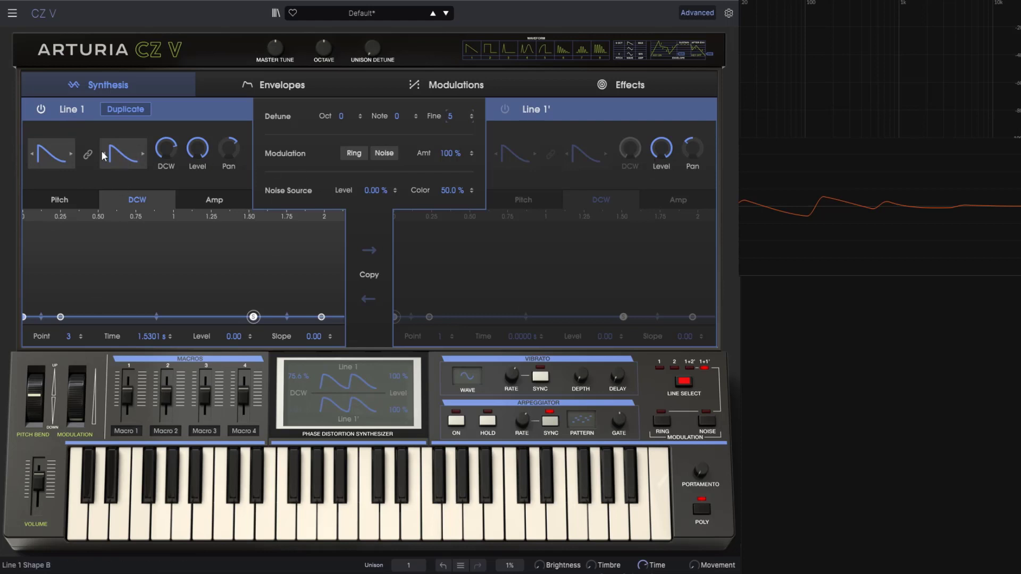
Step: Set Line 1's second waveform to Reso3, add a DCW envelope point at about 1.31 s, level 0.49, and compare the duplicated lines' levels
left_click(123, 154)
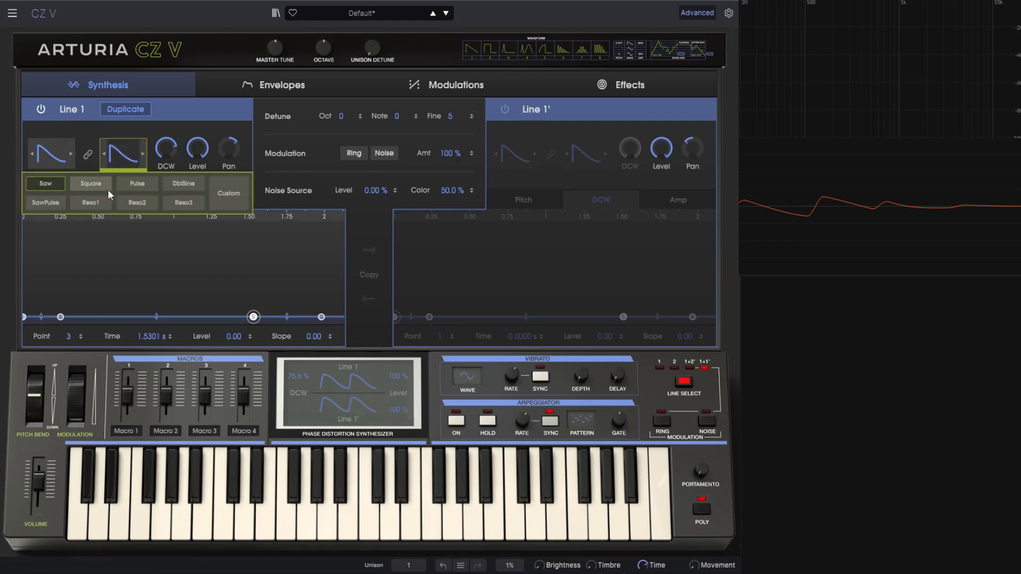
left_click(183, 203)
double_click(219, 274)
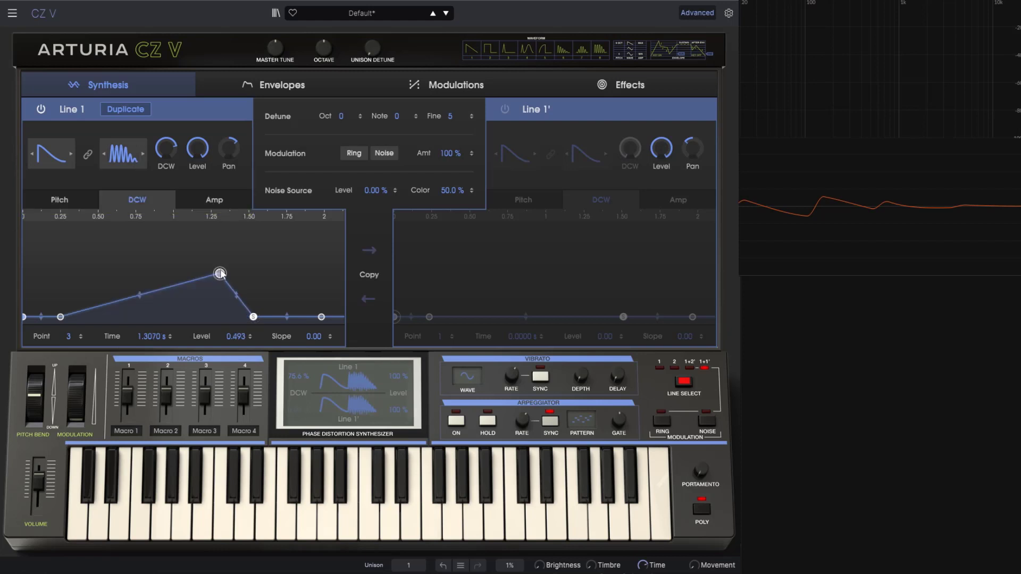
left_click_drag(202, 152, 202, 259)
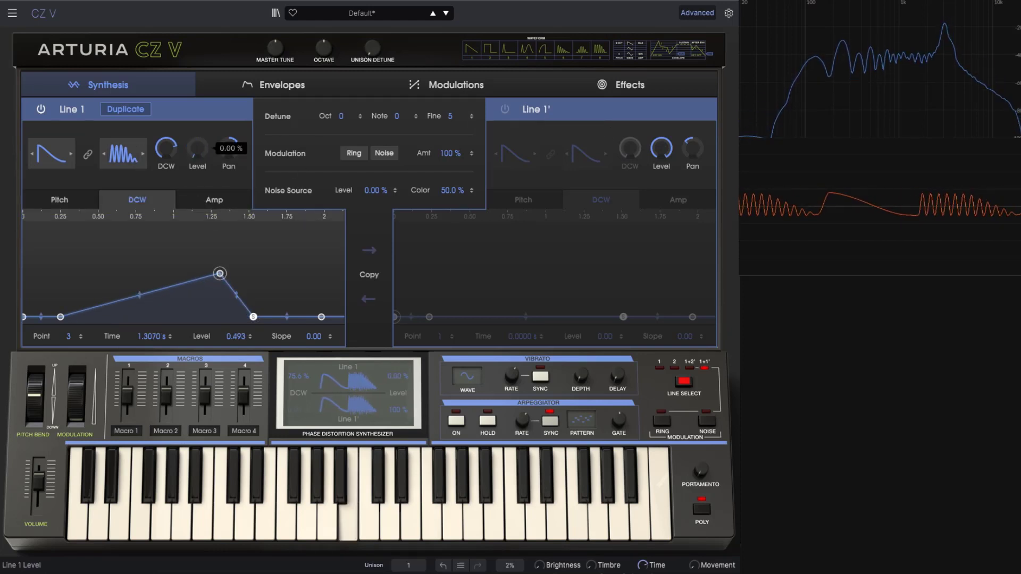
left_click_drag(663, 150, 662, 179)
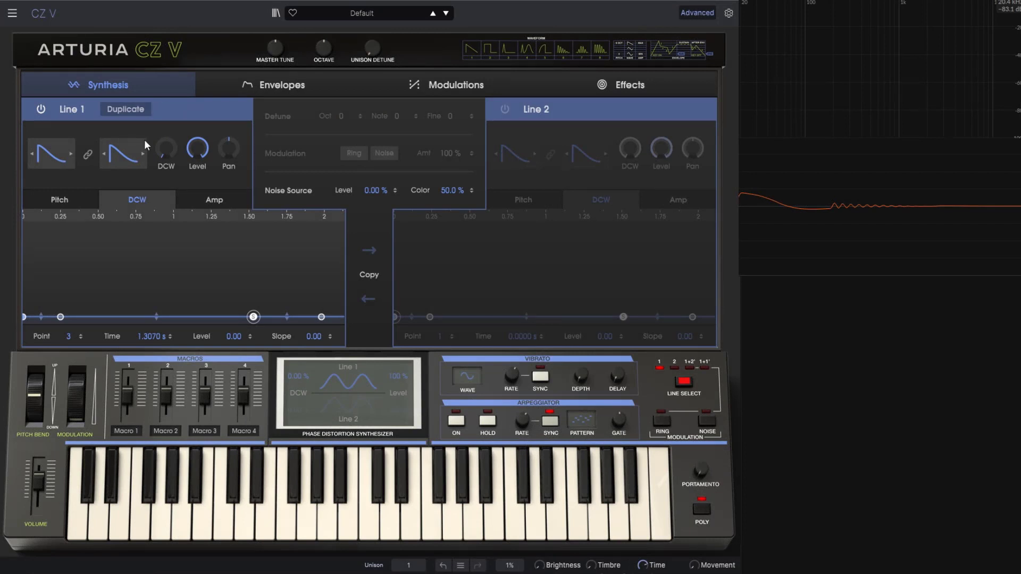
Step: Set Line 1's second waveform to Custom, compare it with Saw, and raise the DCW slightly to 0.4%
left_click(120, 157)
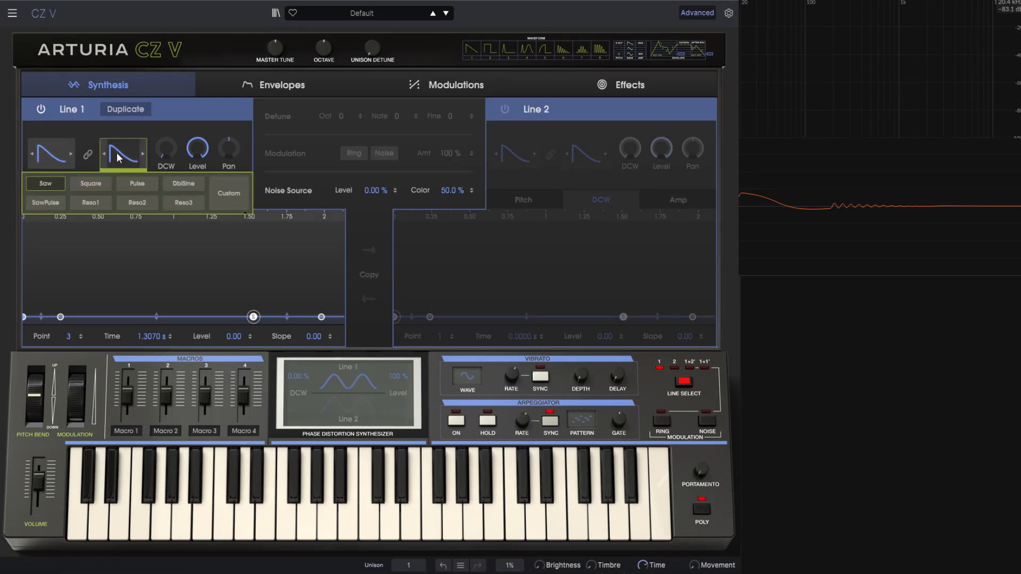
left_click(229, 193)
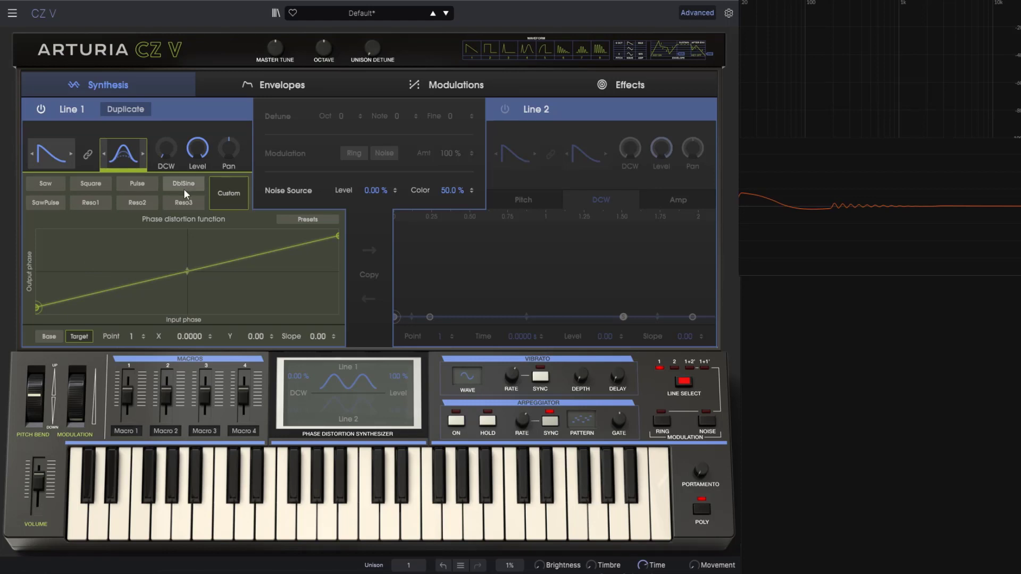
left_click(39, 184)
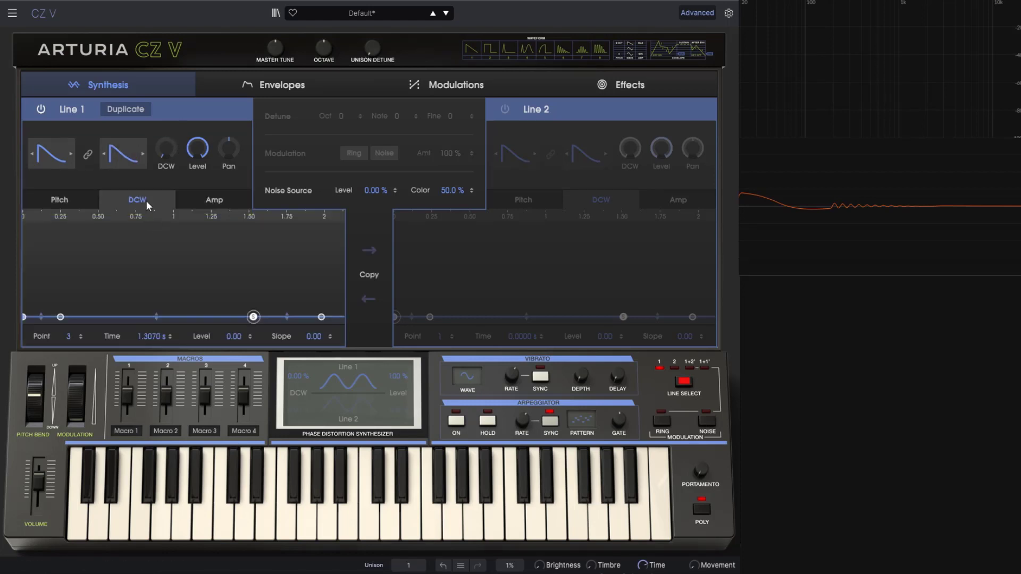
left_click_drag(115, 306, 116, 358)
left_click(116, 162)
left_click(230, 193)
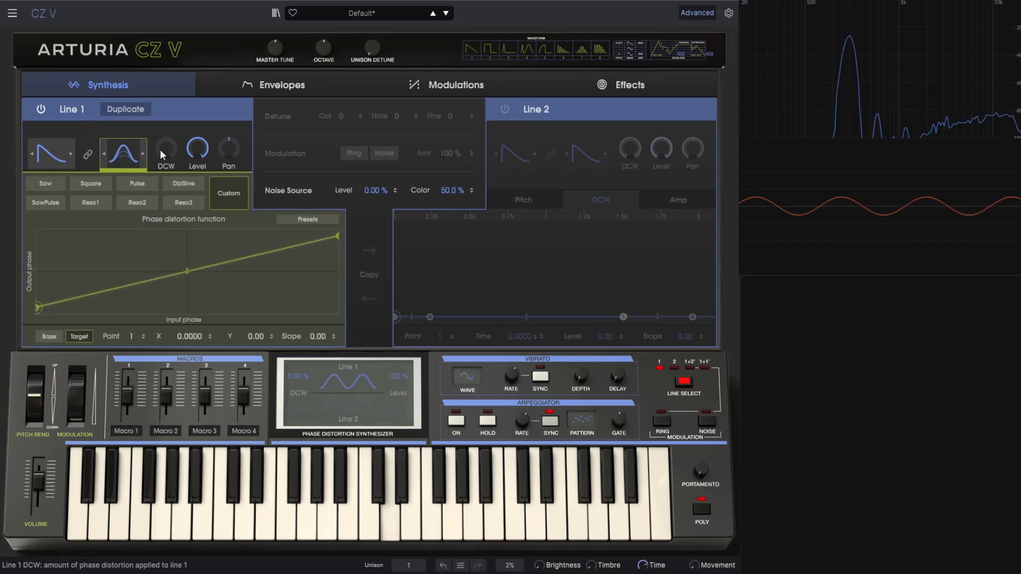
mouse_move(165, 149)
left_mouse_down()
mouse_move(165, 96)
mouse_move(165, 151)
left_mouse_up()
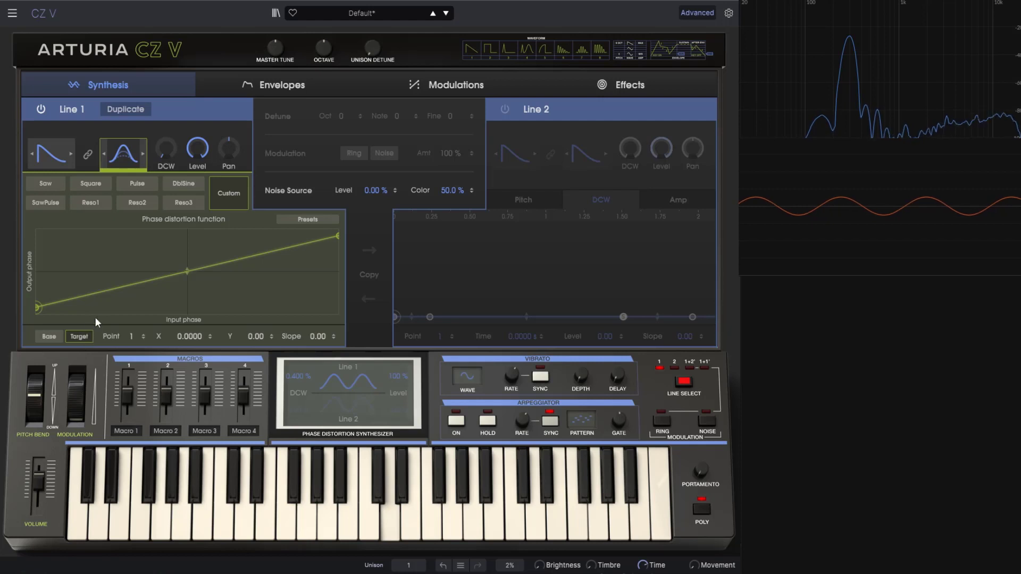
Step: Draw a custom target curve peaking at about X 0.39, Y 0.90 and X 0.72, Y 0.78, and audition it by sweeping DCW to 100% and back
left_click_drag(103, 292, 78, 292)
left_click_drag(199, 272, 235, 285)
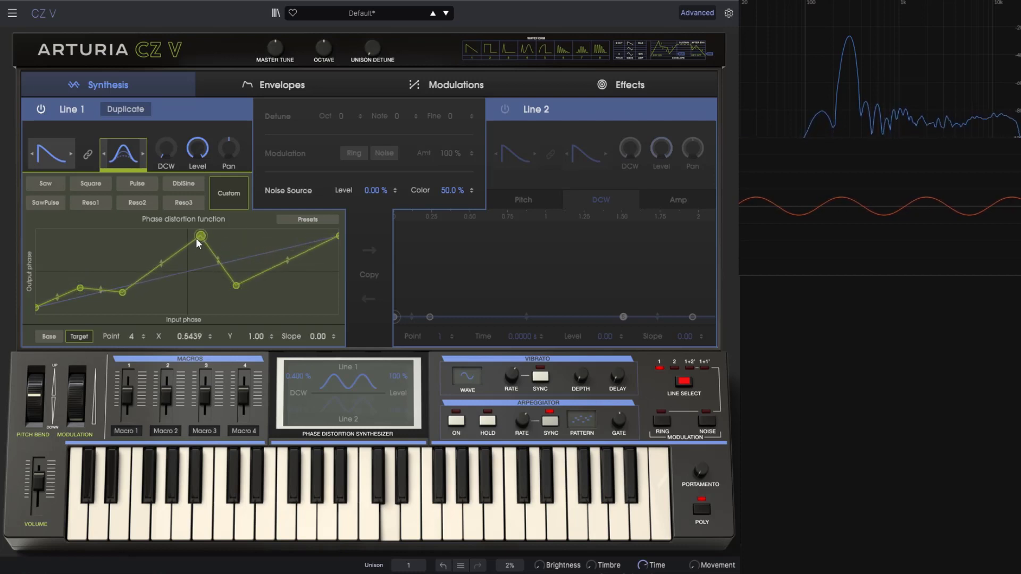
left_click_drag(197, 240, 154, 244)
left_click_drag(236, 286, 255, 251)
left_click_drag(338, 236, 297, 295)
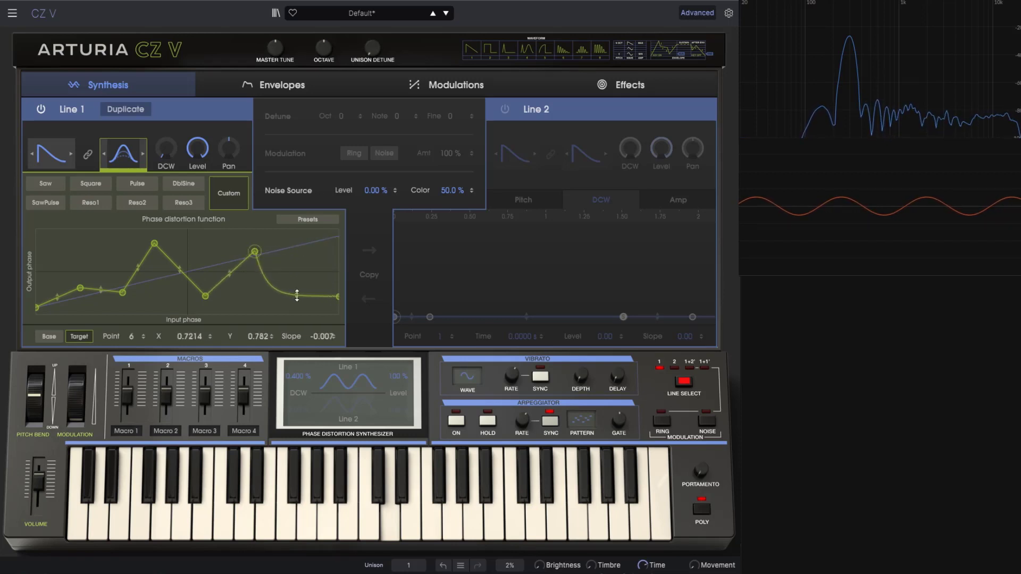
left_click(185, 272)
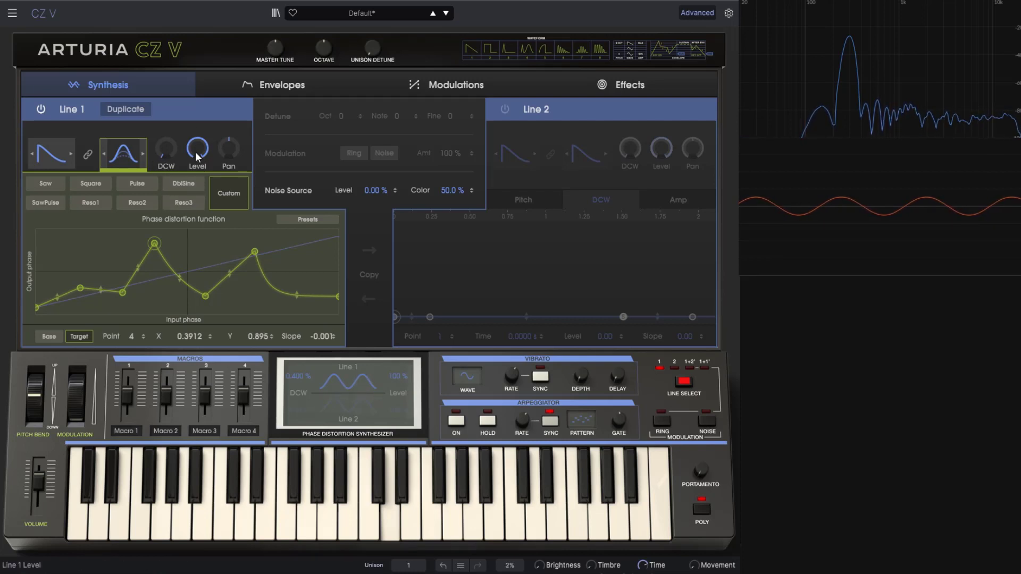
left_click_drag(178, 156, 158, 124)
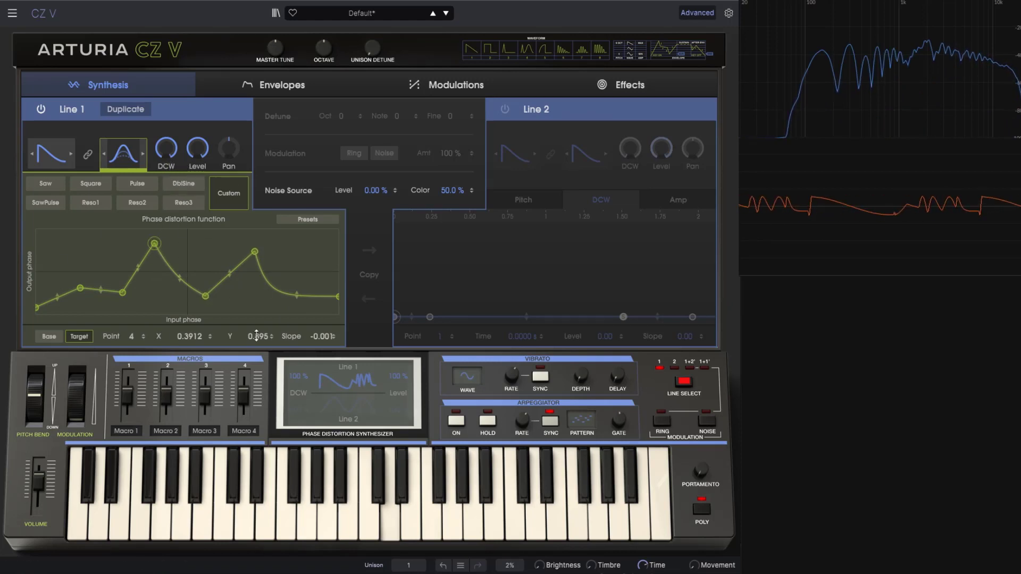
left_click_drag(167, 149, 173, 216)
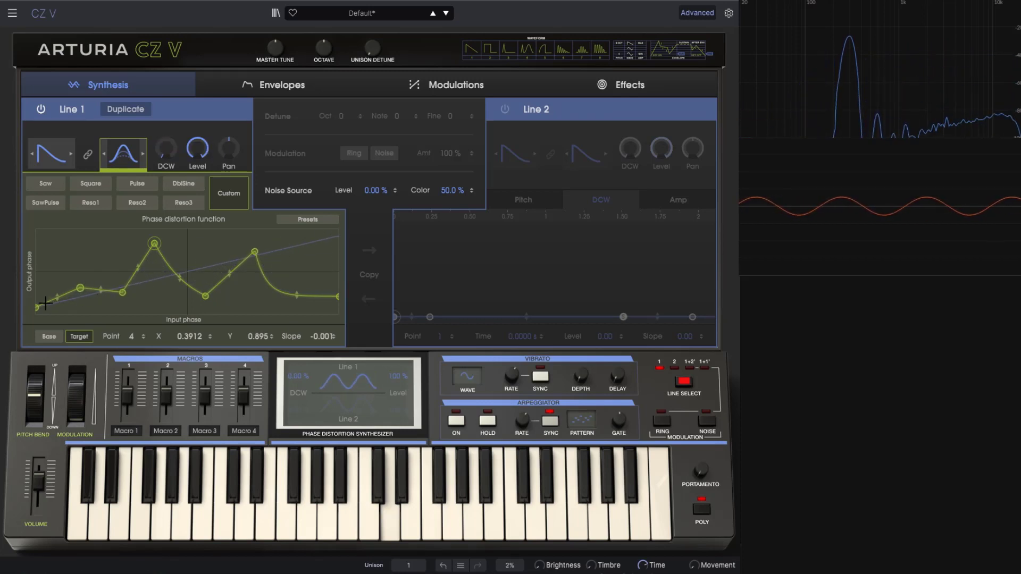
Step: Reshape the custom waveform's Base function with a small peak at about X 0.06, Y 0.29, falling to Y 0 at X 0.11
left_click(49, 337)
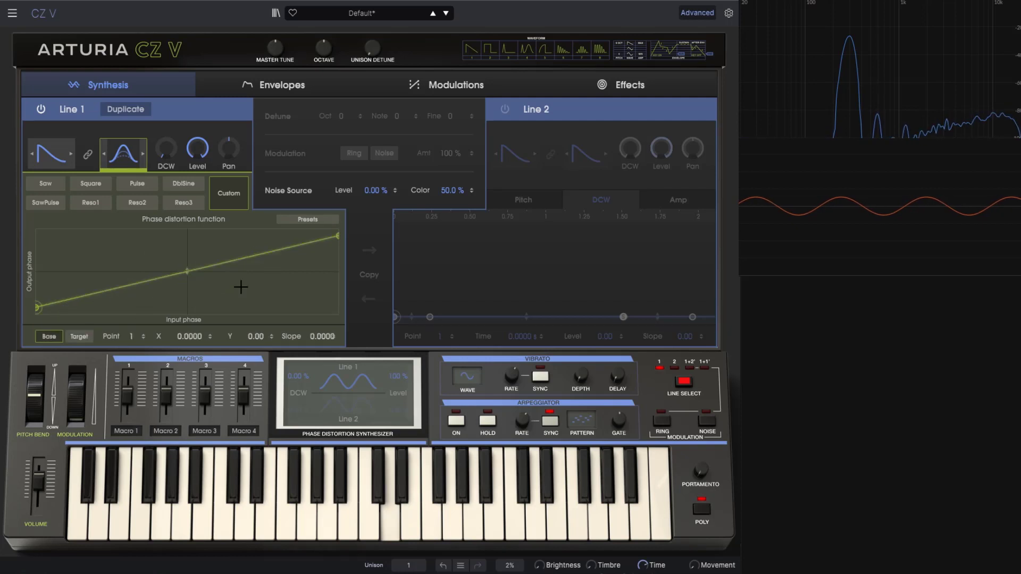
left_click_drag(122, 280, 77, 248)
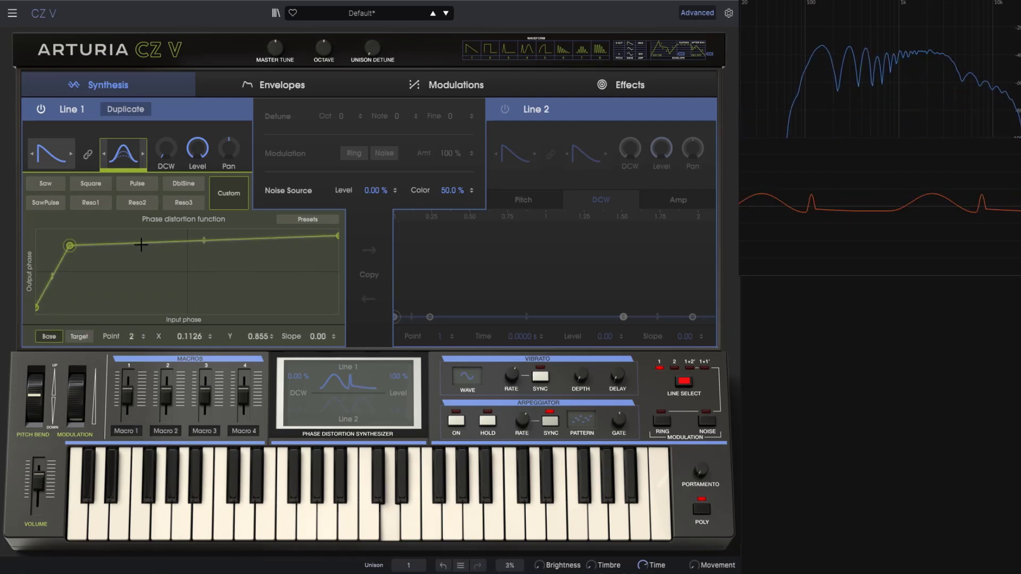
left_click_drag(141, 245, 61, 323)
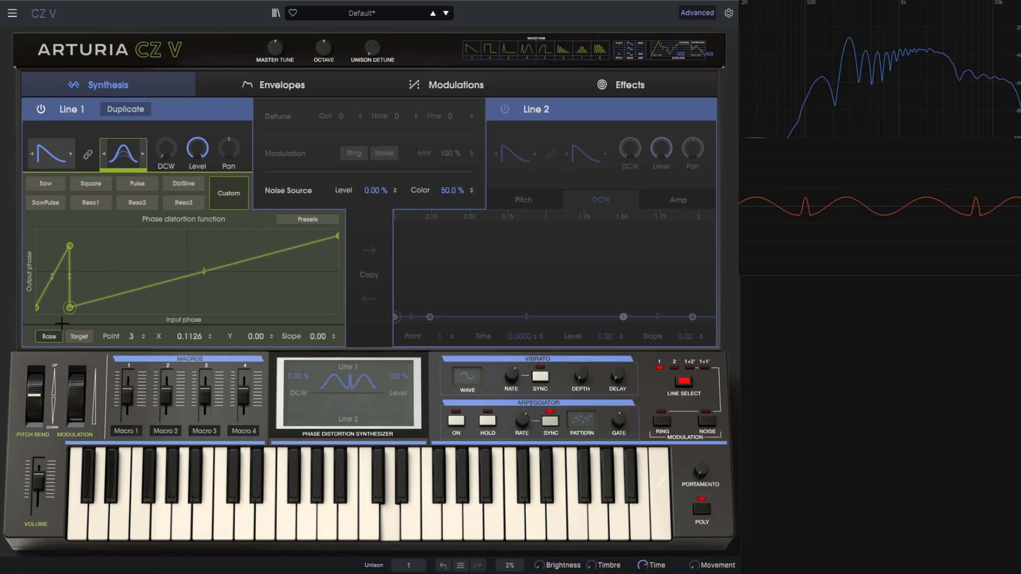
left_click_drag(66, 251, 51, 288)
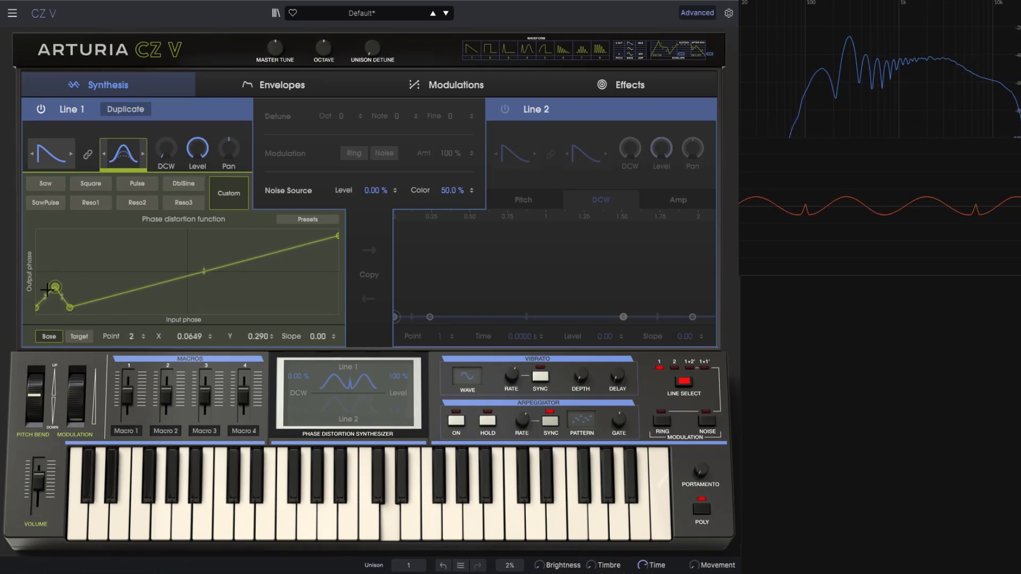
Step: Audition the custom waveform by sweeping Line 1's DCW close to maximum, and inspect its Target function and presets
left_click_drag(166, 149, 166, 103)
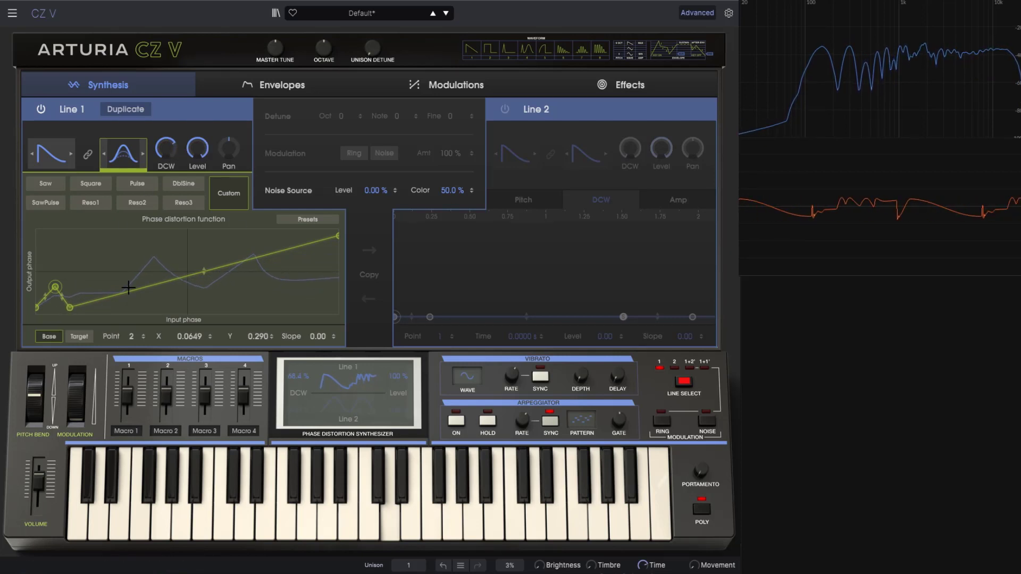
mouse_move(168, 142)
left_mouse_down()
mouse_move(168, 178)
mouse_move(168, 127)
left_mouse_up()
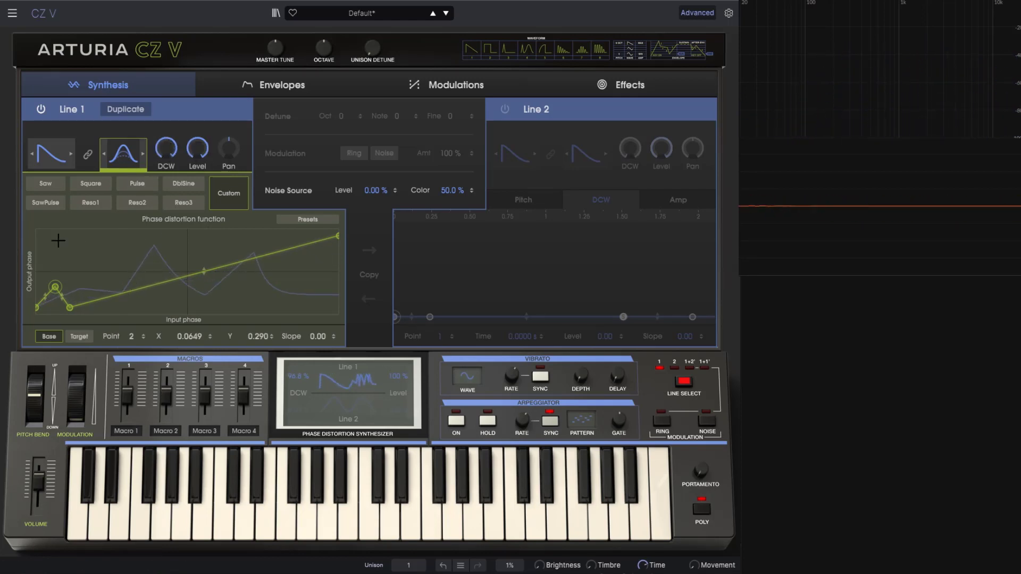
left_click(80, 338)
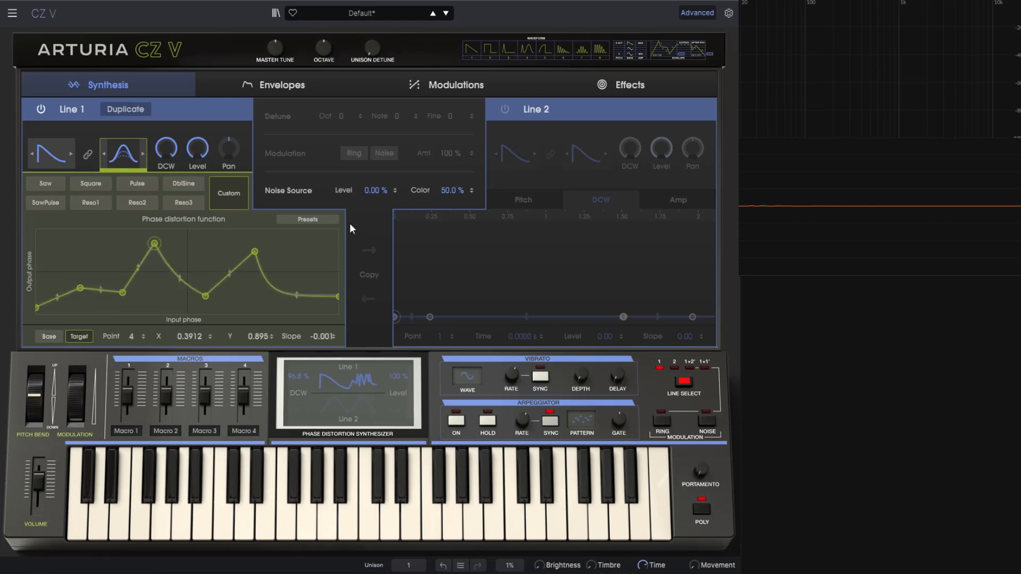
left_click(318, 220)
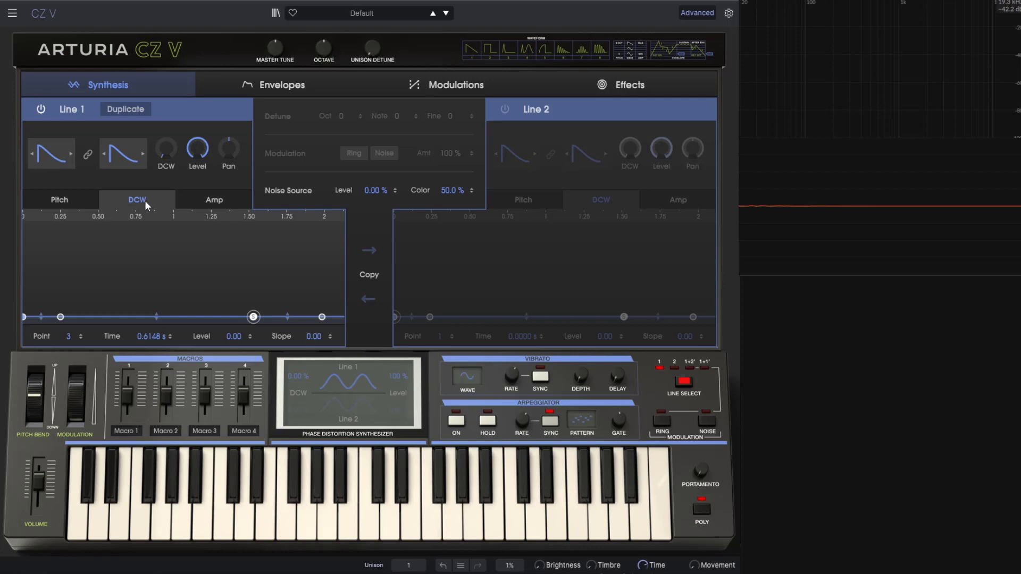
Step: Look through Line 1's Pitch, Amp and DCW envelopes and the full-size Envelopes page
left_click(69, 202)
left_click(210, 200)
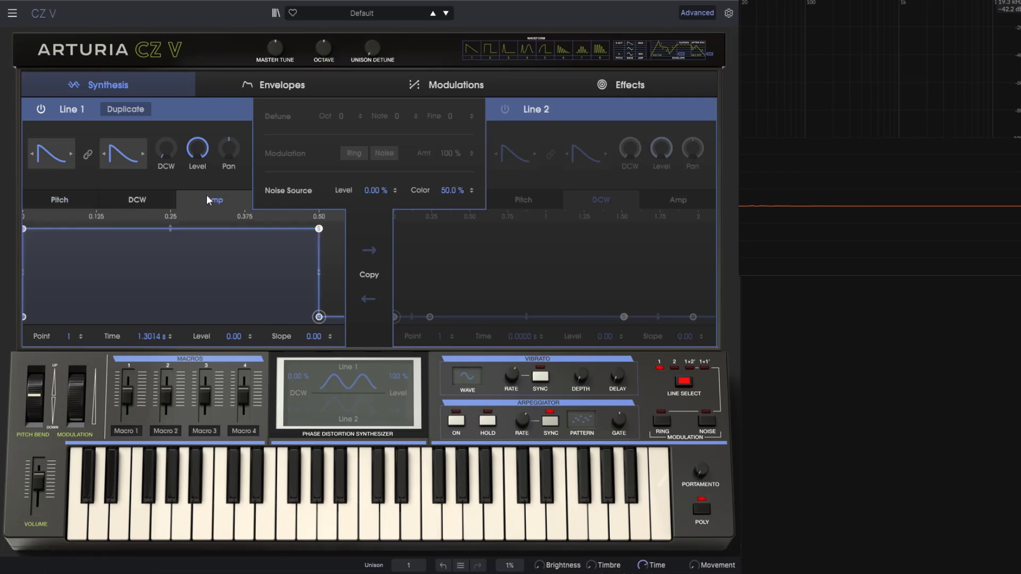
left_click(69, 201)
left_click(274, 86)
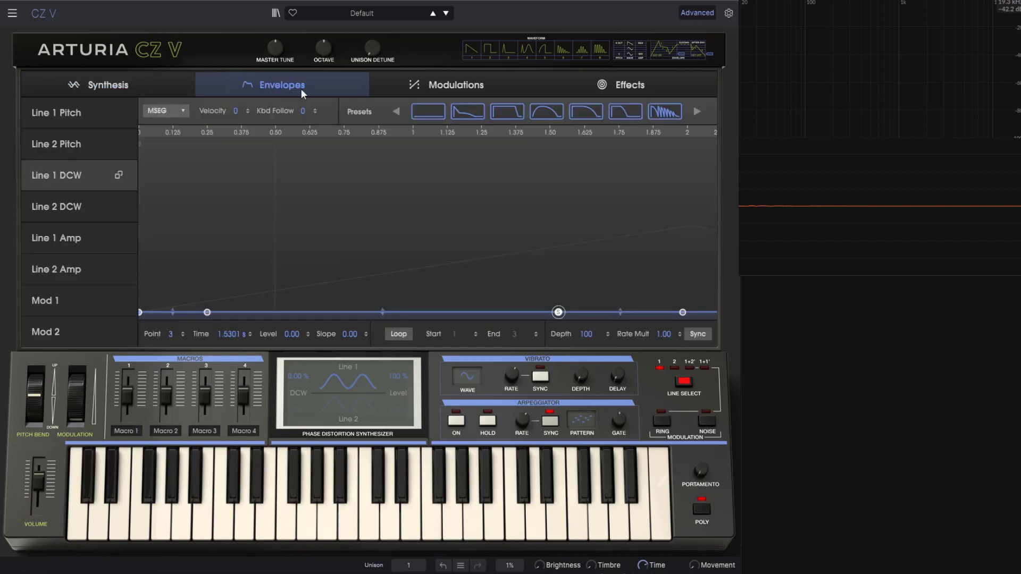
left_click(109, 85)
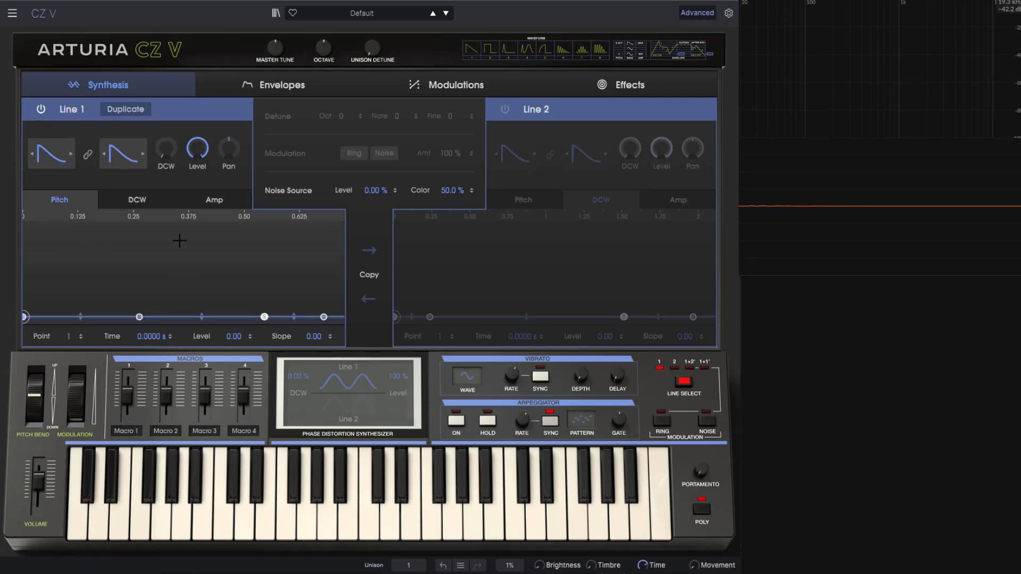
left_click(143, 200)
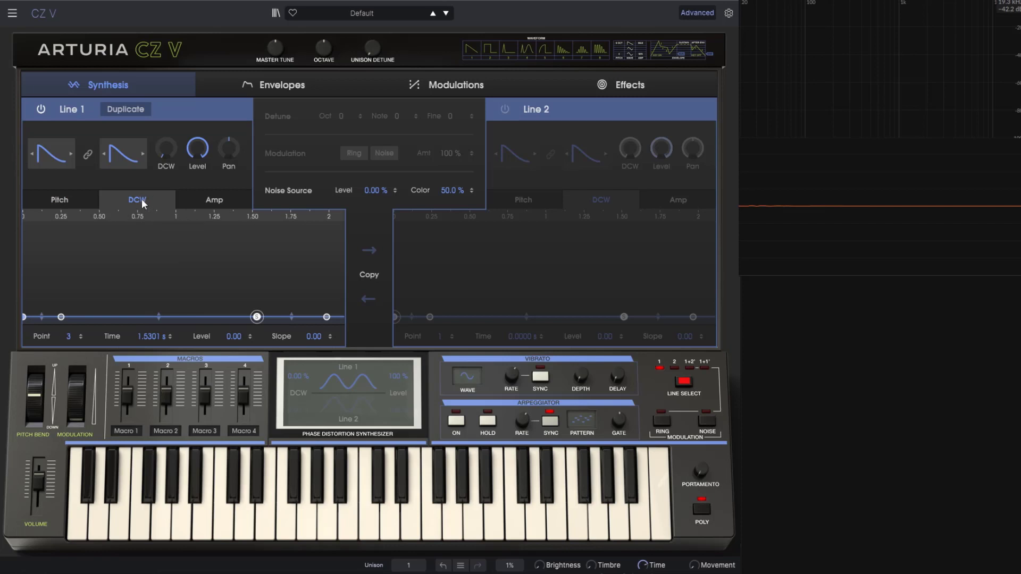
Step: Add Line 1 pitch envelope points at about 0.12 s, level 0.29, and 0.35 s, level 0.75, and raise the point between them to about 0.23 s
left_click(71, 200)
left_click_drag(113, 316, 72, 293)
left_click_drag(193, 317, 172, 253)
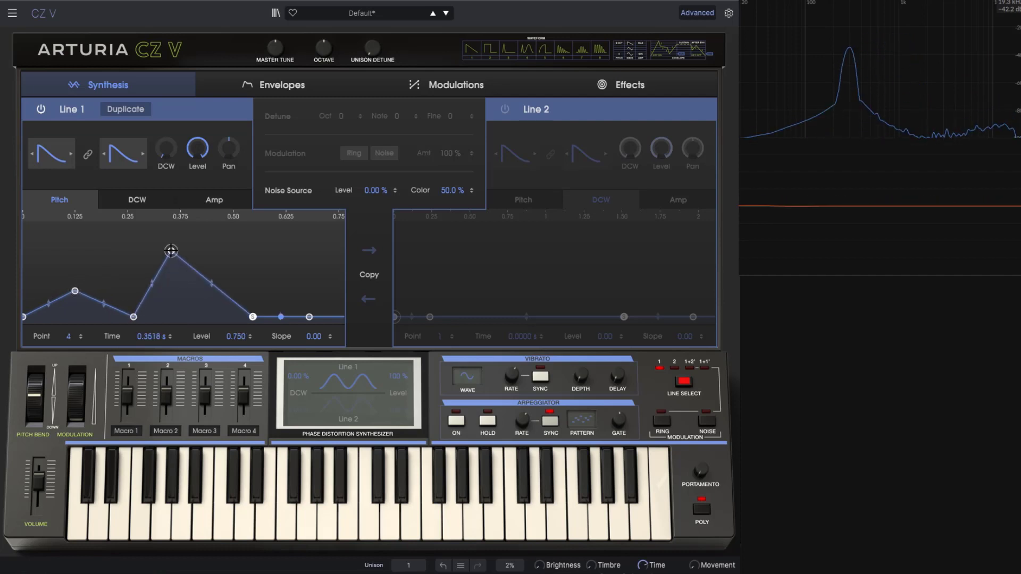
left_click_drag(135, 318, 119, 257)
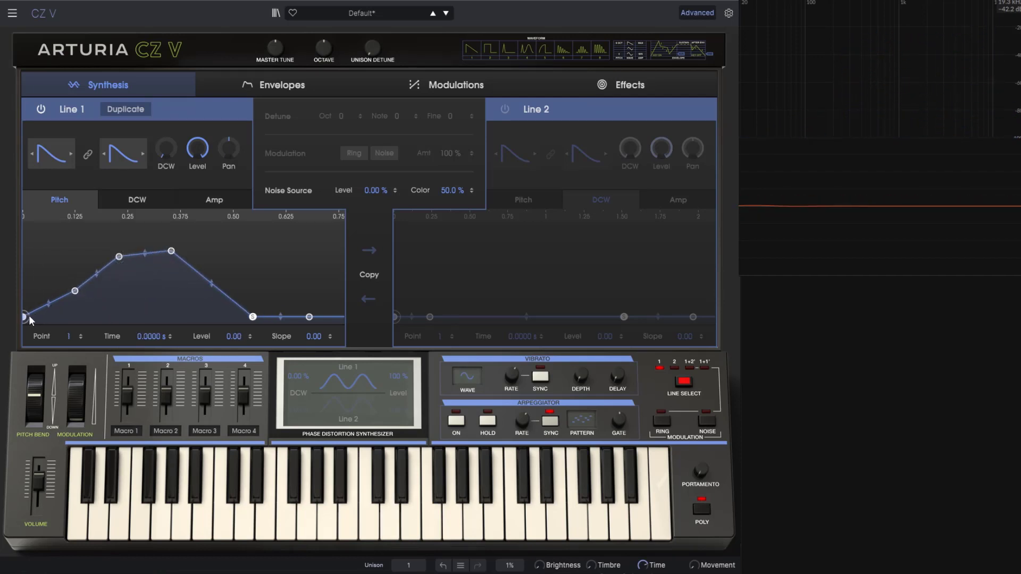
Step: Reshape Line 1's pitch envelope to start high, dip to level 0.145 at 0.23 s, hold high until about 0.55 s, and end at 0.70 s
left_click_drag(28, 317, 29, 248)
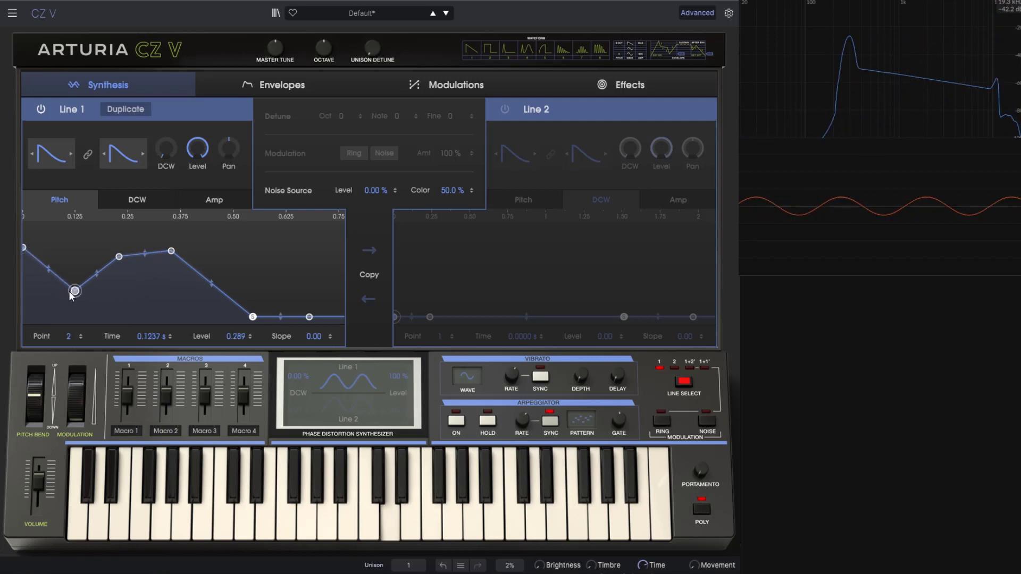
left_click_drag(72, 295, 149, 297)
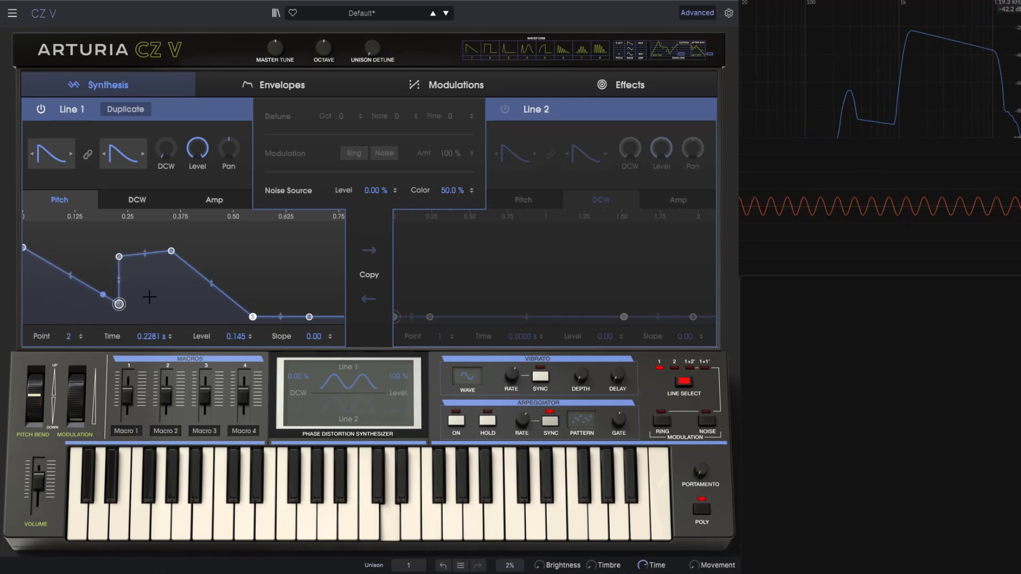
left_click_drag(119, 256, 260, 246)
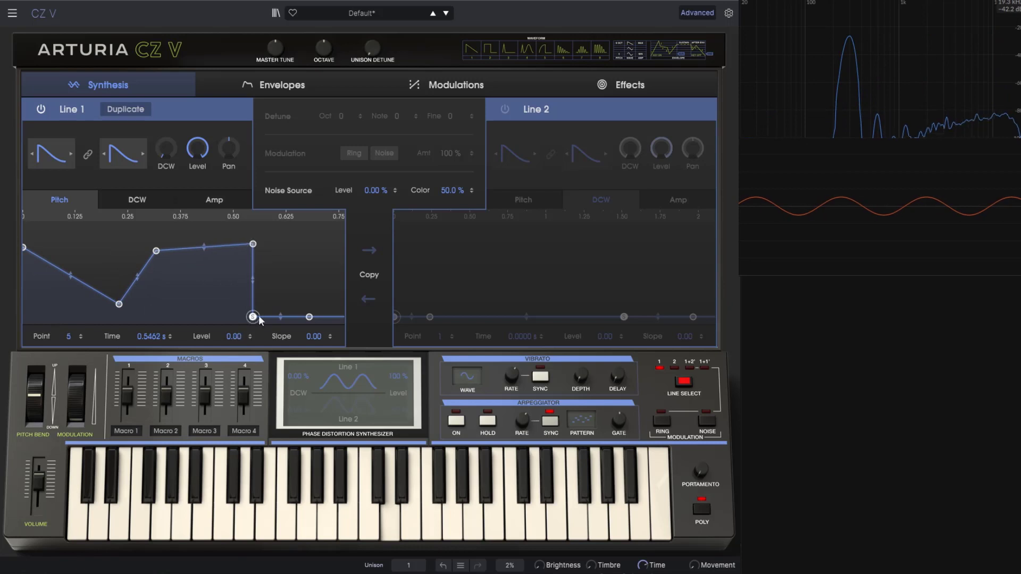
left_click_drag(259, 315, 297, 278)
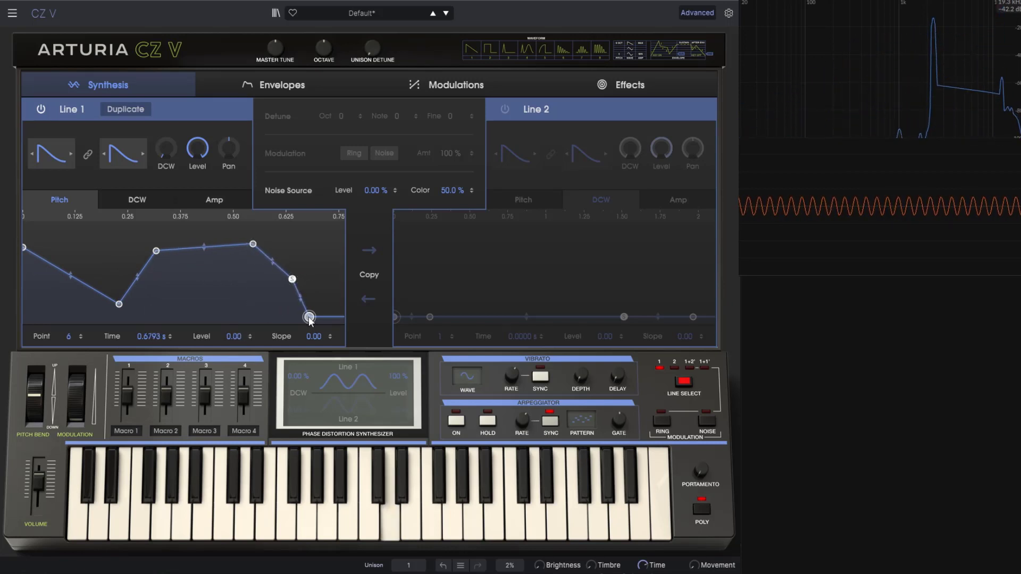
left_click_drag(310, 320, 319, 318)
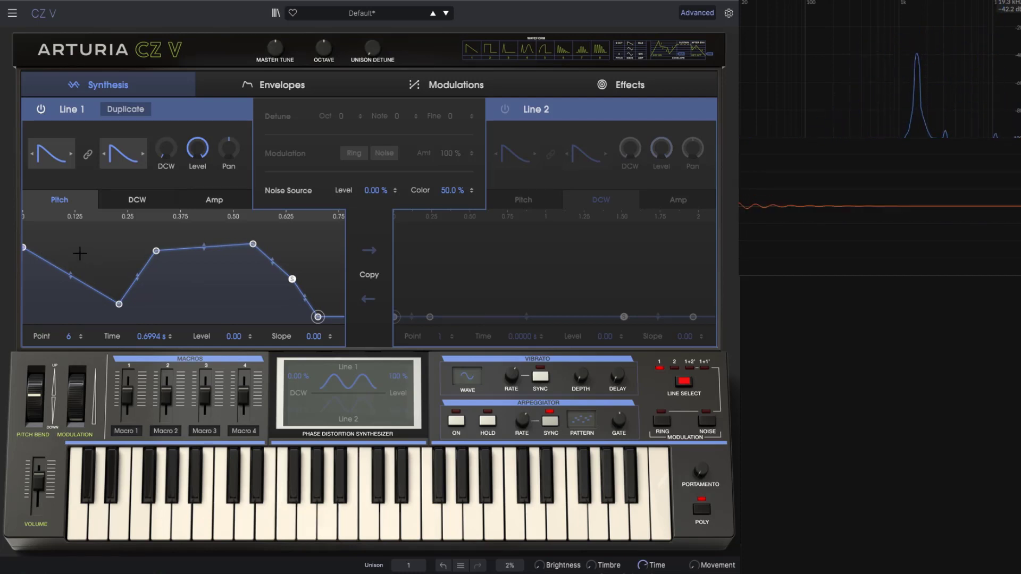
Step: Reload the Default template preset and show Line 1's Amp envelope
left_click(370, 11)
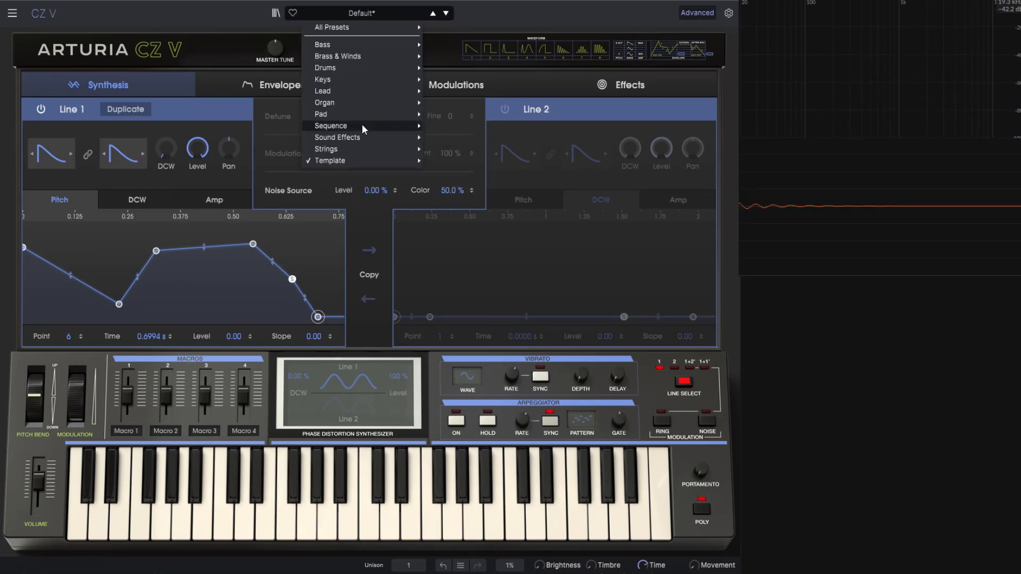
mouse_move(394, 159)
left_click(442, 157)
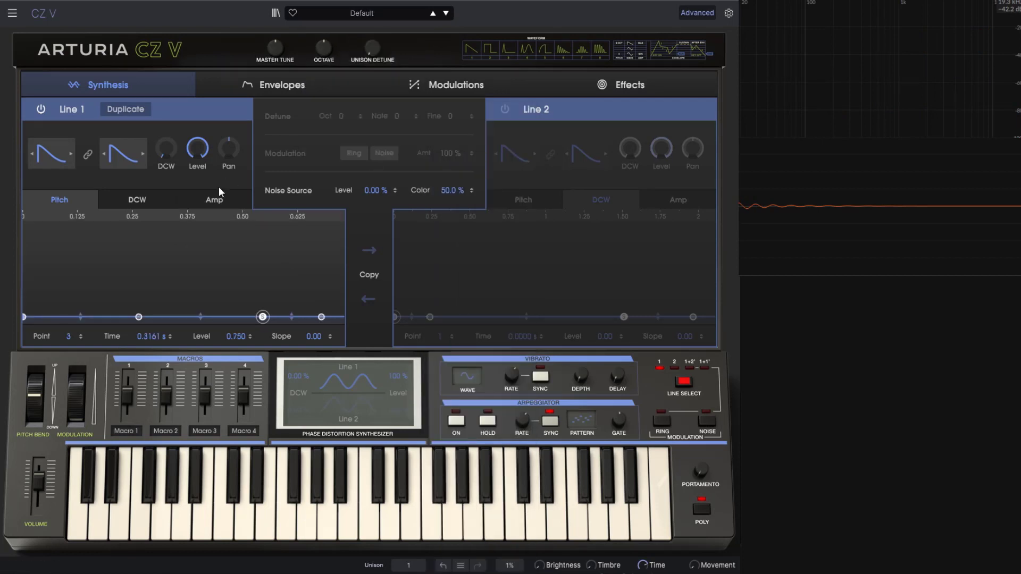
left_click(214, 200)
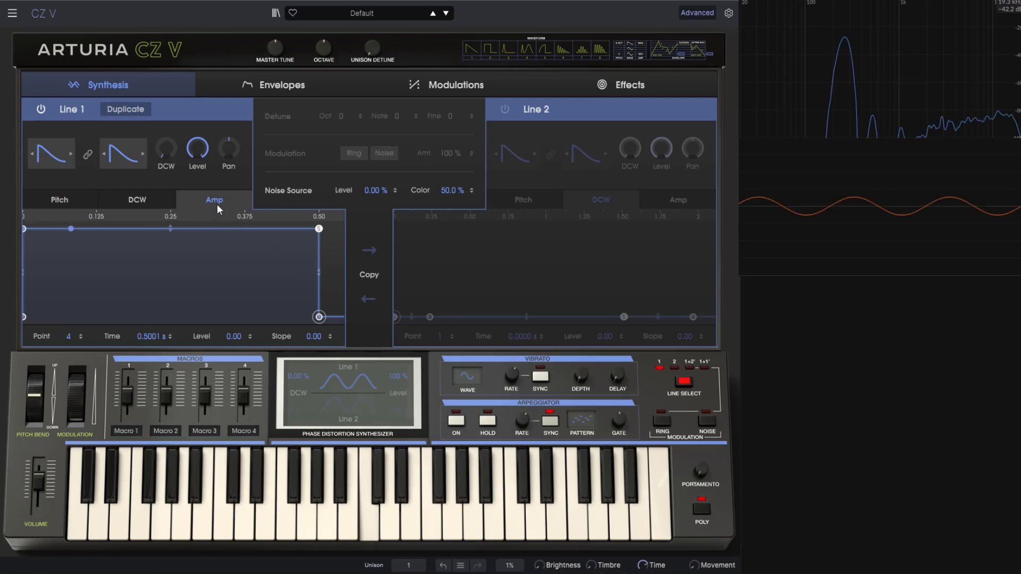
Step: Lengthen the attack of Line 1's Amp envelope to about 0.25 s at level 1.00
mouse_move(204, 143)
left_mouse_down()
mouse_move(205, 208)
mouse_move(205, 143)
left_mouse_up()
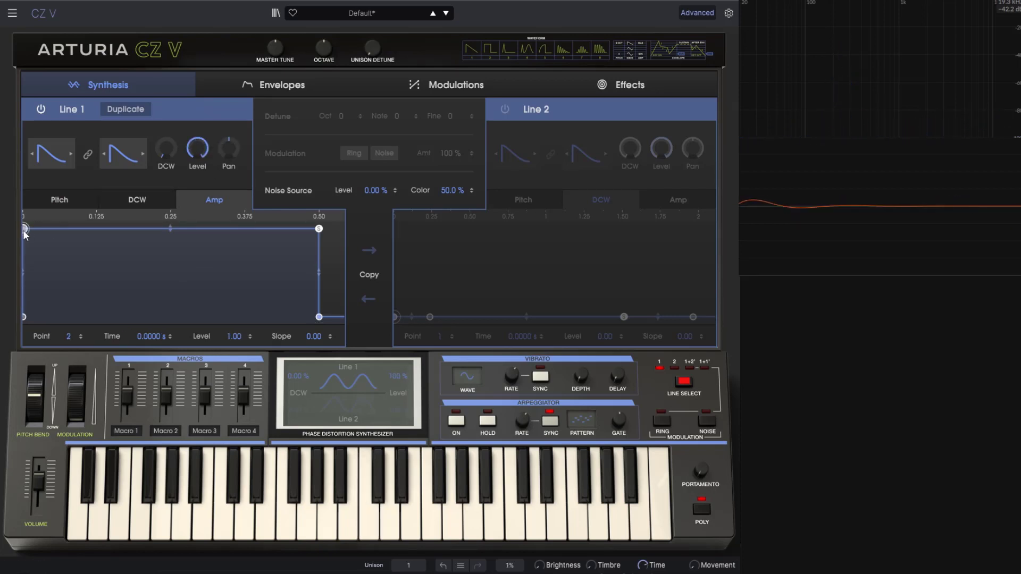
left_click_drag(25, 232, 170, 229)
left_click(25, 317)
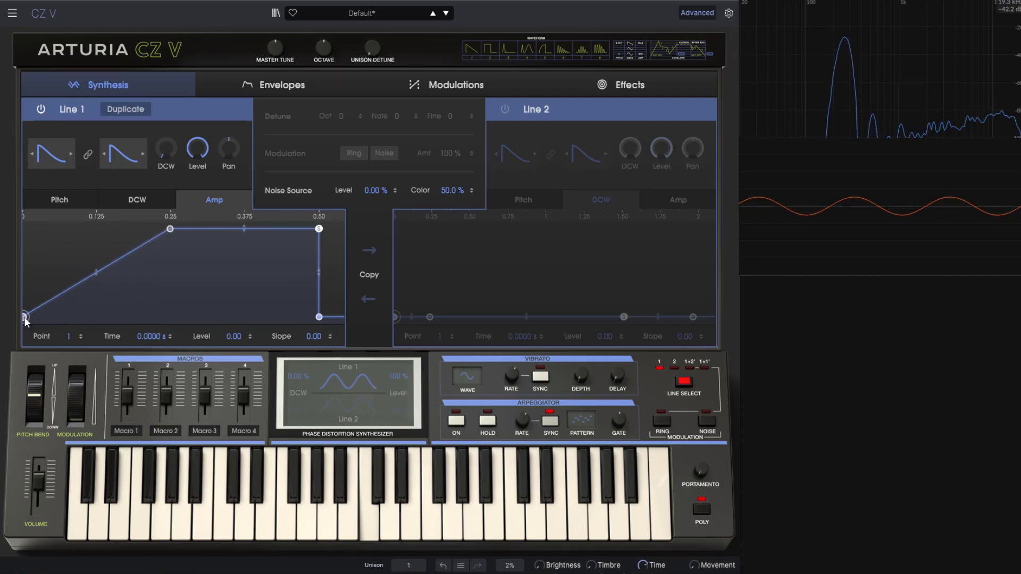
left_click(170, 229)
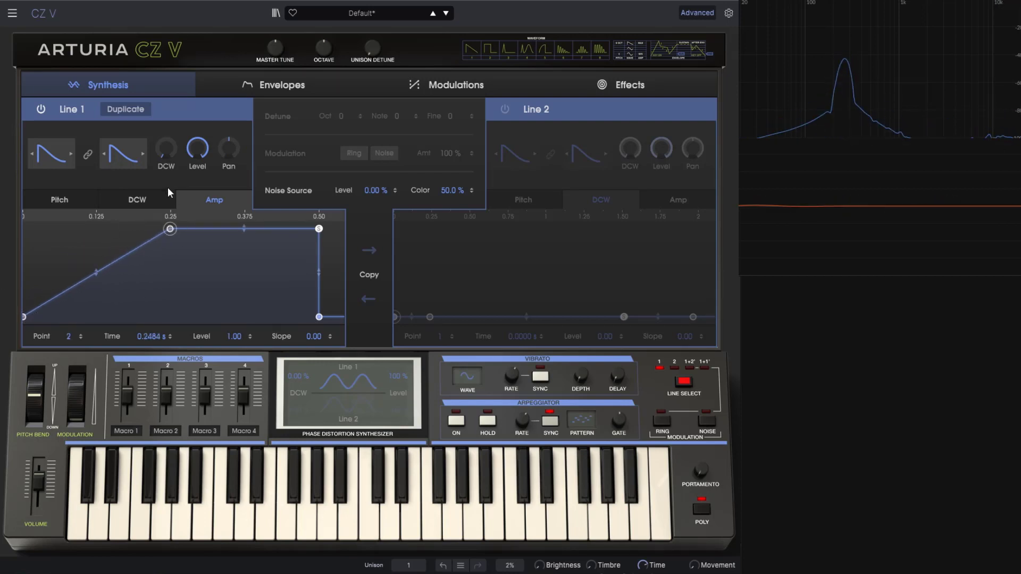
Step: Reshape Line 1's Amp envelope into an instant attack at level 1.00 with a decay to zero at about 0.04 s
left_click_drag(170, 229, 133, 318)
left_click_drag(322, 233, 259, 335)
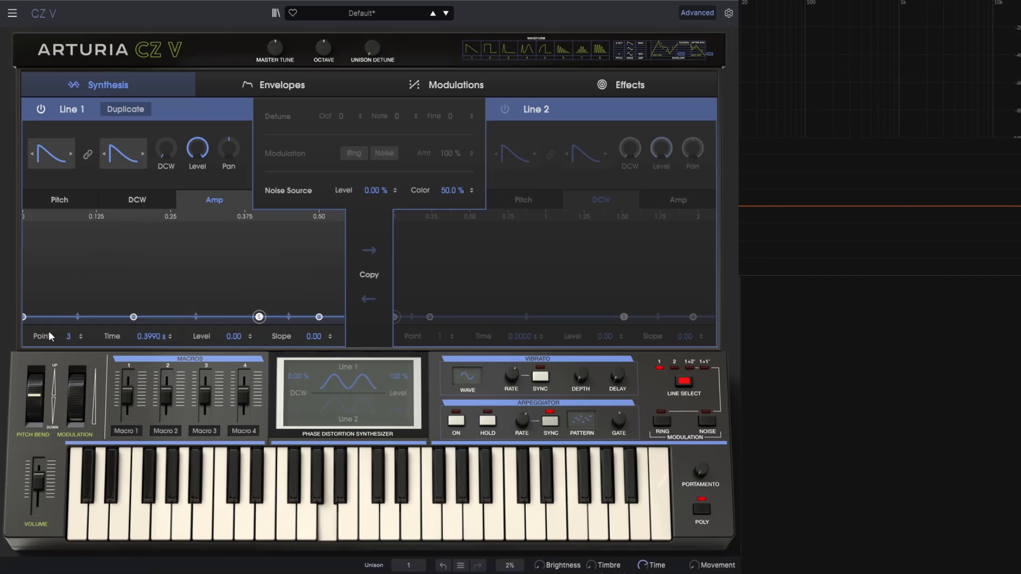
left_click_drag(134, 318, 25, 227)
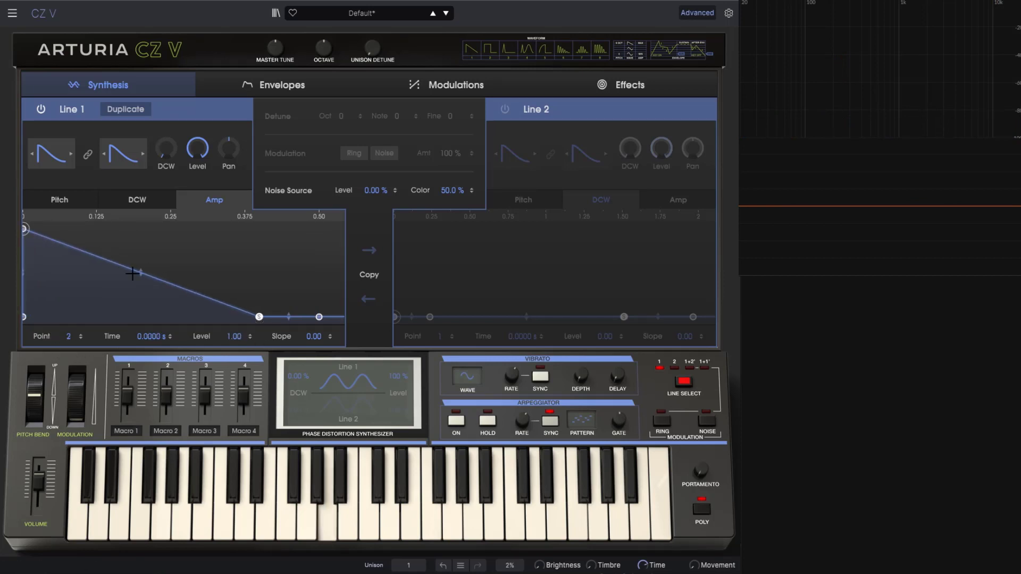
left_click_drag(256, 321, 50, 321)
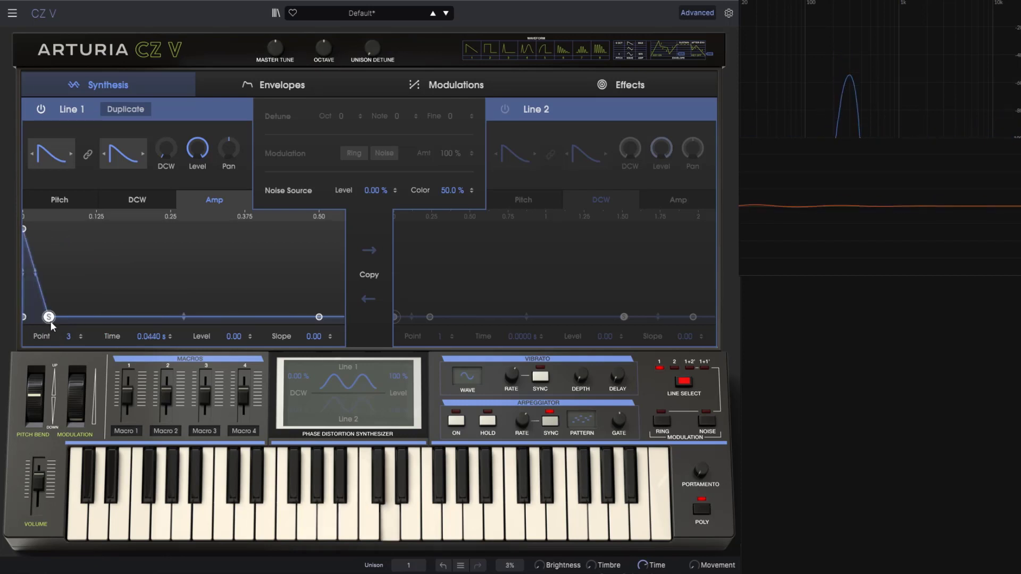
Step: Set the Amp envelope to peak at 0.09 s and decay to zero near 0.33 s, adding points at 0.17 s, level 0.66, and 0.23 s, level 0.33
left_click_drag(50, 323, 216, 317)
left_click_drag(44, 238, 78, 234)
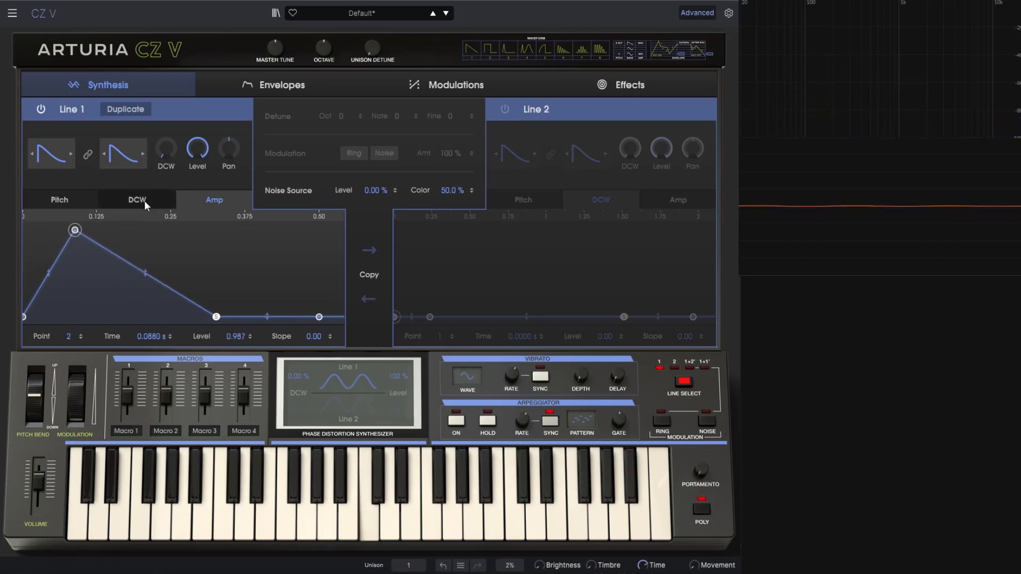
left_click_drag(136, 252, 124, 258)
left_click(160, 287)
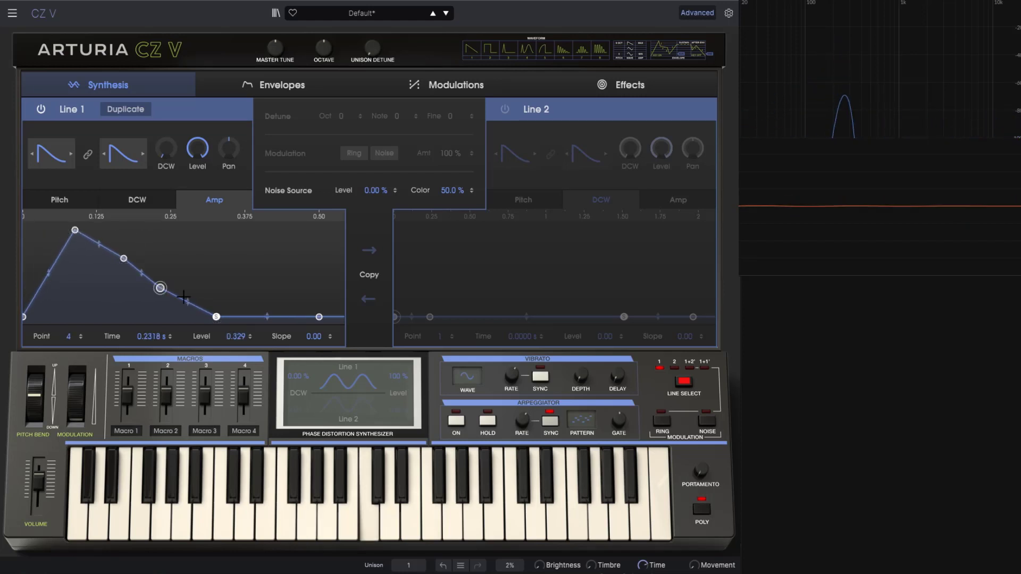
Step: Stretch the Amp envelope to peak at about 0.14 s, dip near 0.22 s, level 0.47, rise again near 0.37 s, and reach zero near 0.47 s
left_click_drag(215, 317, 301, 316)
left_click_drag(158, 288, 240, 264)
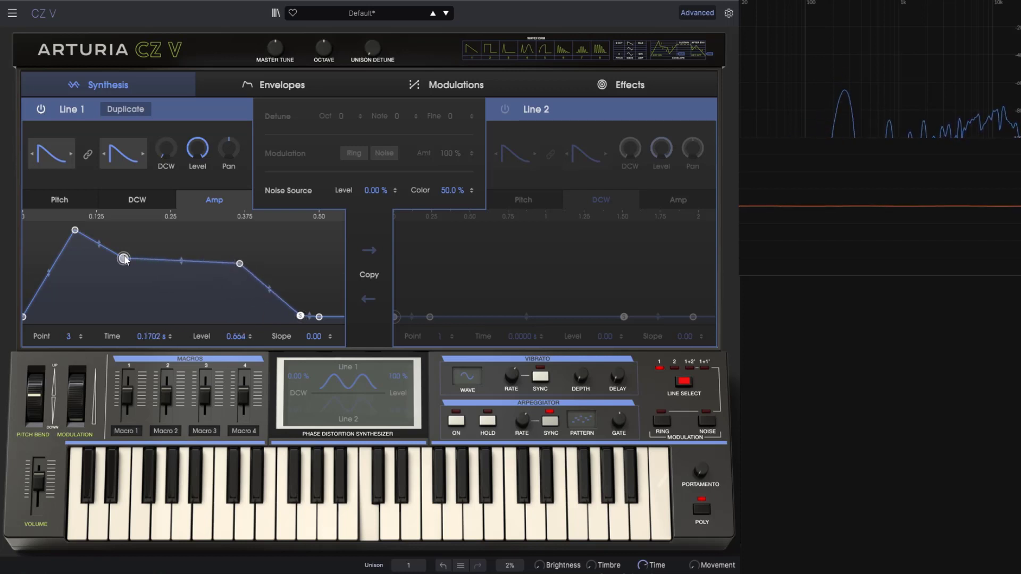
left_click_drag(124, 258, 137, 286)
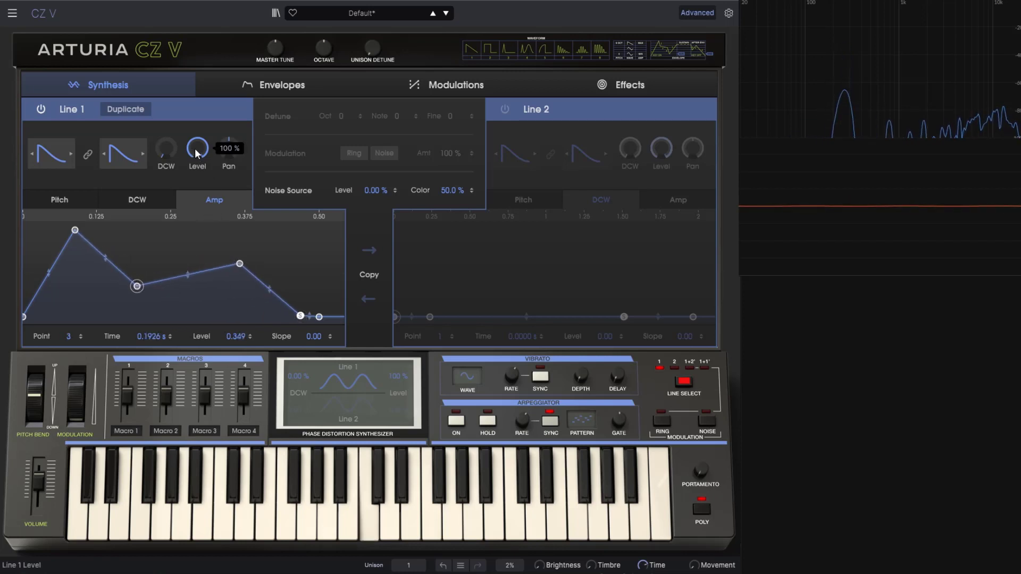
left_click_drag(75, 231, 105, 230)
left_click_drag(138, 287, 157, 279)
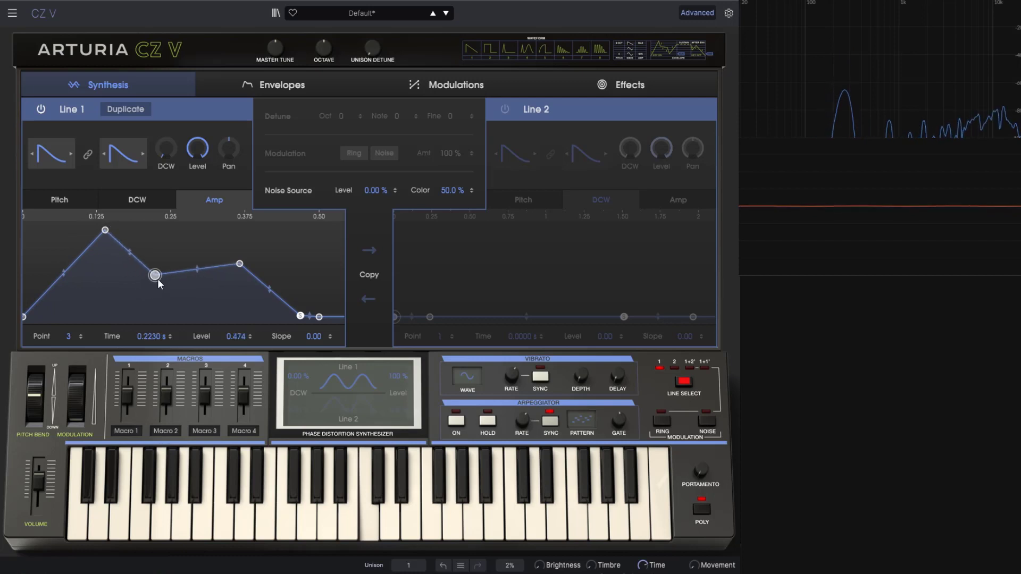
Step: Form three Amp envelope peaks at about 0.14 s, 0.30 s and 0.47 s, the last at level 0.816, with deep dips between, and raise the DCW
left_click_drag(301, 317, 298, 245)
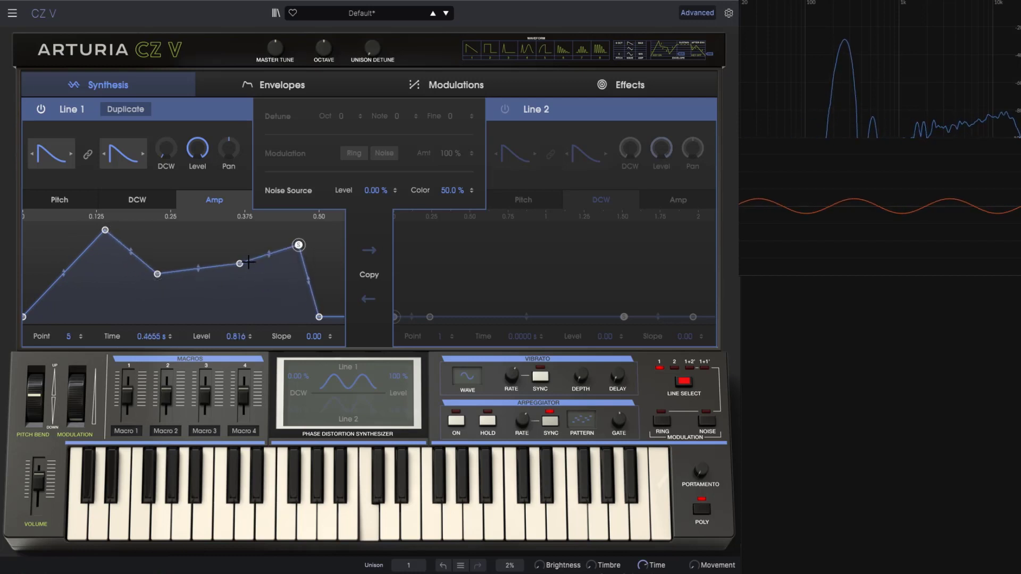
left_click_drag(240, 264, 201, 313)
left_click_drag(158, 275, 108, 298)
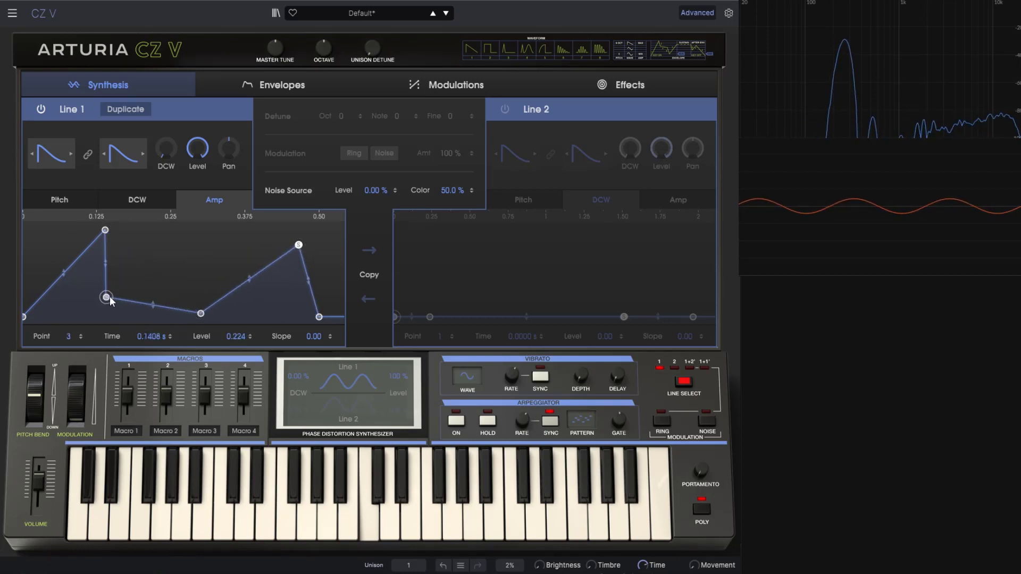
left_click_drag(221, 262, 200, 240)
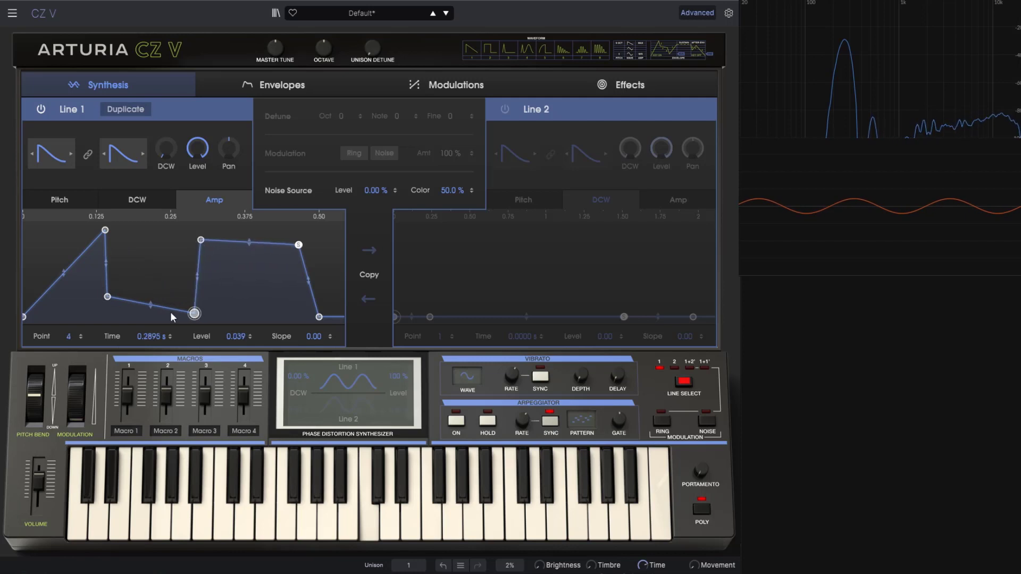
left_click_drag(171, 317, 140, 309)
left_click_drag(253, 244, 232, 321)
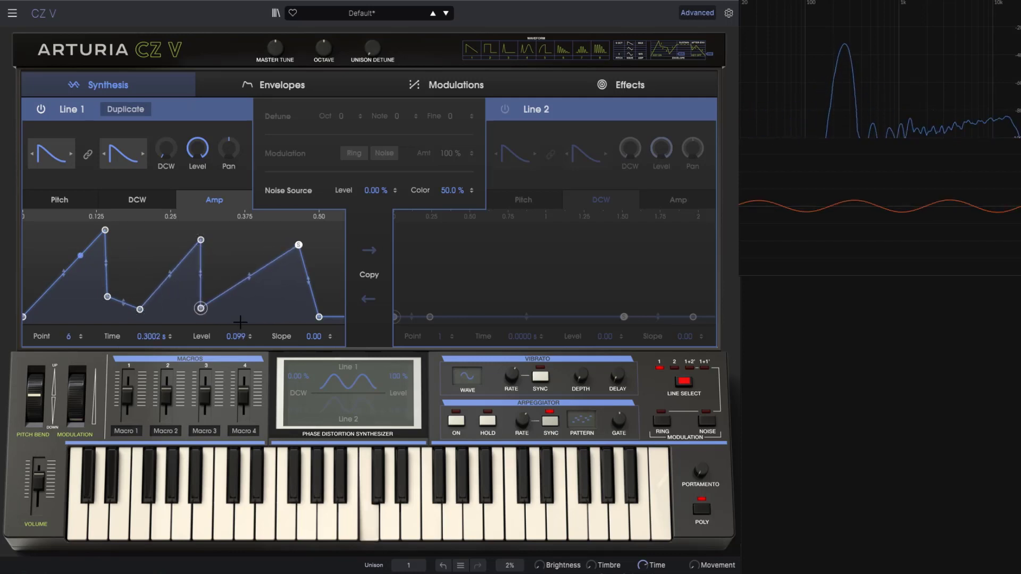
left_click_drag(166, 149, 166, 109)
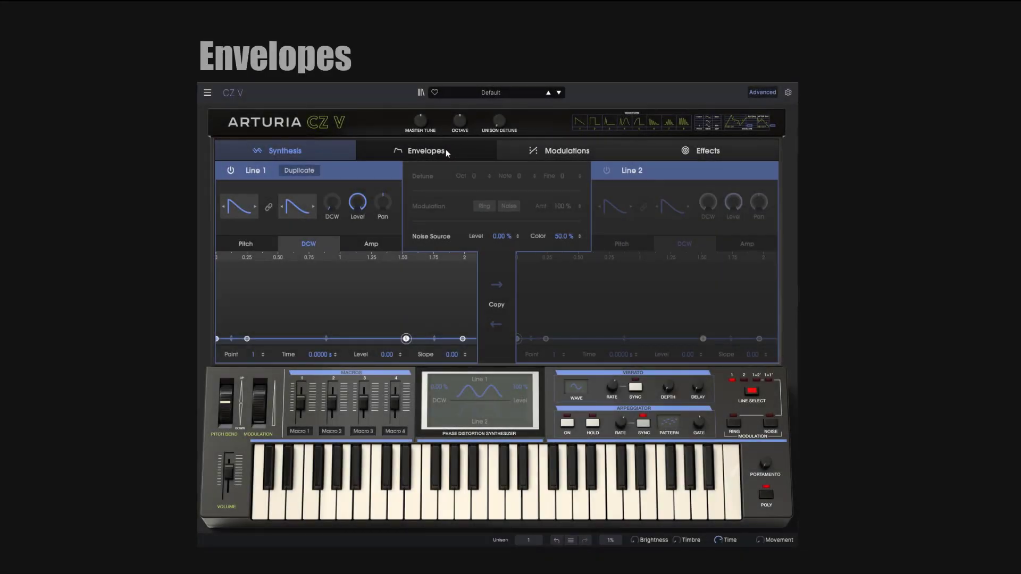
Step: Open the full-size Envelopes page from the Default preset's synthesis view
left_click(445, 150)
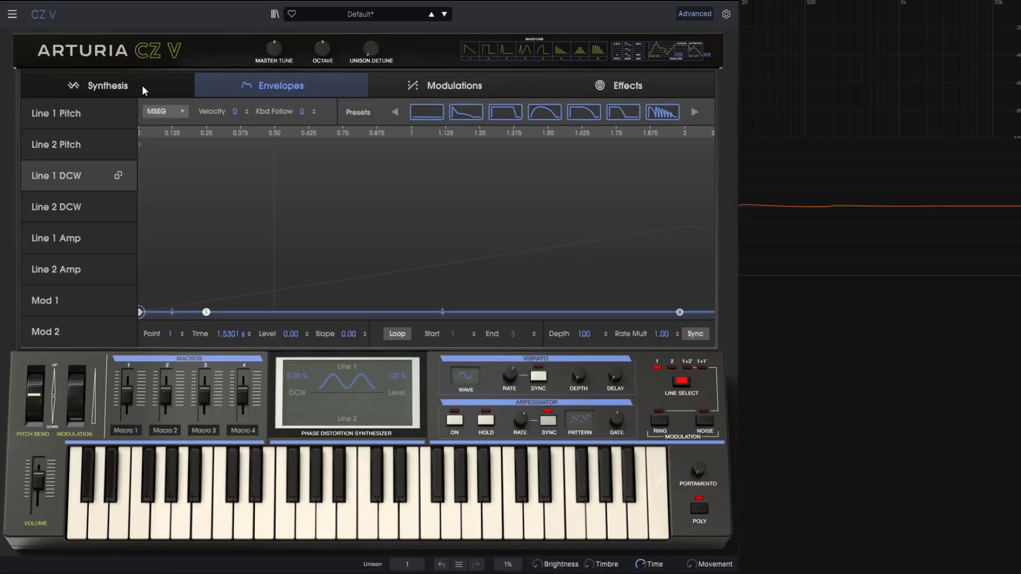
Step: View Line 1's Pitch, DCW and Amp envelopes in turn in the Synthesis view
left_click(142, 85)
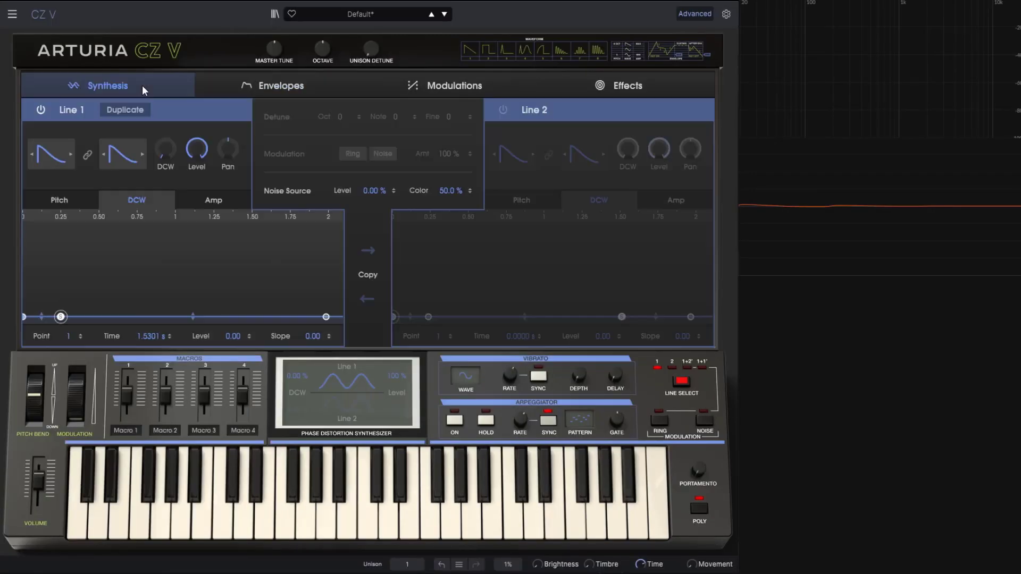
left_click(83, 200)
left_click(136, 199)
left_click(215, 201)
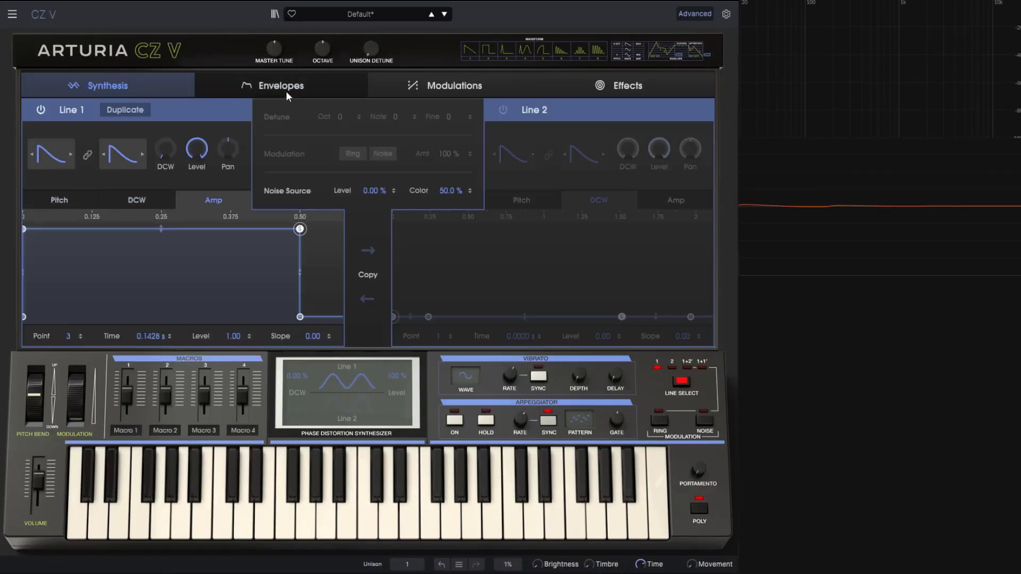
Step: Examine the Line 1 and Line 2 Pitch, DCW and Amp envelopes in turn on the full-size Envelopes page
left_click(286, 91)
left_click(75, 113)
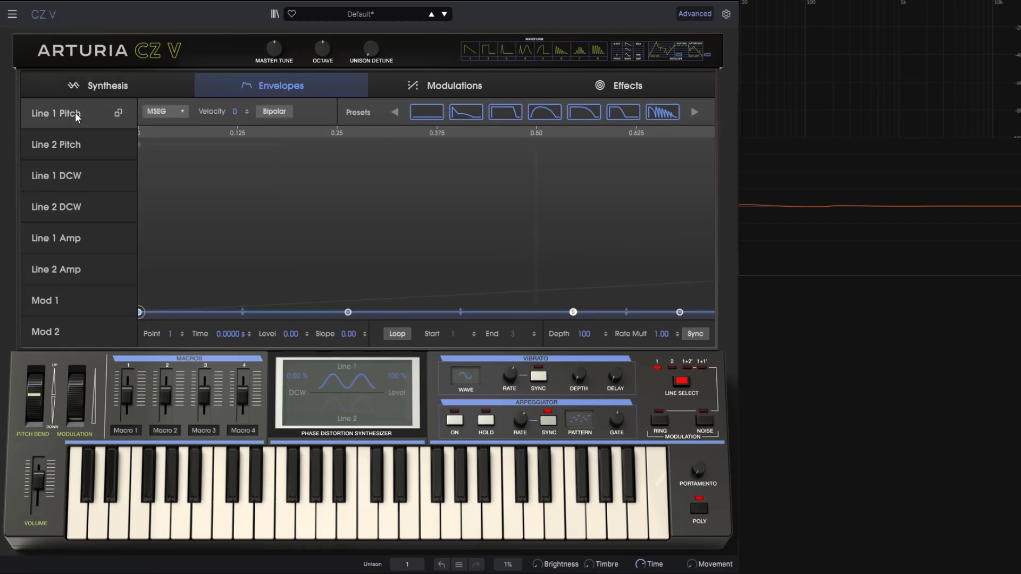
left_click(77, 142)
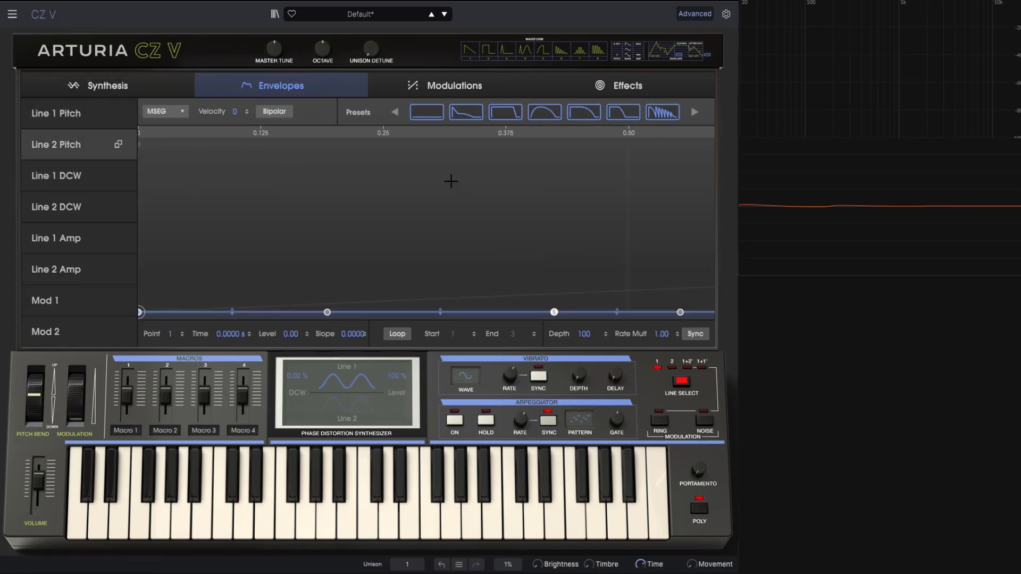
left_click(69, 179)
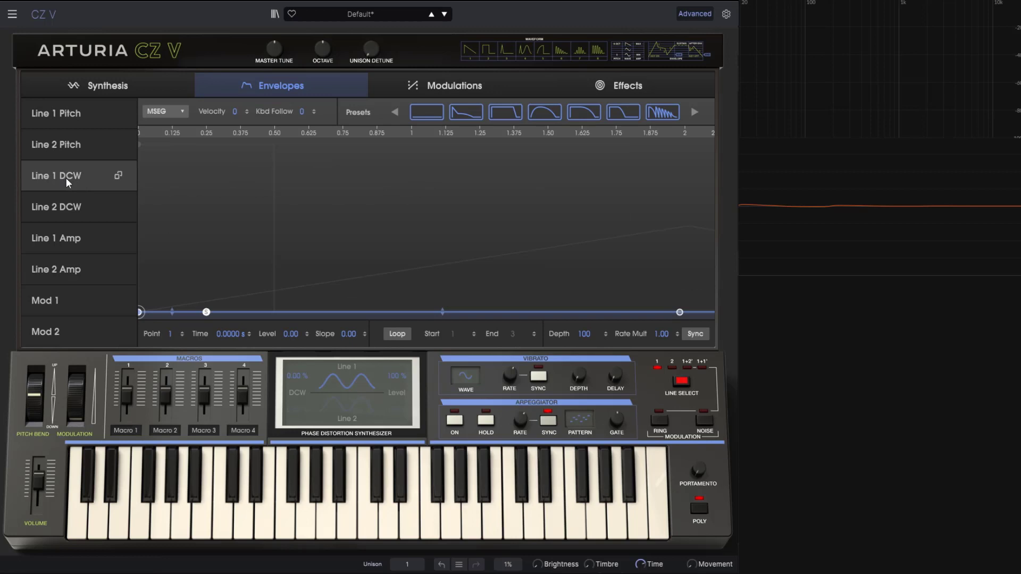
left_click(72, 207)
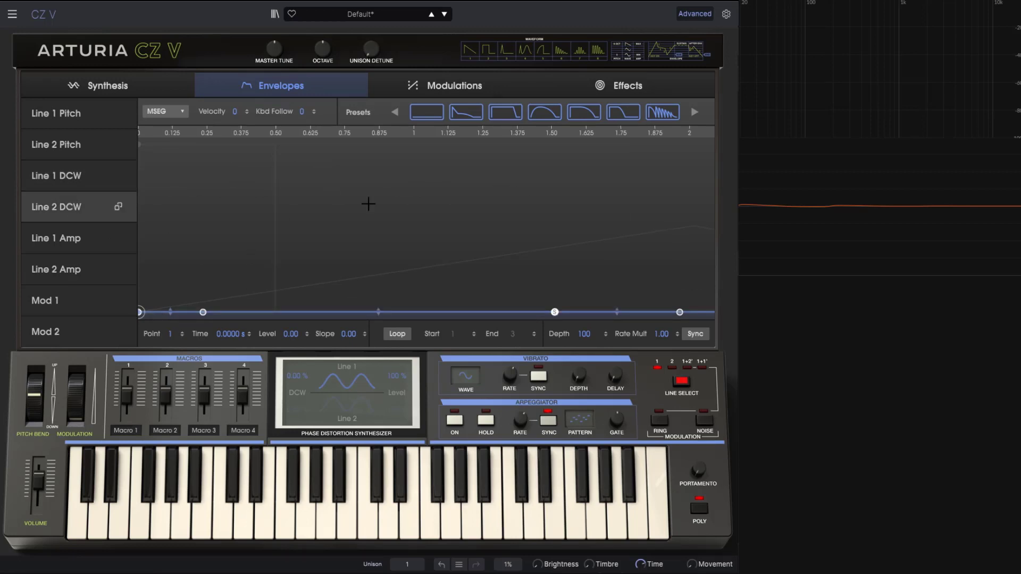
left_click(70, 237)
left_click(78, 264)
Step: Compare the Synthesis view with the Envelopes page, and inspect the Mod 1 and Mod 2 envelopes and the Modulations page
left_click(133, 88)
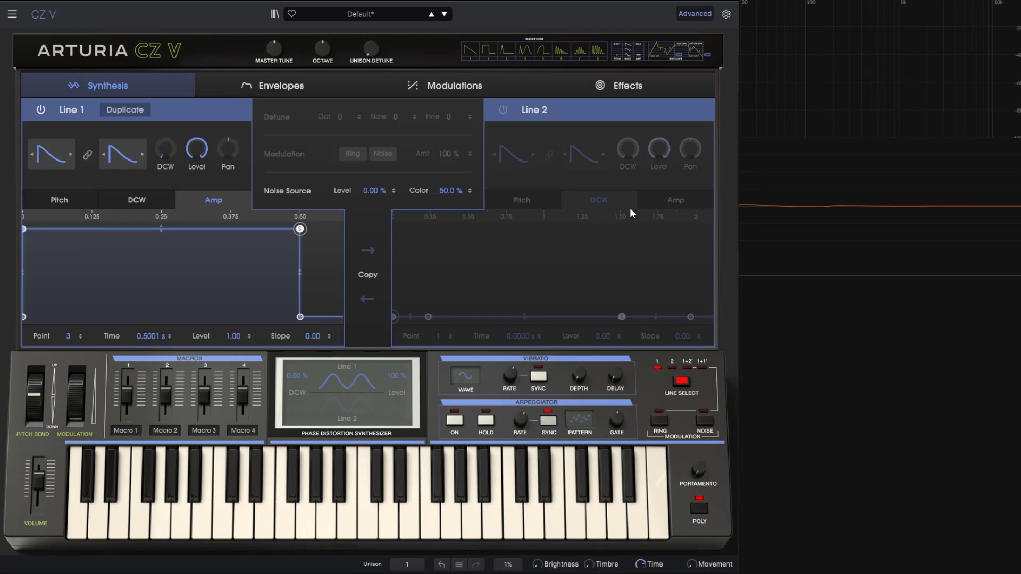
left_click(329, 88)
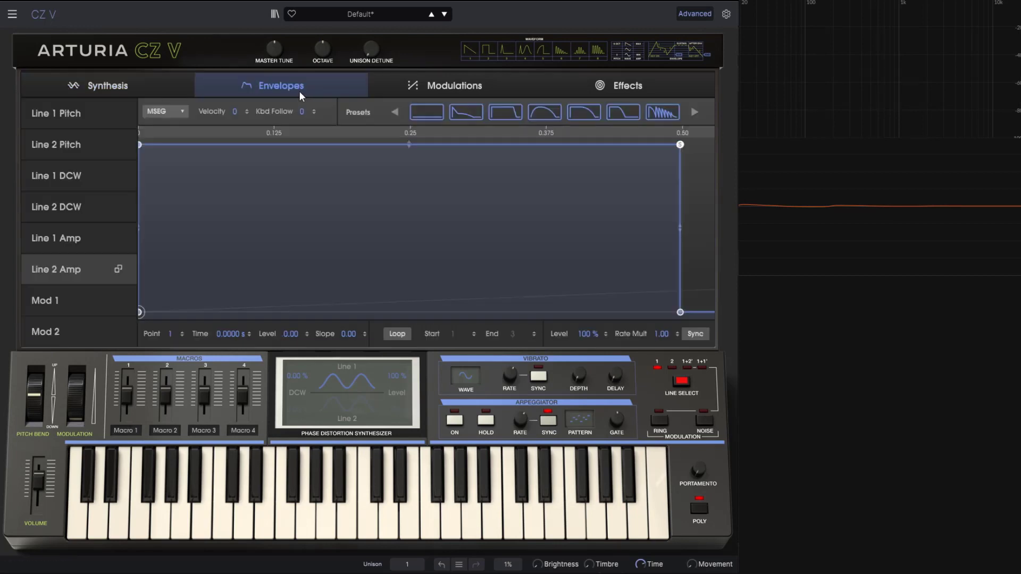
left_click(67, 304)
left_click(63, 327)
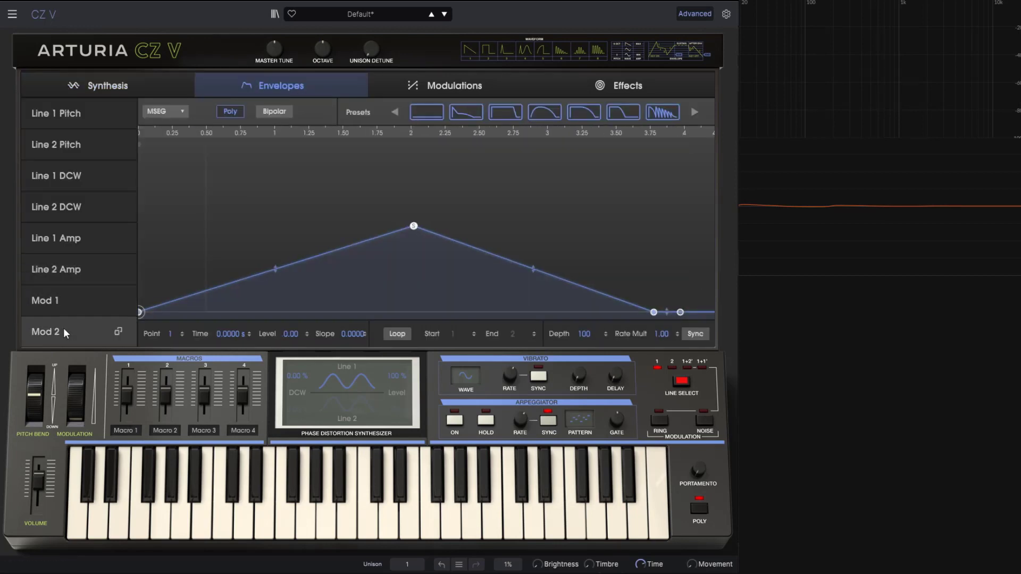
left_click(74, 299)
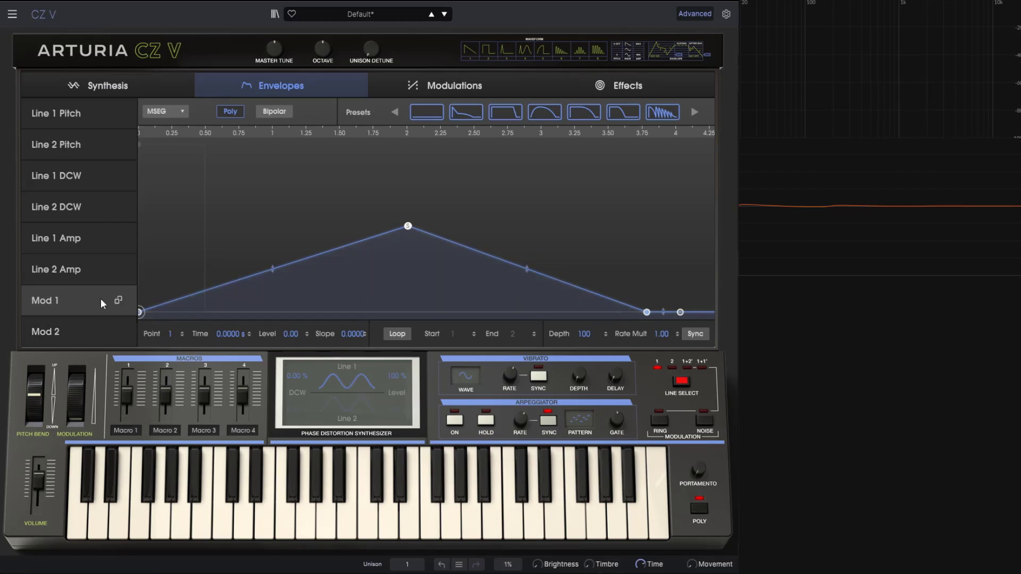
left_click(447, 88)
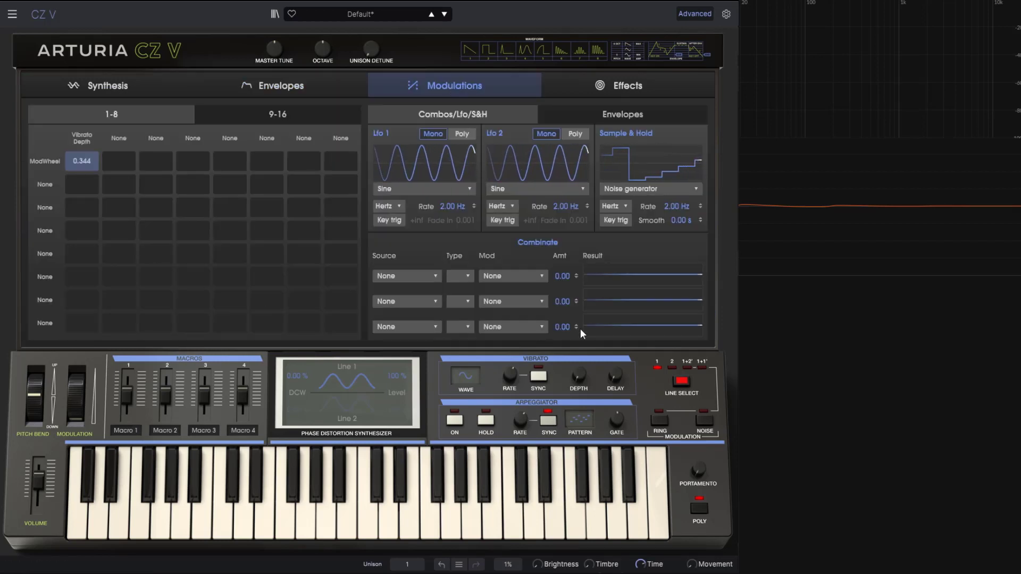
left_click(292, 88)
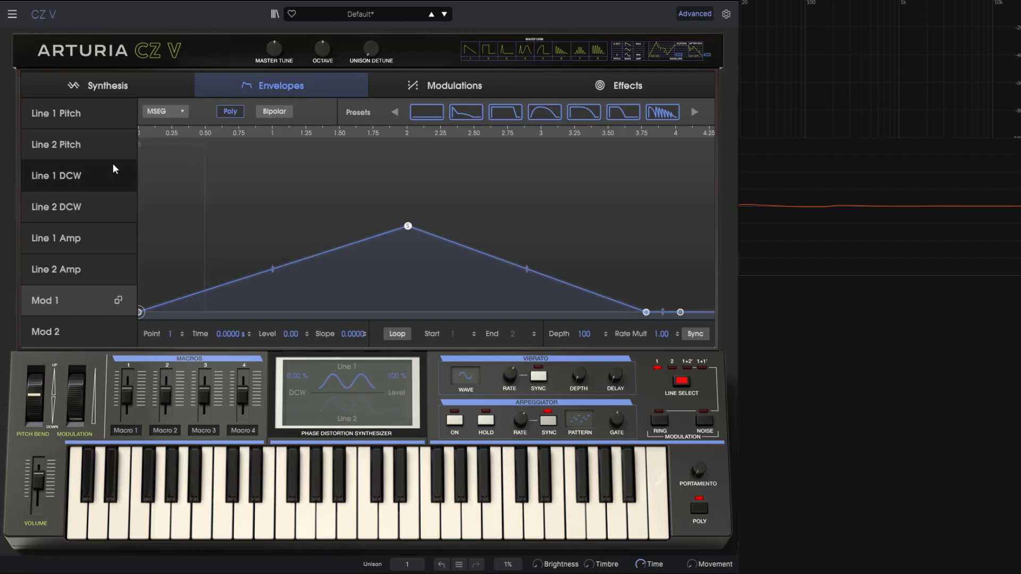
Step: Try the CZ and DADSR generation modes on Line 1's Pitch envelope, ending on MSEG
left_click(69, 175)
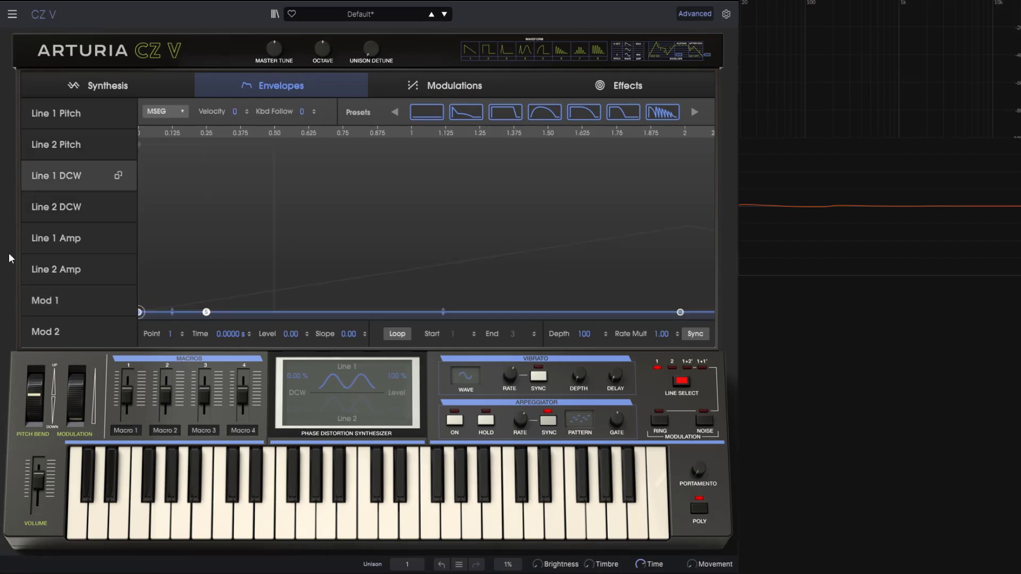
left_click(69, 113)
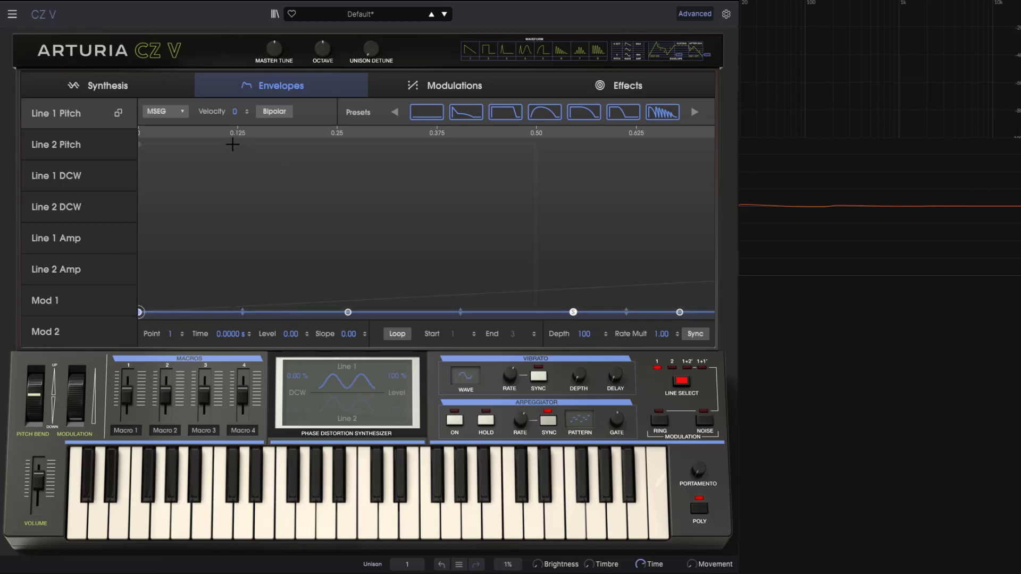
left_click(184, 113)
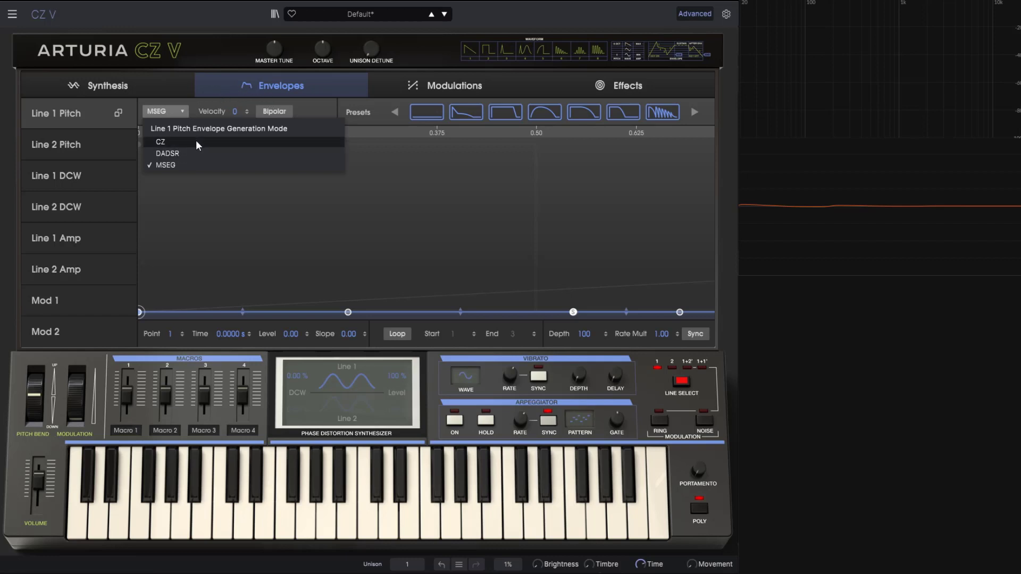
left_click(170, 111)
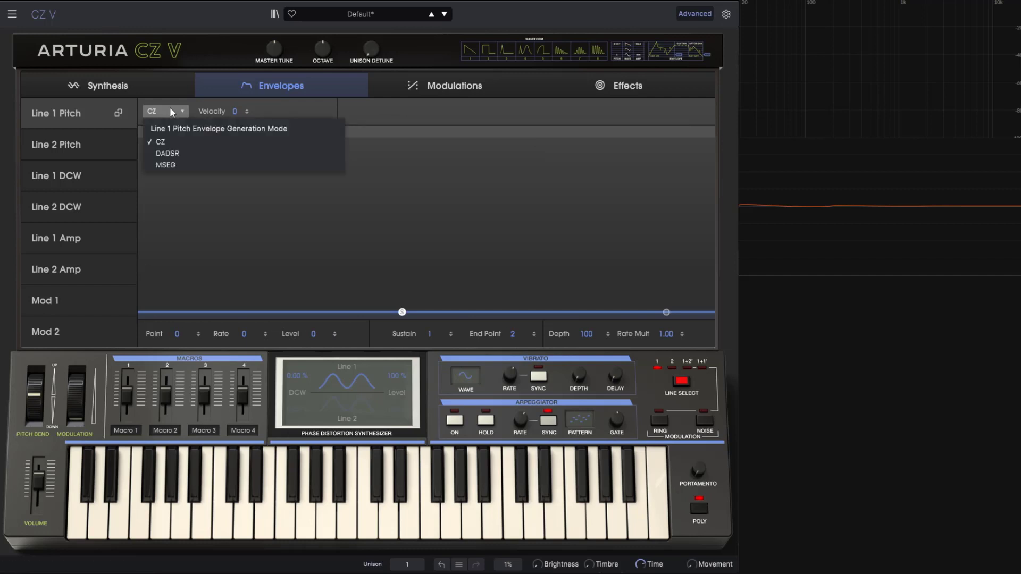
left_click(167, 153)
left_click(164, 113)
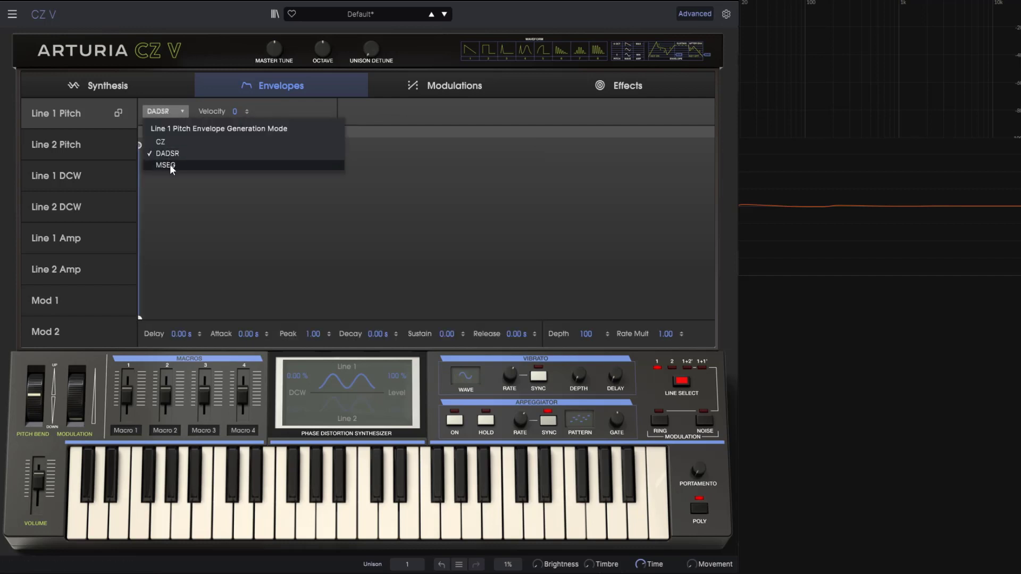
left_click(168, 164)
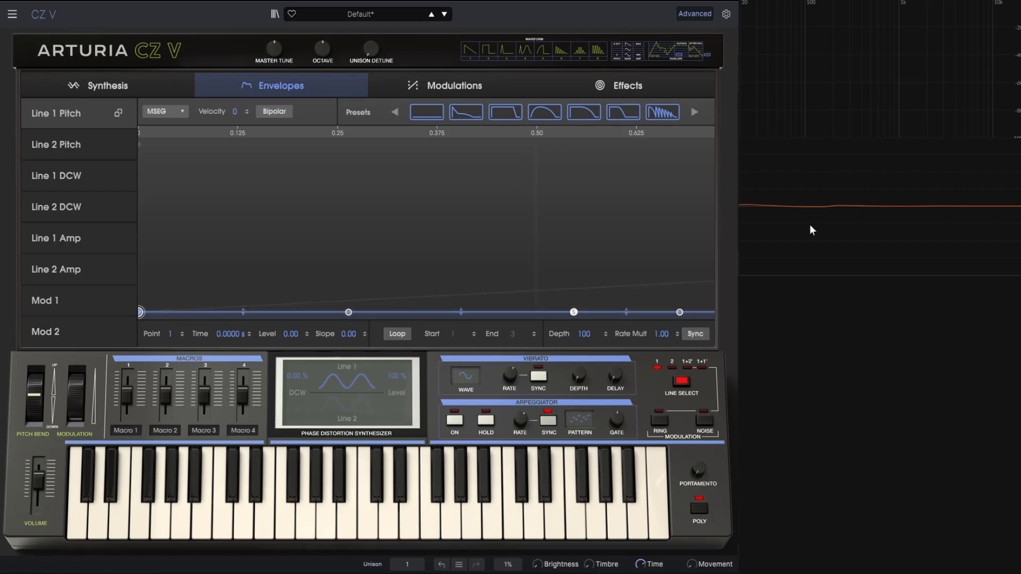
Step: Add a steep peak to the Line 1 DCW envelope at about 0.25 s that falls to zero near 0.49 s
left_click(69, 178)
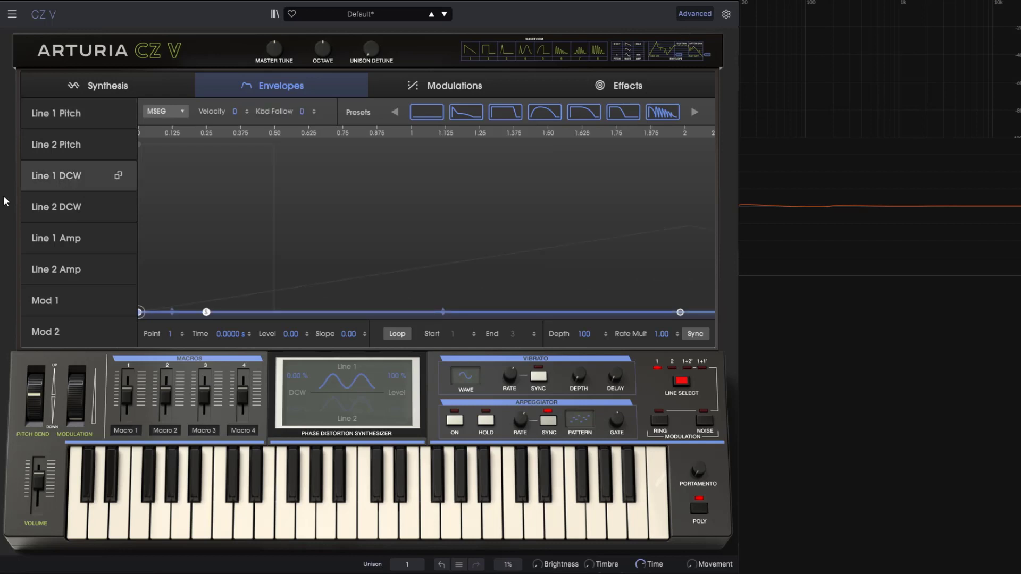
left_click_drag(287, 299, 206, 152)
double_click(270, 312)
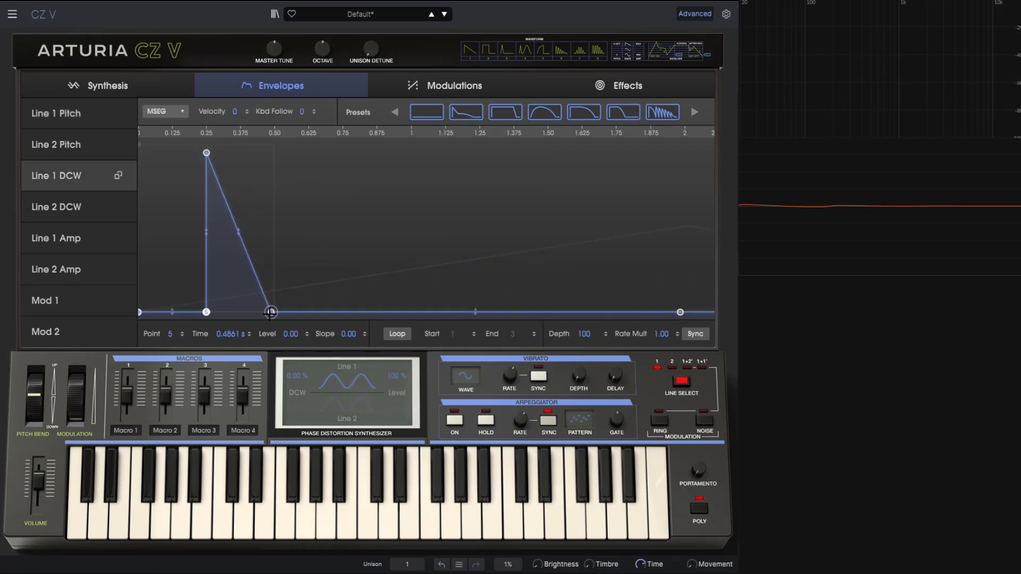
Step: Compare Line 1's Pitch and DCW envelopes and review the Pitch envelope's generation modes, keeping MSEG
left_click(90, 123)
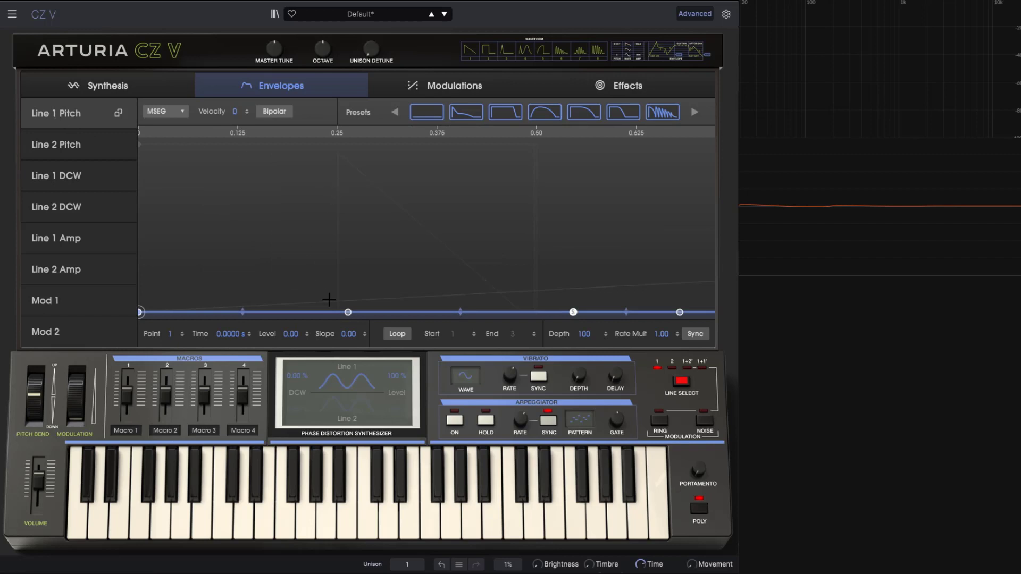
left_click(81, 179)
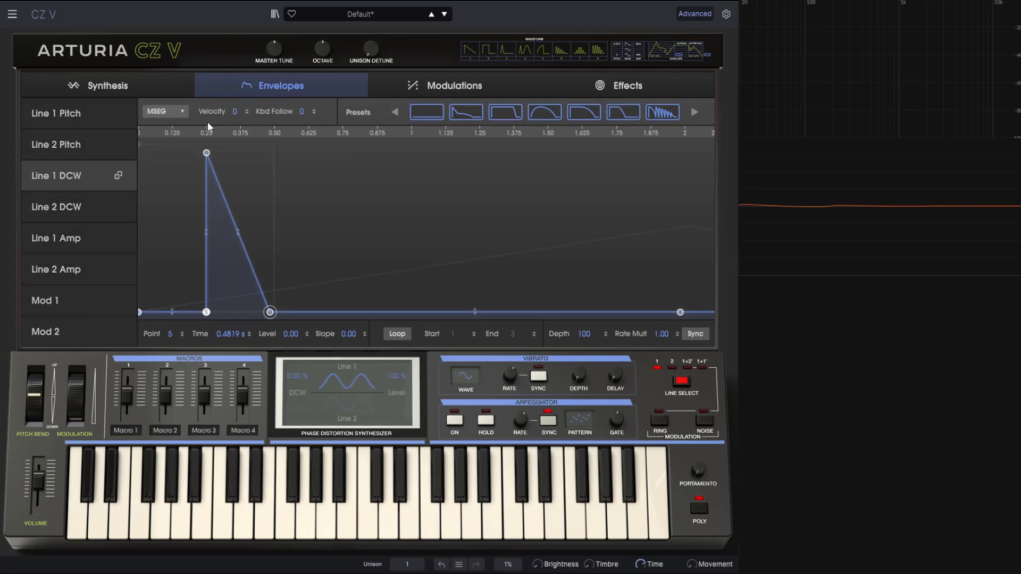
left_click(60, 118)
left_click(165, 111)
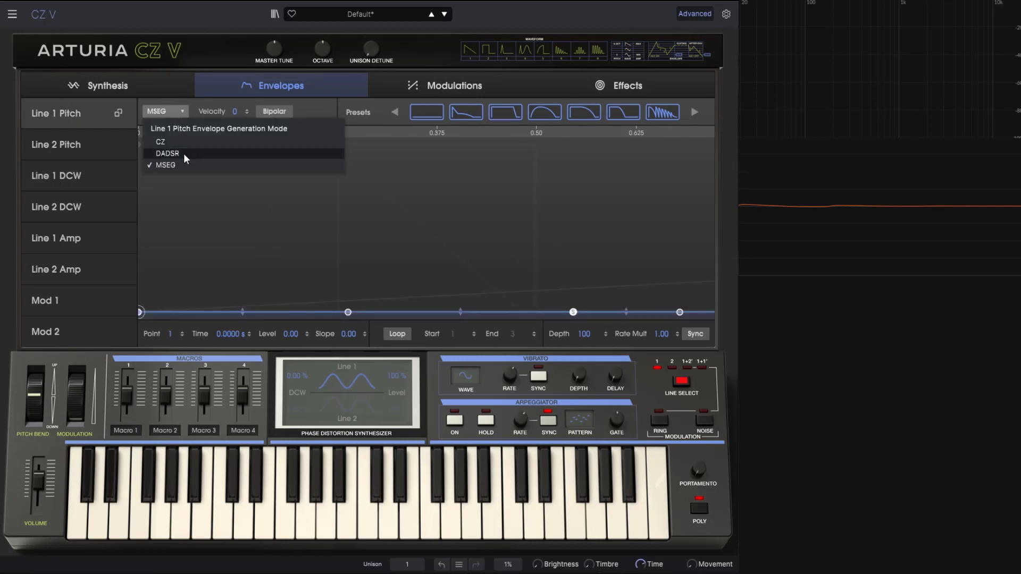
left_click(180, 168)
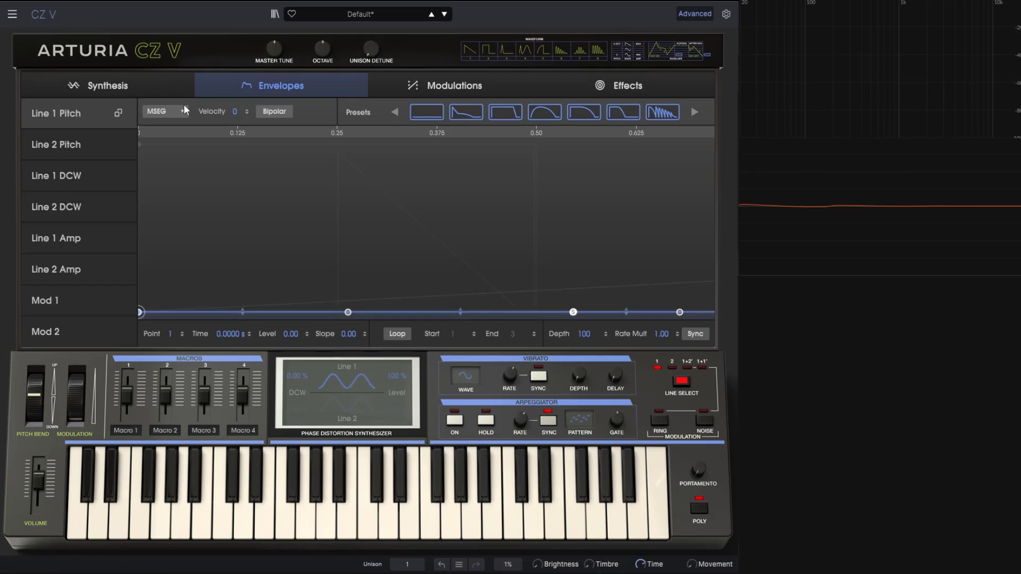
Step: Reload the Default preset from the Template category
left_click(360, 14)
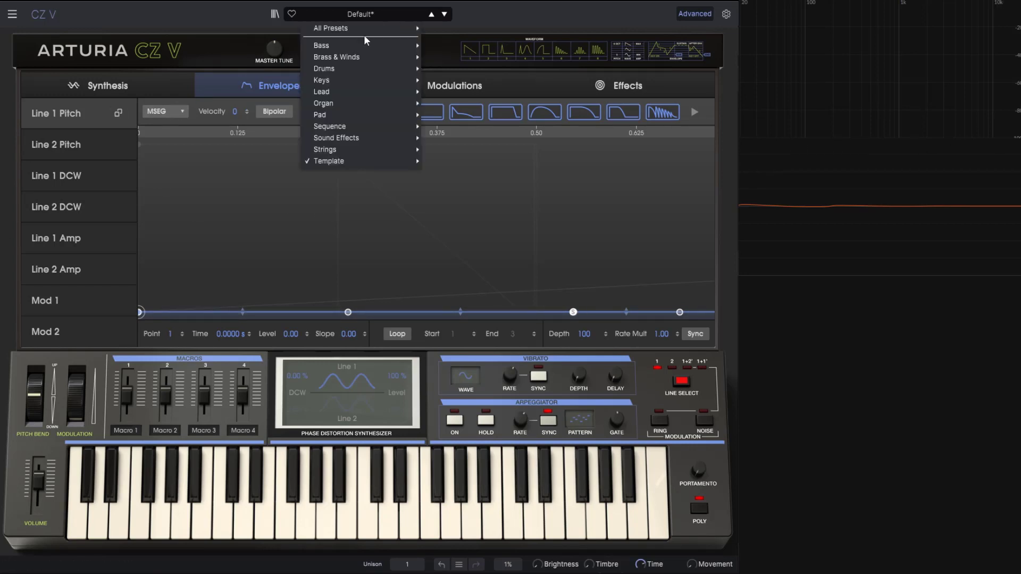
mouse_move(348, 165)
left_click(445, 160)
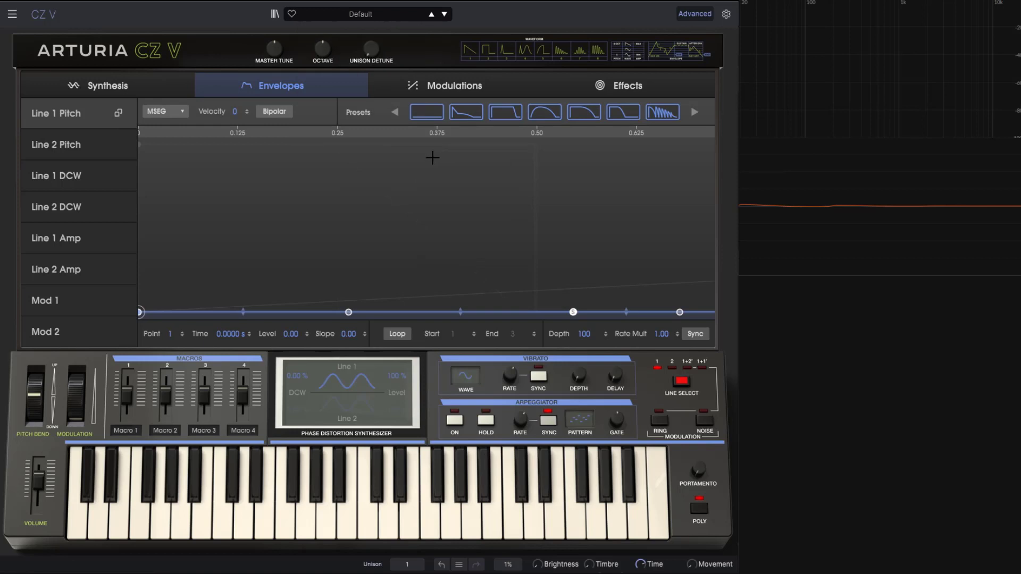
Step: Raise Line 1's DCW amount to 28% in the Synthesis view
left_click(107, 87)
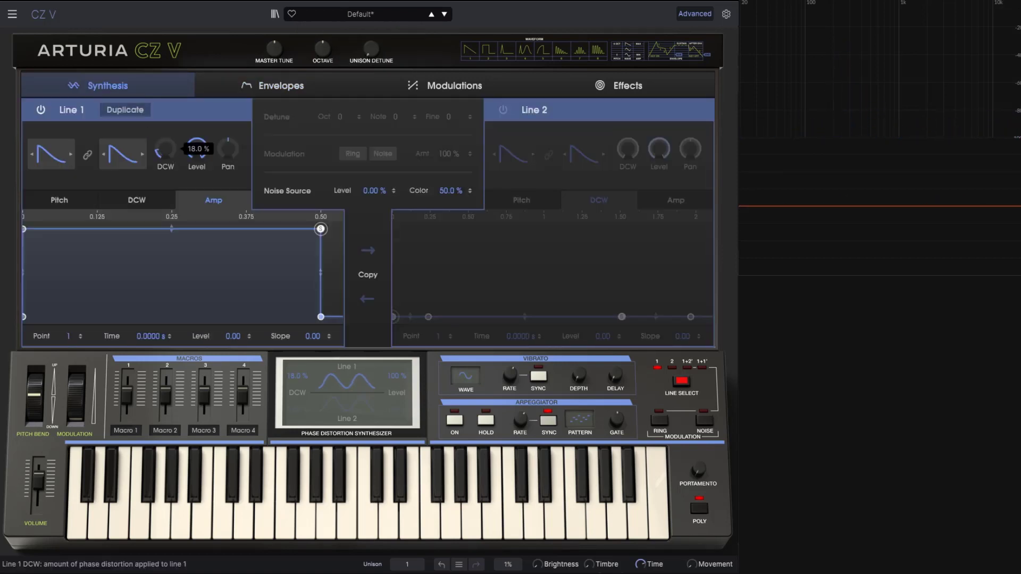
left_click_drag(166, 149, 165, 141)
Step: Raise the sustain point of Line 1's Pitch envelope to level 0.583 at about 0.53 s on the Envelopes page
left_click(280, 84)
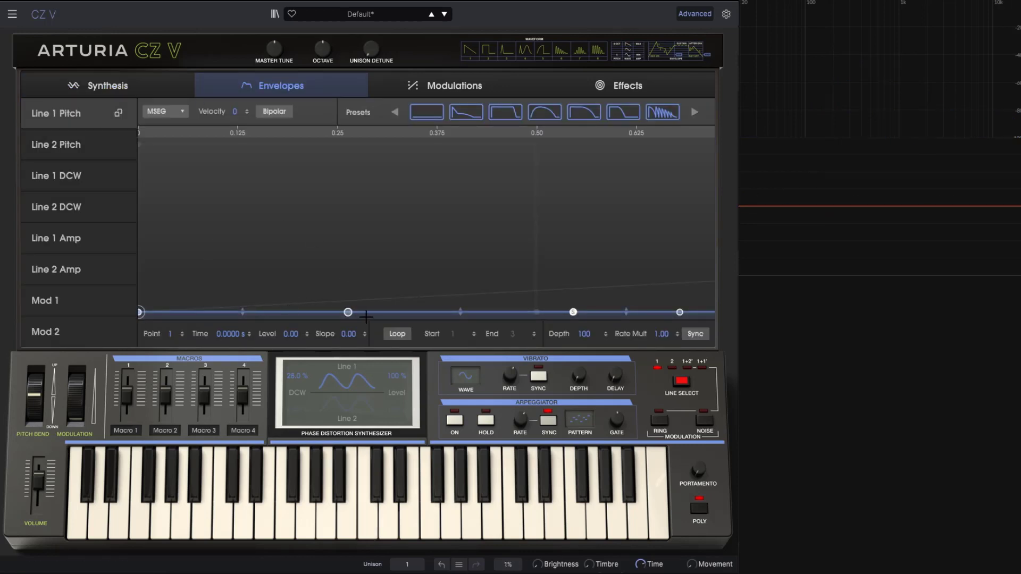
left_click_drag(573, 312, 563, 213)
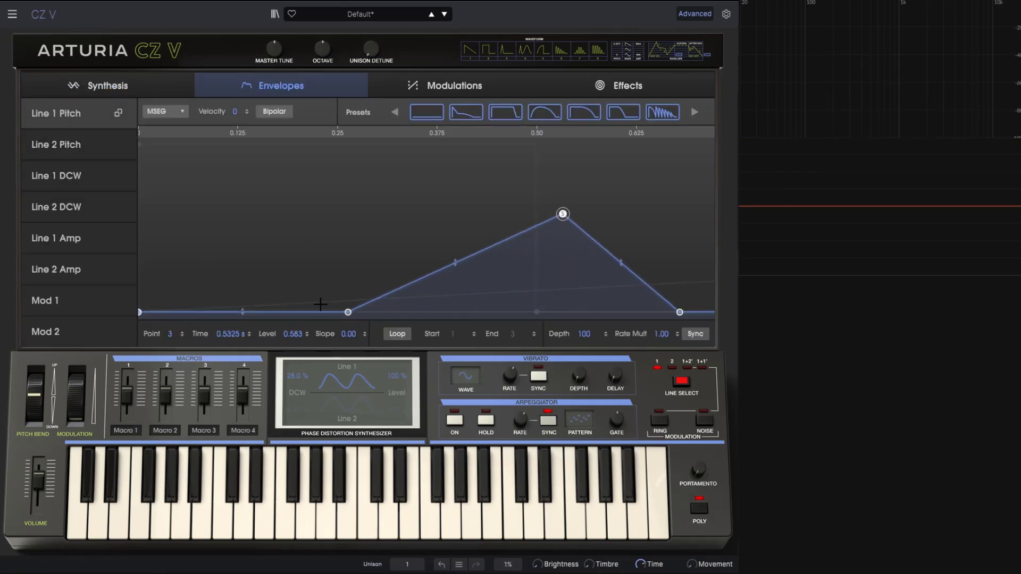
Step: Add an early Pitch envelope peak near 0.14 s, shift the following zero-level point to about 0.22 s, and delete that peak
left_click_drag(259, 310, 249, 198)
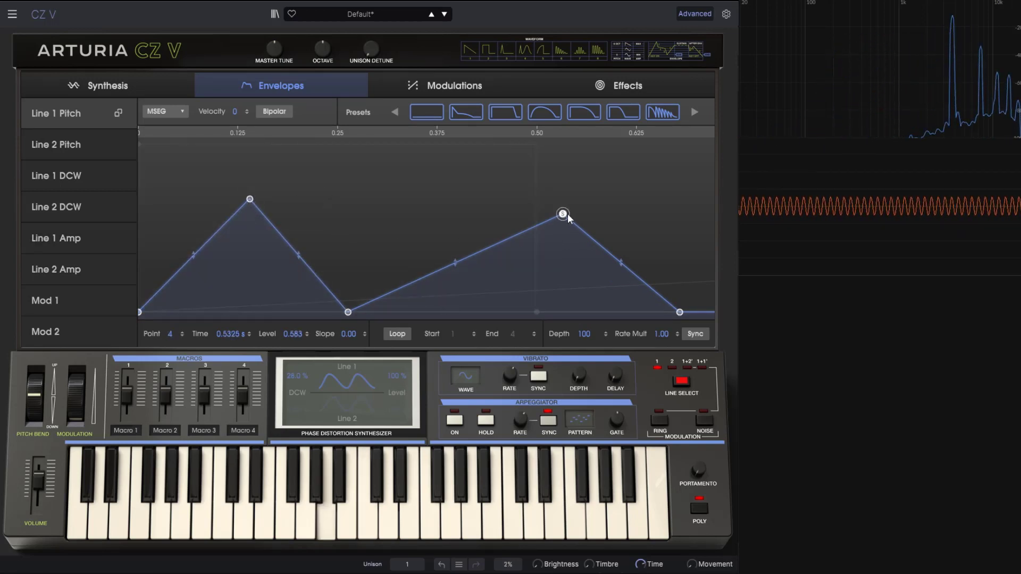
left_click_drag(348, 312, 320, 323)
left_click_drag(250, 200, 246, 165)
double_click(243, 164)
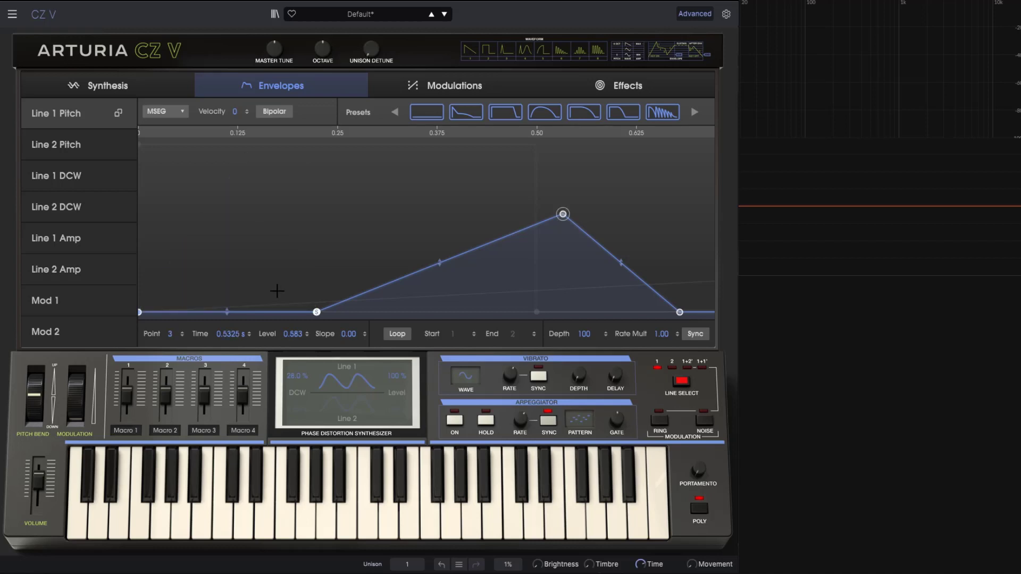
Step: Move the Pitch sustain point to about 0.51 s and add points near 0.13 s, 0.22 s at level 0.352, and 0.33 s at level 0.541
left_click_drag(318, 314, 551, 267)
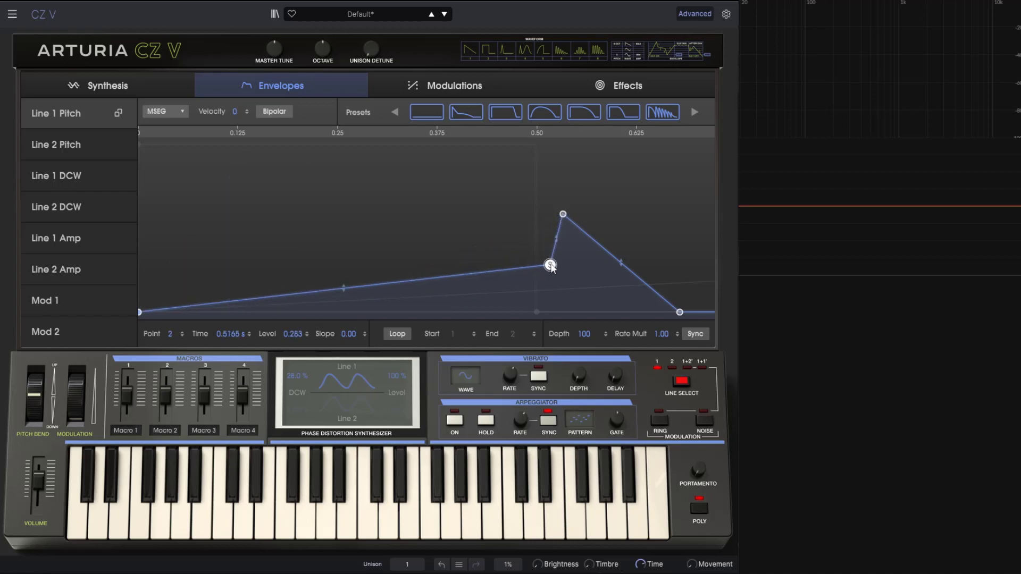
double_click(285, 295)
left_click_drag(285, 295, 240, 179)
double_click(317, 203)
double_click(398, 222)
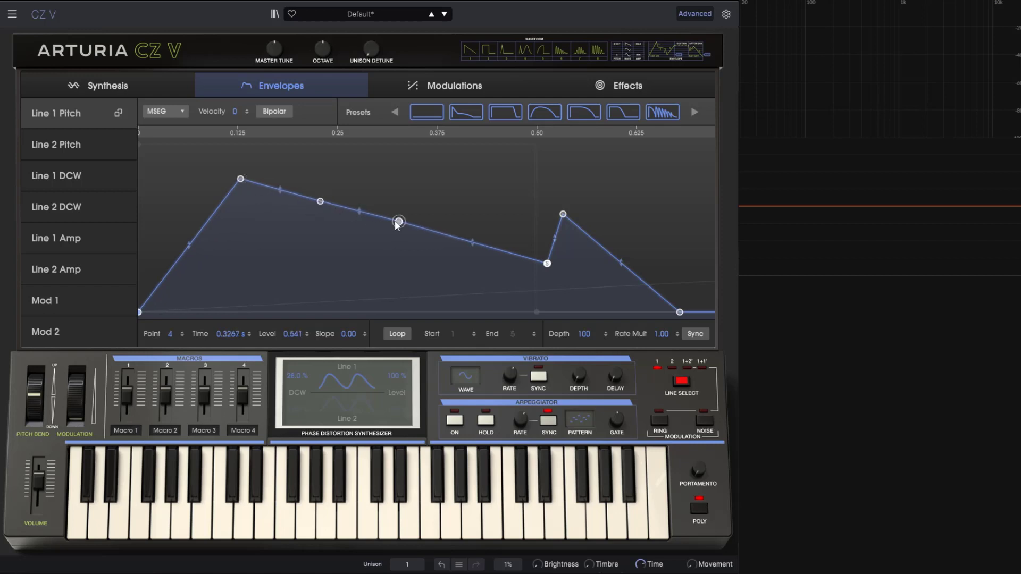
left_click_drag(319, 204, 312, 253)
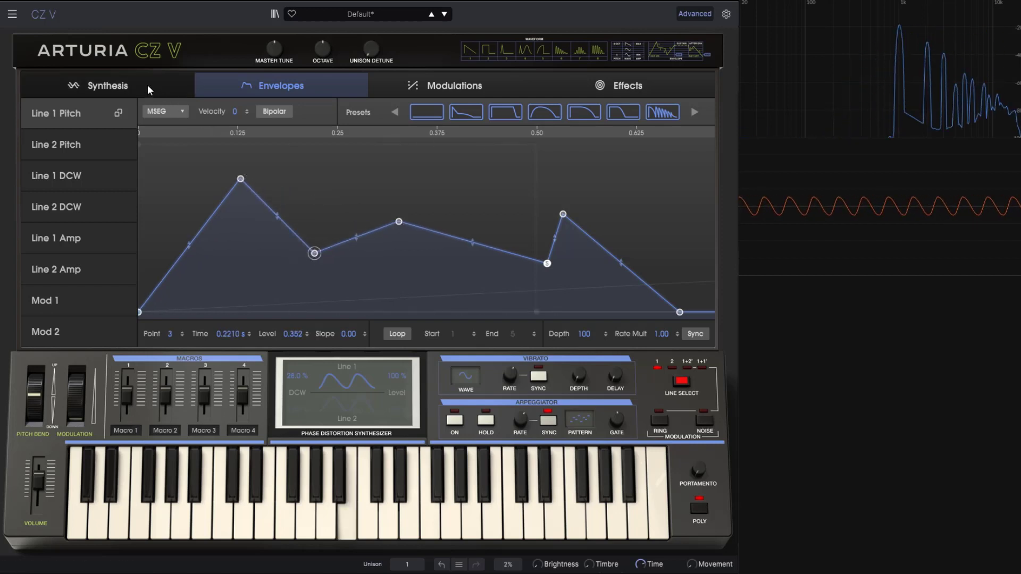
Step: View the reshaped Line 1 Pitch envelope in the Synthesis view
left_click(147, 84)
left_click(145, 204)
left_click(66, 200)
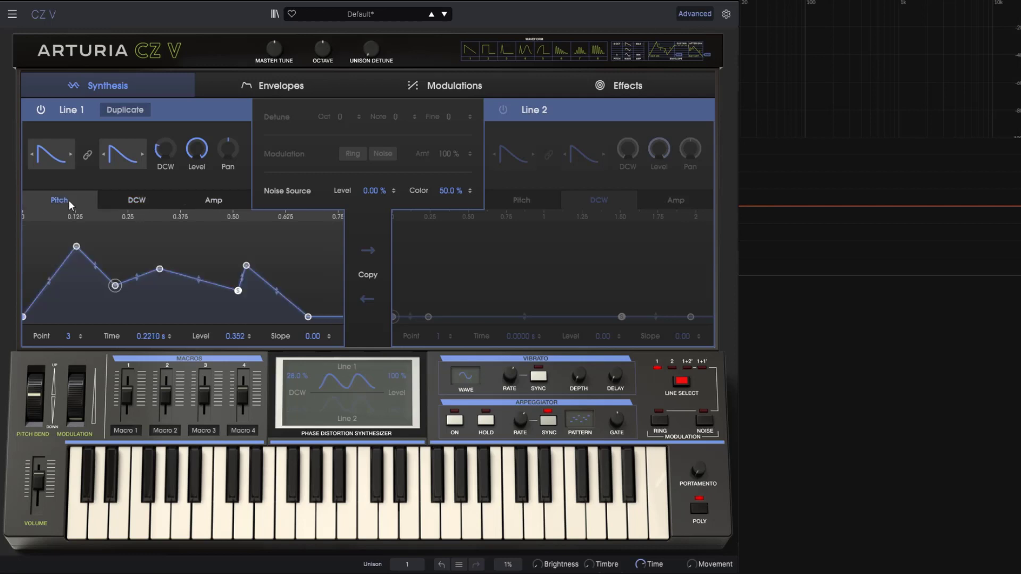
Step: Turn on Bipolar mode for Line 1's Pitch envelope on the Envelopes page
left_click(268, 85)
left_click(101, 86)
left_click(274, 85)
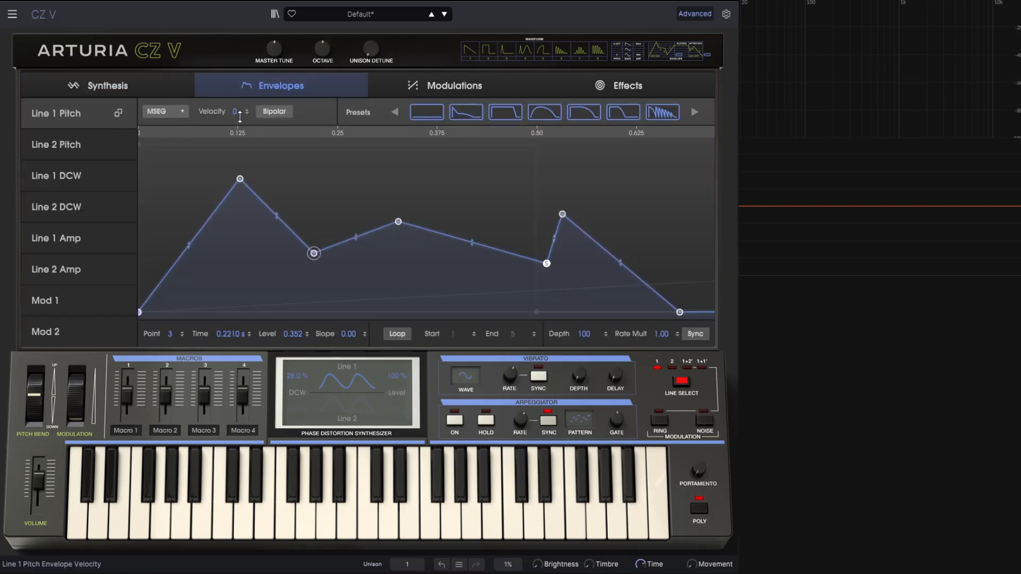
left_click(281, 113)
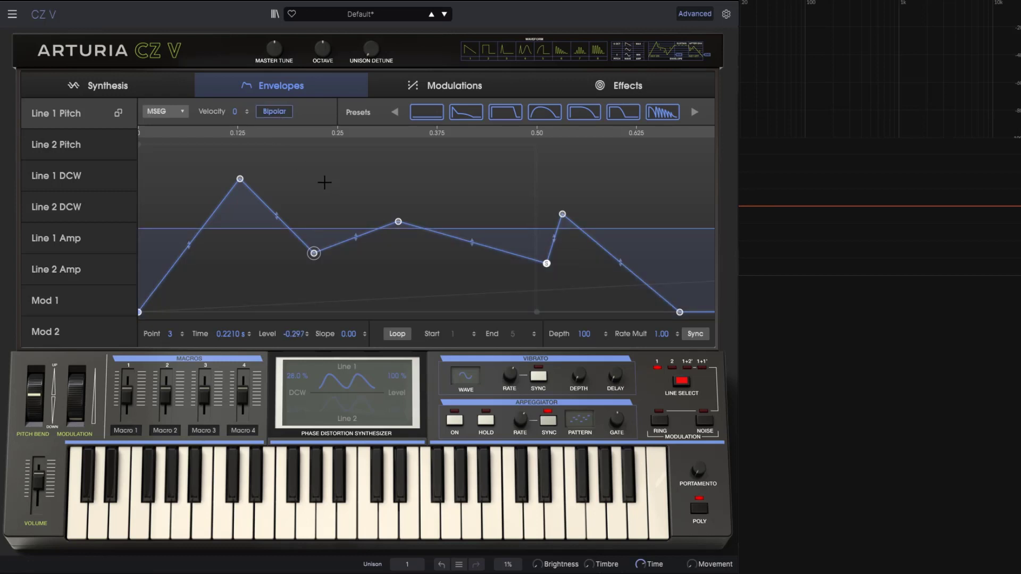
Step: Compare the options offered by the Line 2 Pitch, Line 1 DCW, Line 1 Amp and Mod 1 envelopes, returning to Line 1 Pitch
left_click(90, 144)
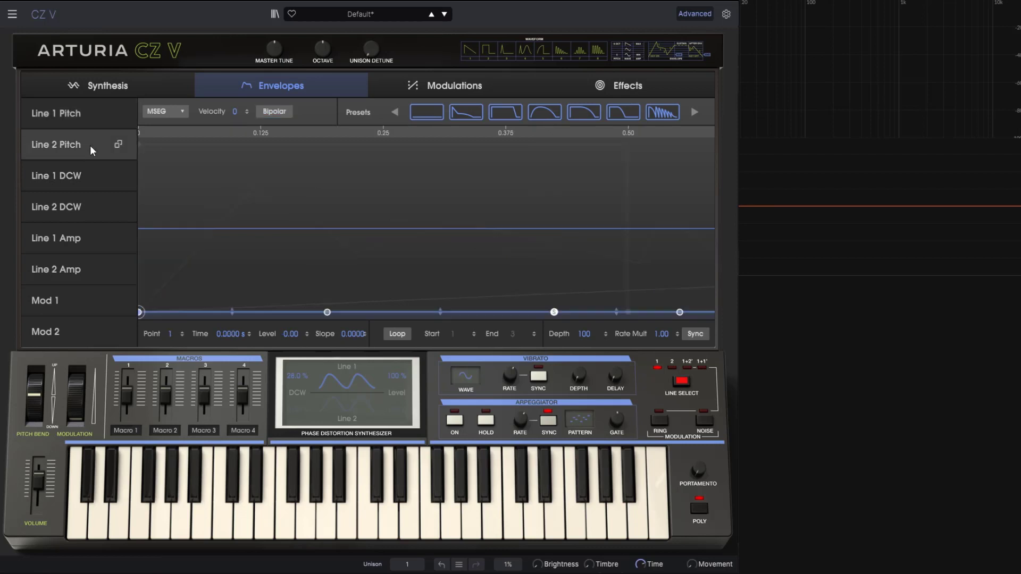
left_click(75, 176)
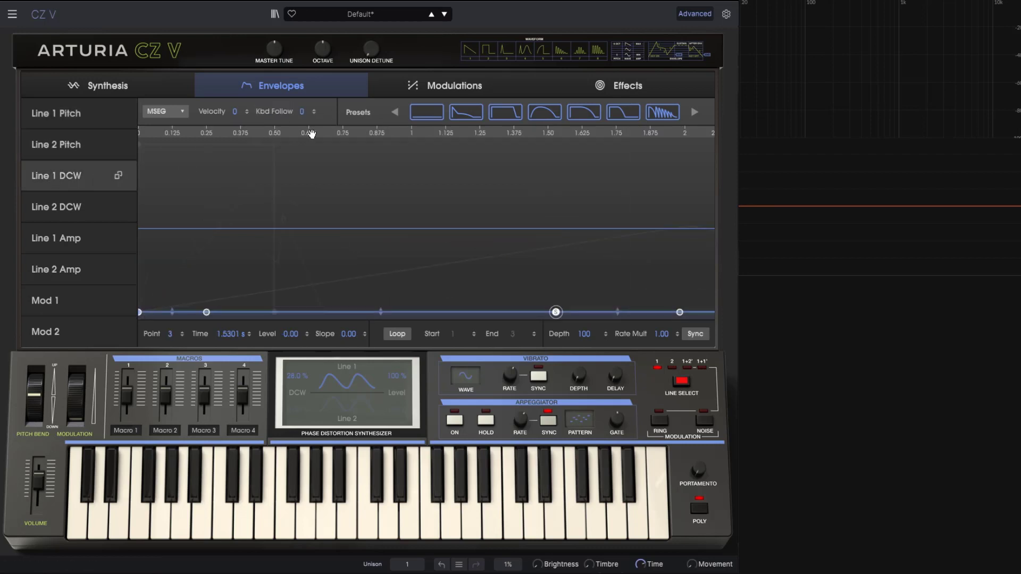
left_click(78, 244)
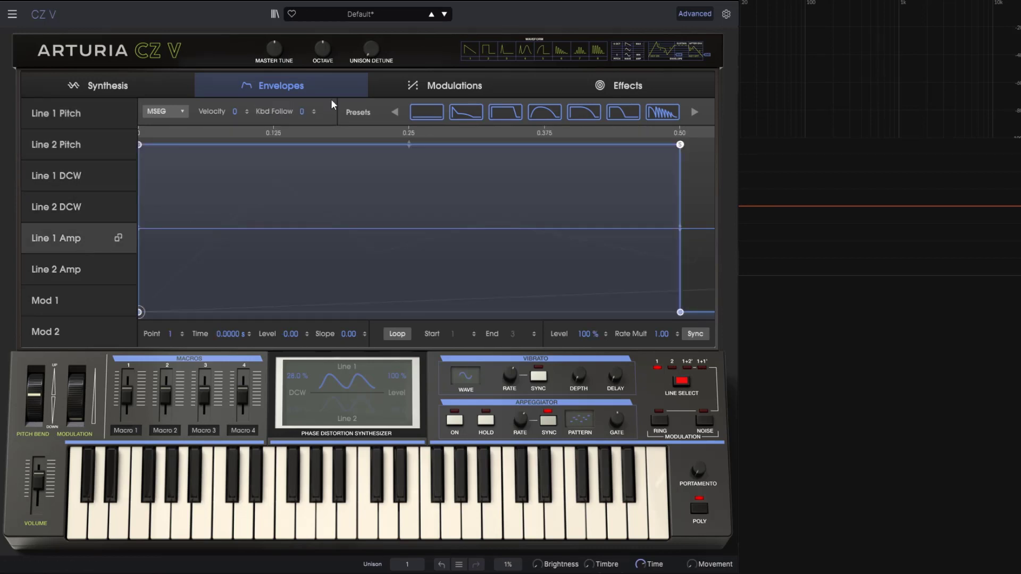
left_click(55, 300)
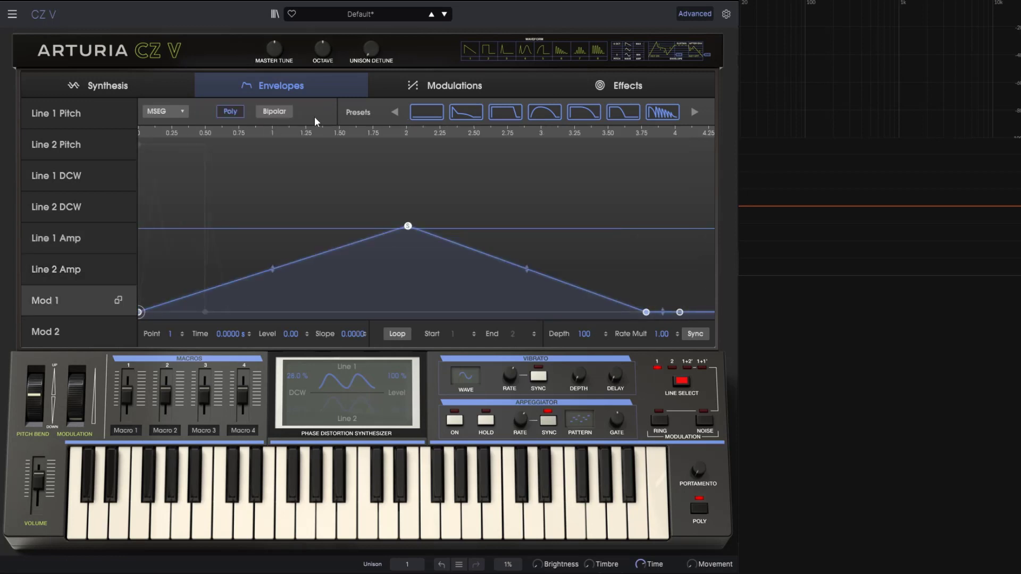
left_click(83, 117)
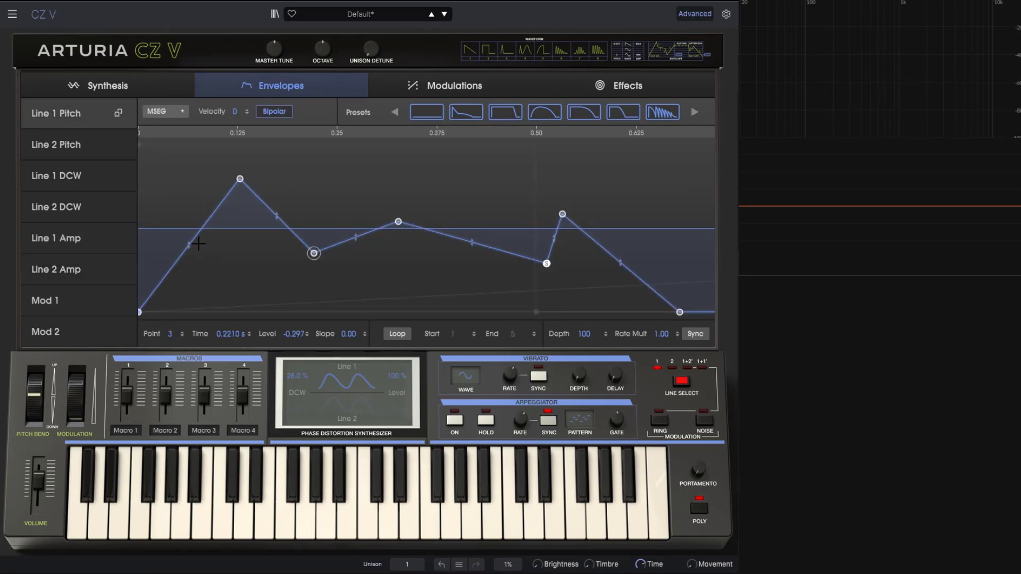
Step: Reshape the bipolar Pitch envelope with early peak at level 1.00, dip at -0.966, second peak at 1.00 near 0.373 s, and sustain at 0.117
left_click(140, 311)
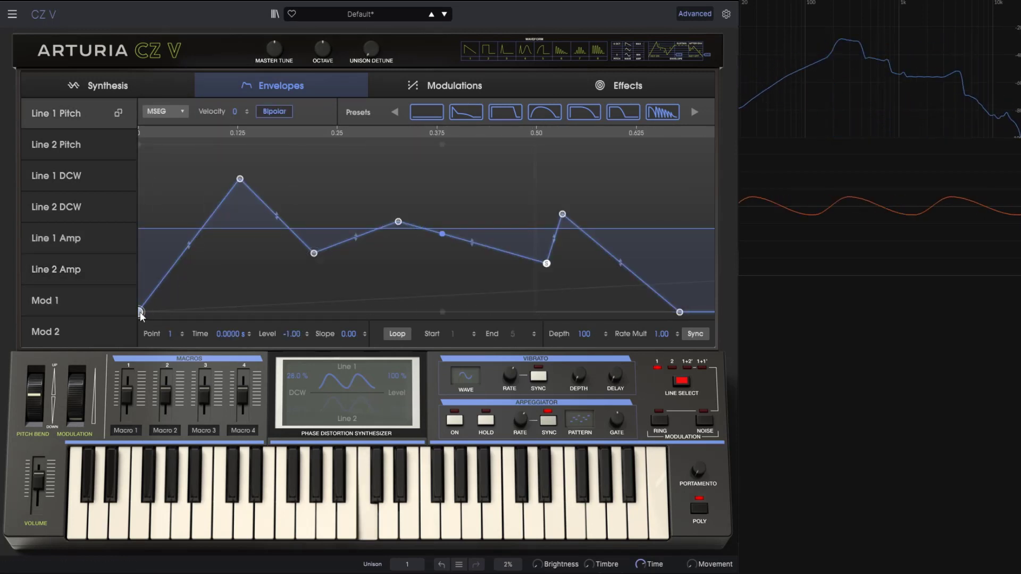
left_click_drag(240, 178, 280, 144)
left_click_drag(313, 253, 335, 309)
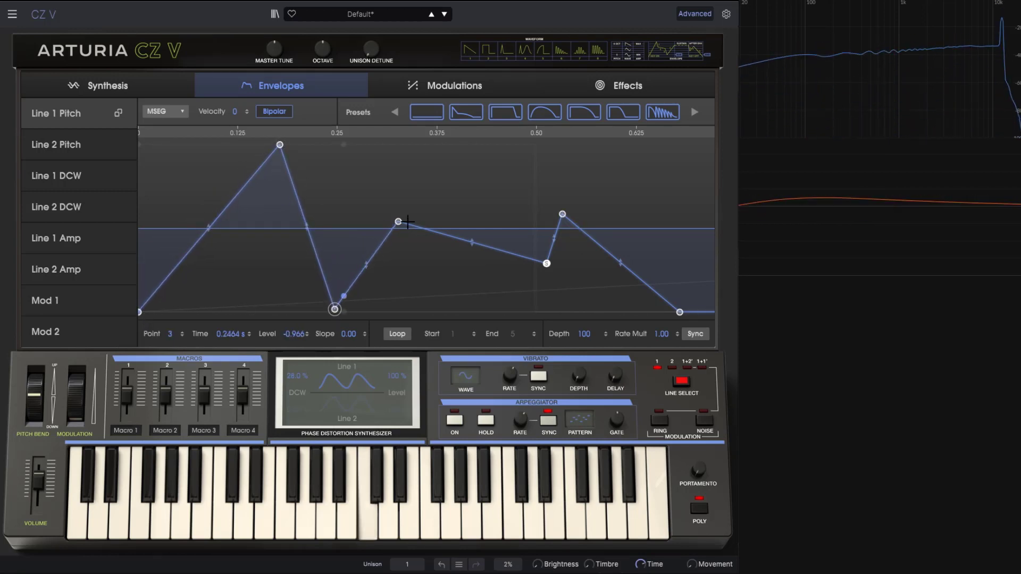
left_click_drag(408, 222, 436, 145)
left_click_drag(551, 263, 542, 221)
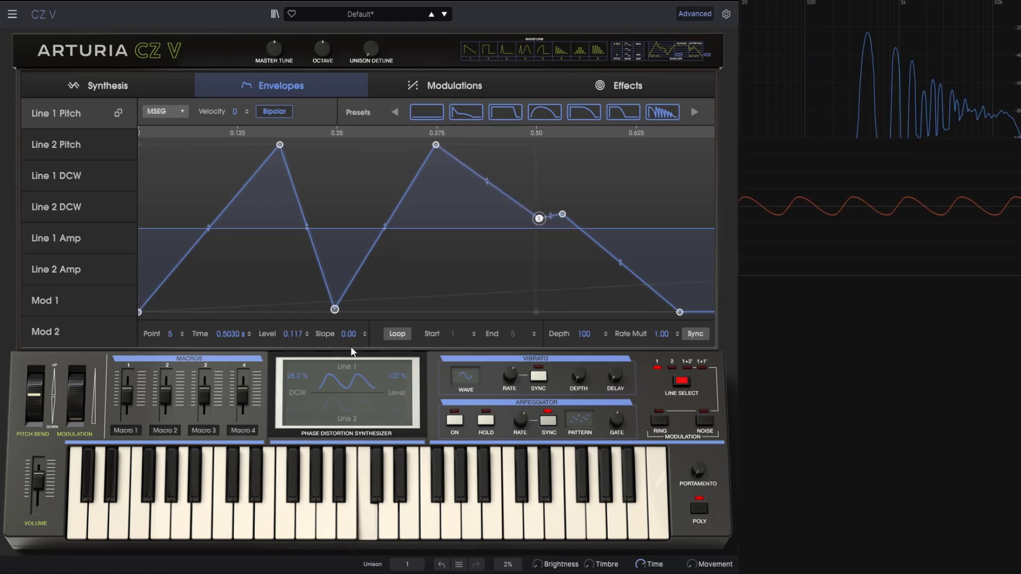
Step: Turn the Pitch envelope's Bipolar mode off for comparison and turn it back on
left_click(432, 147)
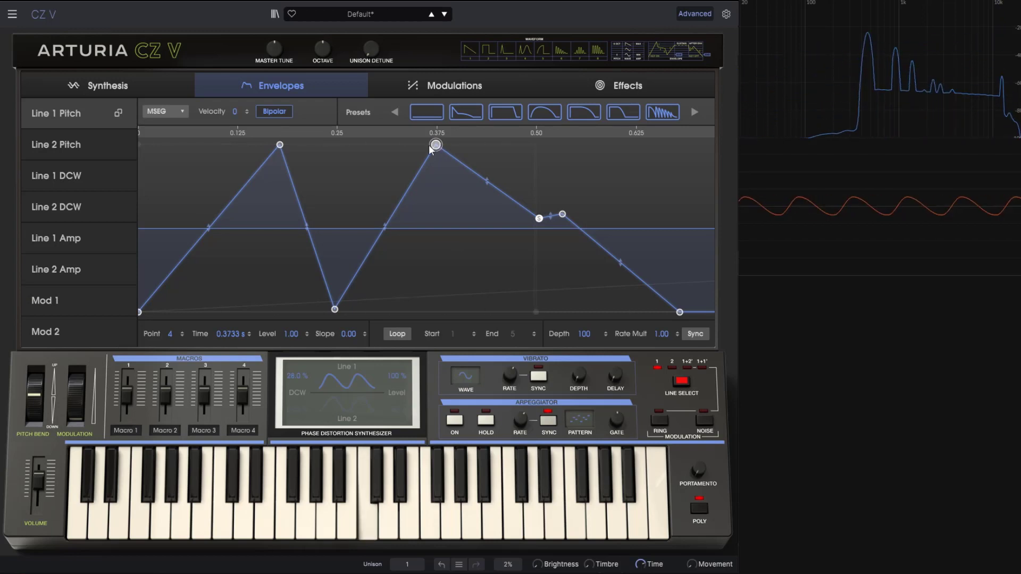
left_click(270, 115)
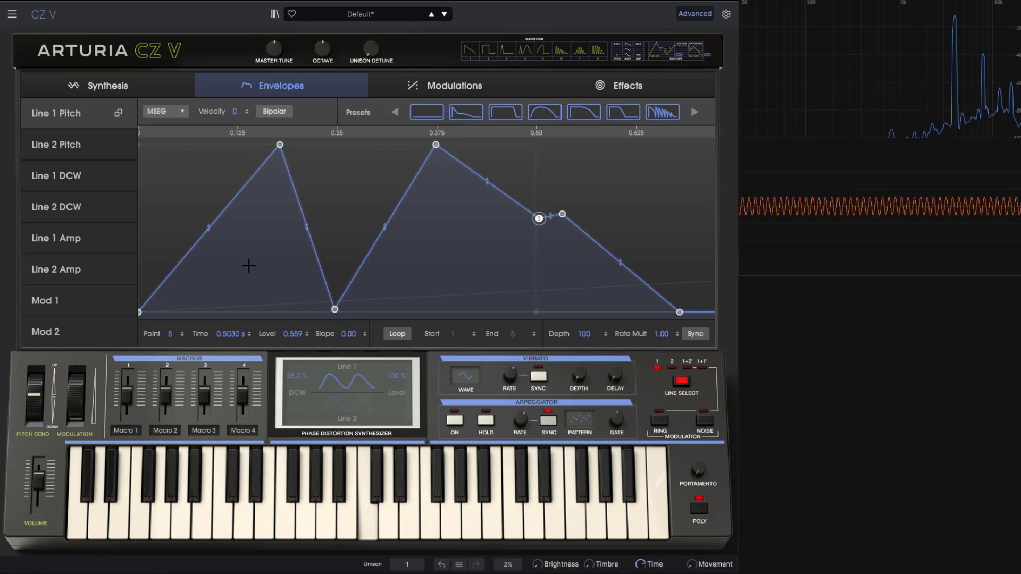
left_click(274, 113)
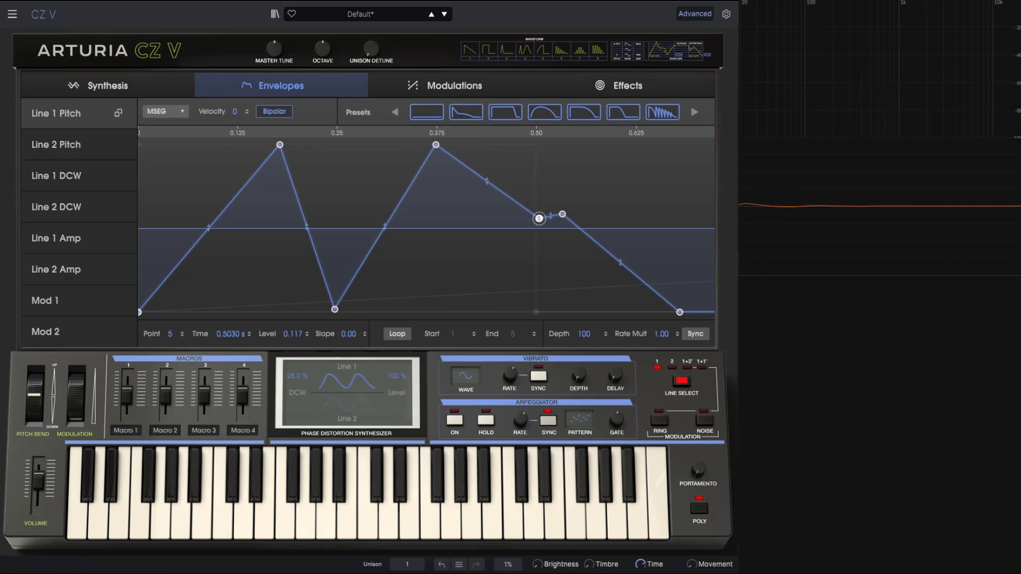
Step: Audition several envelope presets on Line 1 Pitch, including the repeating decays, rising curve and held plateau, ending with the fast decay to sustain
left_click(470, 114)
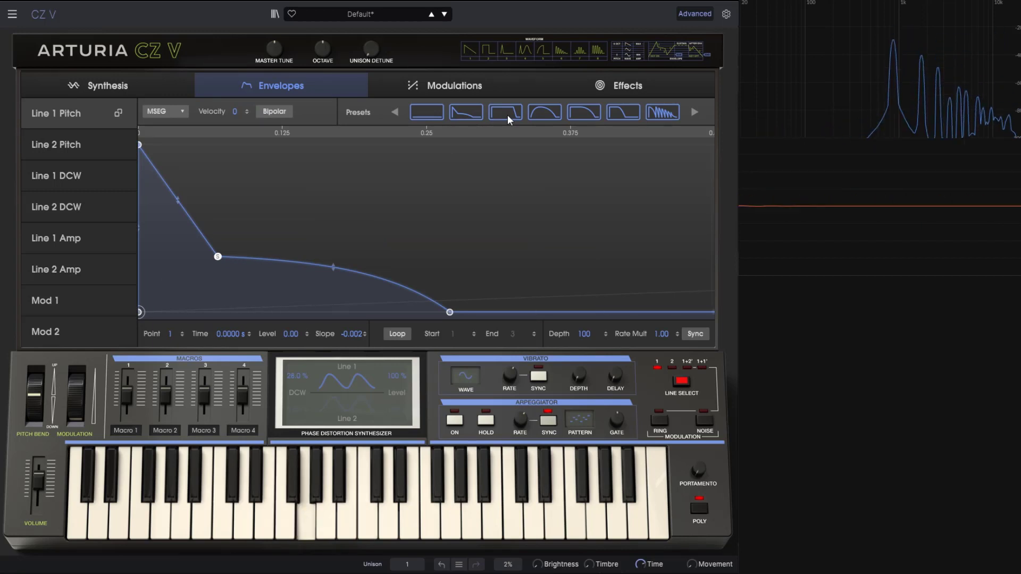
left_click(695, 113)
left_click(669, 114)
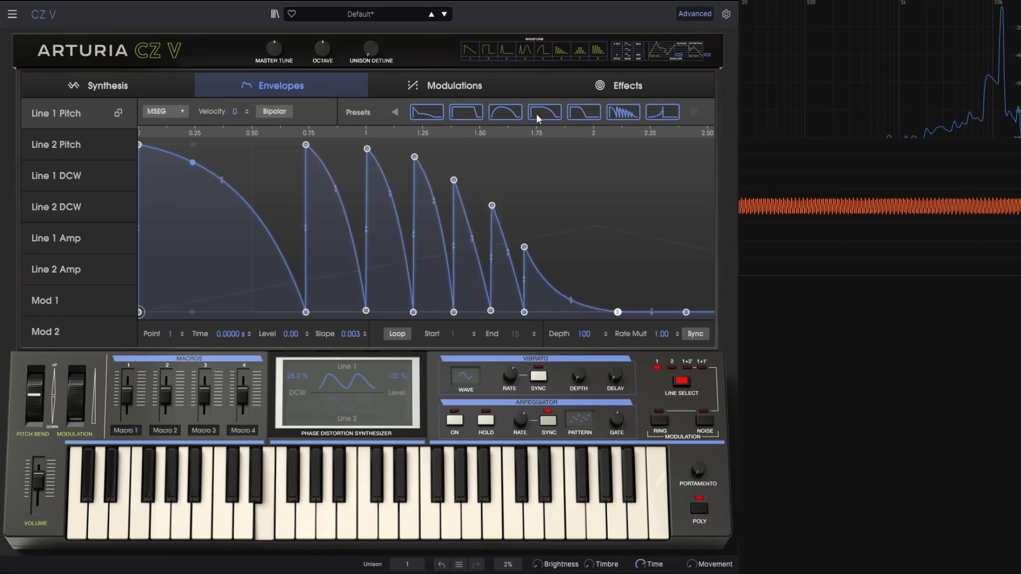
left_click(659, 113)
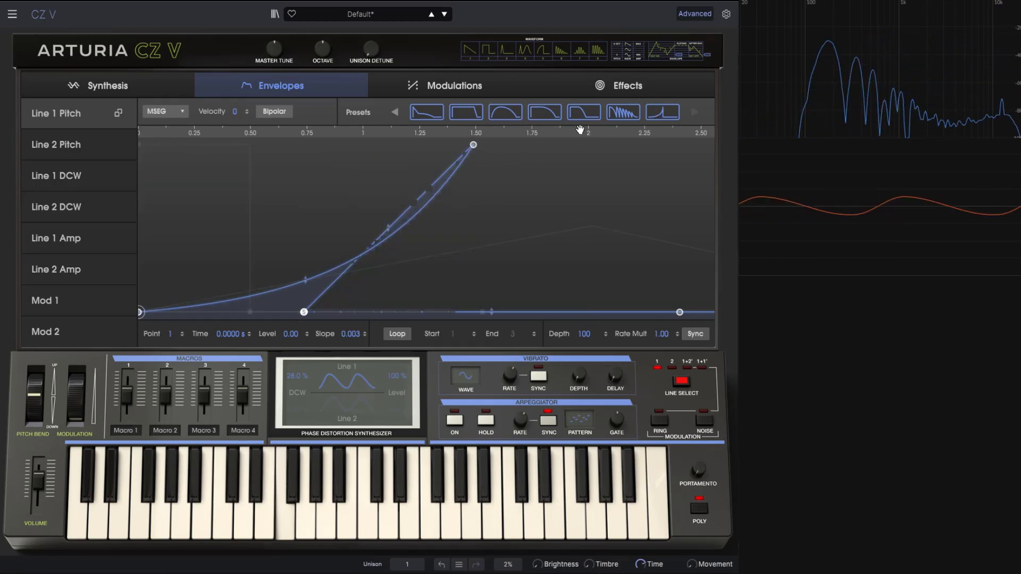
left_click(511, 116)
left_click(466, 112)
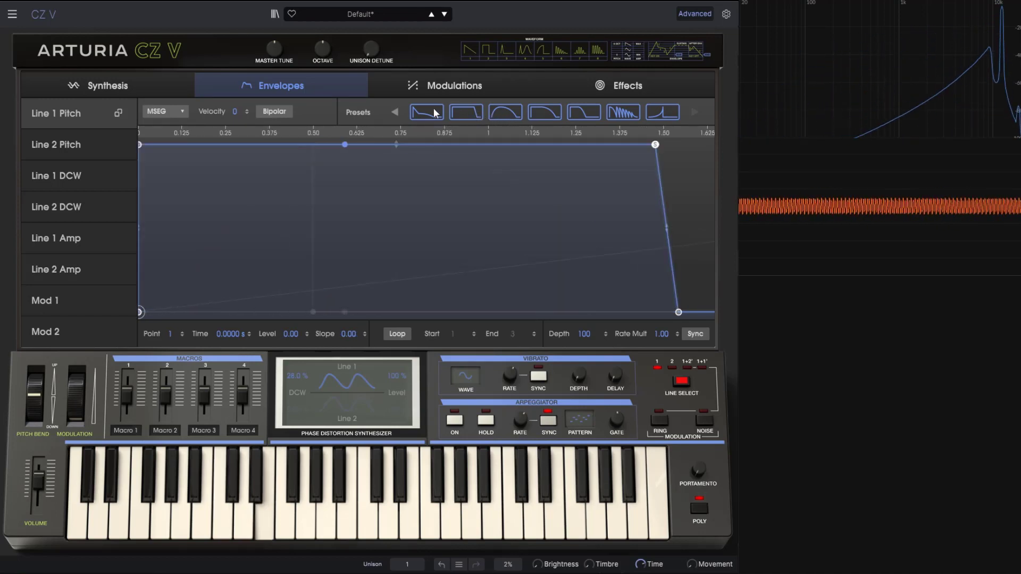
left_click(427, 113)
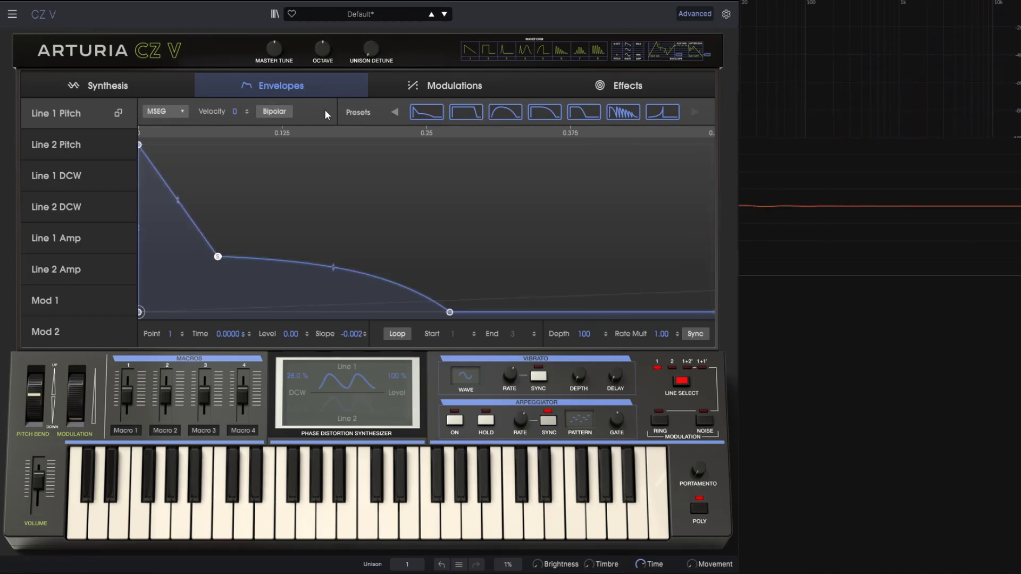
Step: Browse back to the first envelope presets and reload the Default template sound
left_click(395, 112)
left_click(396, 111)
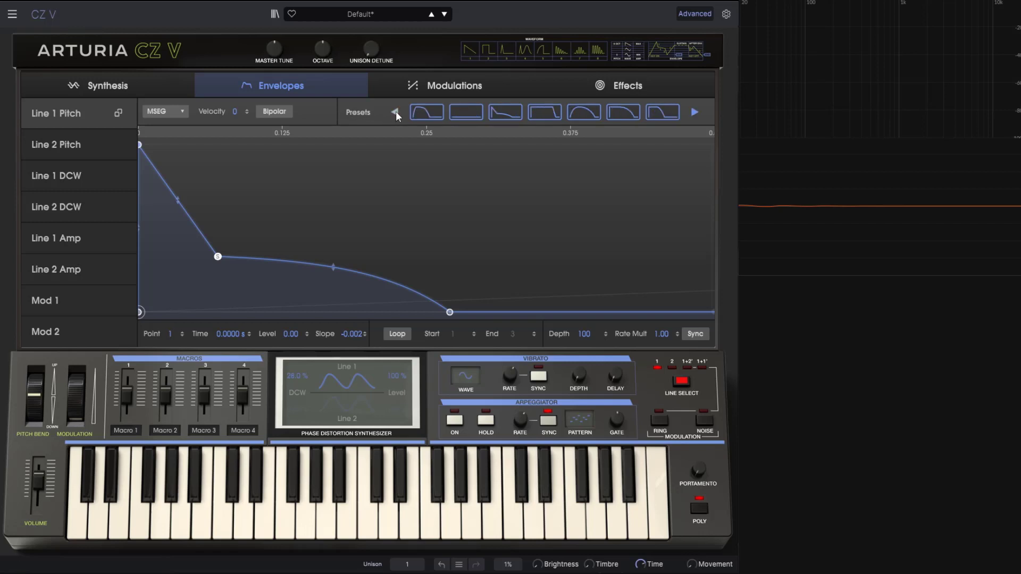
left_click(396, 112)
left_click(360, 14)
mouse_move(361, 161)
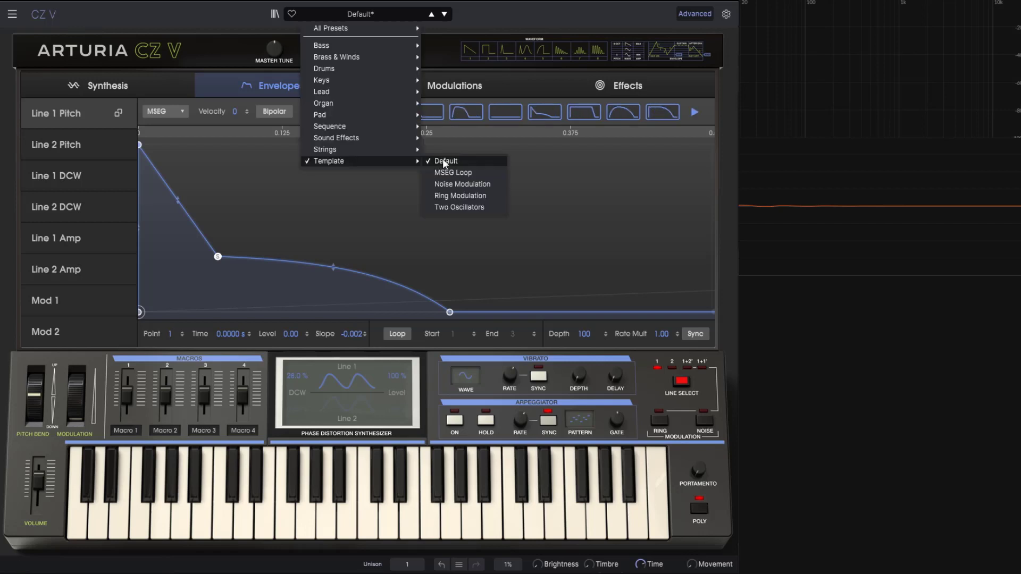
left_click(444, 161)
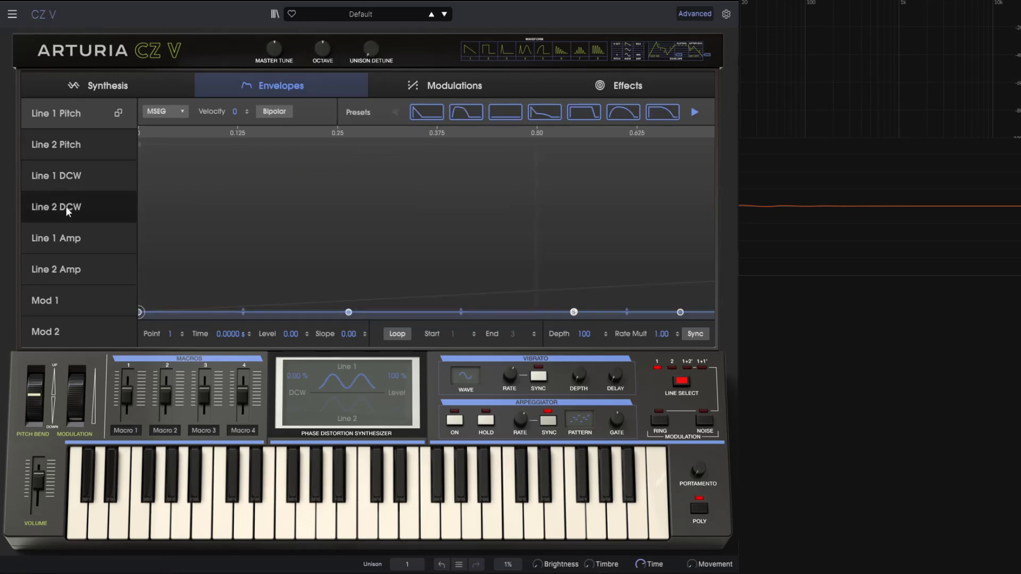
Step: Set Line 1's DCW amount to just under 1 % in the Synthesis view and show its DCW envelope
left_click(67, 171)
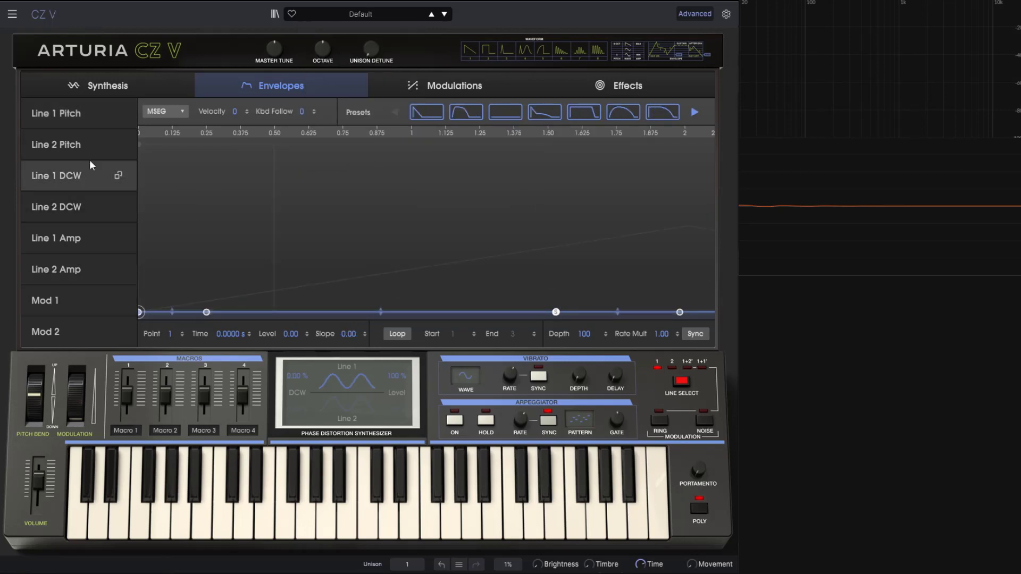
left_click(156, 83)
left_click_drag(166, 149, 166, 156)
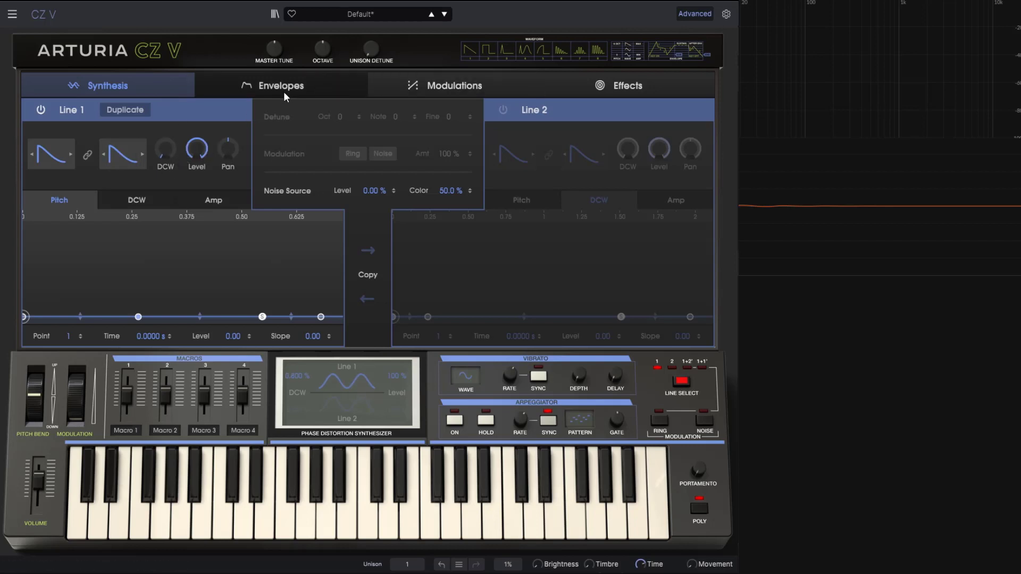
left_click(283, 91)
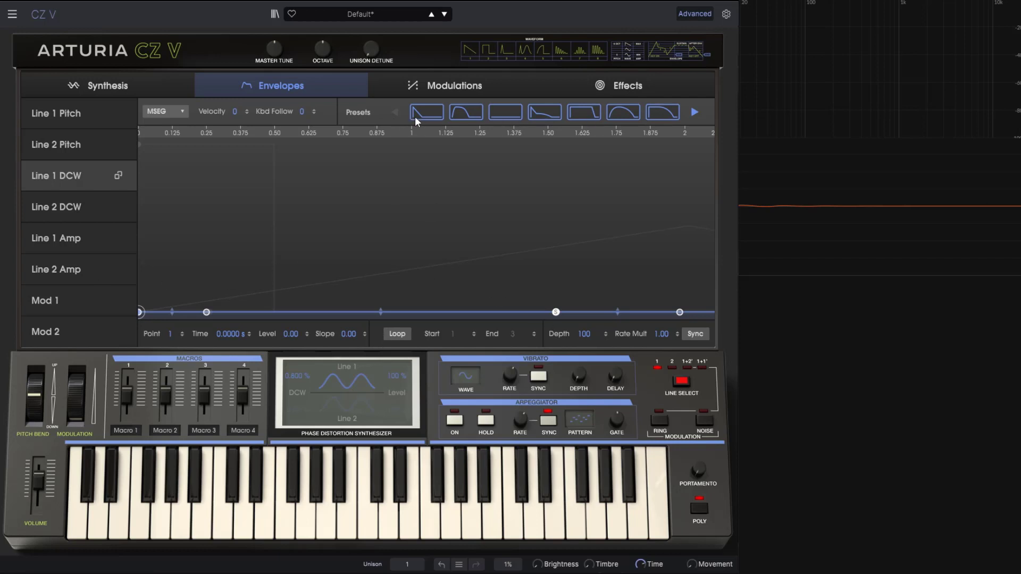
Step: Apply the decay-to-sustain preset to Line 1's DCW envelope, shift peak, sustain and end to about 0.16, 0.22 and 0.33 s, and straighten the attack
left_click(541, 113)
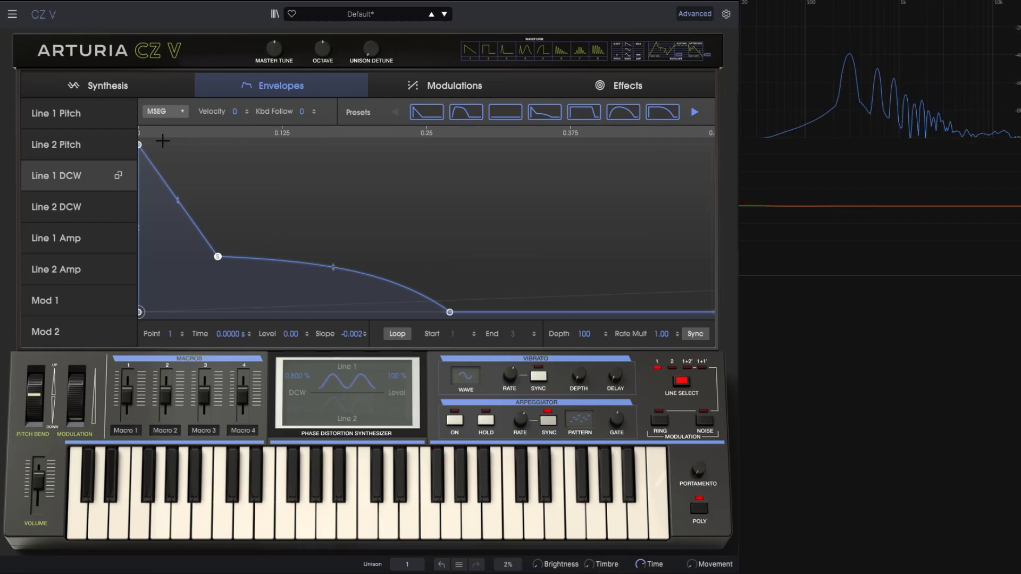
left_click_drag(139, 144, 232, 152)
left_click_drag(218, 256, 362, 223)
left_click_drag(445, 311, 515, 312)
left_click_drag(362, 224, 390, 215)
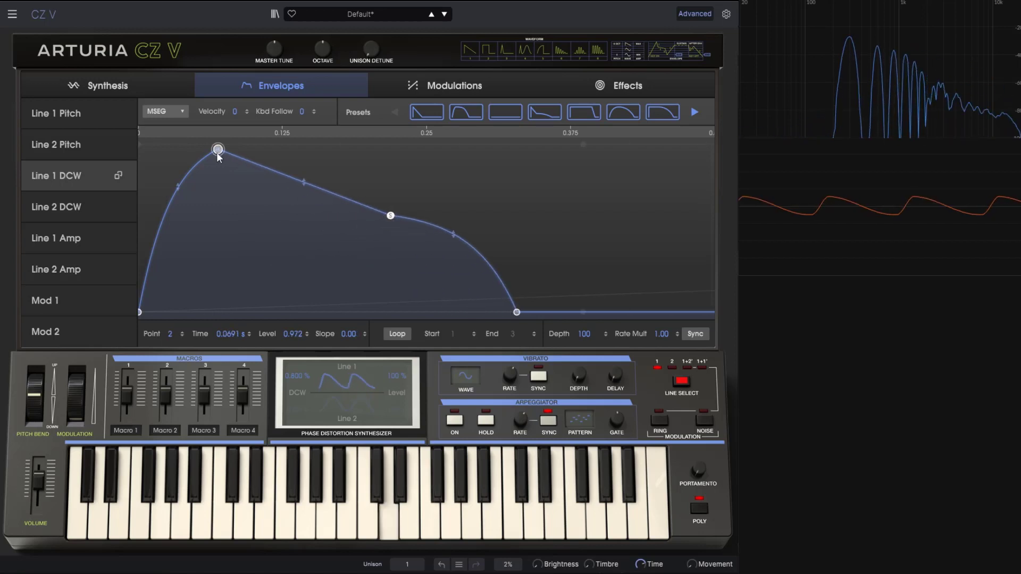
left_click_drag(218, 149, 326, 165)
left_click_drag(222, 202, 268, 238)
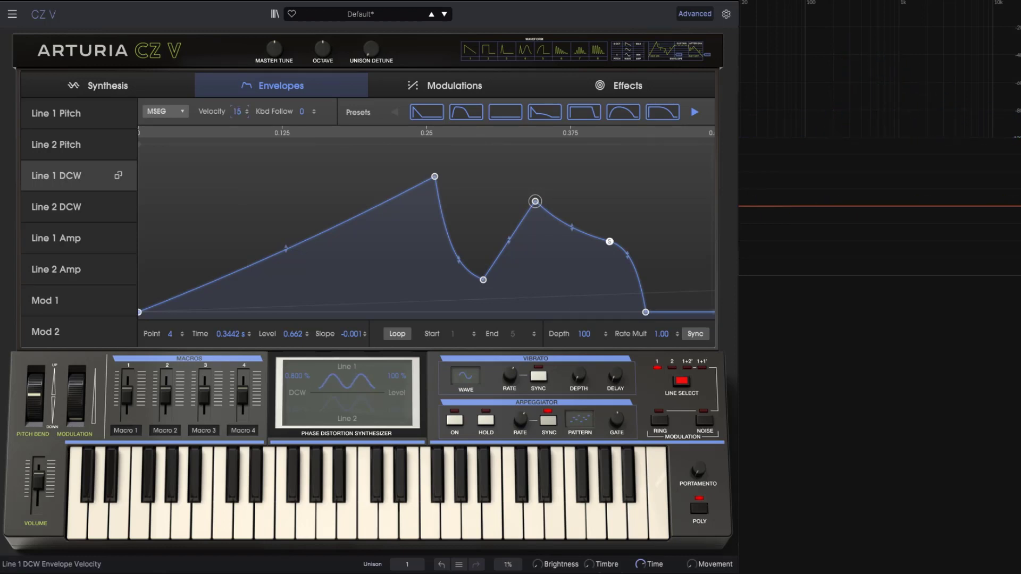
Step: Set Line 1's DCW amount to 1.60 % and move the DCW envelope's first peak to 0.2525 s at level 0.938
left_click(130, 90)
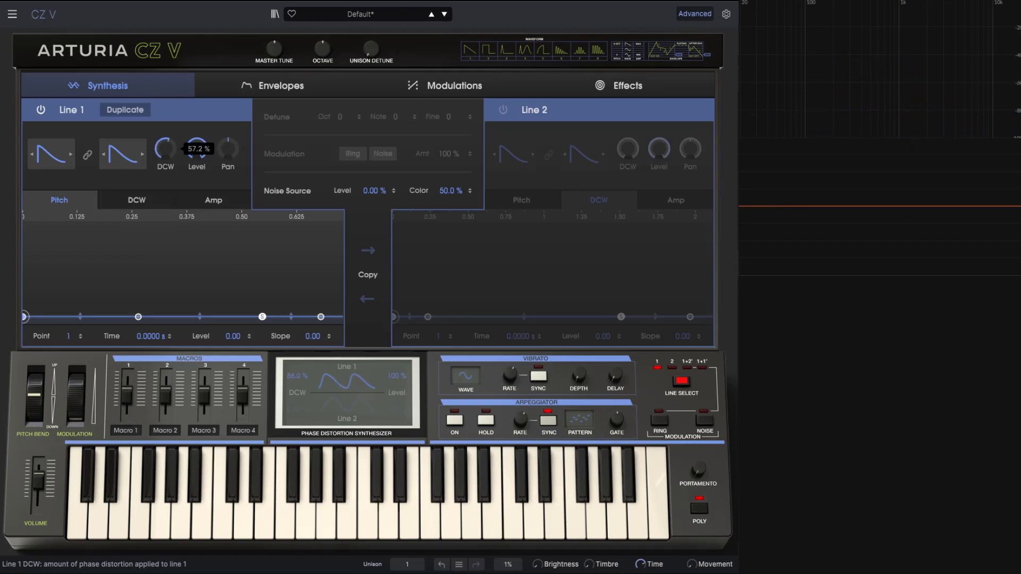
left_click(276, 88)
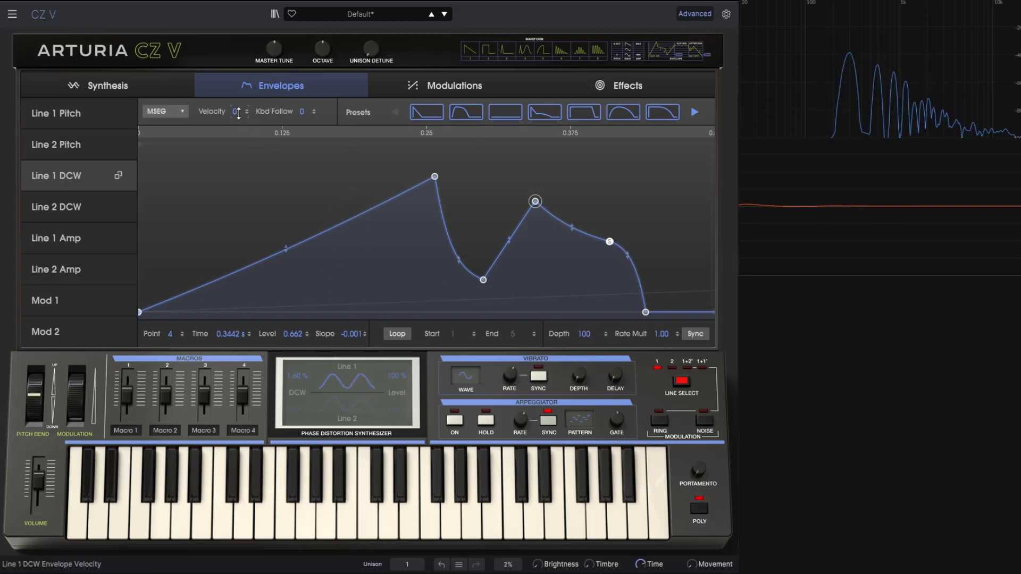
left_click_drag(435, 176, 429, 155)
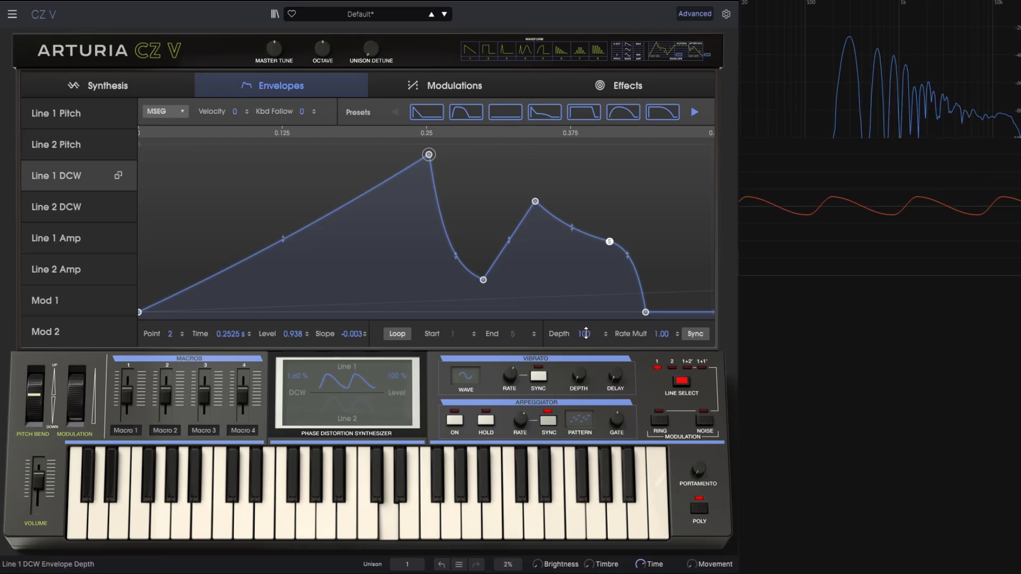
left_click(535, 202)
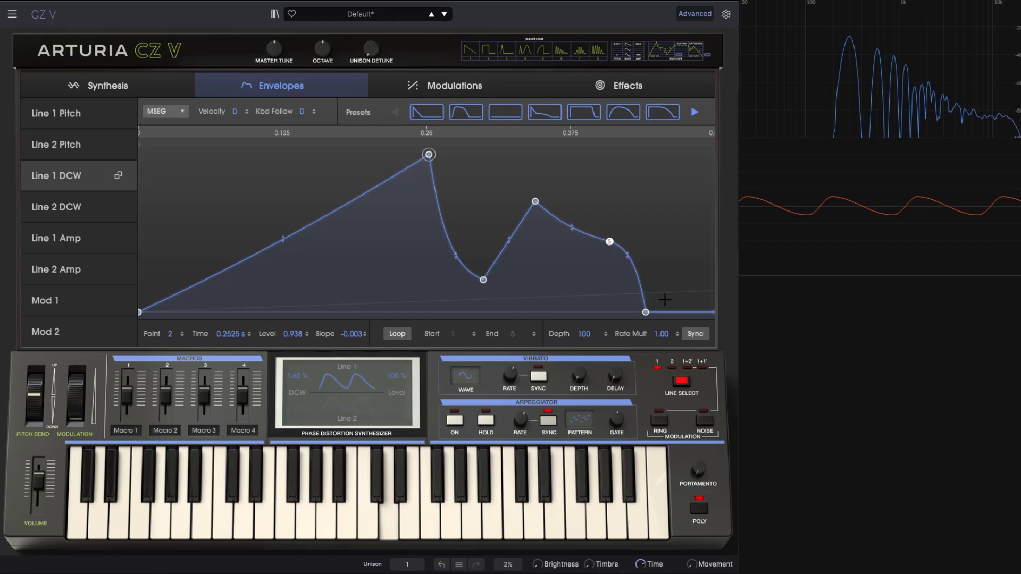
Step: Try DCW envelope depths of -38 and 76, reset the depth to 100, and adjust the envelope's rate multiplier
left_click_drag(585, 334, 585, 384)
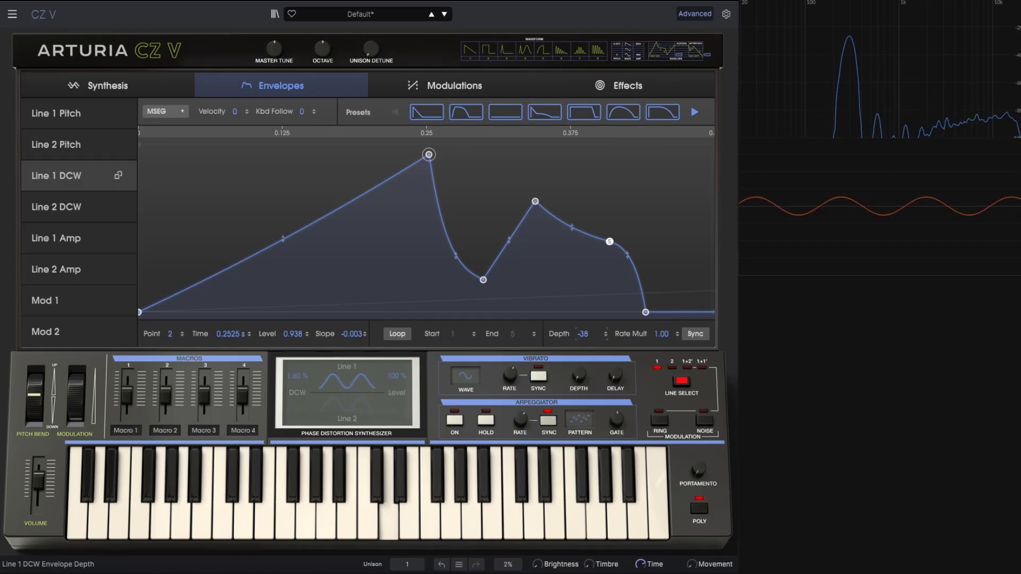
left_click_drag(585, 391, 585, 350)
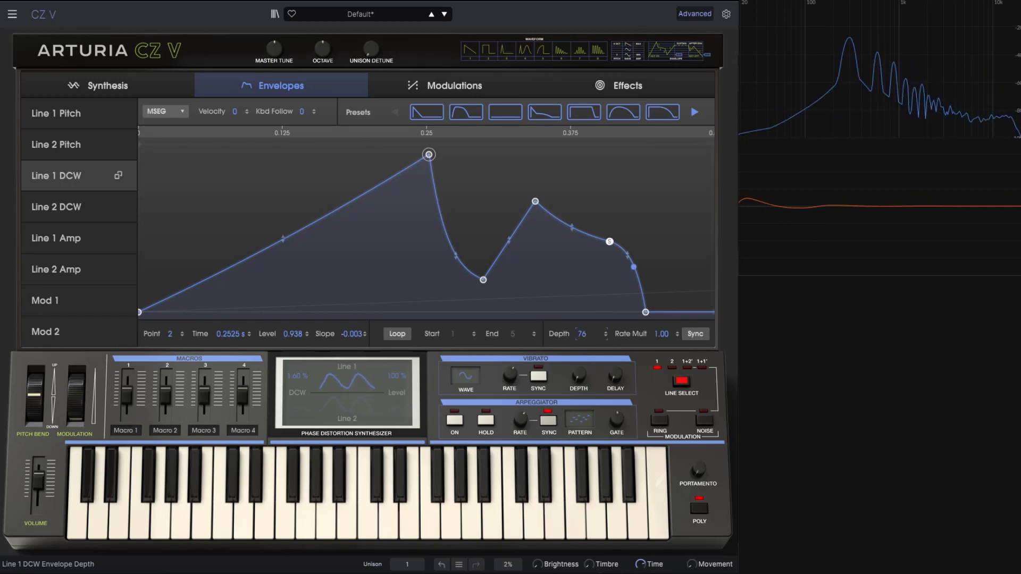
double_click(585, 335)
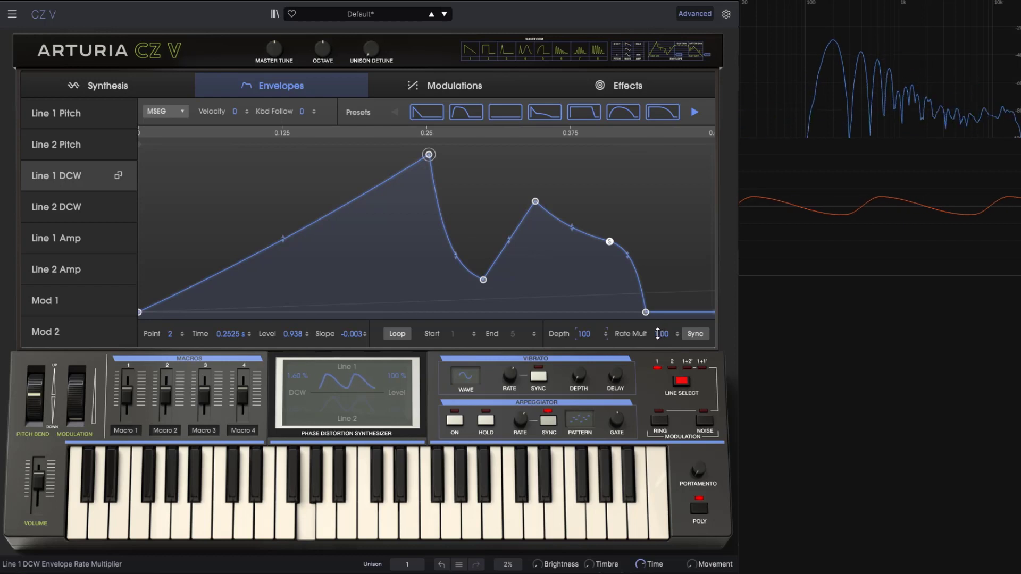
left_click_drag(661, 334, 661, 318)
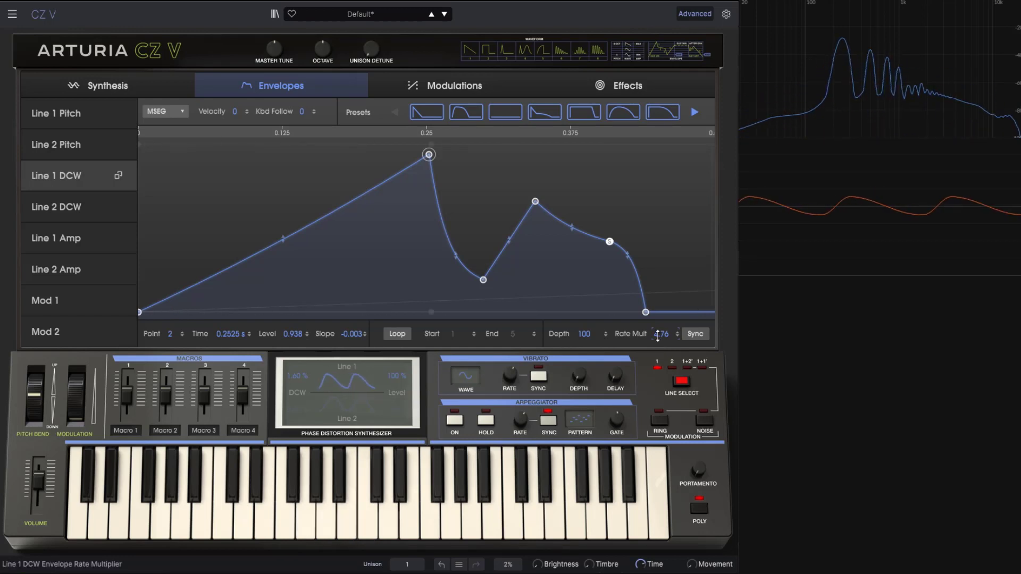
Step: Set the rate multiplier of Line 1's DCW envelope to 0.615 and switch the envelope to tempo sync
left_click_drag(658, 334, 658, 331)
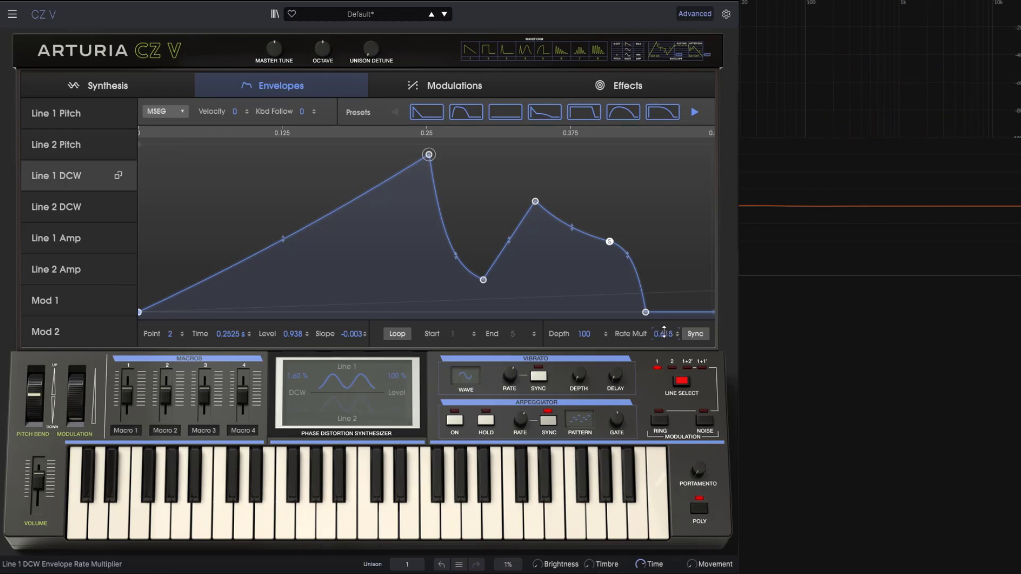
left_click(692, 334)
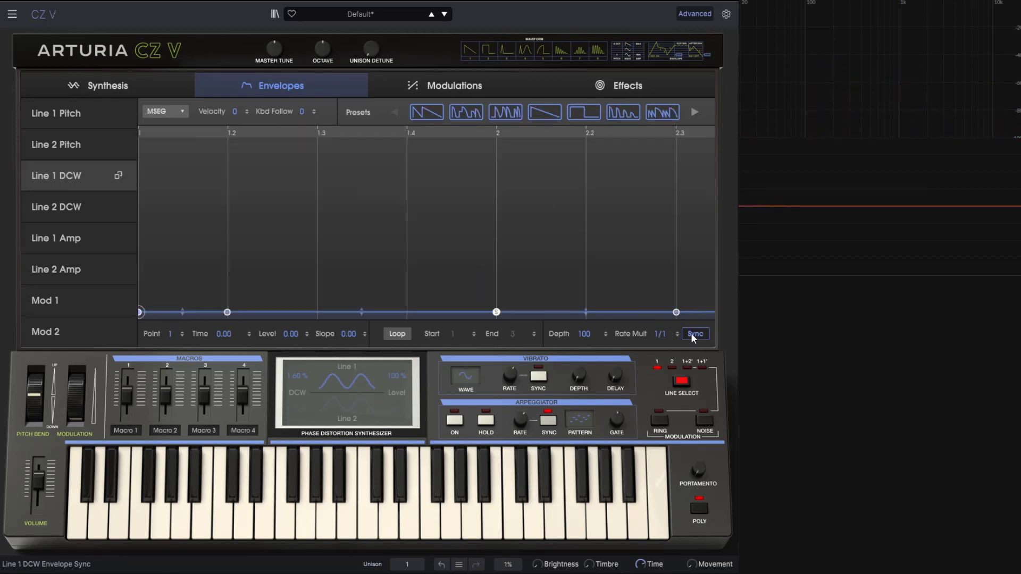
left_click(694, 333)
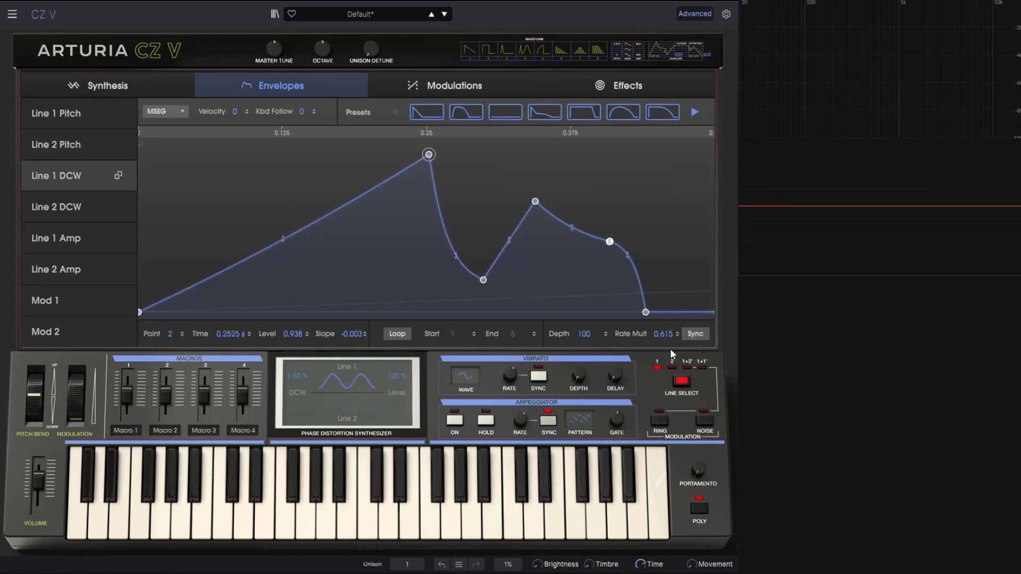
left_click(686, 333)
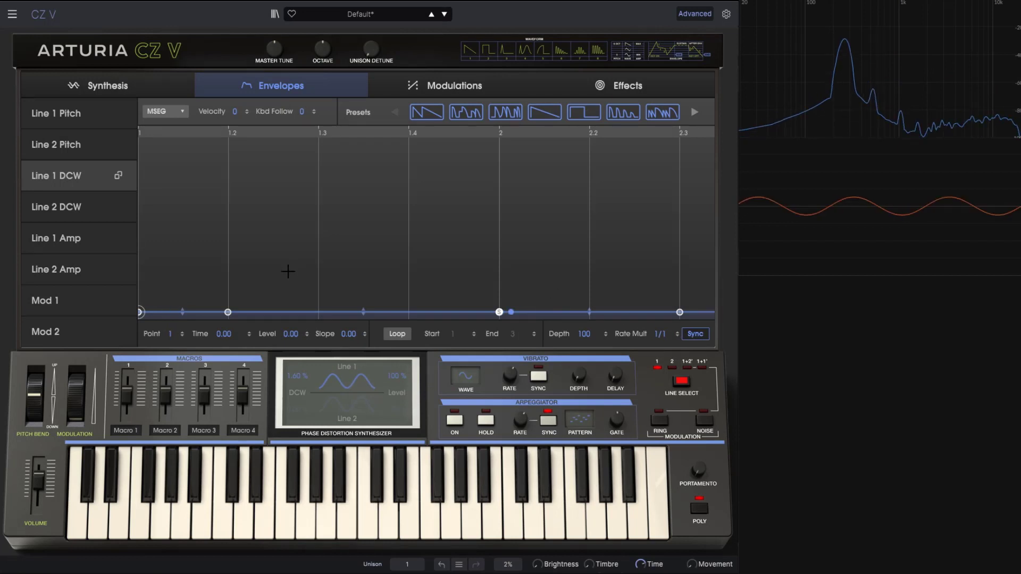
Step: Shape Line 1's synced DCW envelope with peaks on 1.2 and 1.4, the latter at level 0.810, and a dip on 1.3
left_click_drag(283, 292, 406, 177)
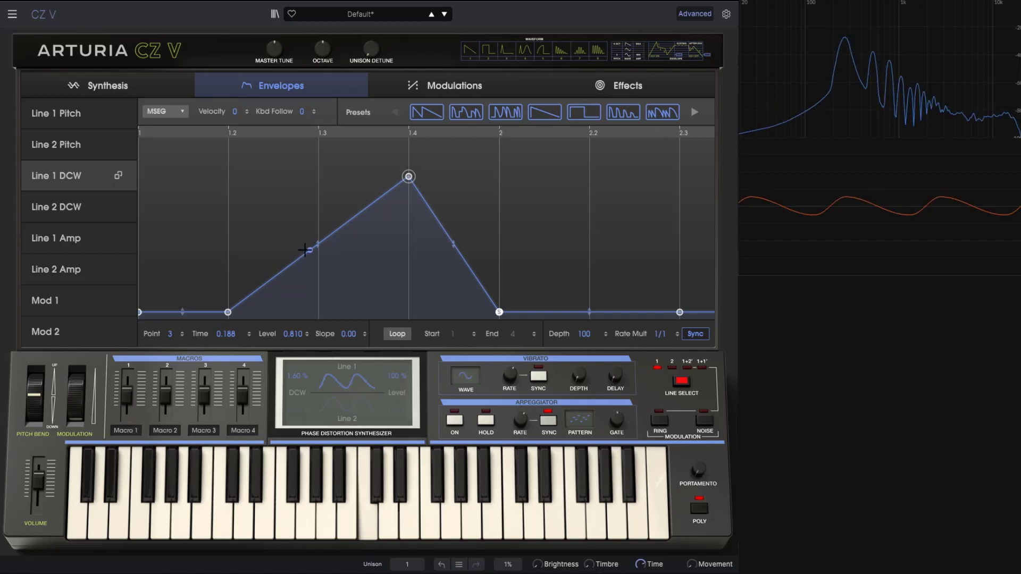
left_click_drag(305, 246, 319, 197)
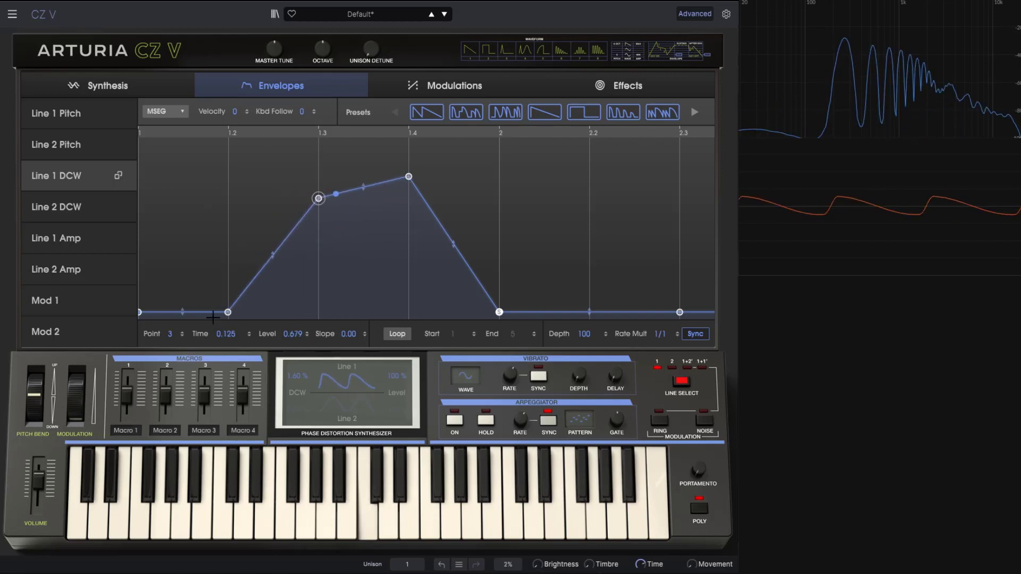
left_click_drag(240, 297, 228, 183)
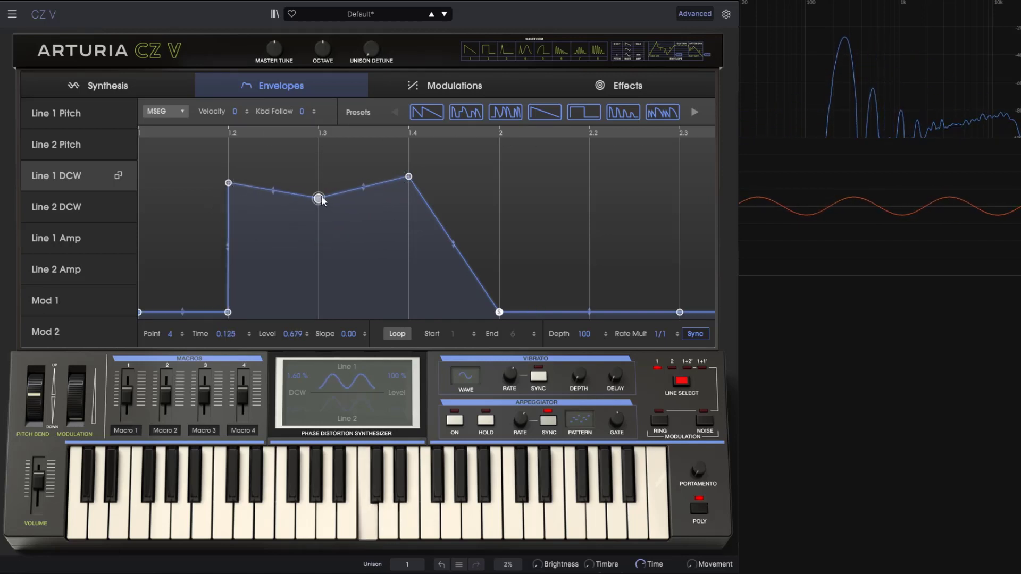
left_click_drag(319, 198, 318, 260)
Step: Extend the DCW envelope with a curved fall to a low point on 2 and a peak on 2.2 at about level 0.6
left_click(499, 312)
left_click_drag(499, 312, 589, 302)
left_click_drag(497, 236, 544, 237)
left_click_drag(593, 213, 590, 216)
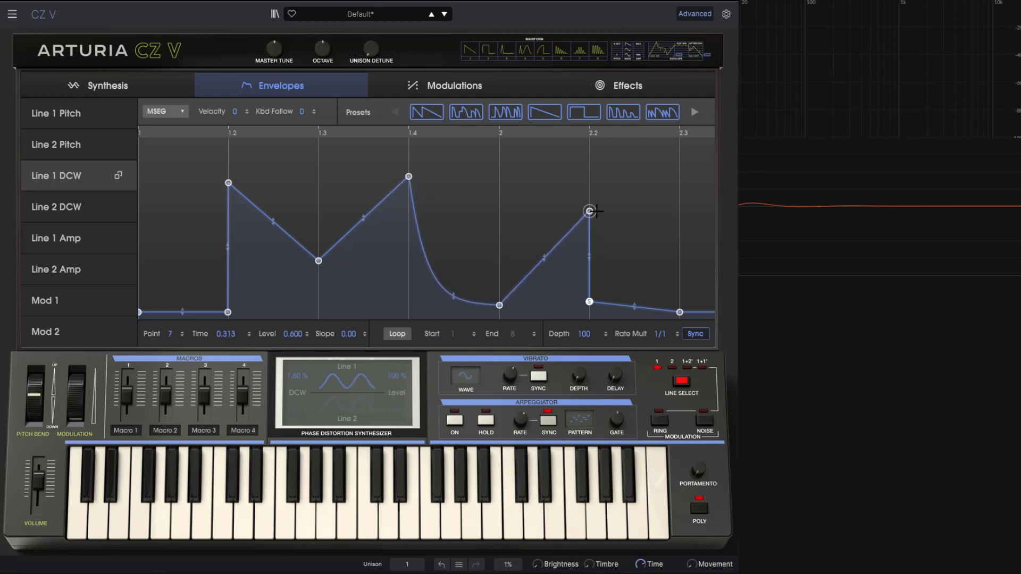
Step: Move the DCW envelope's sustain point to time 0.344 at level 0.062 and its second point to time 0.024 at level 0.059
left_click_drag(589, 302, 635, 301)
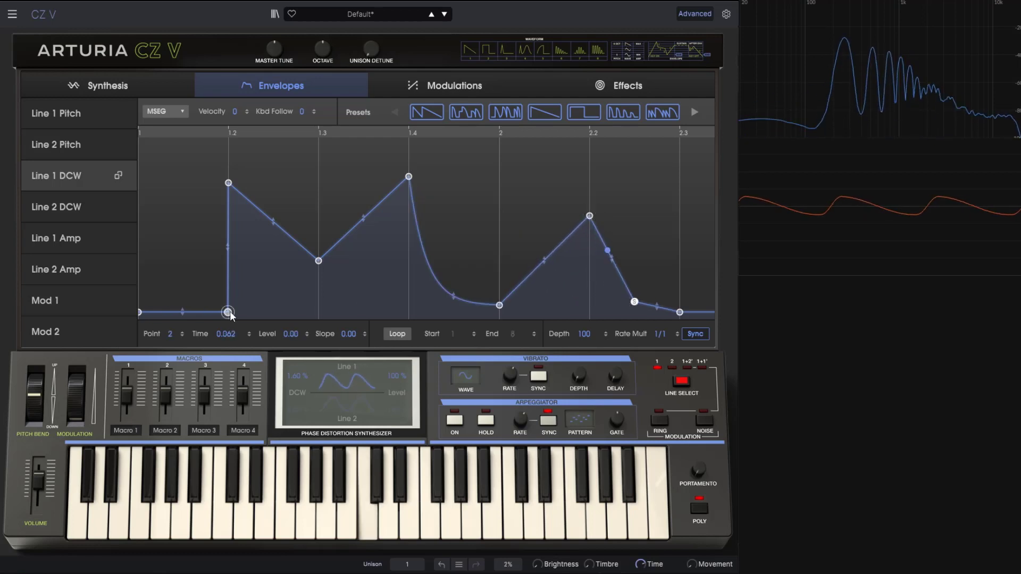
left_click_drag(228, 312, 172, 302)
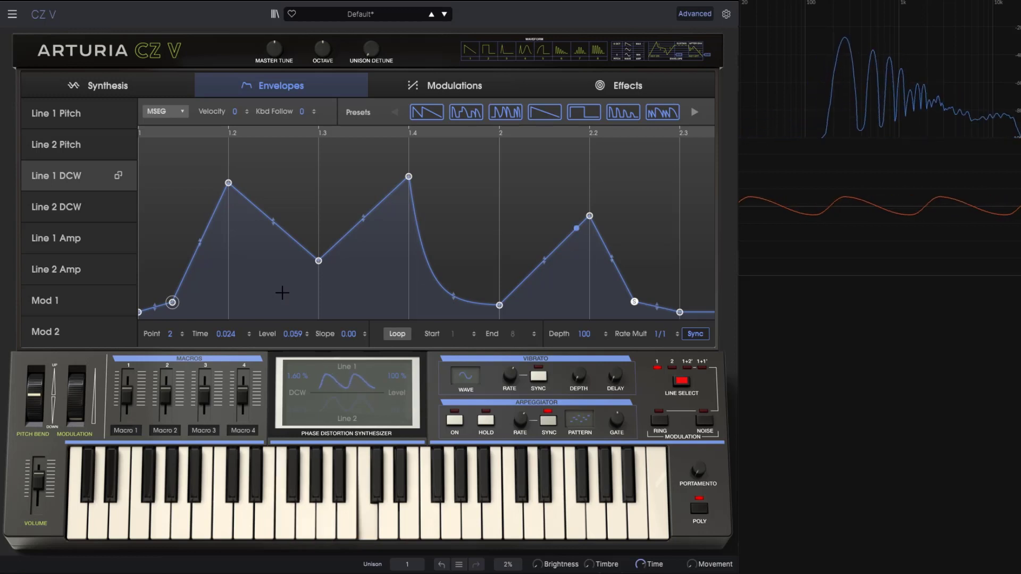
Step: Turn on looping for Line 1's DCW envelope, try starting at point 5, and set the loop from point 4 to point 6
left_click(405, 335)
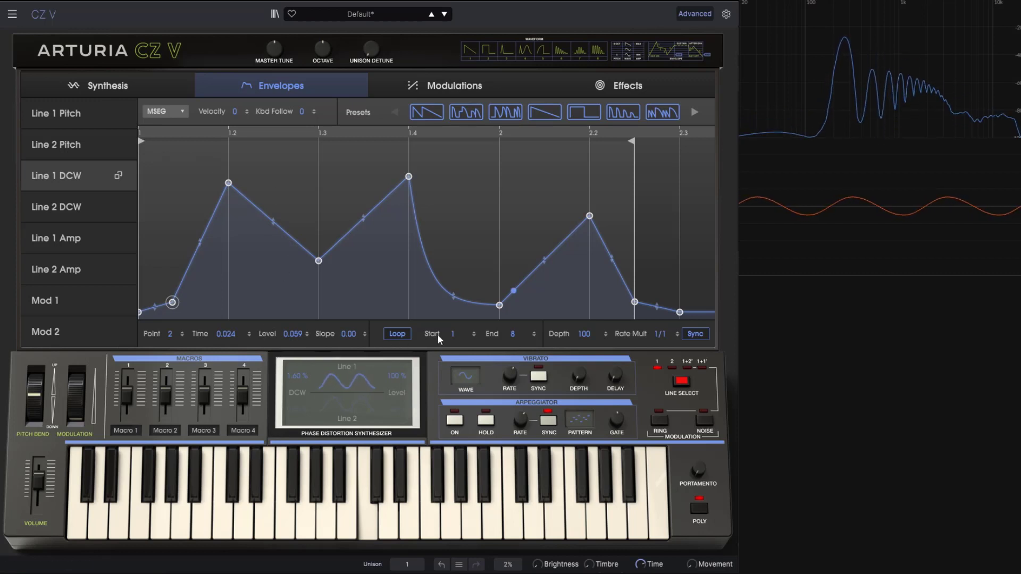
left_click_drag(439, 339, 439, 318)
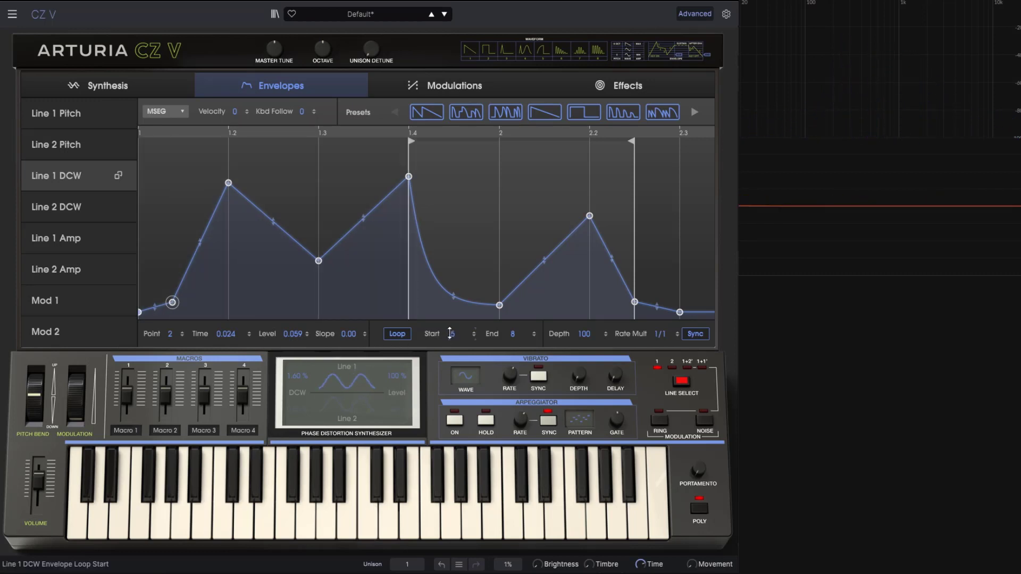
left_click(141, 312)
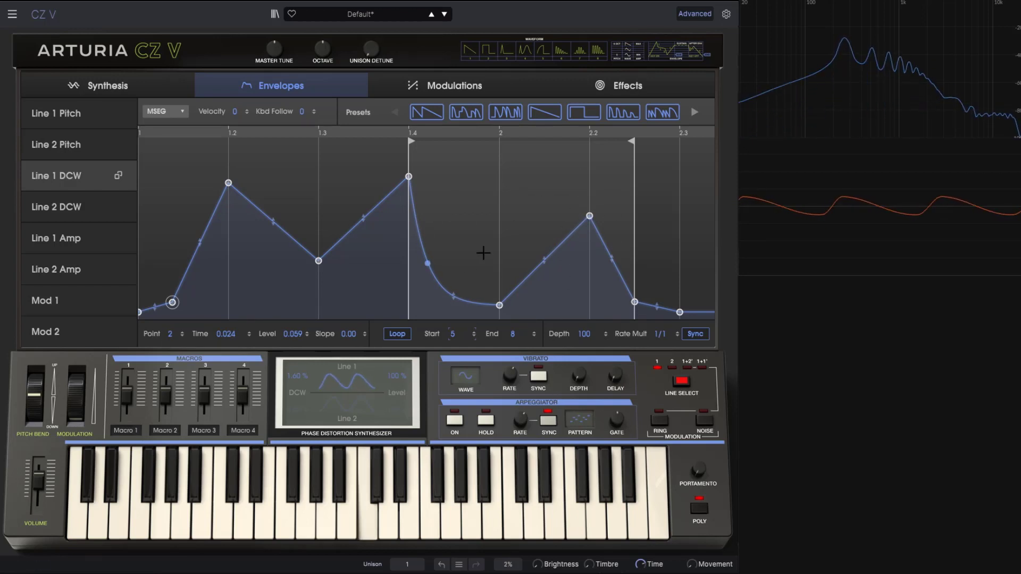
left_click_drag(455, 334, 455, 341)
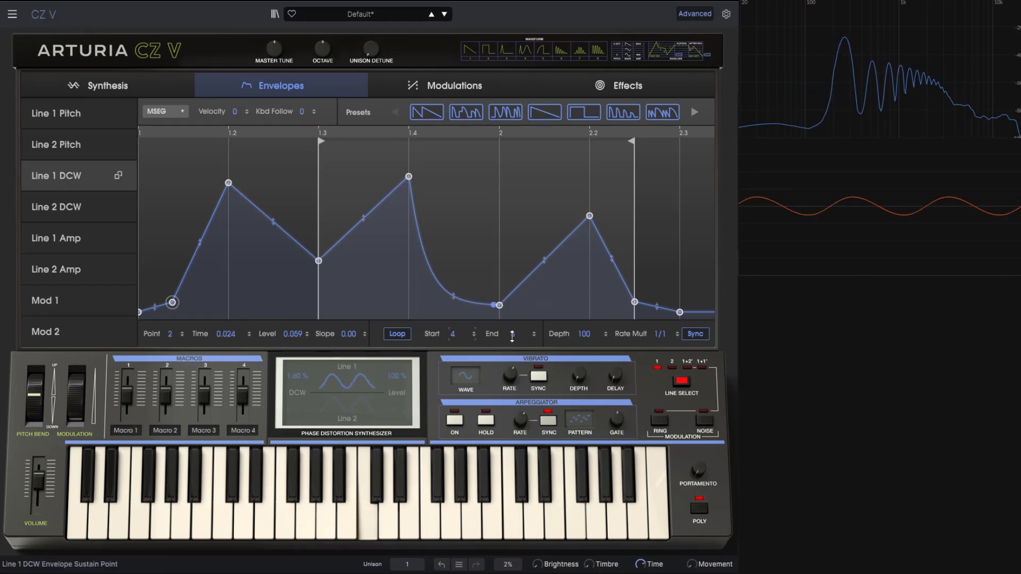
mouse_move(513, 334)
left_mouse_down()
mouse_move(513, 352)
mouse_move(512, 334)
left_mouse_up()
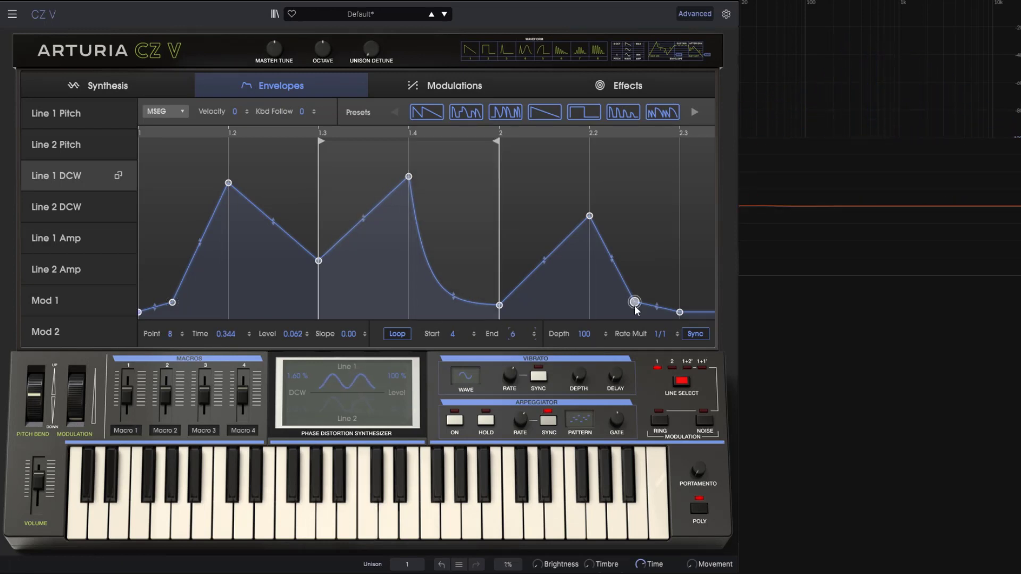
Step: Extend the end point of Line 1's Amp envelope to 0.9497 s and return to the looped Line 1 DCW envelope
left_click(78, 239)
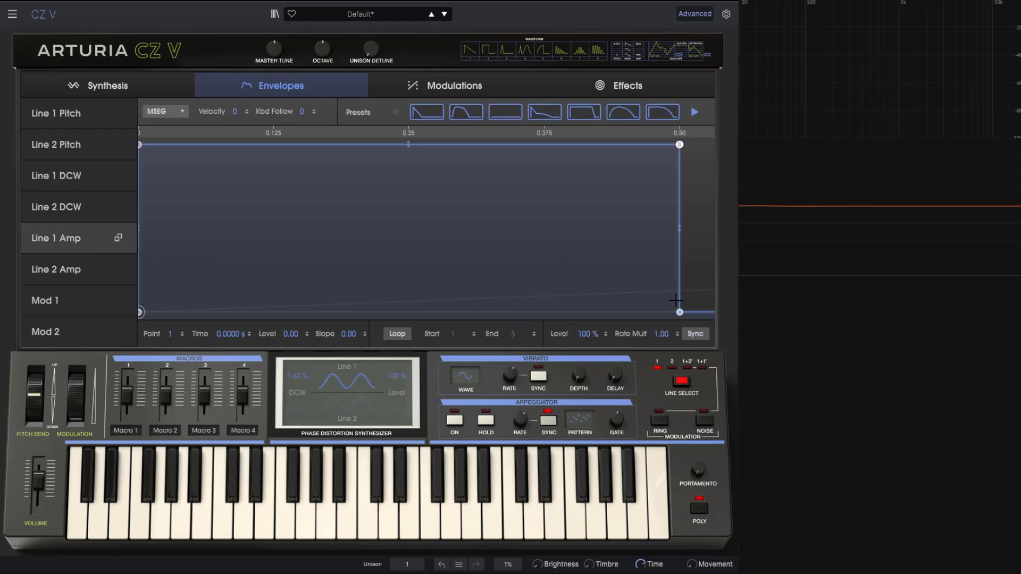
left_click_drag(680, 313, 459, 313)
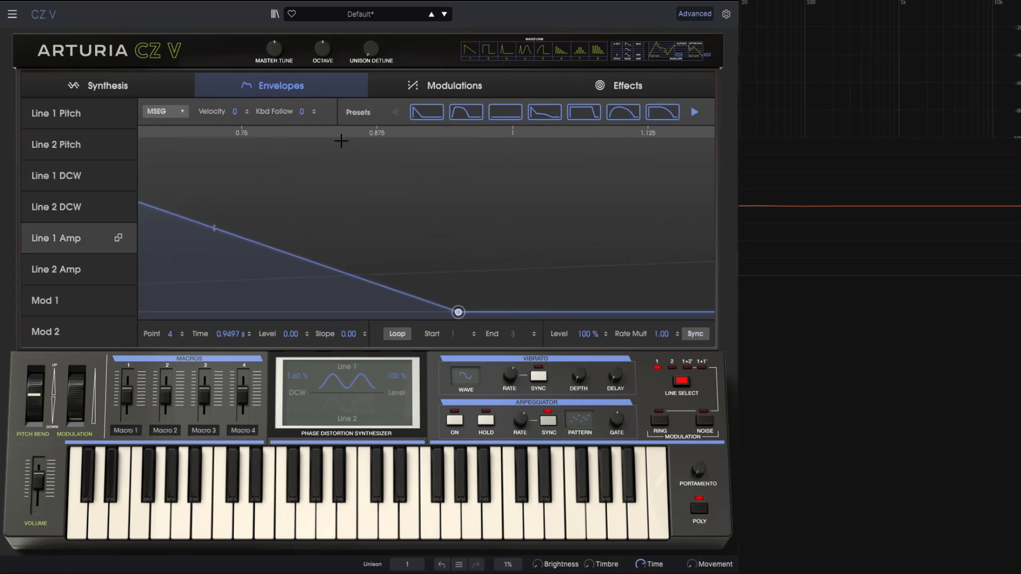
left_click(70, 179)
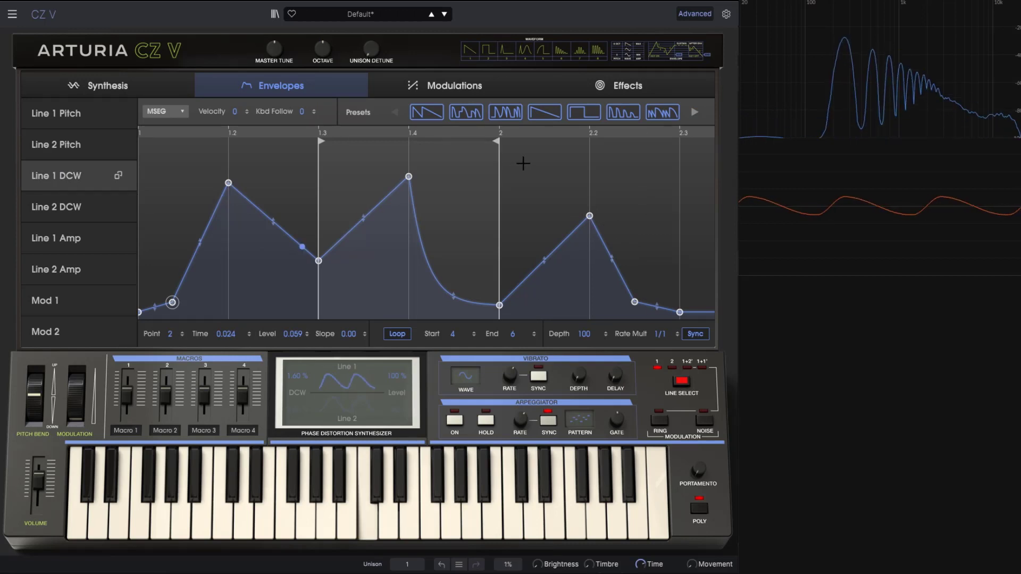
mouse_move(510, 142)
left_mouse_down()
mouse_move(606, 145)
mouse_move(407, 141)
mouse_move(471, 152)
left_mouse_up()
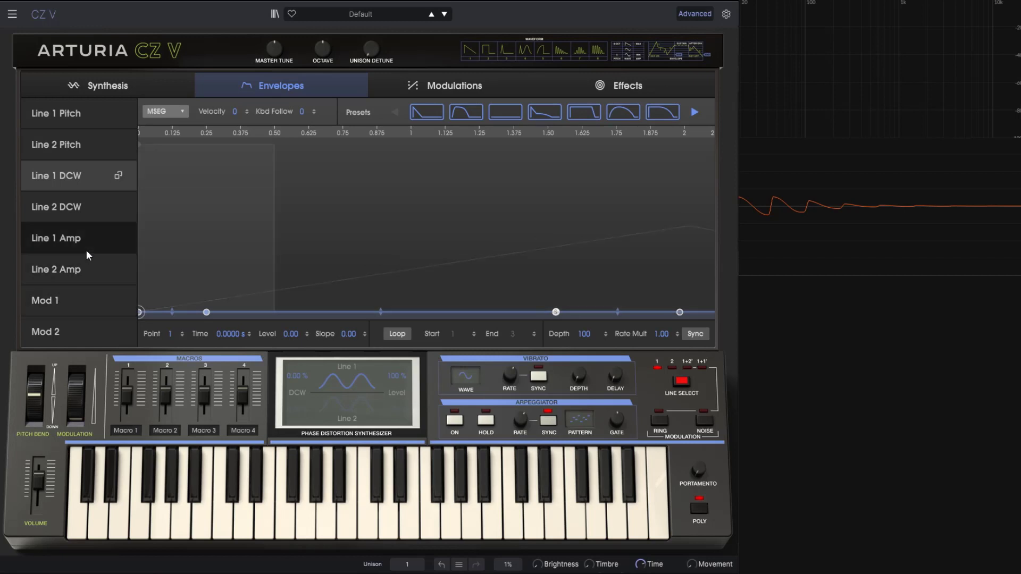
Step: Apply the flat sustain-and-release preset to Line 1's DCW envelope, placing the sustain point at about 0.25 s and the end at 0.3401 s
left_click(76, 240)
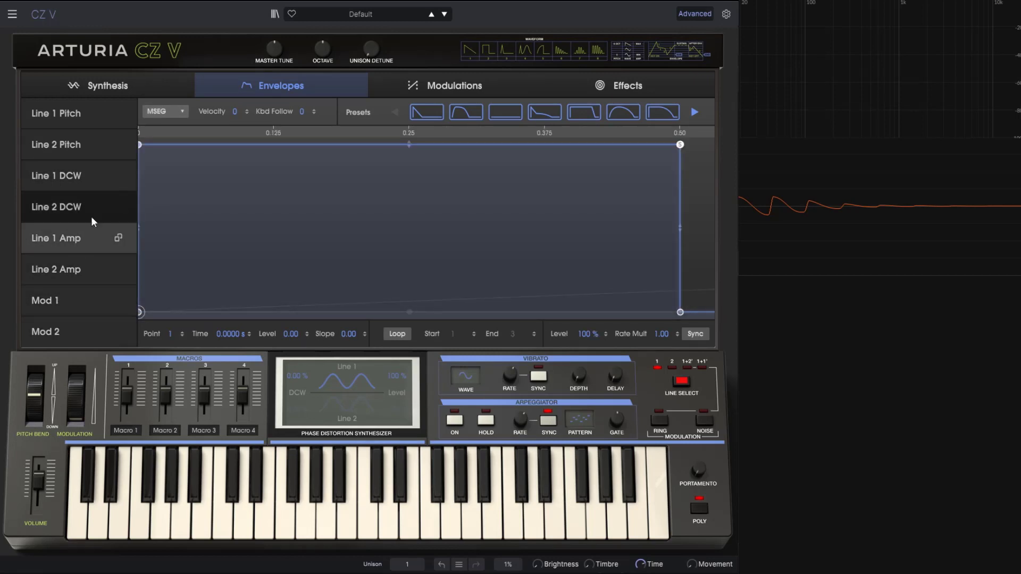
left_click(66, 178)
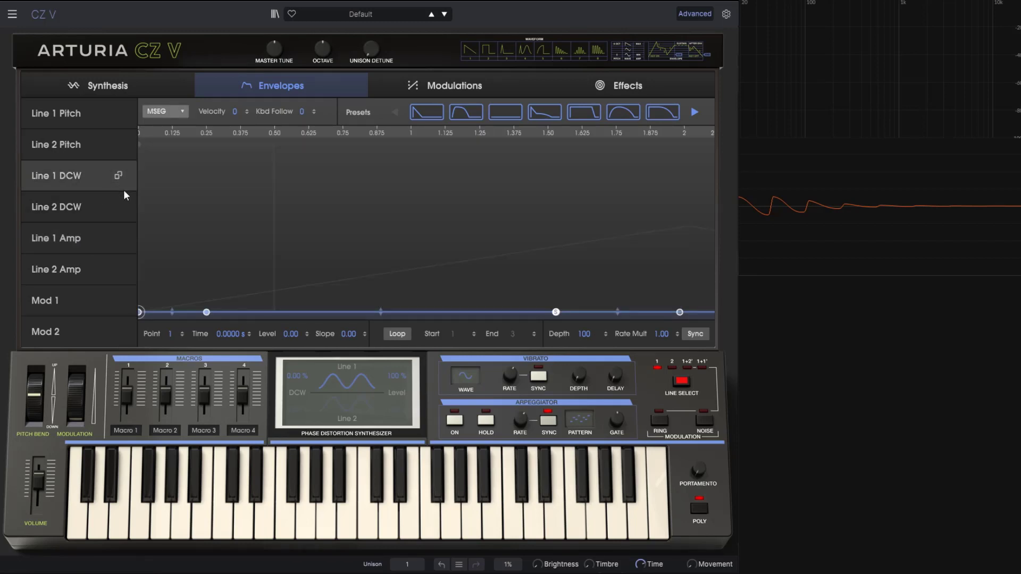
left_click(580, 111)
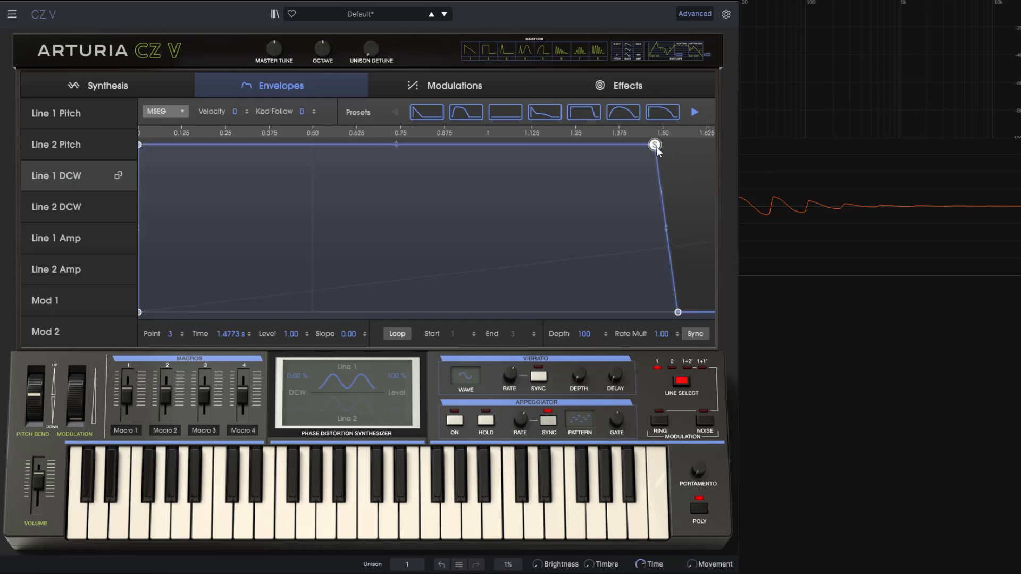
left_click_drag(658, 150, 227, 140)
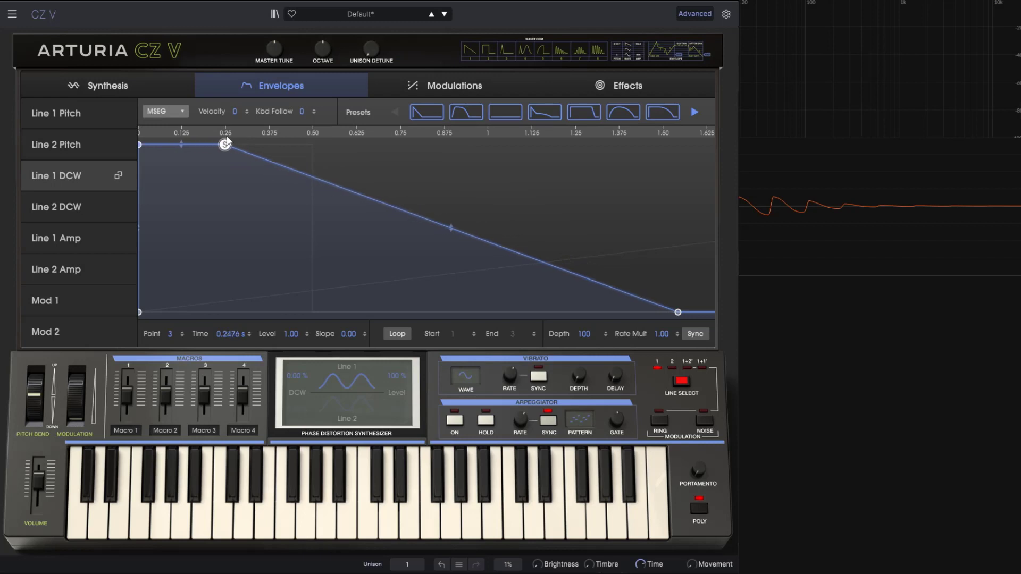
left_click_drag(677, 312, 257, 305)
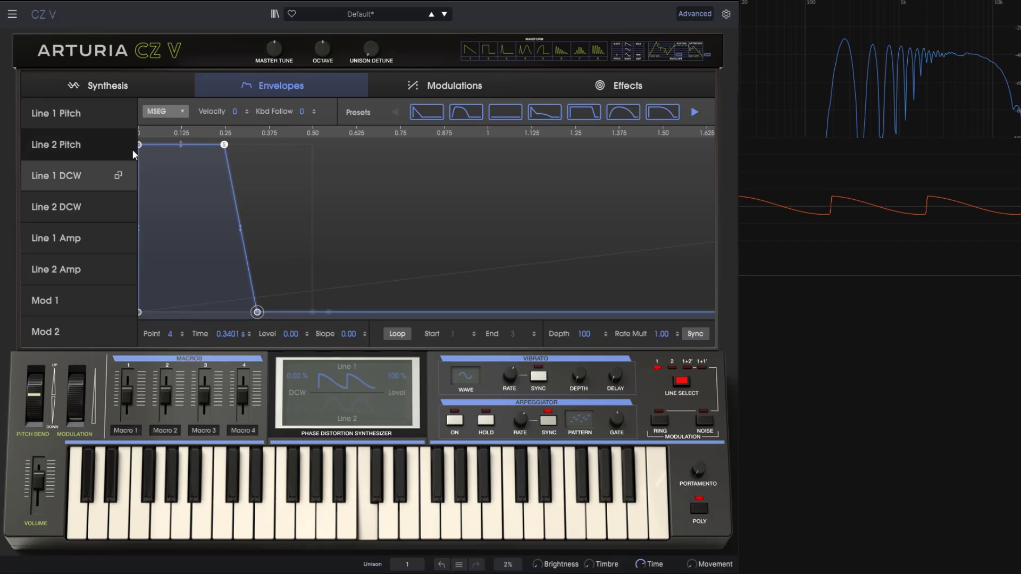
Step: Check Line 1's DCW amount in the Synthesis view, and try different keyboard follow amounts on its DCW envelope, returning to 0
left_click(103, 89)
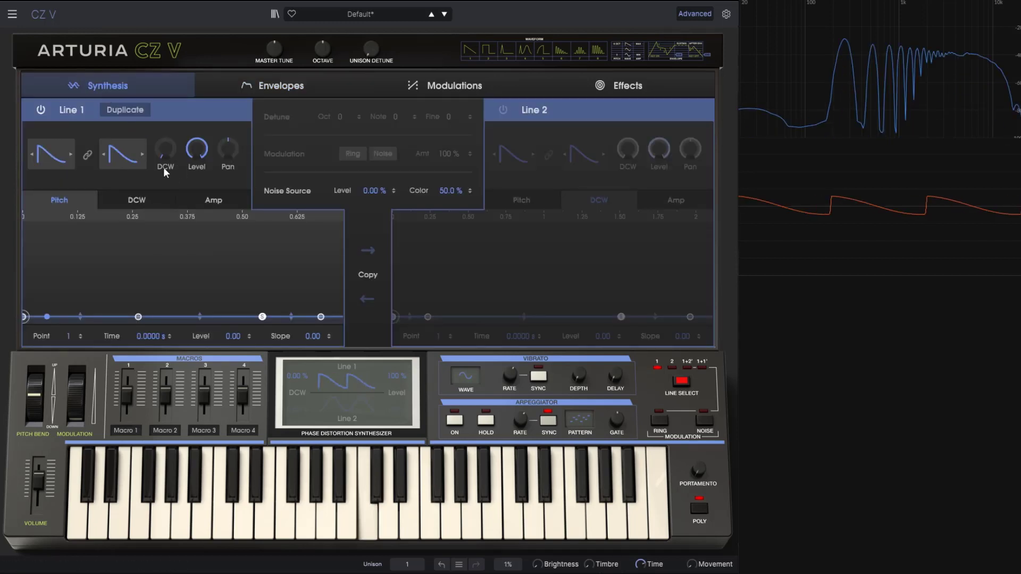
left_click(299, 81)
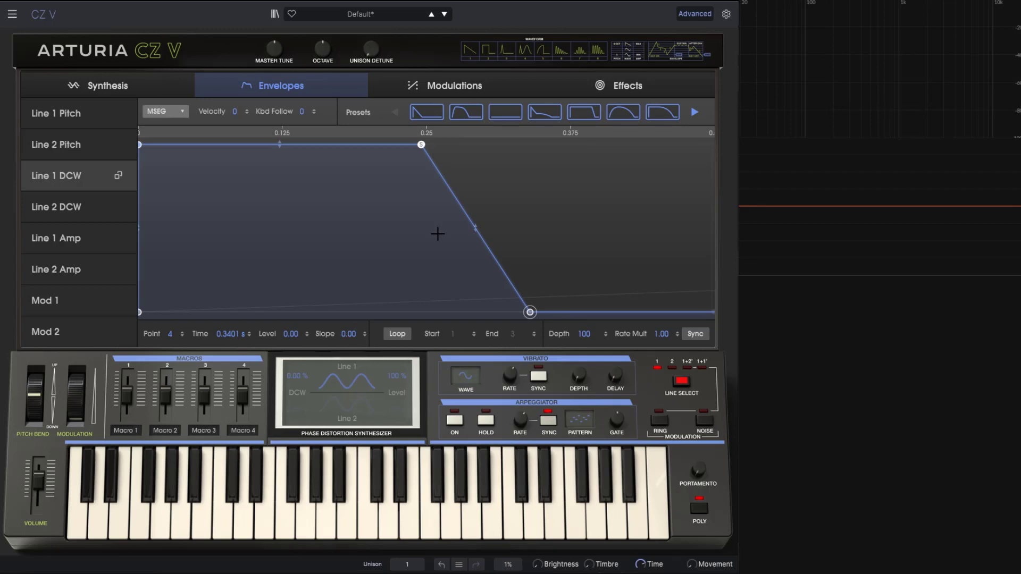
type("9")
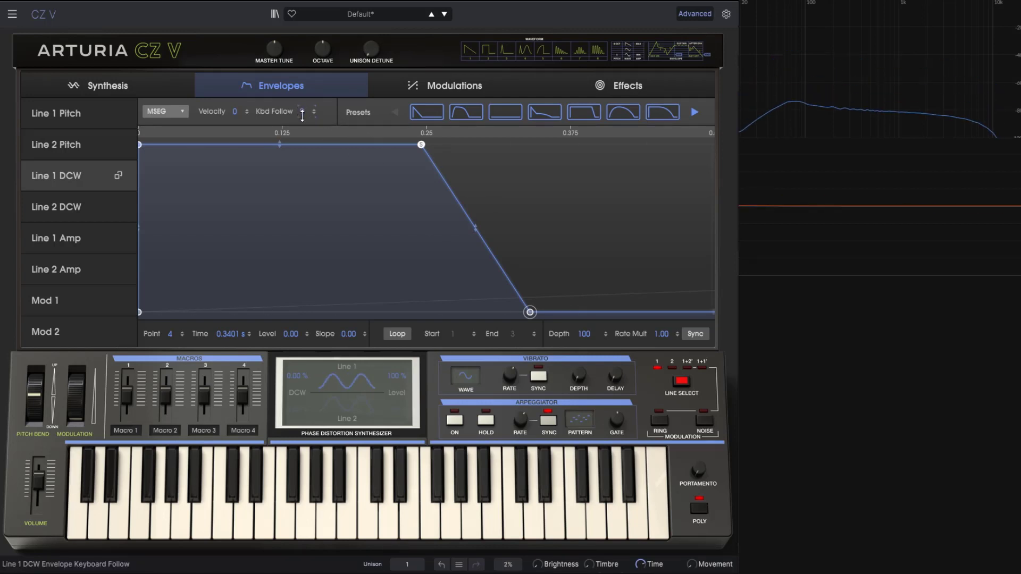
left_click_drag(303, 116, 304, 160)
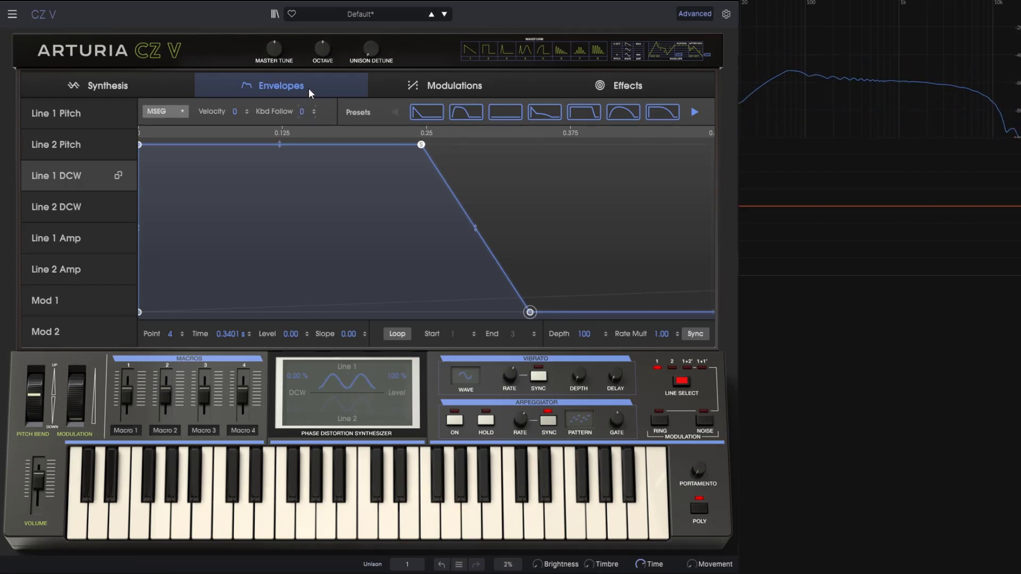
left_click_drag(301, 112, 301, 69)
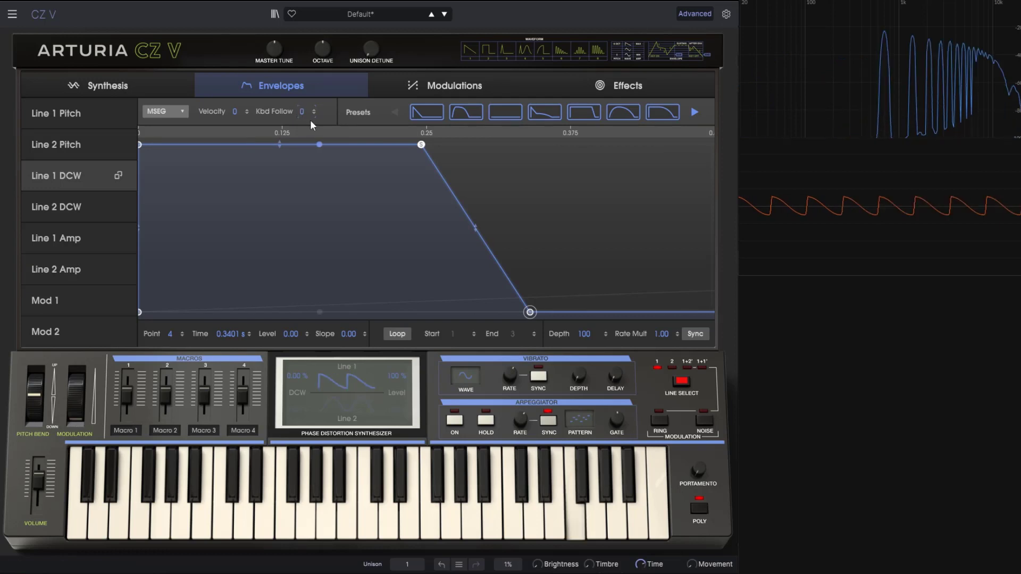
left_click_drag(304, 112, 305, 64)
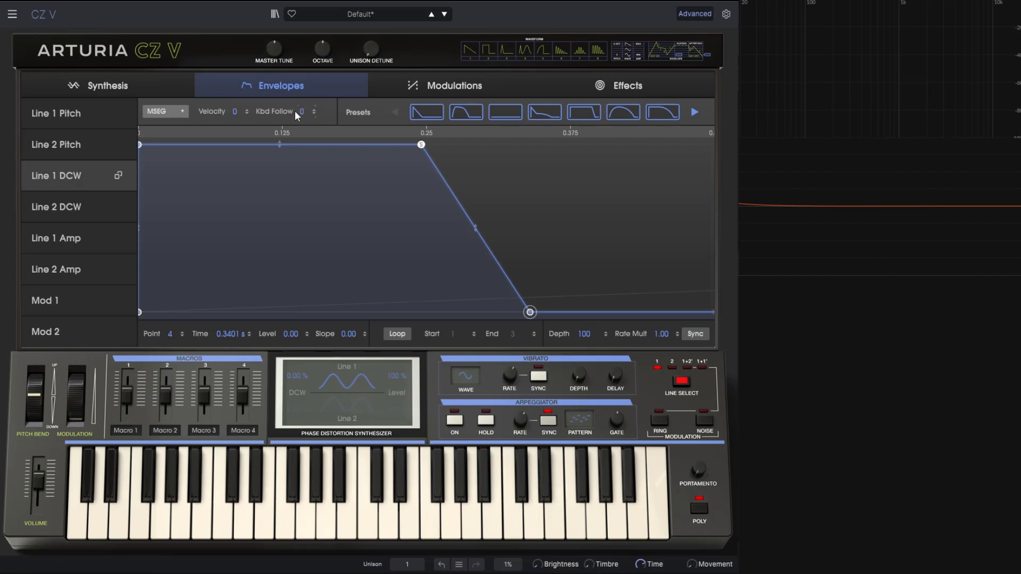
Step: Move Line 1's Amp envelope sustain point to 0.2441 s and its end point to 0.6236 s, and show Line 1's DCW envelope
left_click(84, 251)
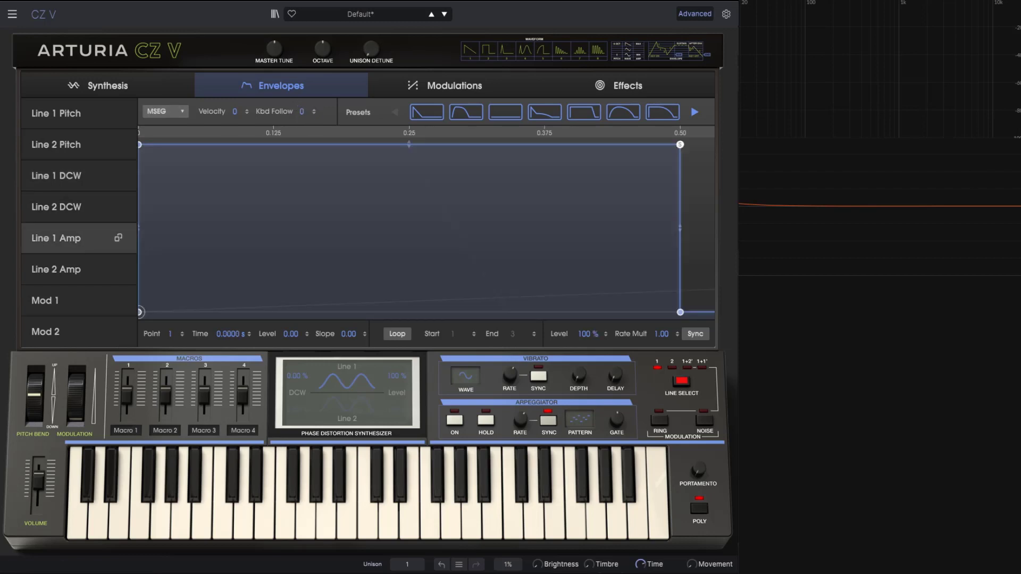
left_click_drag(679, 142, 407, 150)
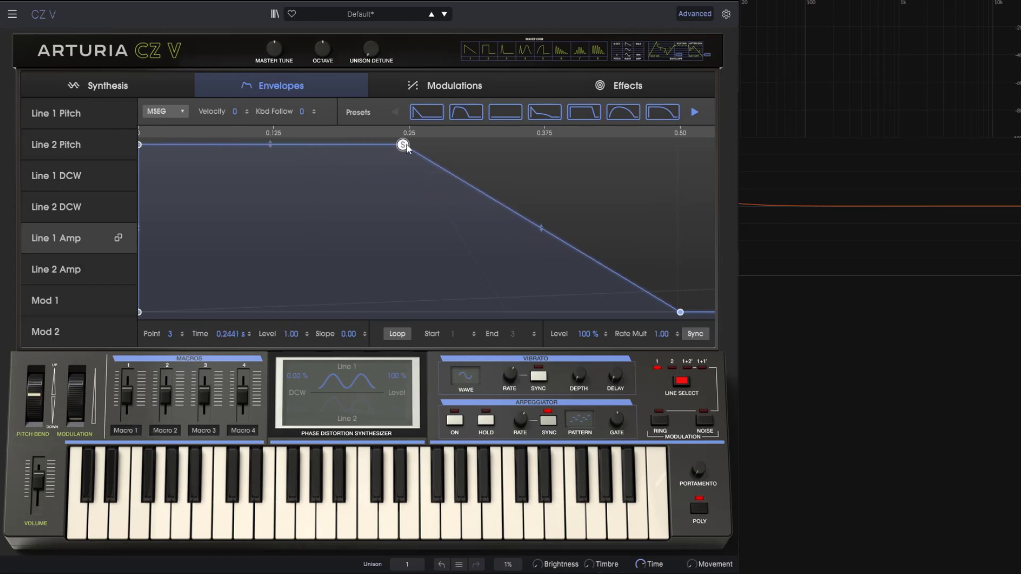
left_click_drag(680, 312, 532, 315)
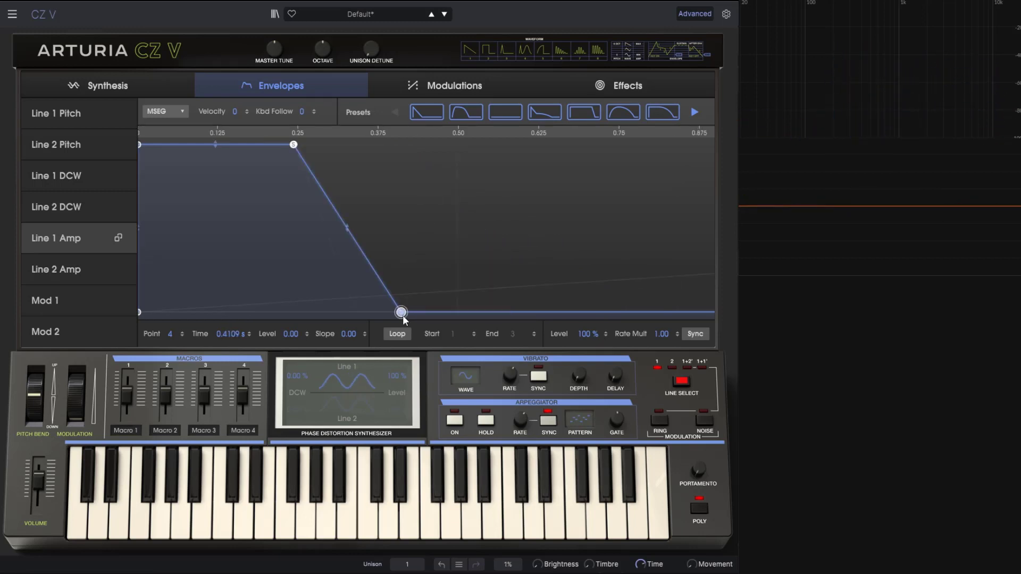
left_click_drag(402, 316, 538, 320)
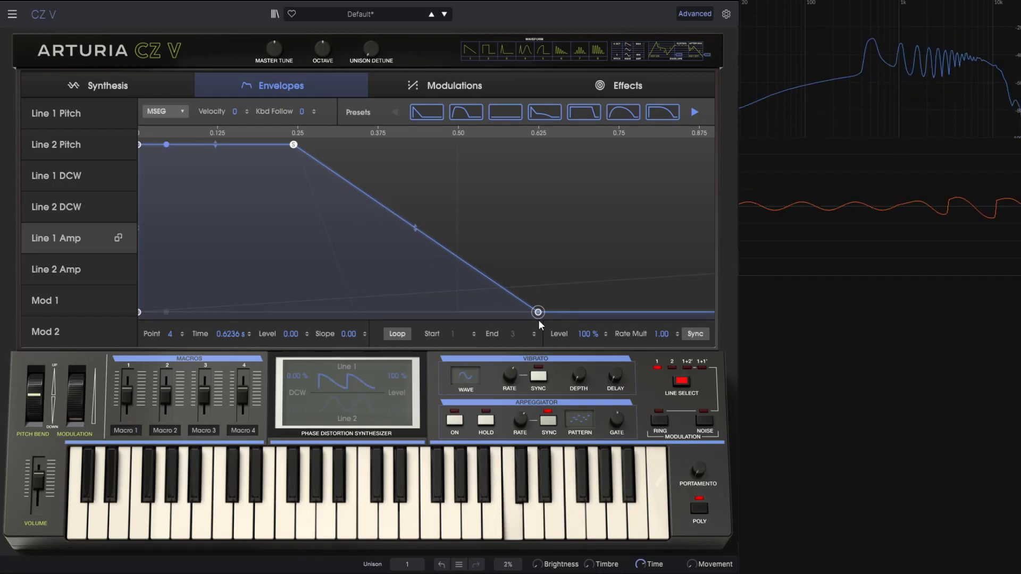
left_click(81, 171)
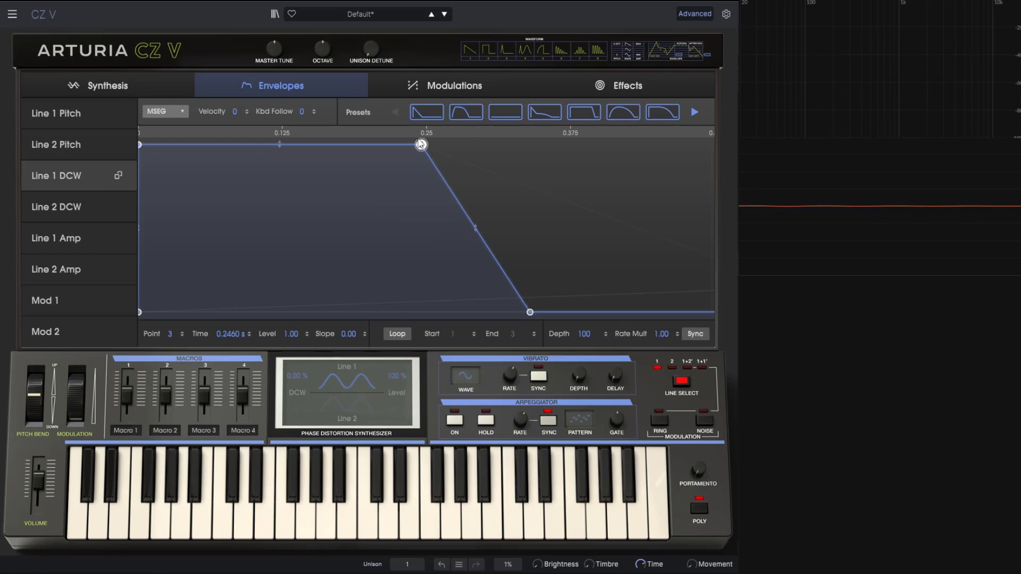
Step: Apply the flat zero-level preset to Line 1's DCW envelope and raise Line 1's DCW amount to 79.6 %
left_click(499, 117)
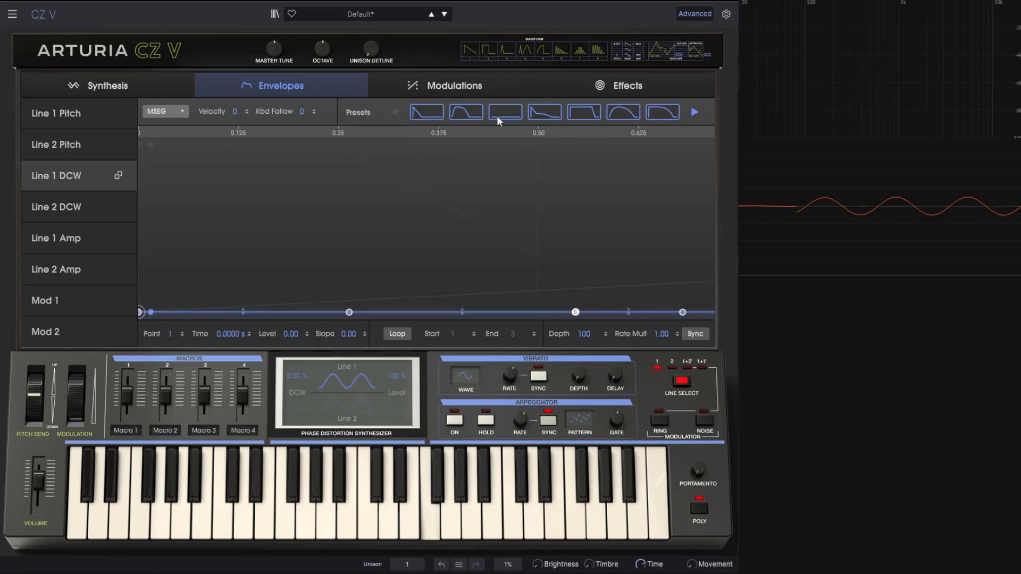
left_click(157, 82)
left_click_drag(165, 149, 165, 109)
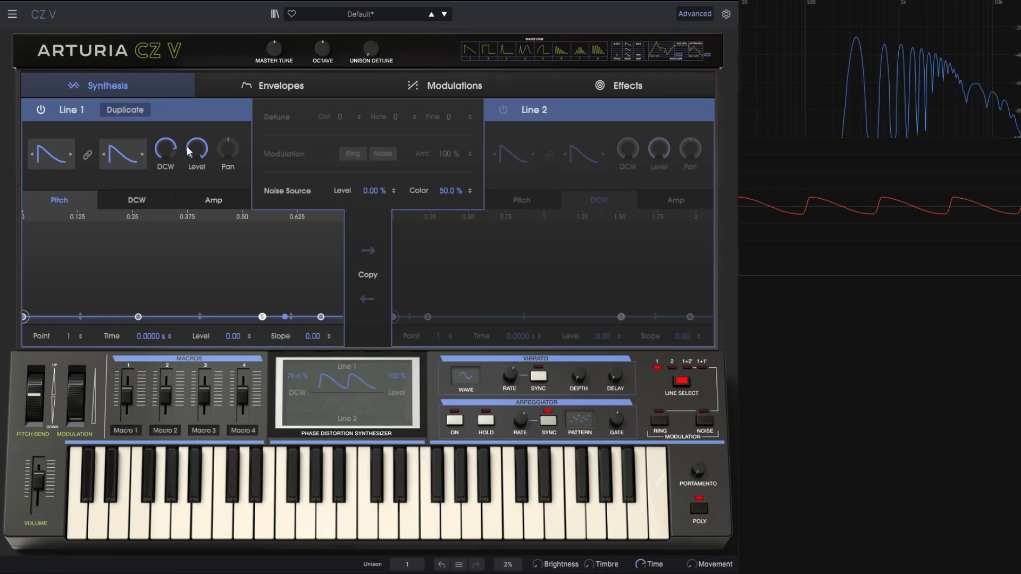
Step: Check the sustain point of Line 1's Amp envelope, raise Line 1's DCW amount to 94.0 %, and return to the Amp envelope
left_click(288, 92)
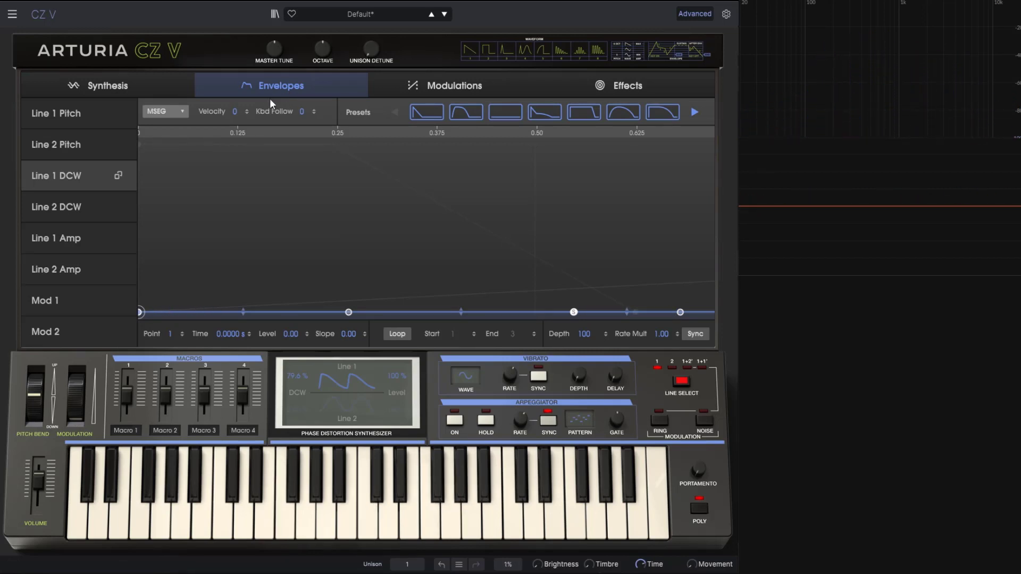
left_click(78, 238)
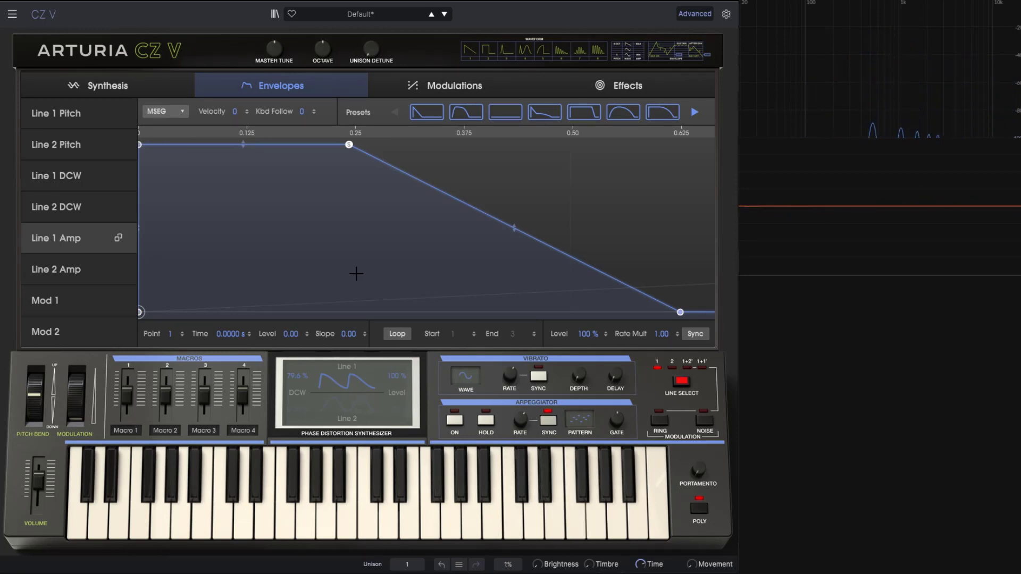
left_click(349, 145)
left_click(107, 86)
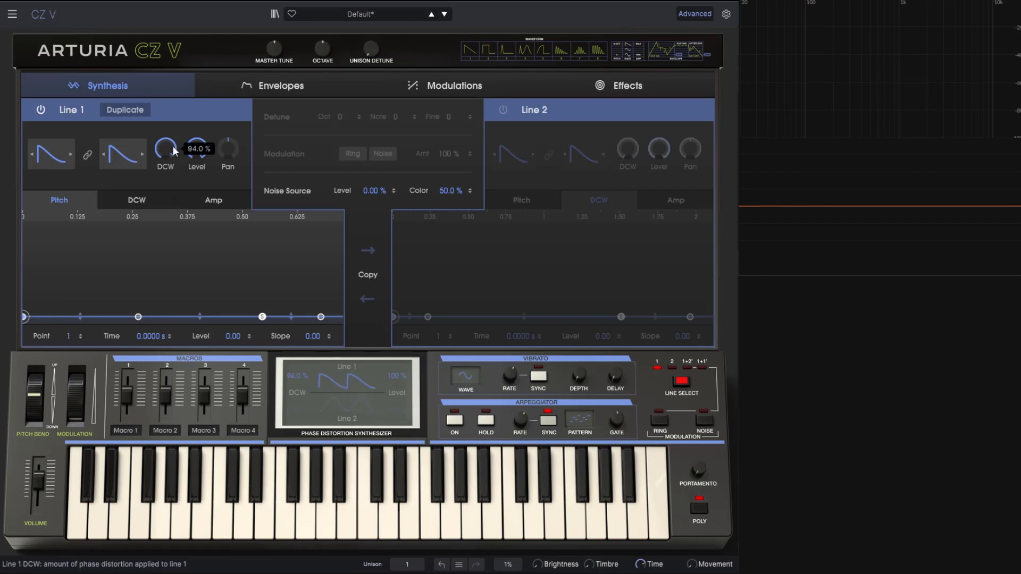
left_click(308, 88)
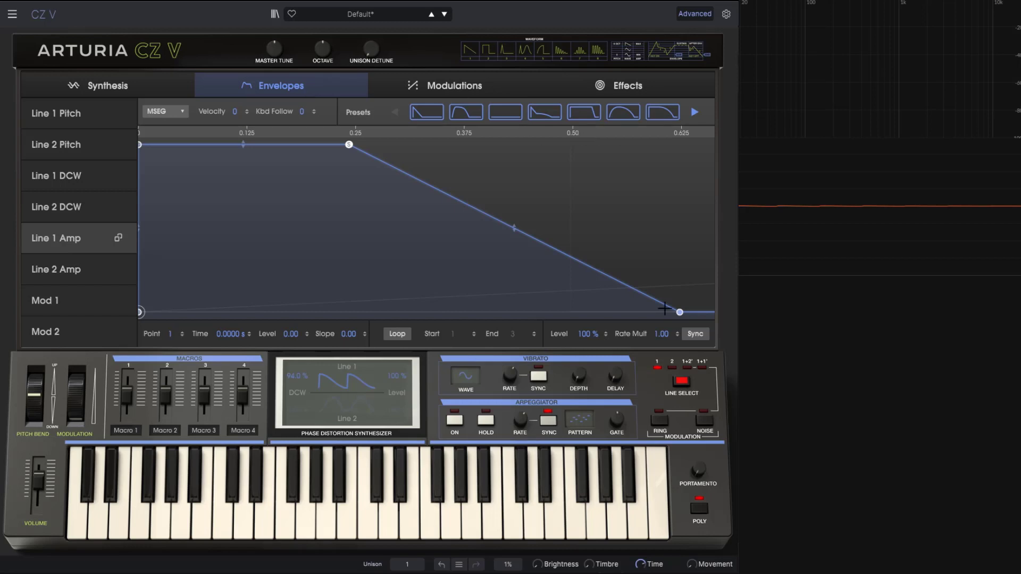
Step: Try an instant release on Line 1's Amp envelope, set its end point to 0.6423 s, and compare keyboard follow amounts of 0 and 9
left_click_drag(681, 312, 308, 313)
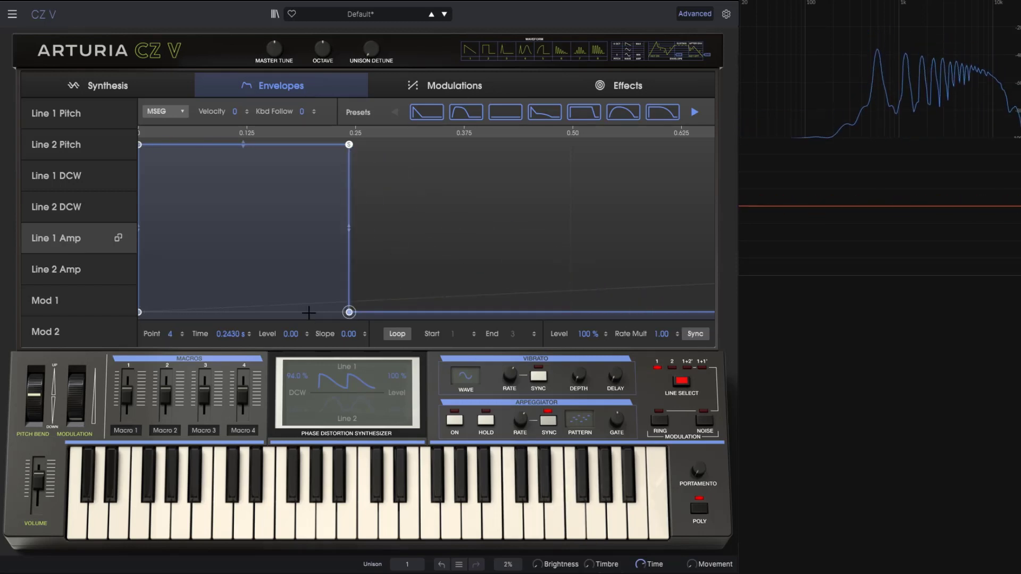
left_click_drag(350, 312, 700, 313)
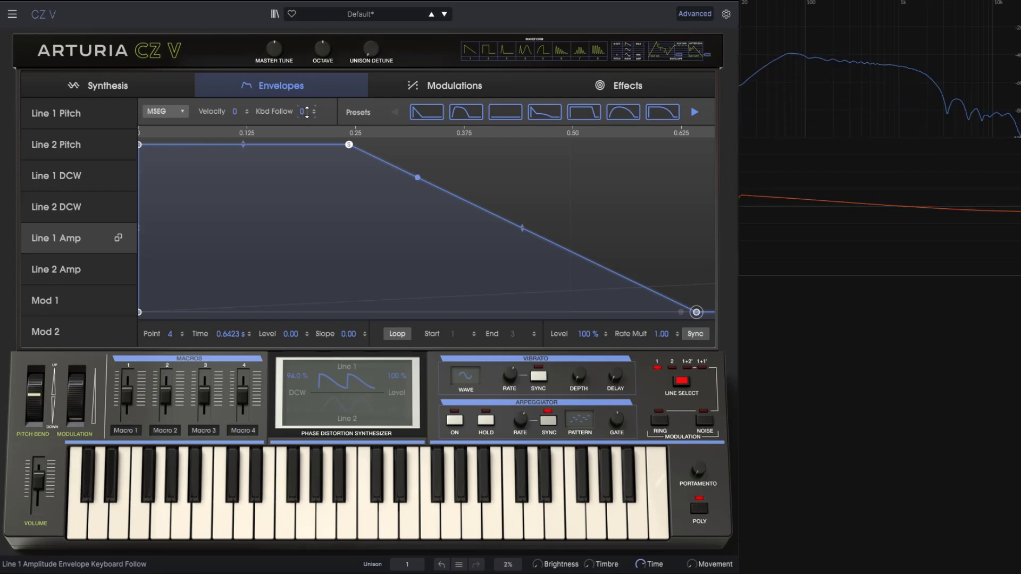
left_click_drag(307, 110, 307, 74)
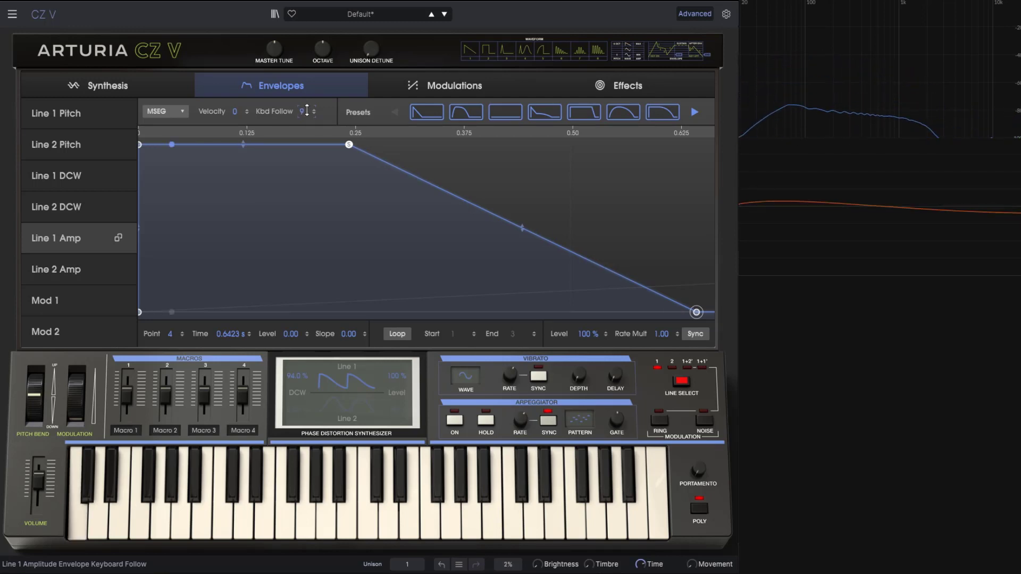
double_click(307, 110)
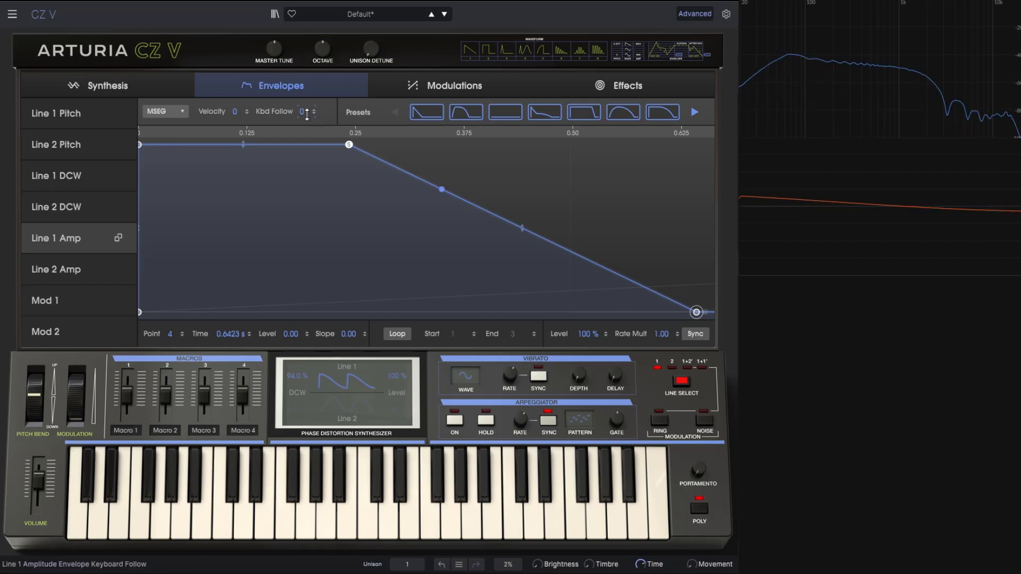
mouse_move(306, 113)
left_mouse_down()
mouse_move(306, 77)
mouse_move(306, 106)
left_mouse_up()
double_click(307, 112)
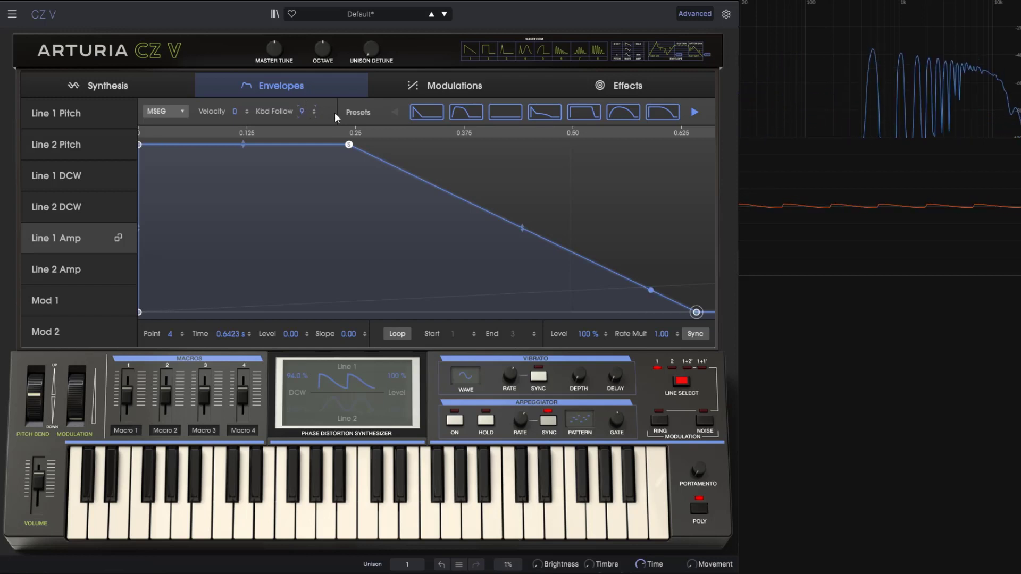
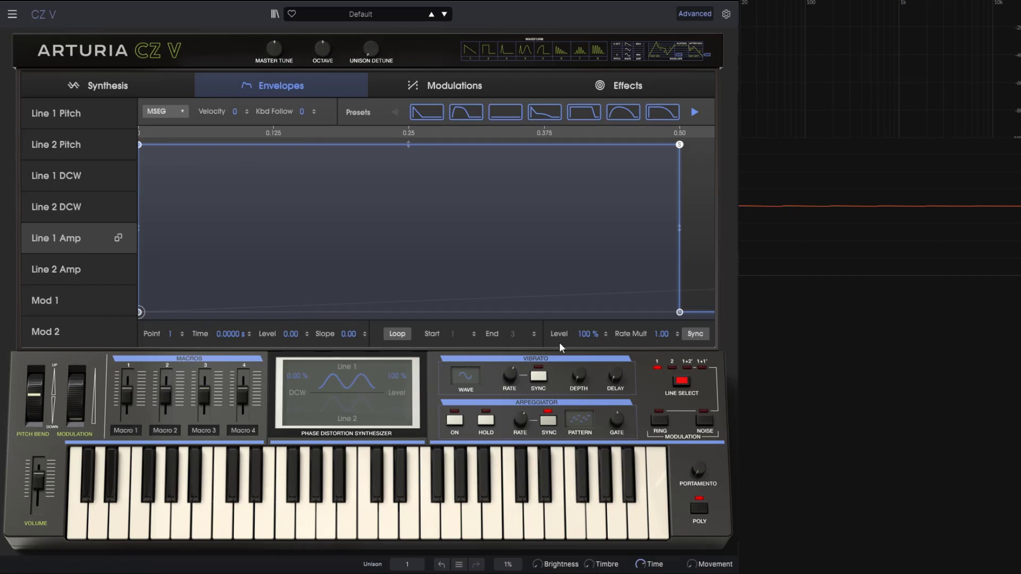
Step: View the generation modes for Line 1's Amp envelope, and switch Line 1's DCW envelope to DADSR mode
left_click(176, 113)
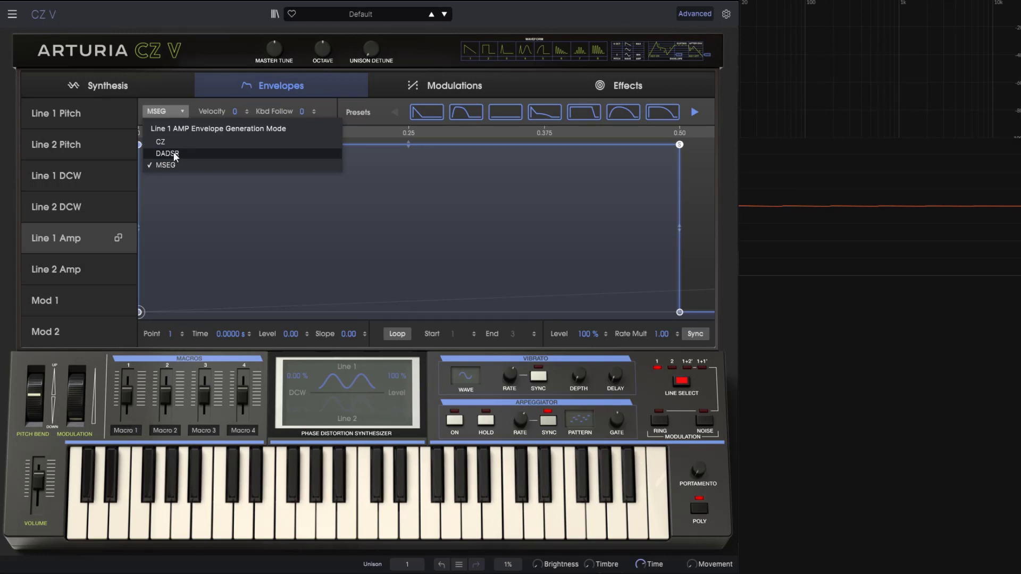
left_click(205, 217)
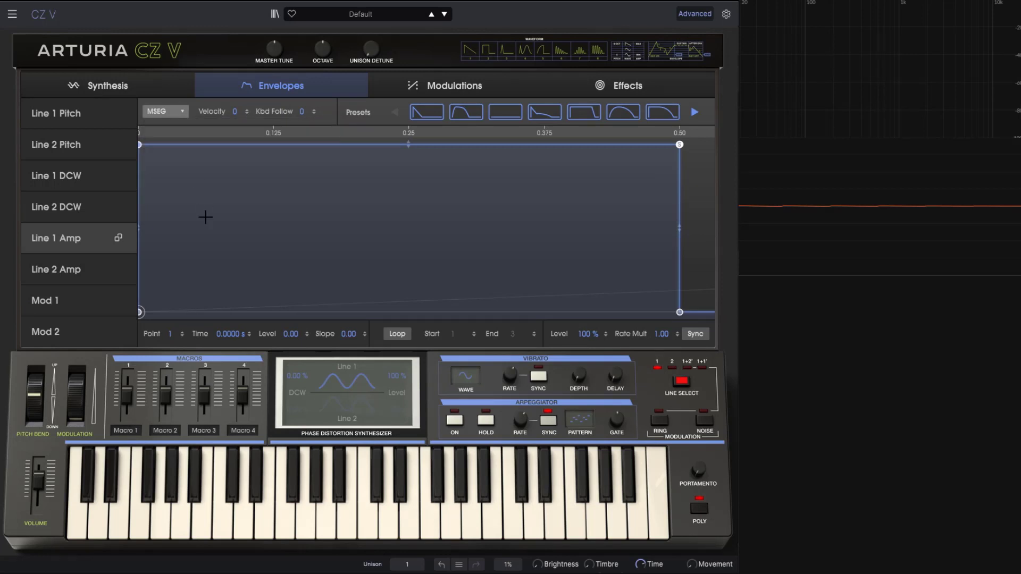
left_click(77, 180)
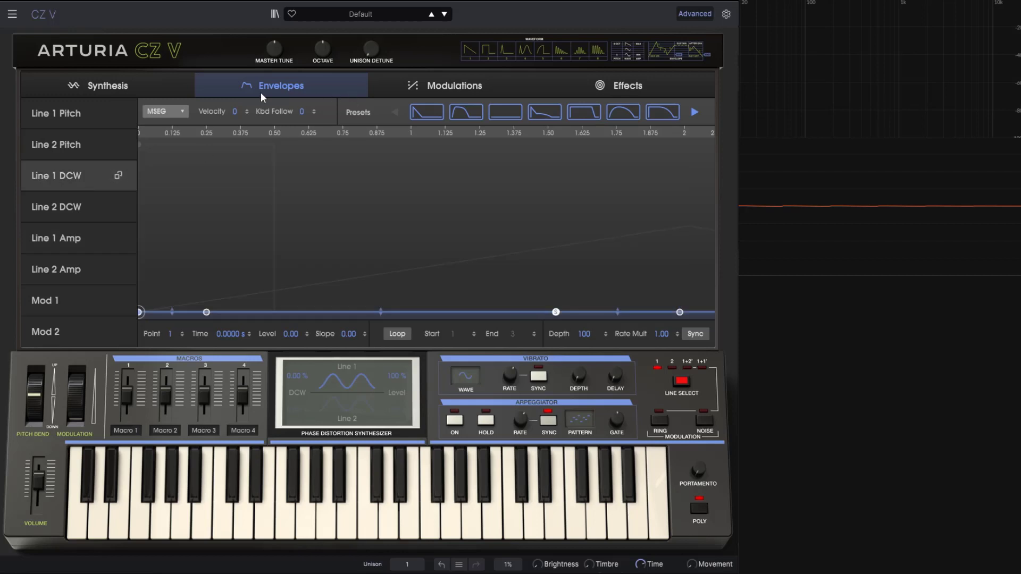
left_click(177, 110)
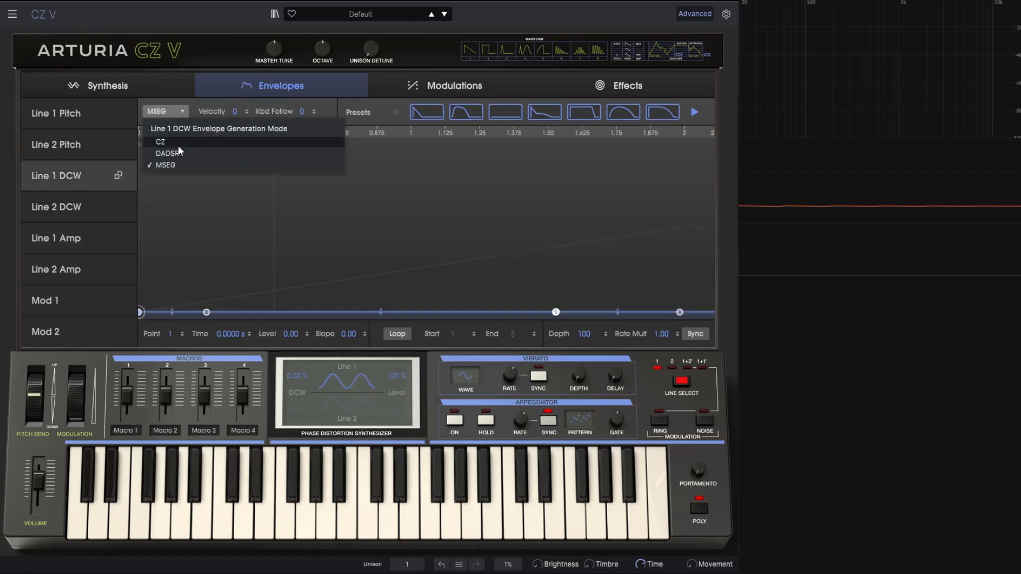
left_click(177, 153)
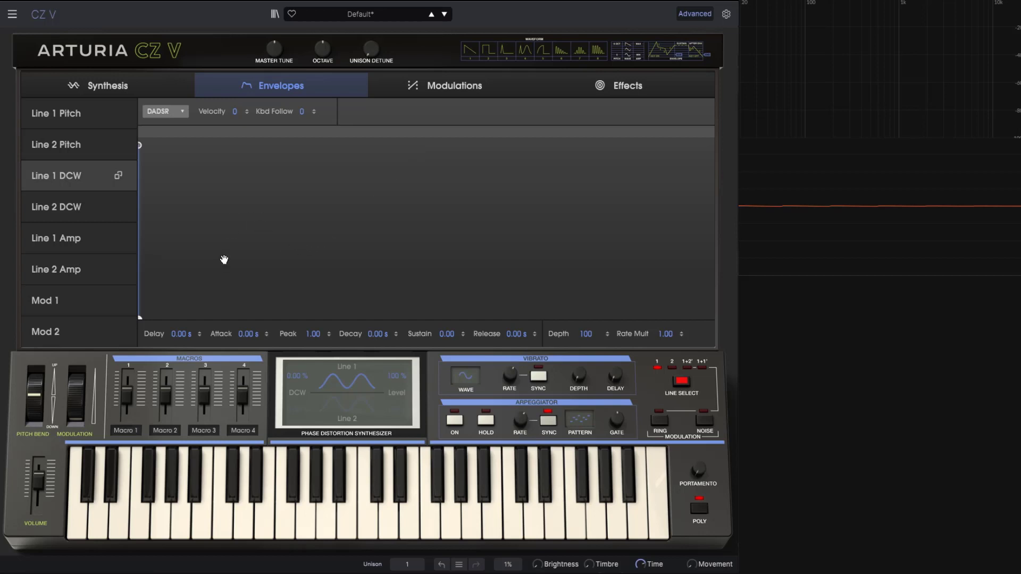
Step: In the Synthesis view, raise Line 1's DCW amount to 8.80 % and set its DCW envelope attack to 0.480 s
left_click(156, 88)
left_click(122, 201)
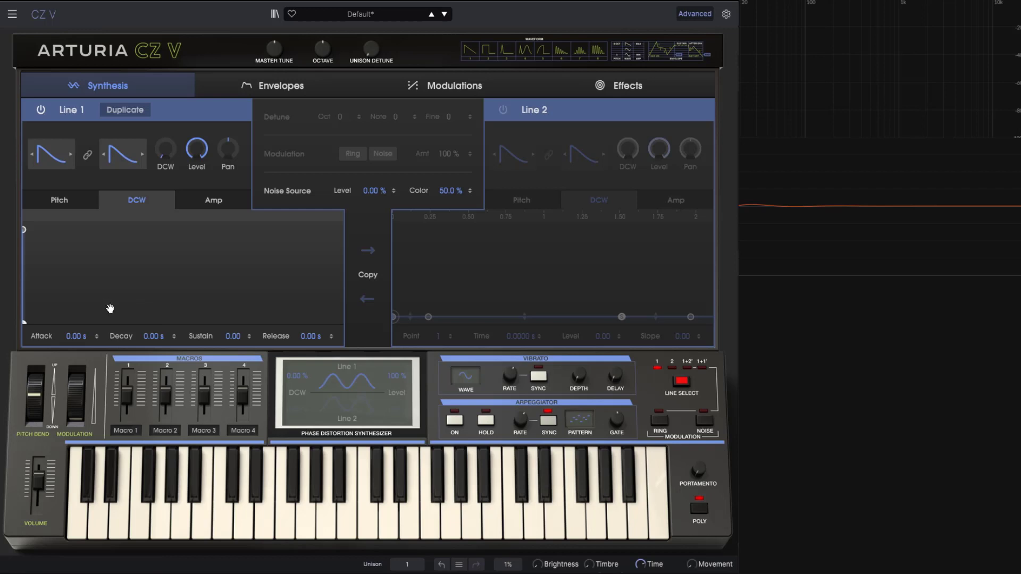
left_click_drag(80, 336, 100, 342)
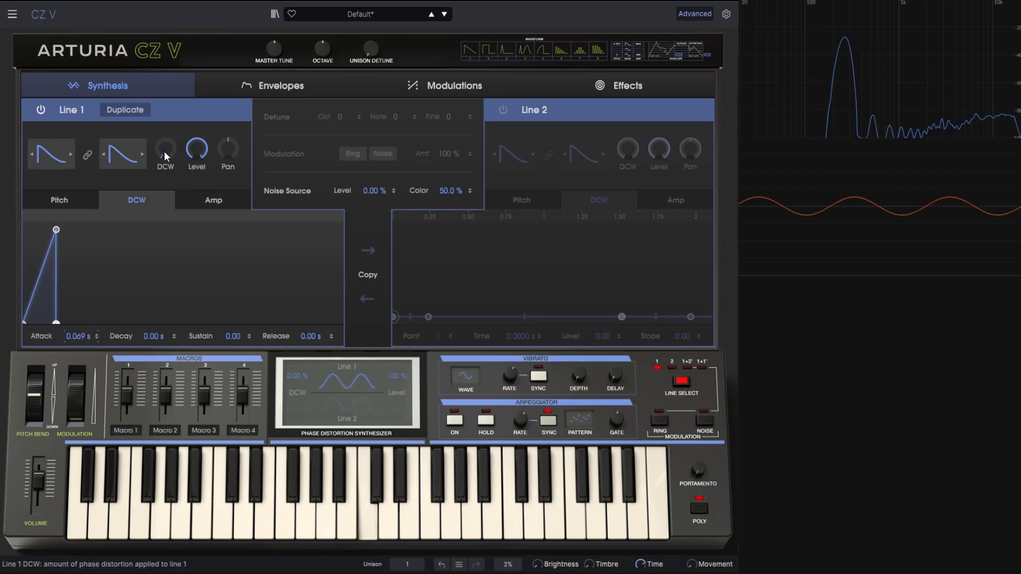
left_click_drag(165, 151, 165, 144)
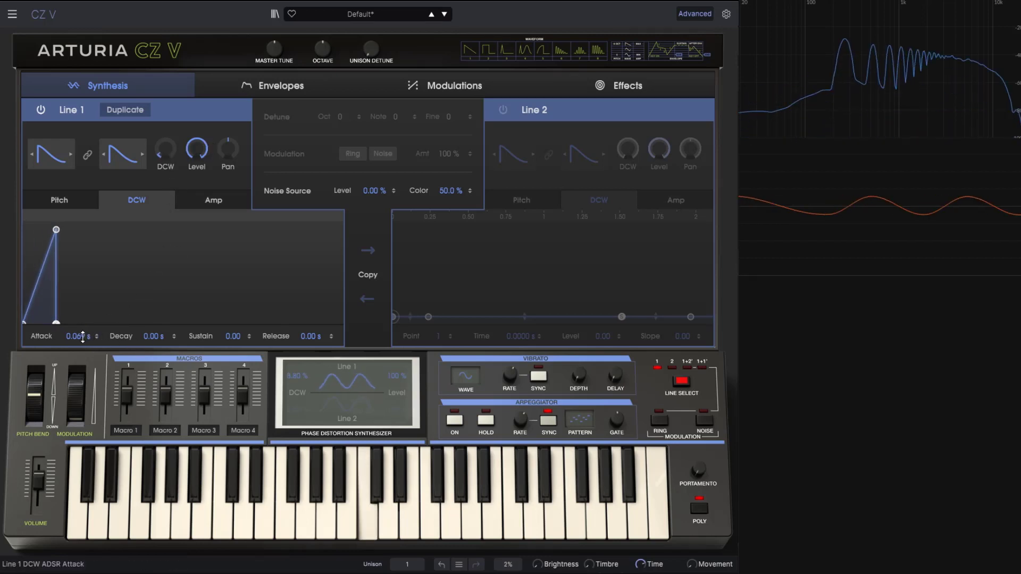
left_click_drag(78, 336, 82, 327)
Step: Set Line 1's DCW envelope decay to 1.02 s, sustain to 0.496 and release to 0.182 s
left_click_drag(154, 336, 154, 308)
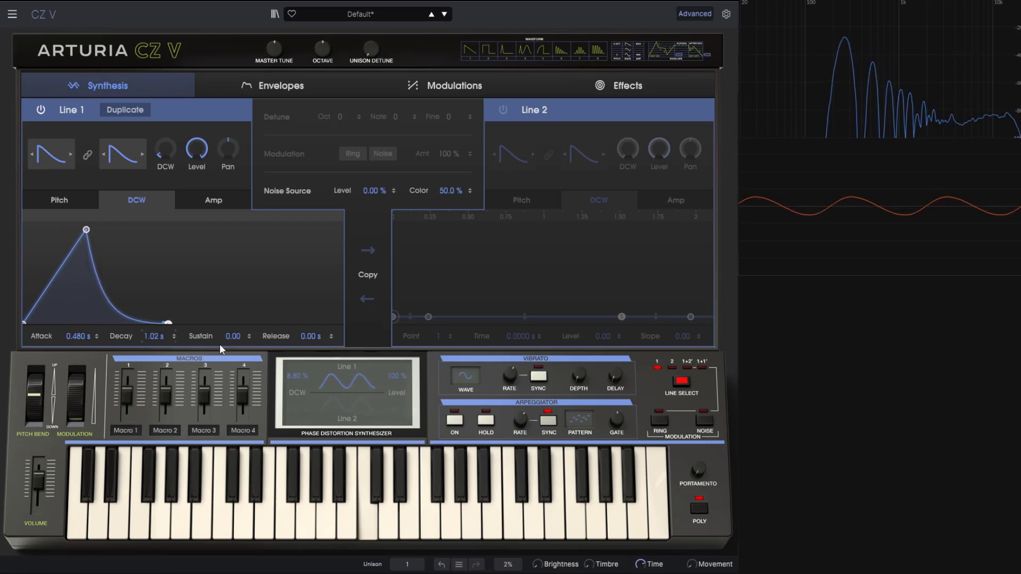
left_click_drag(232, 336, 232, 318)
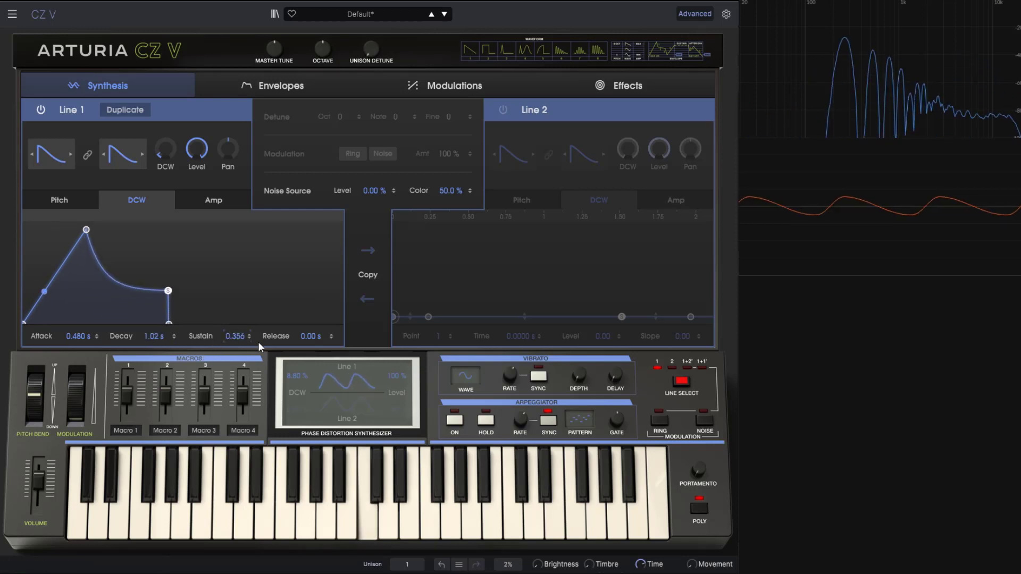
left_click_drag(304, 340, 305, 330)
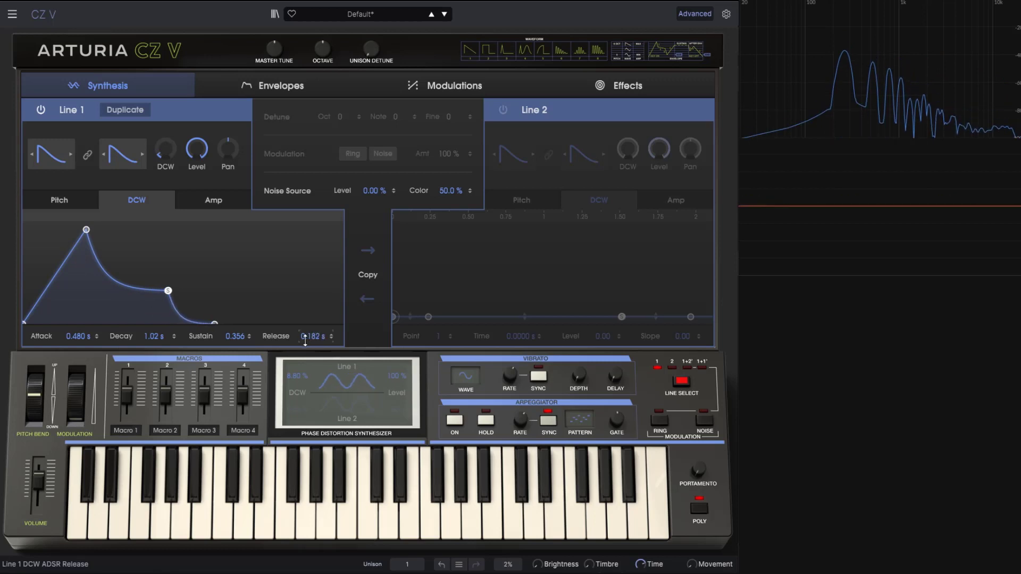
left_click_drag(234, 336, 240, 330)
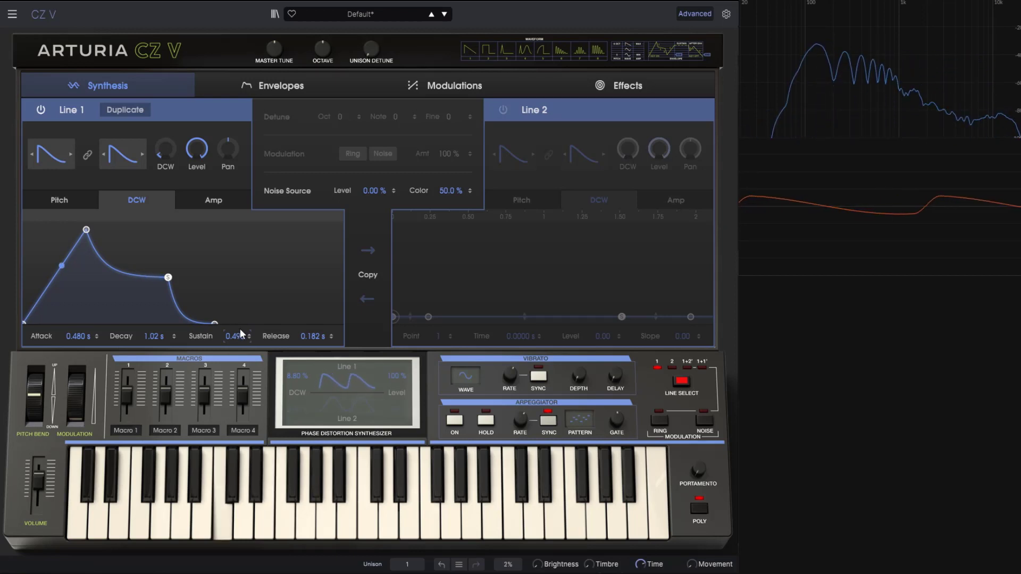
Step: Try delay times such as 1.14 s and 0.947 s on Line 1's DCW envelope in the Envelopes view, returning to 0.00 s
left_click(302, 92)
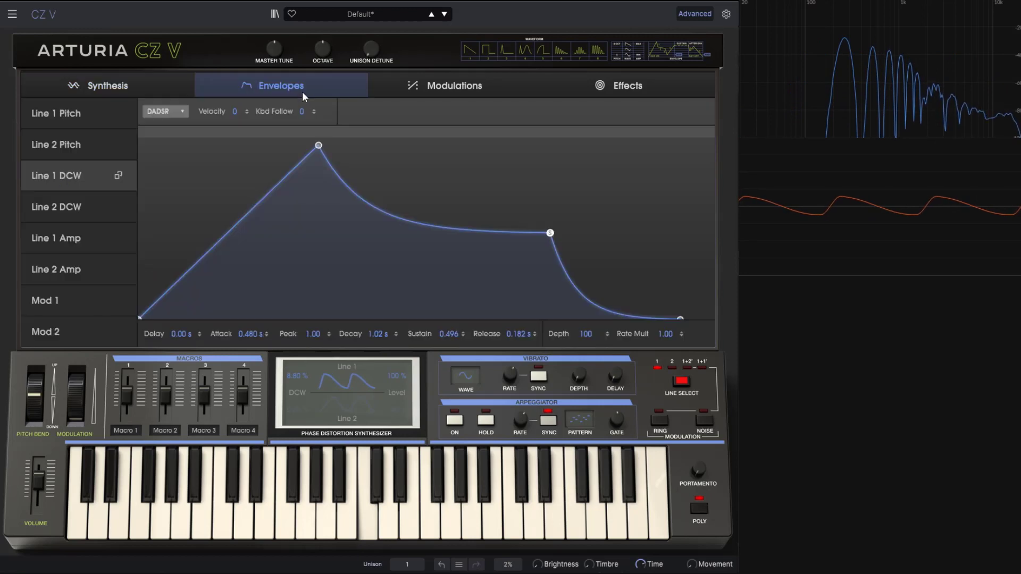
left_click_drag(181, 334, 181, 258)
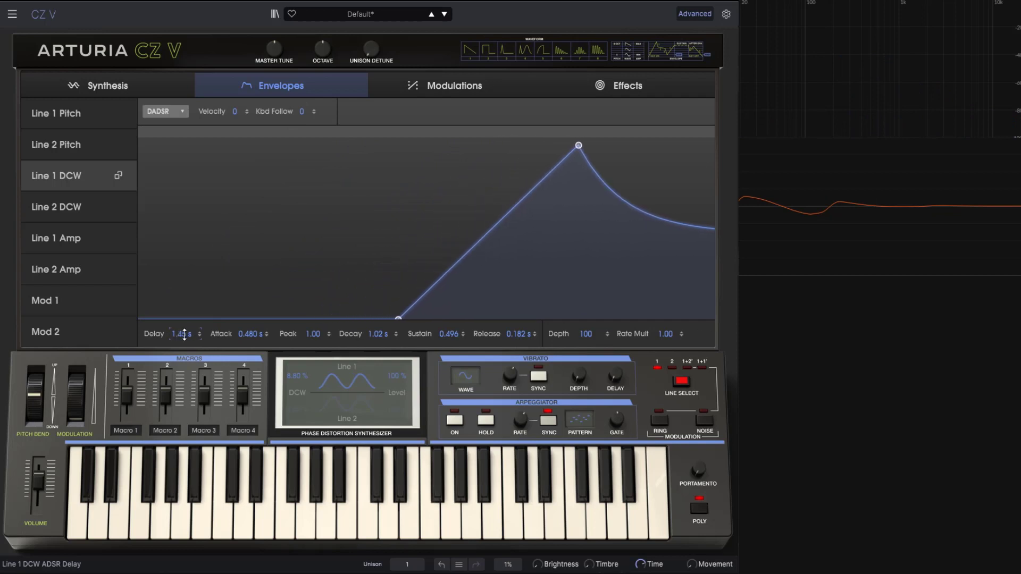
scroll(188, 335, "down", 6)
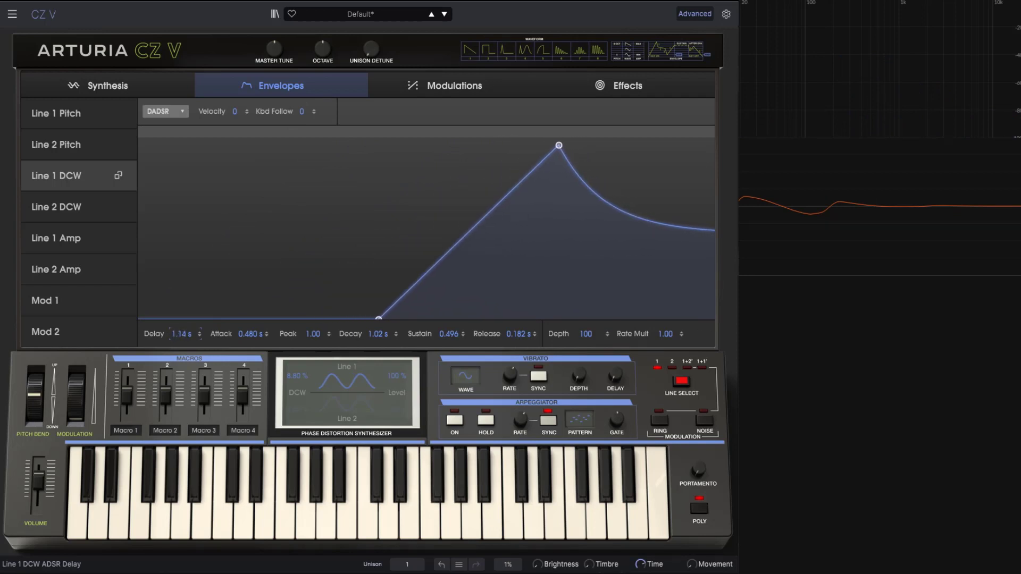
left_click_drag(188, 336, 188, 333)
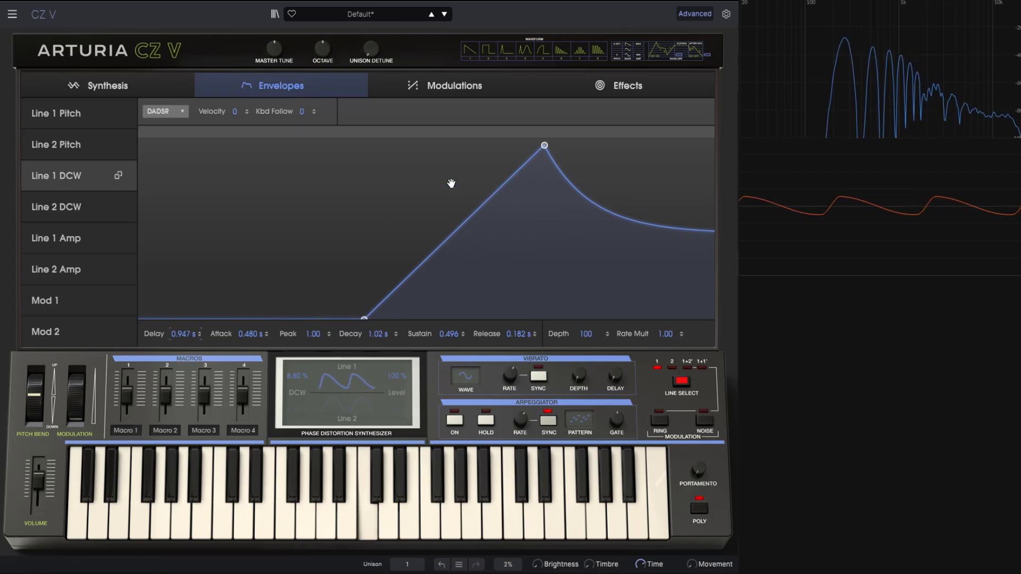
left_click_drag(382, 132, 384, 79)
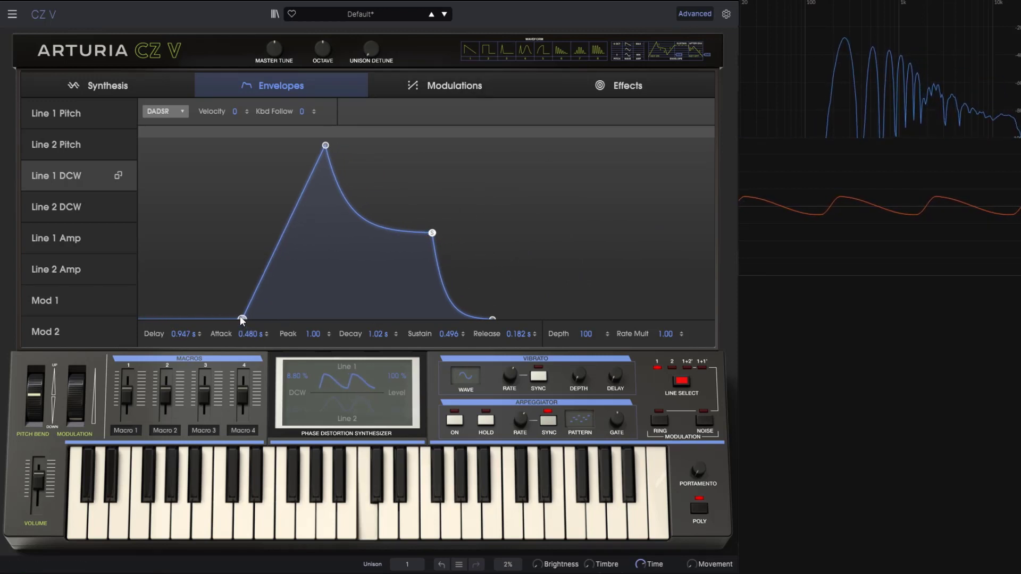
left_click_drag(242, 319, 129, 315)
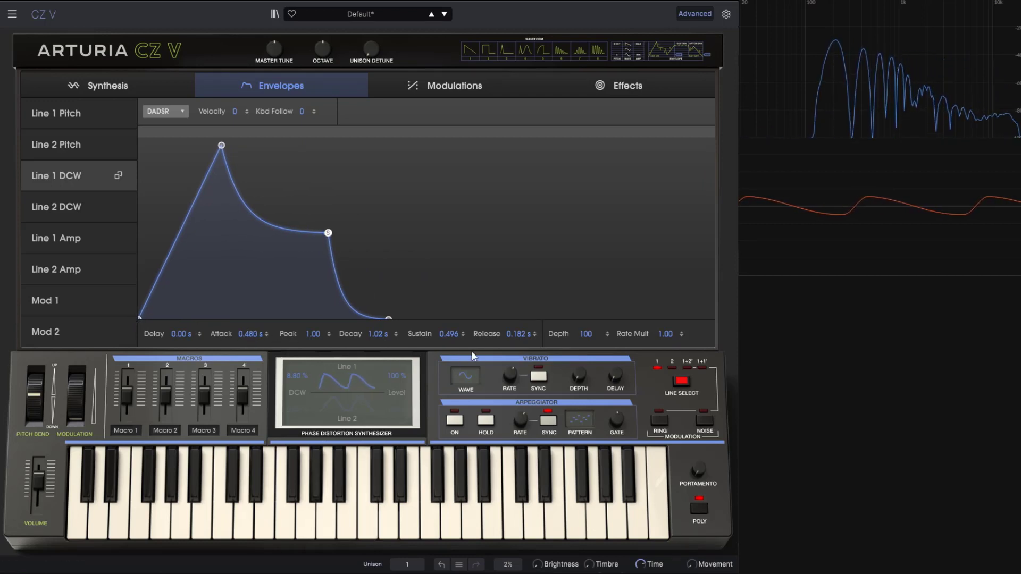
Step: Try a rate multiplier of 0.100 on Line 1's DCW envelope, then reset it to 1.00
mouse_move(314, 334)
left_mouse_down()
mouse_move(314, 371)
mouse_move(314, 333)
left_mouse_up()
left_click_drag(665, 334, 664, 373)
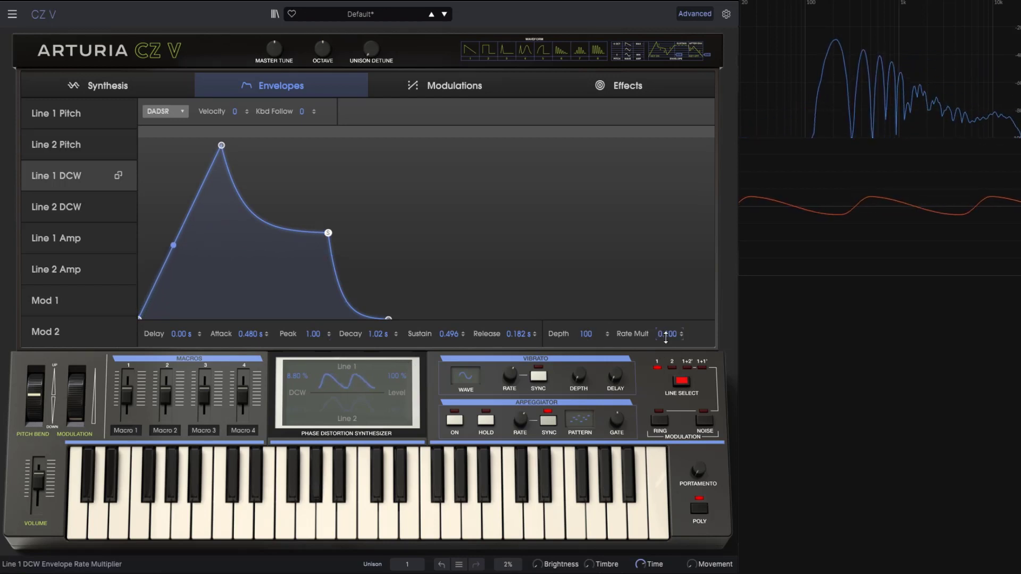
double_click(665, 335)
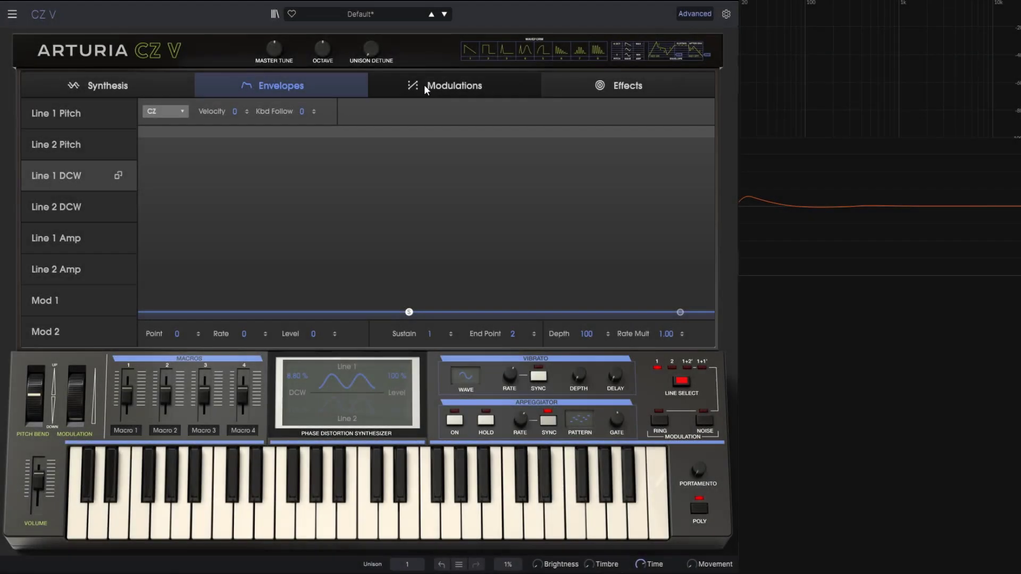
Step: Reload the Default template preset and switch Line 1's DCW envelope to the CZ generation mode
left_click(361, 13)
mouse_move(410, 161)
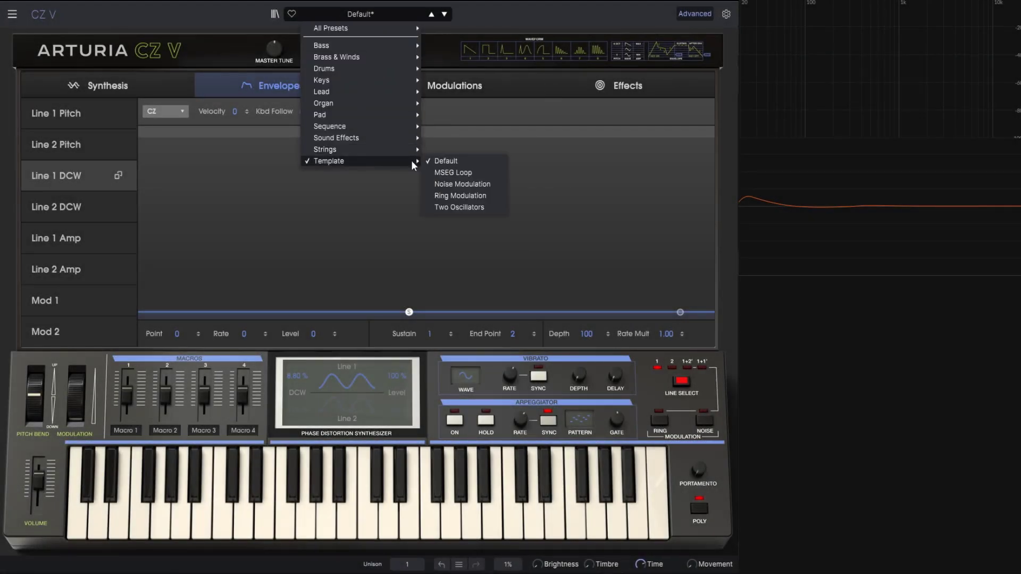
left_click(445, 161)
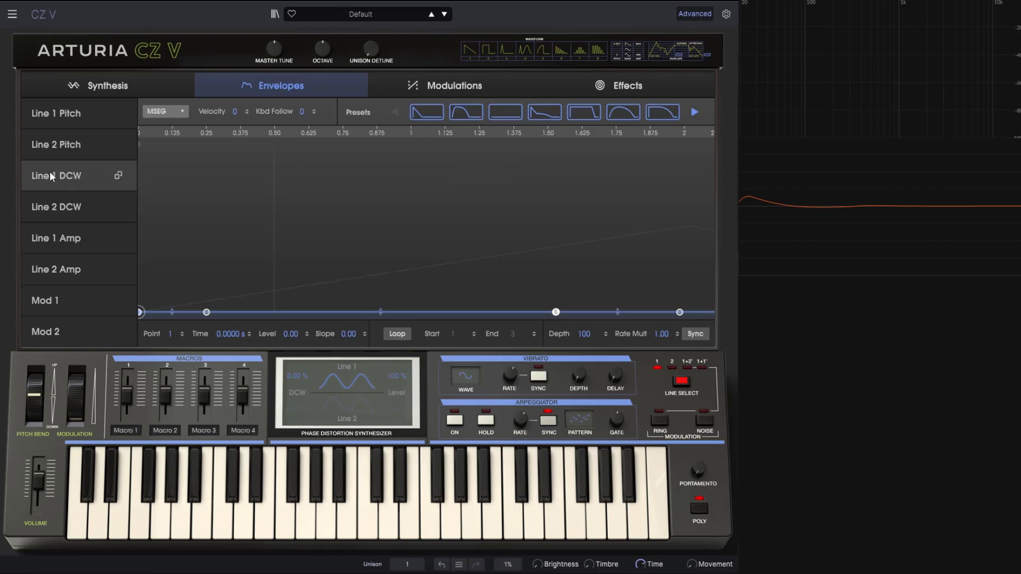
left_click(178, 111)
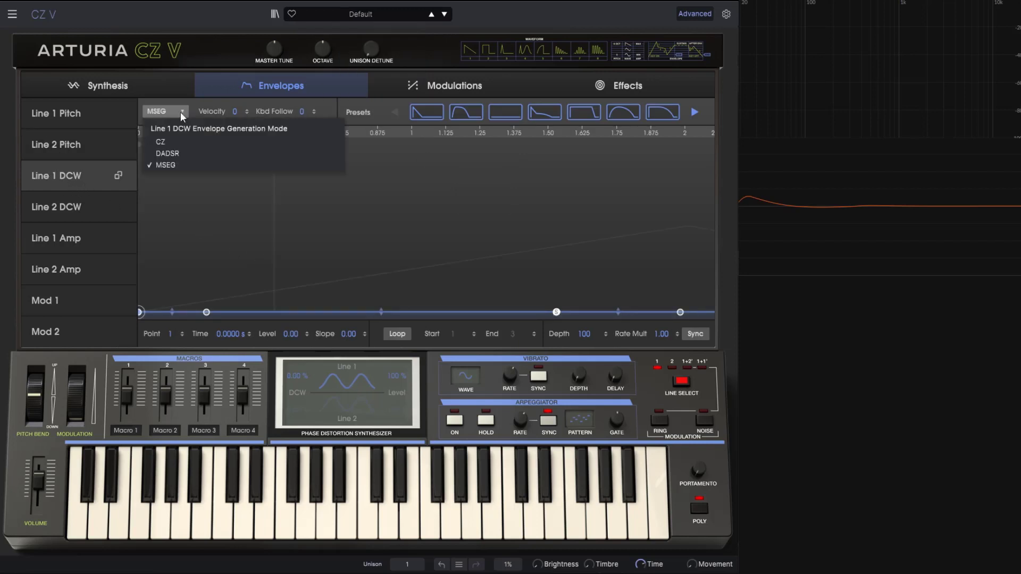
left_click(168, 142)
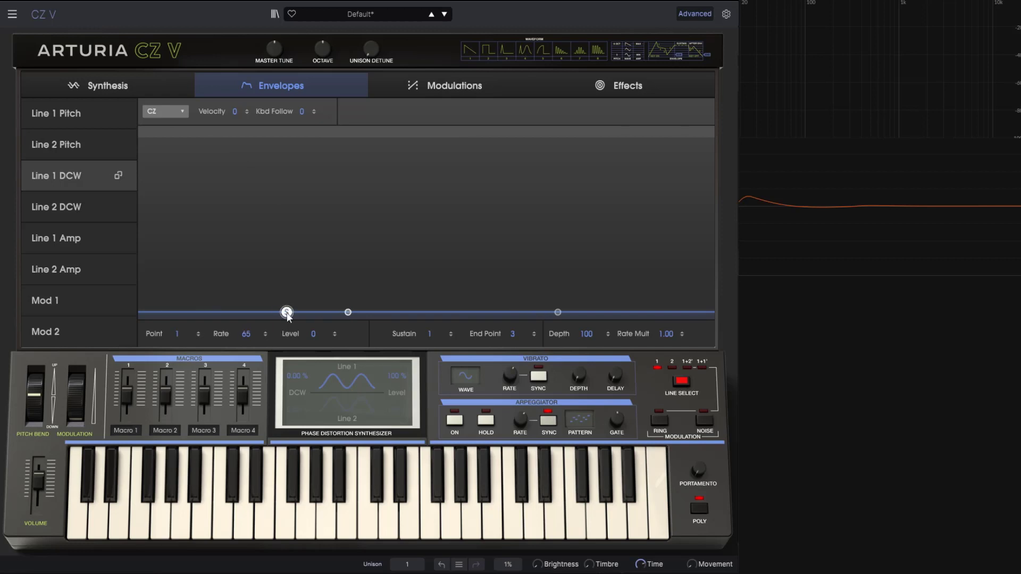
Step: Make point 3 the envelope's sustain point and raise point 1 to level 99, trying rate 81 before returning to rate 50
double_click(558, 312)
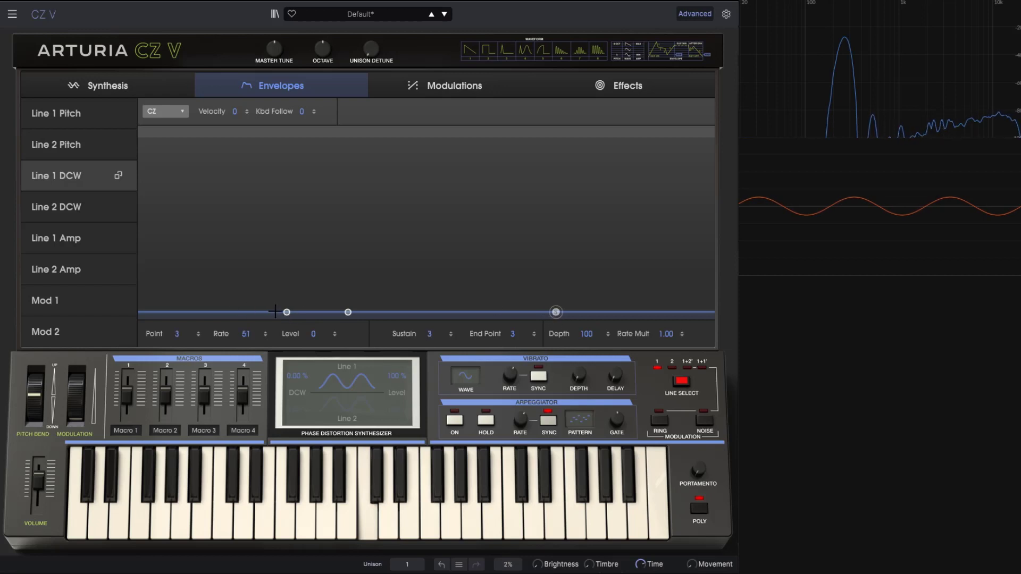
left_click_drag(287, 312, 349, 143)
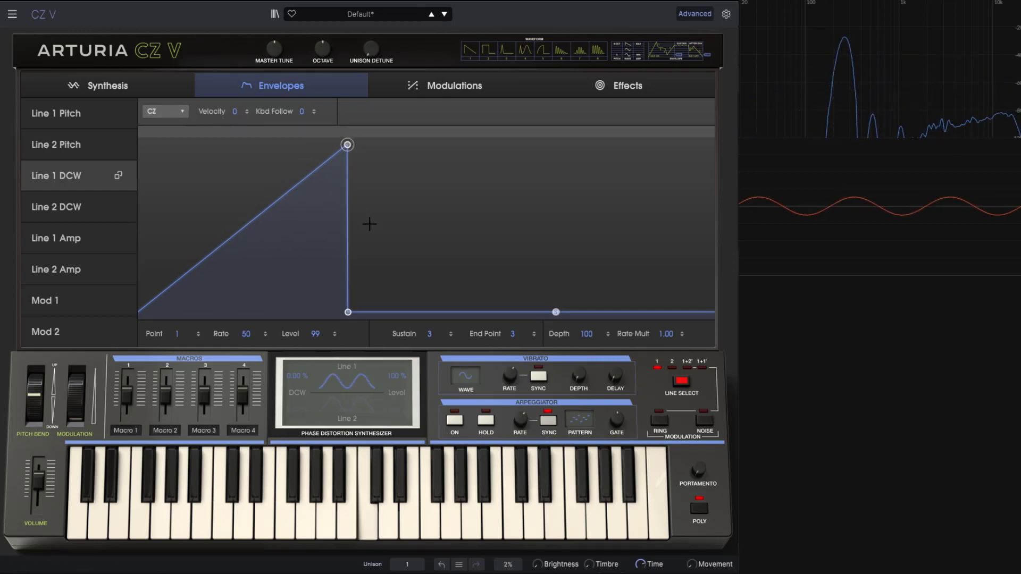
left_click_drag(347, 144, 219, 145)
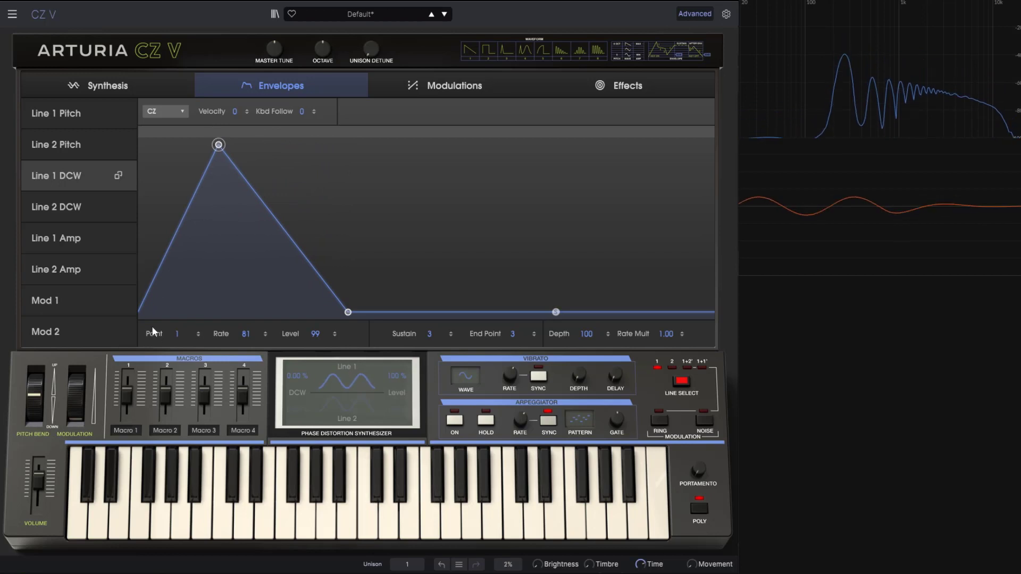
left_click_drag(220, 150, 355, 120)
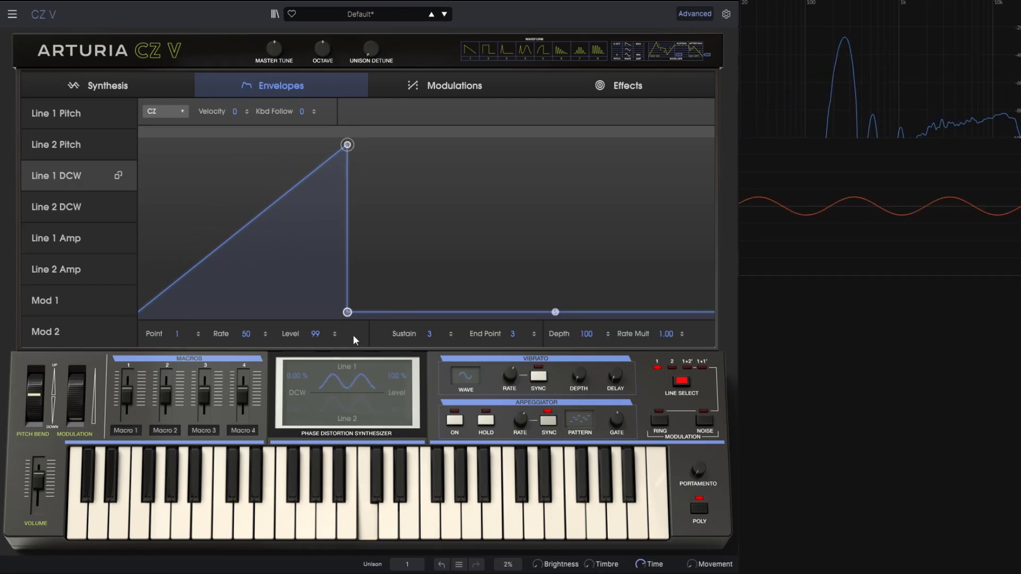
Step: Try point 2 at rate 54 and level 33, drop it to level 0, and lower point 1 to rate 52 and level 45
left_click_drag(349, 318, 513, 266)
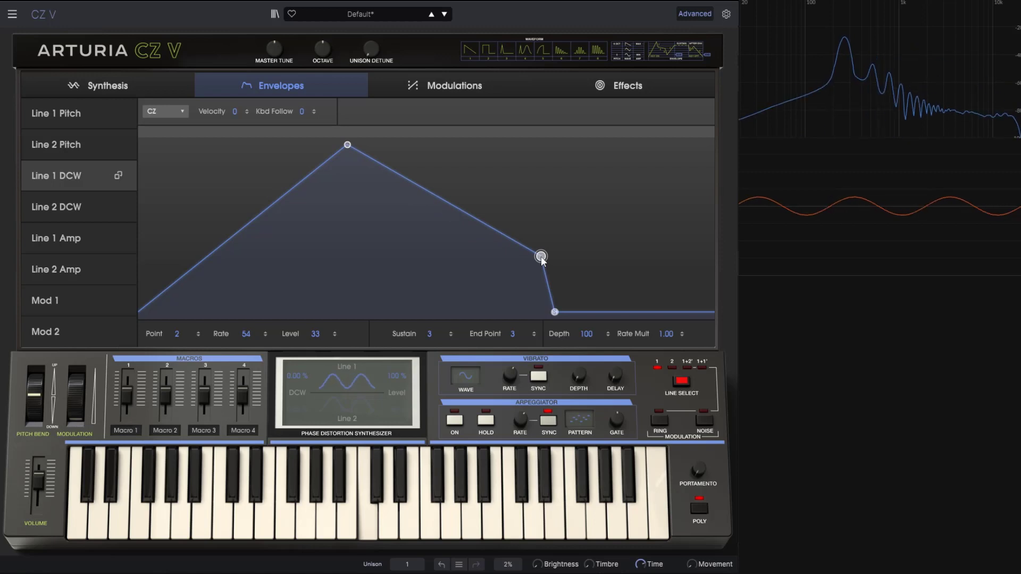
left_click_drag(541, 257, 440, 312)
left_click_drag(347, 144, 340, 236)
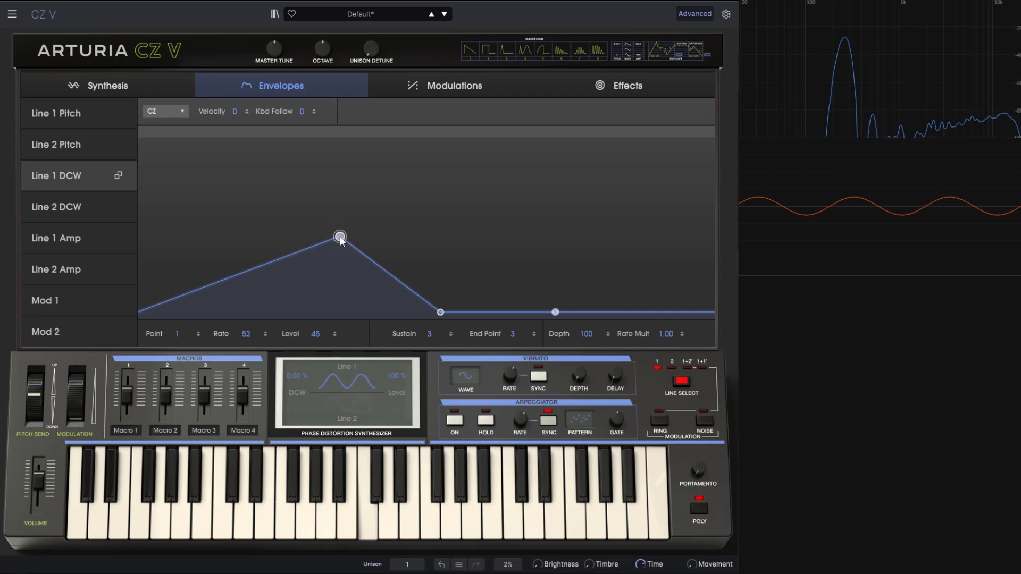
Step: Slow point 1 to rate 28 and raise its level to 99, finishing with its rate at 62
left_click_drag(340, 237, 515, 257)
left_click(441, 313)
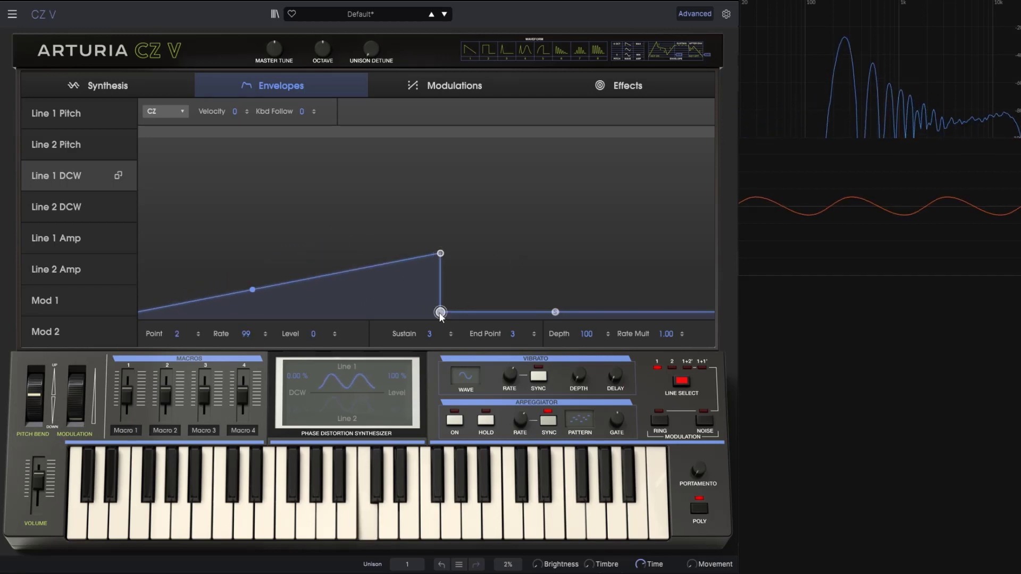
left_click(440, 254)
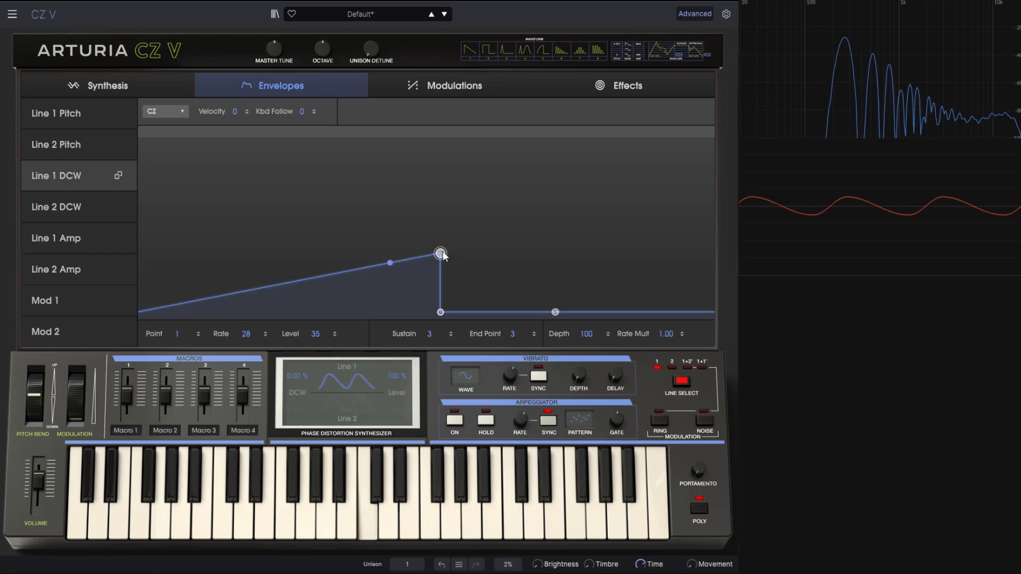
left_click_drag(441, 253, 449, 107)
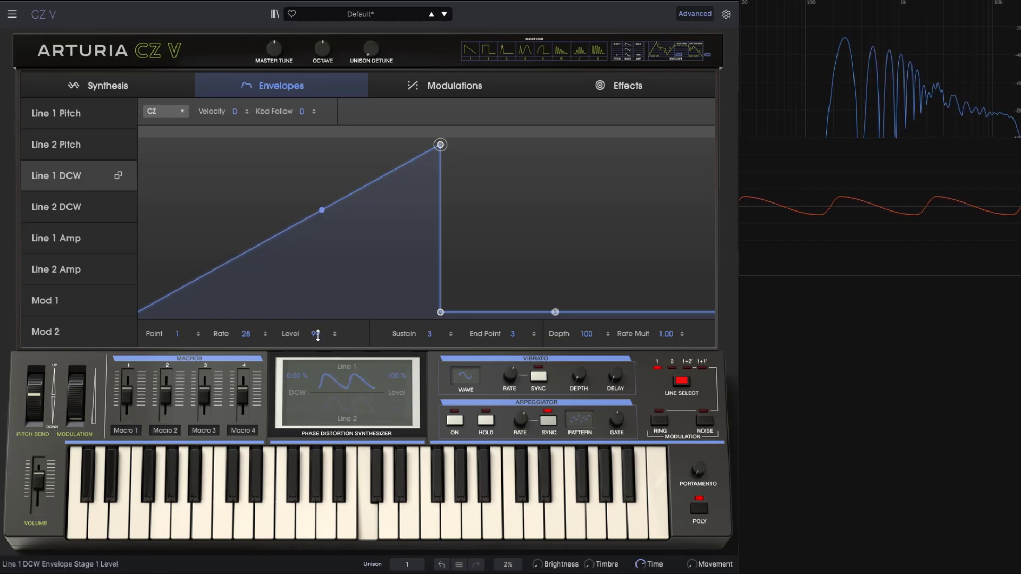
left_click_drag(440, 145, 296, 127)
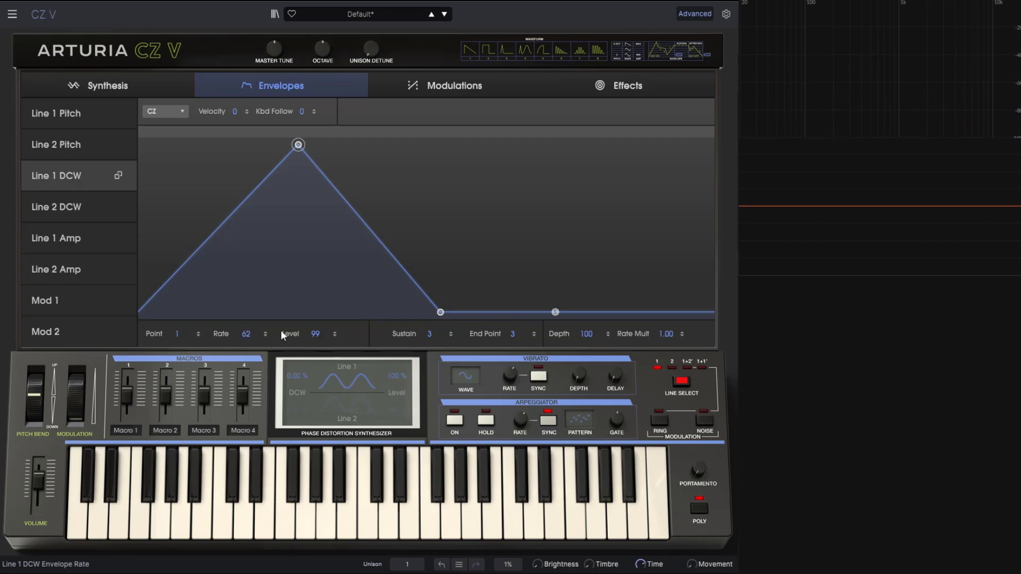
Step: Add two points on the falling segment, shaping a dip at rate 74 and level 56 and a second peak at level 78
double_click(370, 230)
left_click_drag(441, 313, 557, 260)
left_click_drag(370, 234, 408, 217)
left_click_drag(483, 235, 476, 181)
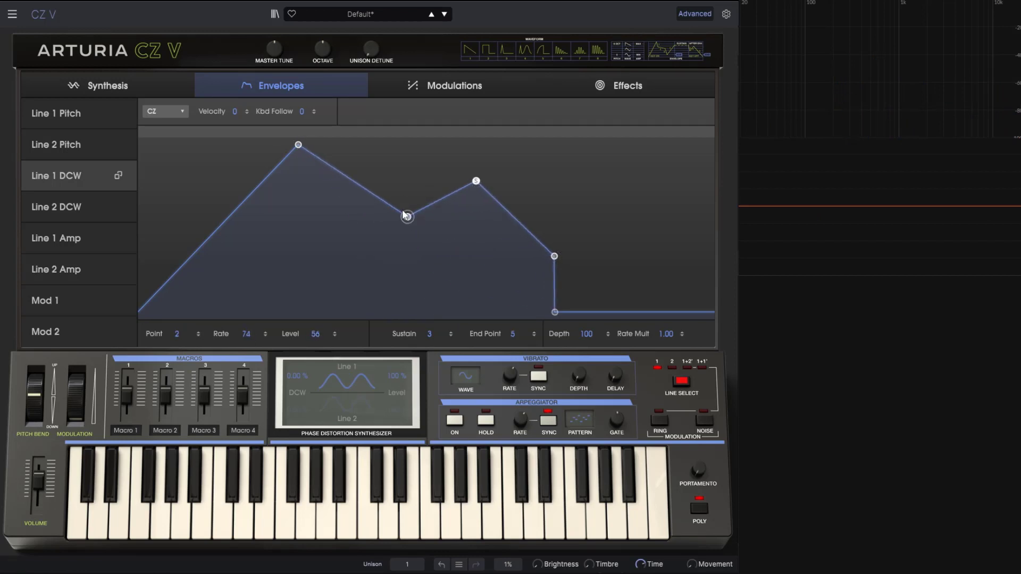
Step: Adjust point 2, the dip in Line 1's DCW envelope, to rate 83 and level 26
left_click_drag(407, 216, 372, 230)
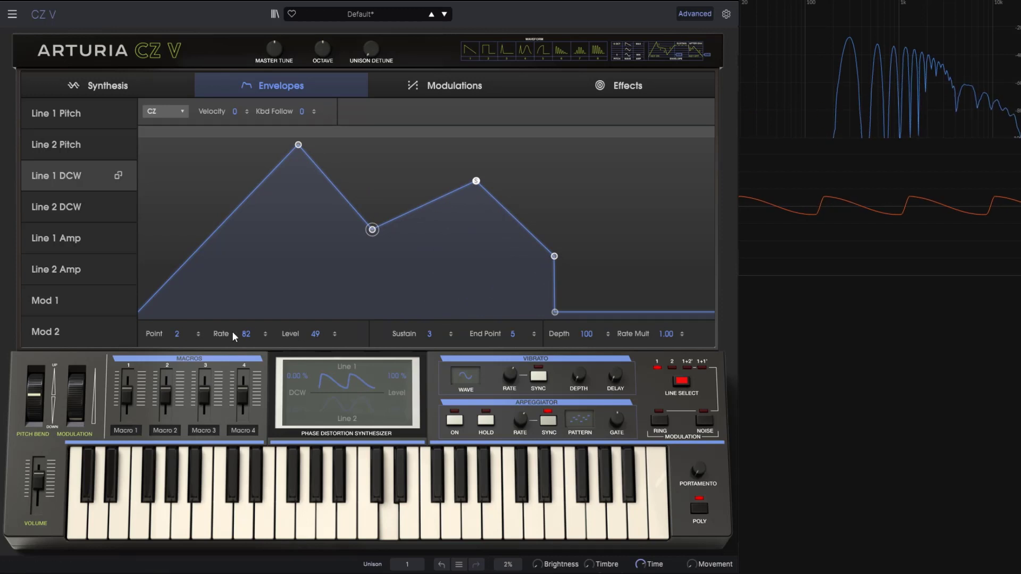
mouse_move(234, 336)
left_mouse_down()
mouse_move(234, 326)
mouse_move(233, 351)
mouse_move(234, 338)
left_mouse_up()
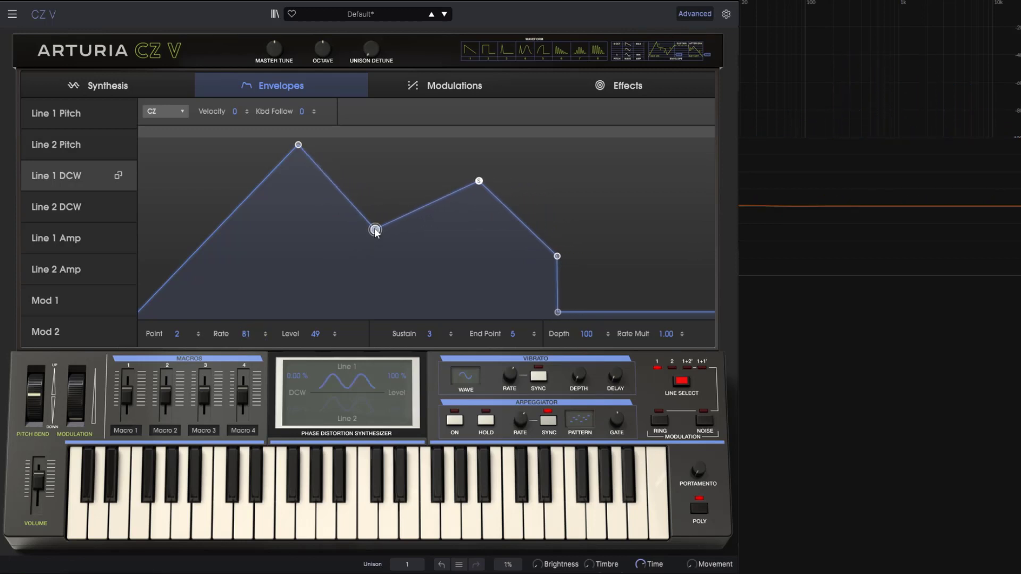
left_click_drag(375, 232, 354, 230)
left_click_drag(249, 333, 249, 337)
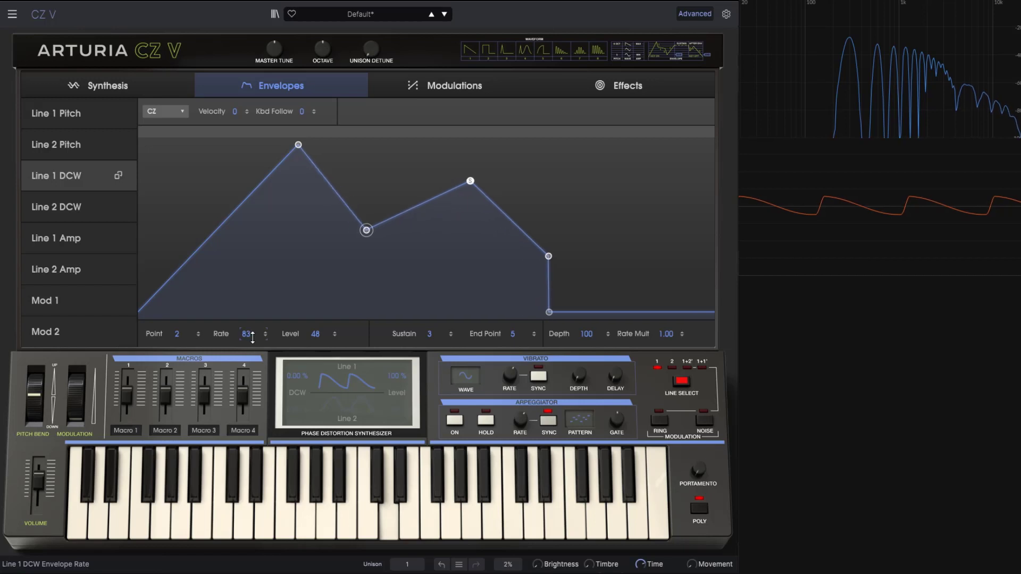
left_click_drag(316, 332, 315, 361)
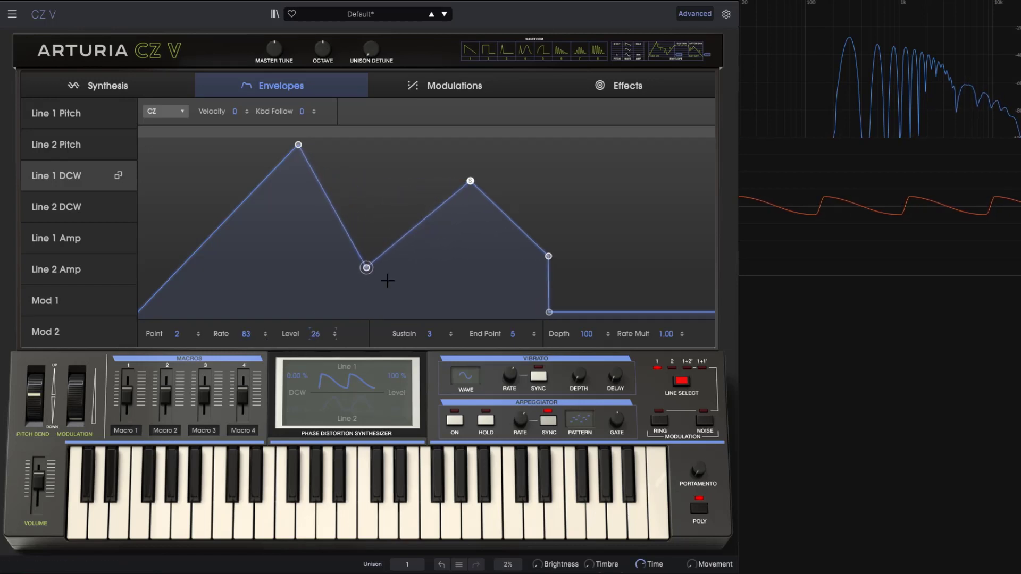
Step: Set point 1 of the DCW envelope to rate 69 and the envelope's end point to 8
left_click(297, 145)
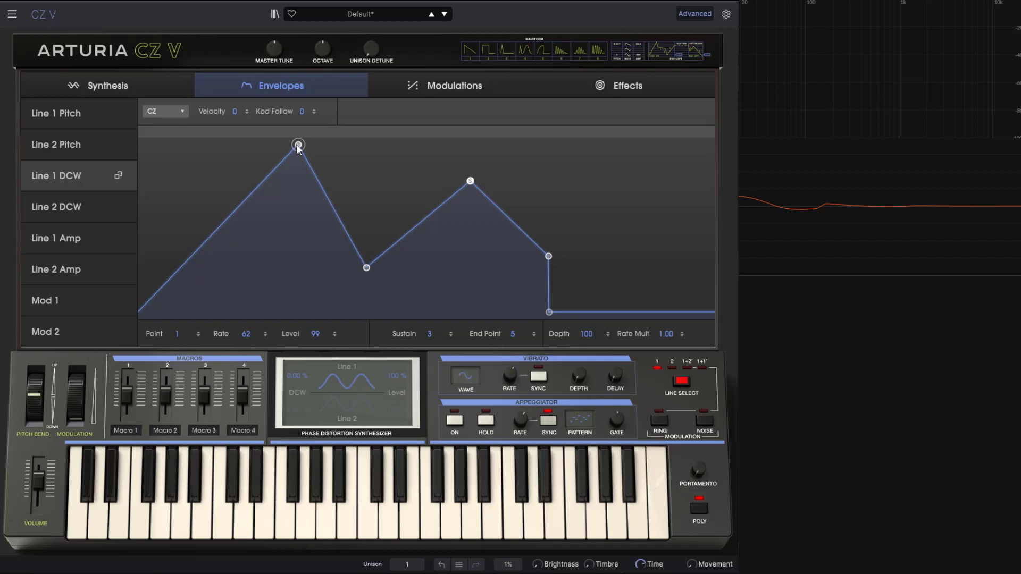
left_click_drag(298, 146, 265, 133)
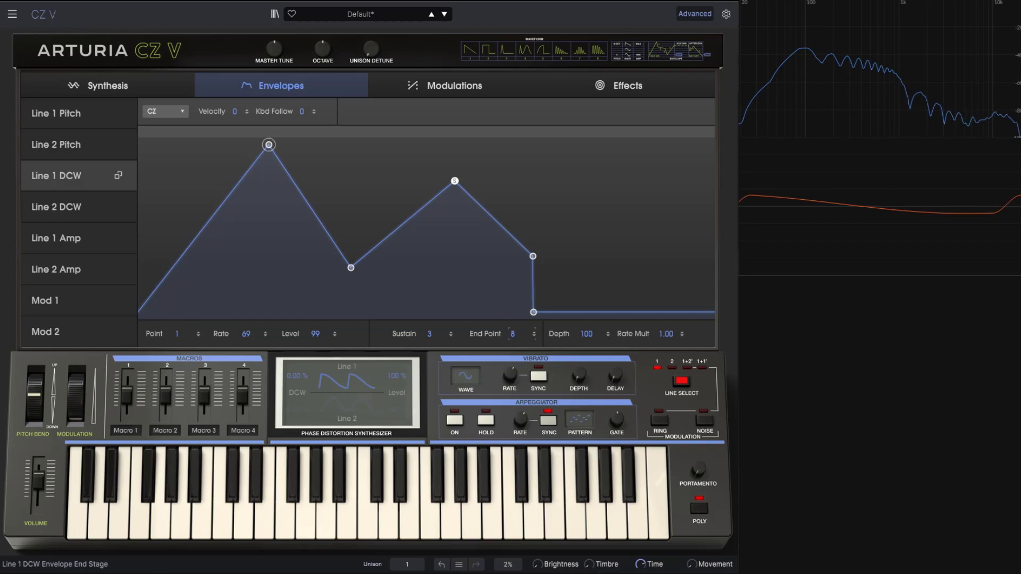
mouse_move(522, 334)
left_mouse_down()
mouse_move(522, 345)
mouse_move(522, 324)
left_mouse_up()
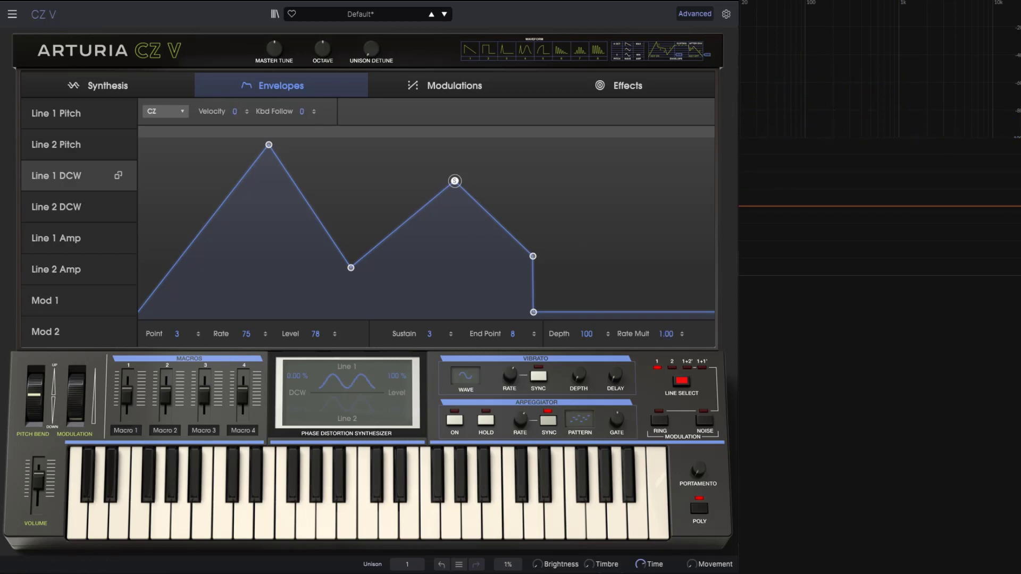
Step: Switch Line 1's DCW envelope back to the MSEG generation mode
left_click(183, 111)
left_click(177, 161)
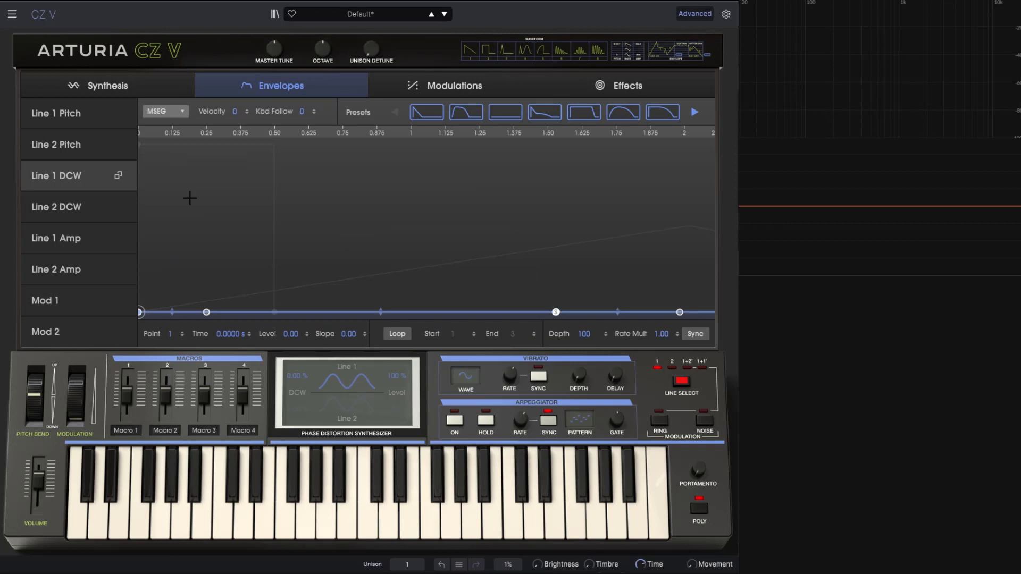
Step: Check the Modulations and Envelopes views and return to the Synthesis view
left_click(466, 87)
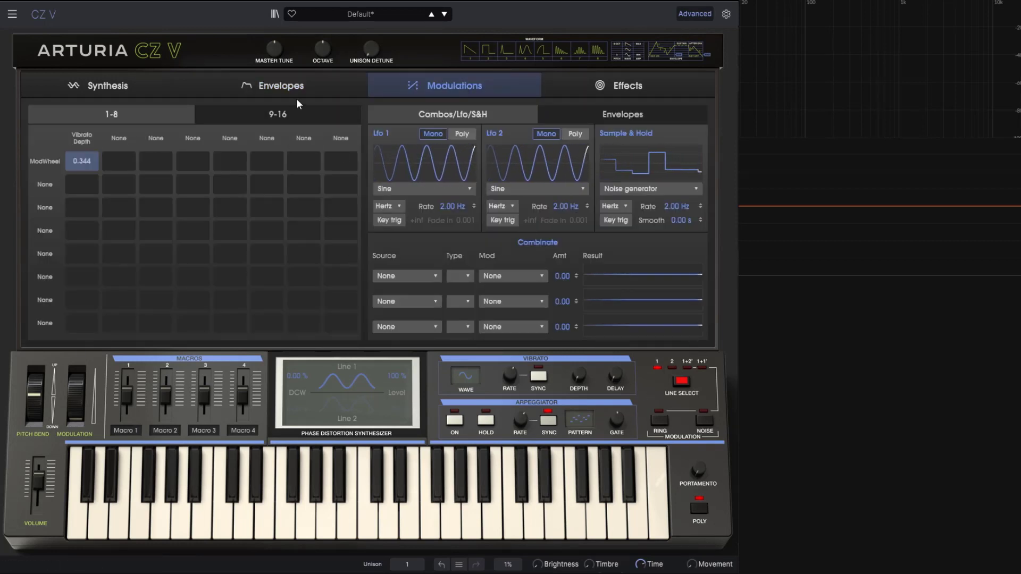
left_click(285, 90)
left_click(129, 83)
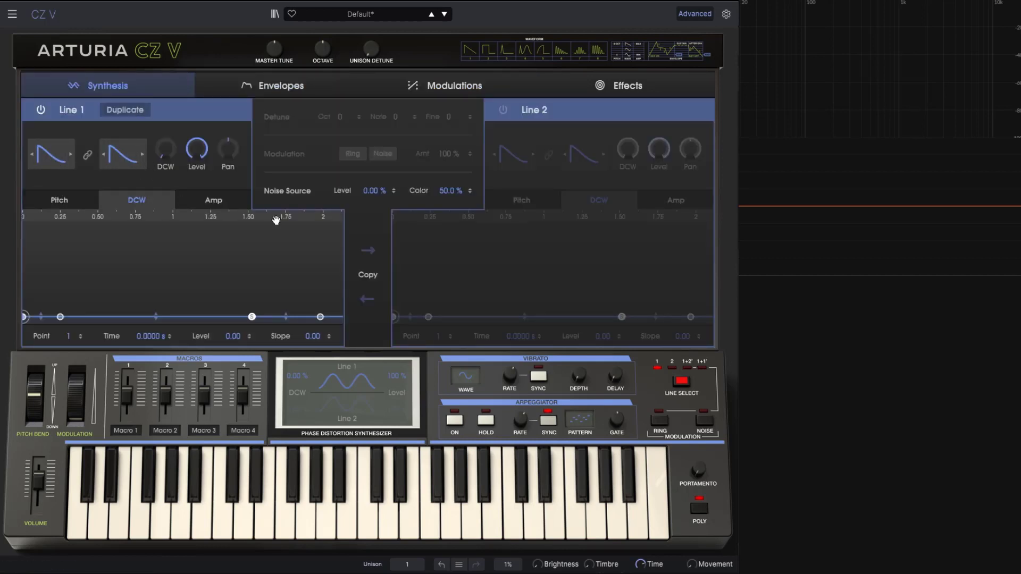
left_click(269, 93)
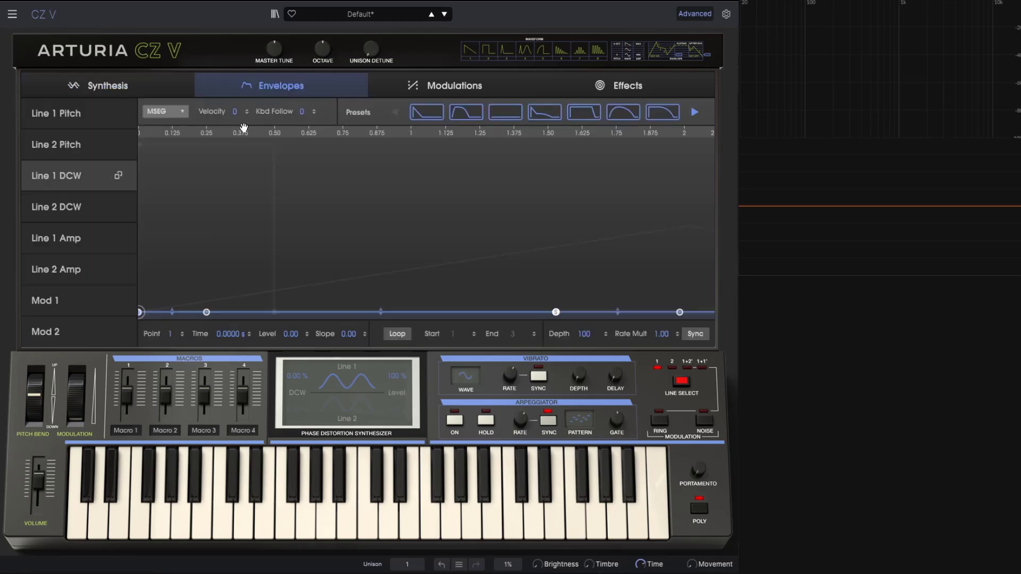
left_click(121, 90)
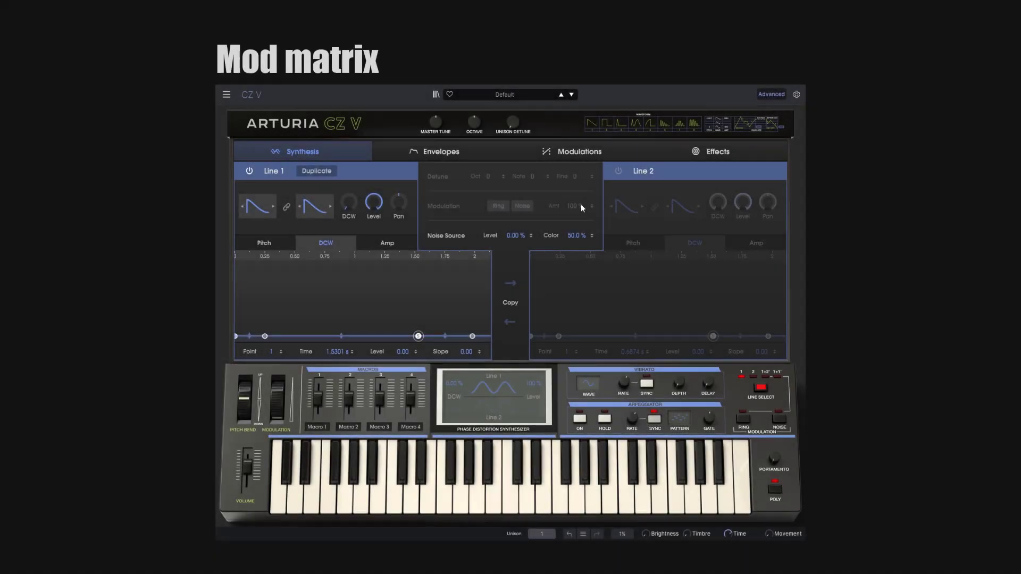
Step: Show the modulation matrix, view its 9-16 page and return to the 1-8 page
left_click(567, 152)
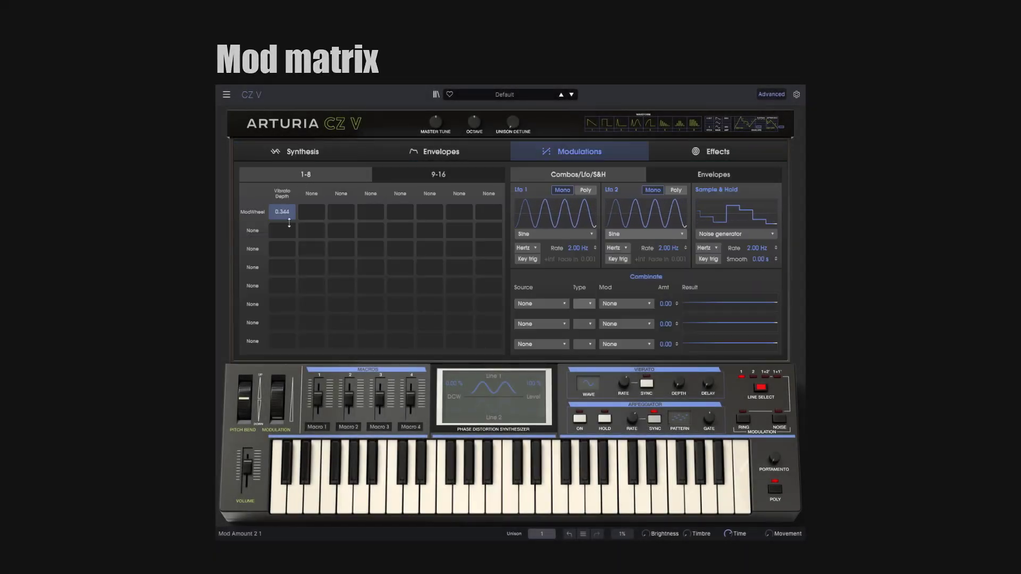
left_click(409, 177)
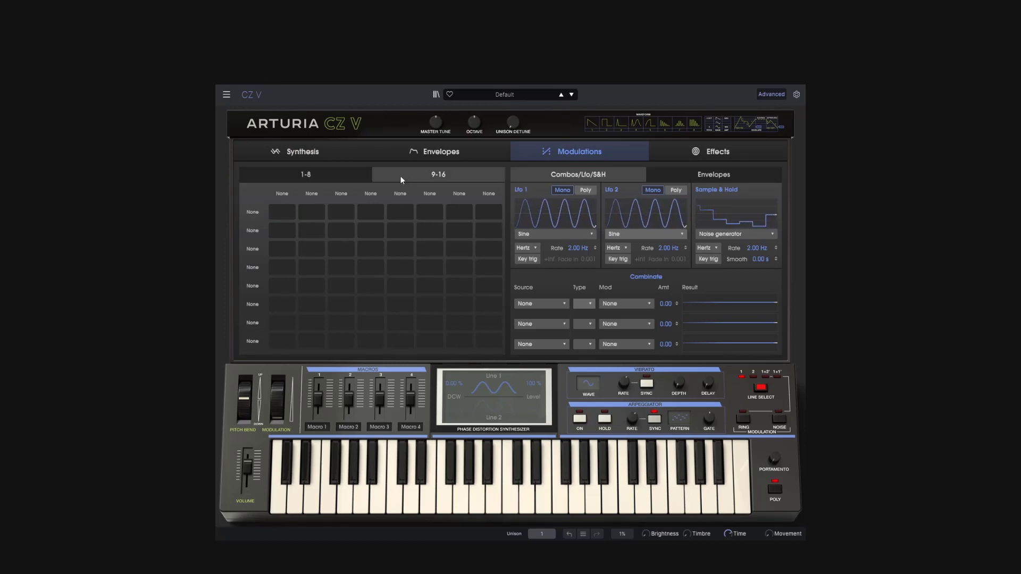
left_click(325, 173)
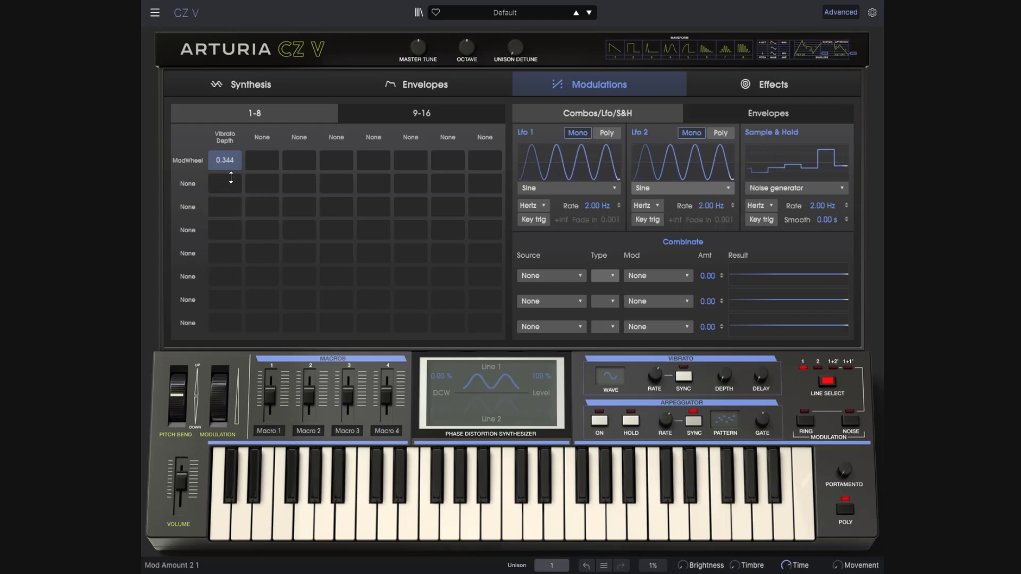
Step: Examine the source choices for the ModWheel row and the destination choices for the Vibrato Depth column in the modulation matrix
left_click(190, 161)
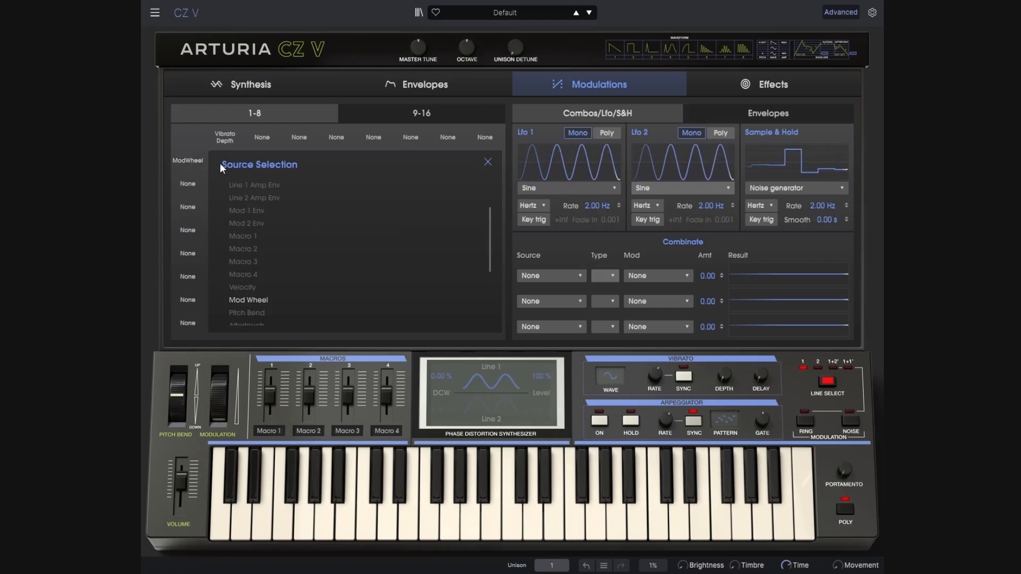
left_click(489, 162)
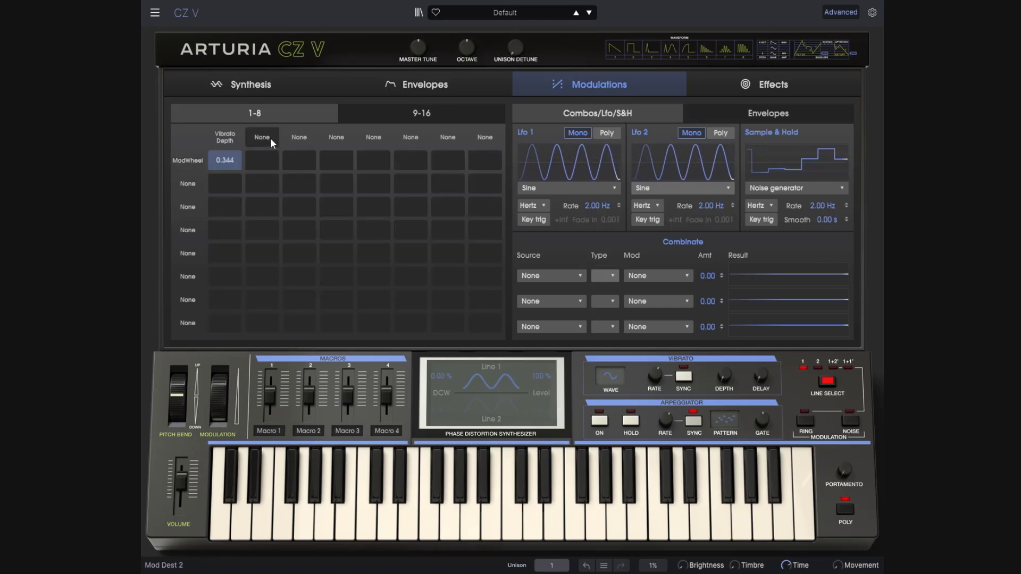
left_click(225, 137)
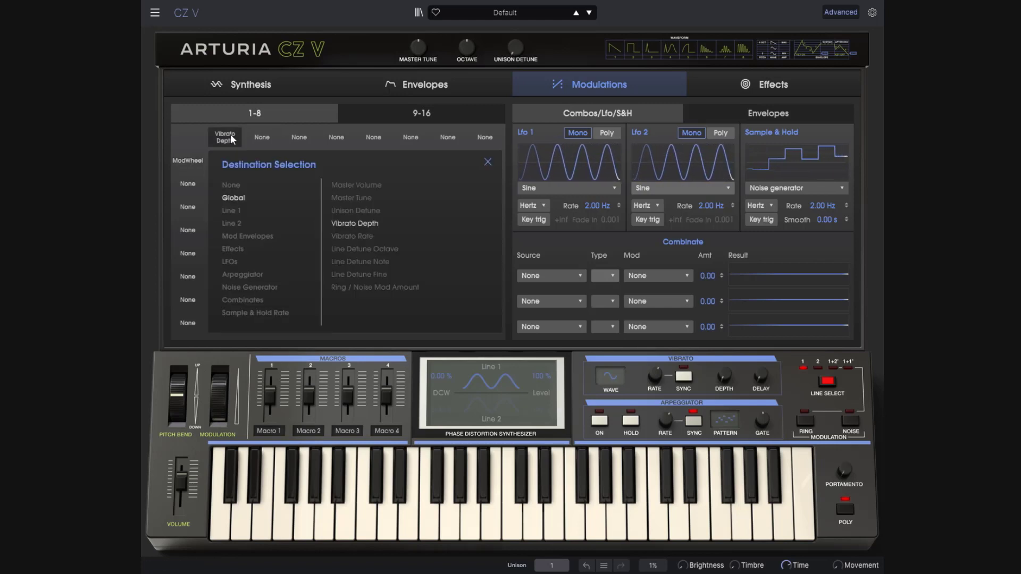
left_click(487, 162)
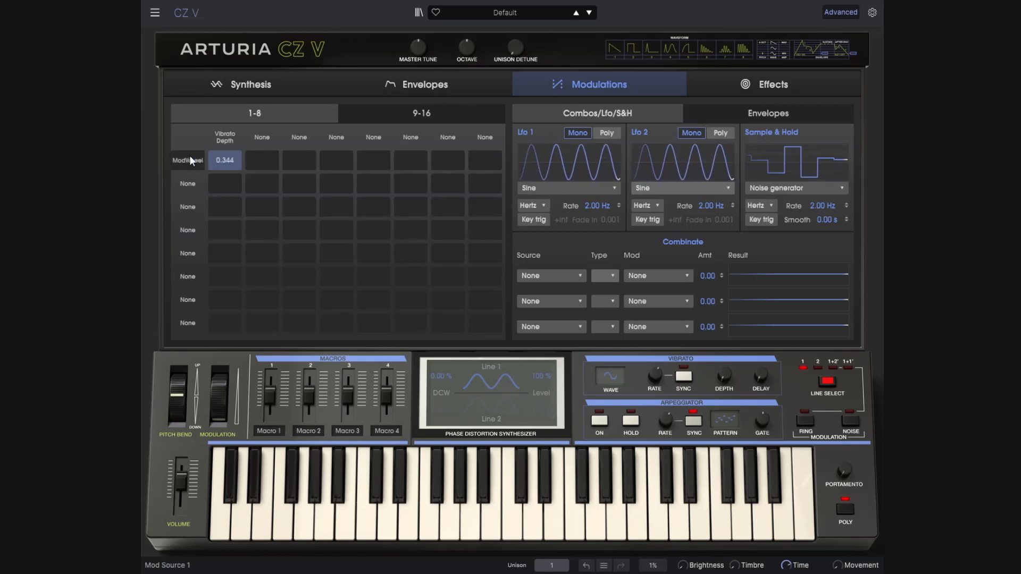
left_click(220, 141)
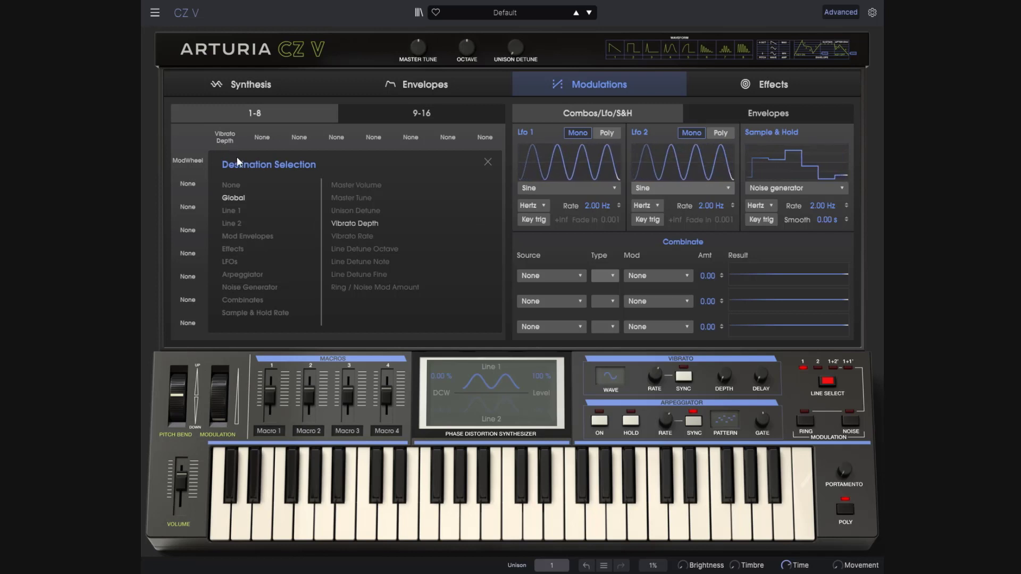
left_click(486, 161)
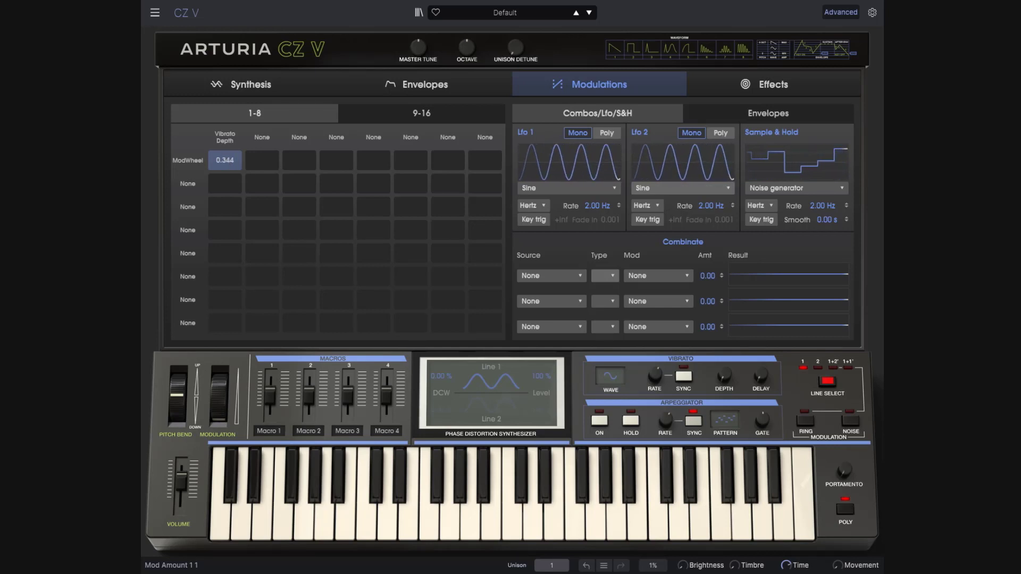
Step: Reassign the mod wheel's Vibrato Depth routing to Line 1 DCW and set its amount to 0.304
left_click_drag(225, 162, 226, 158)
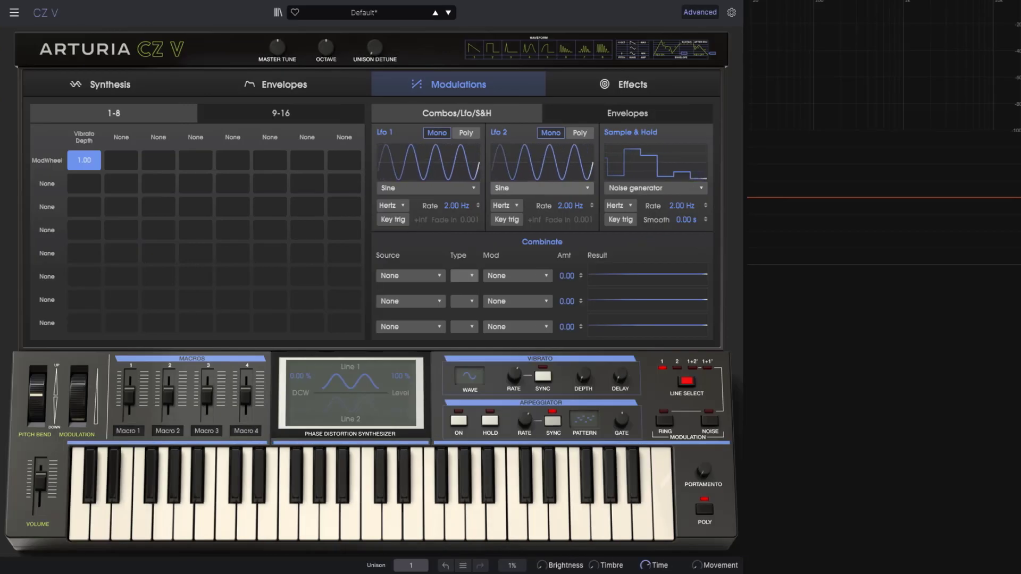
left_click(89, 139)
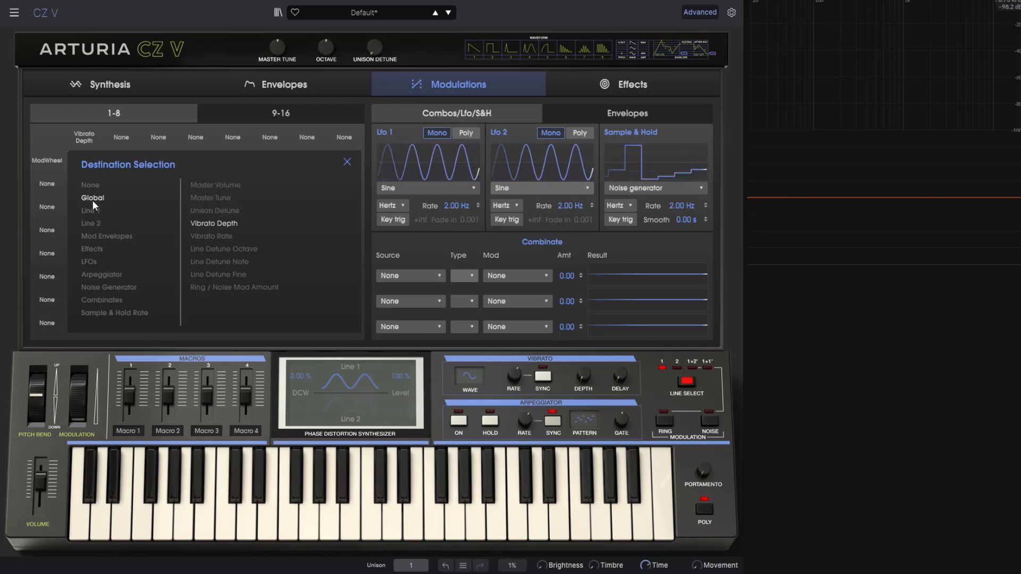
left_click(95, 215)
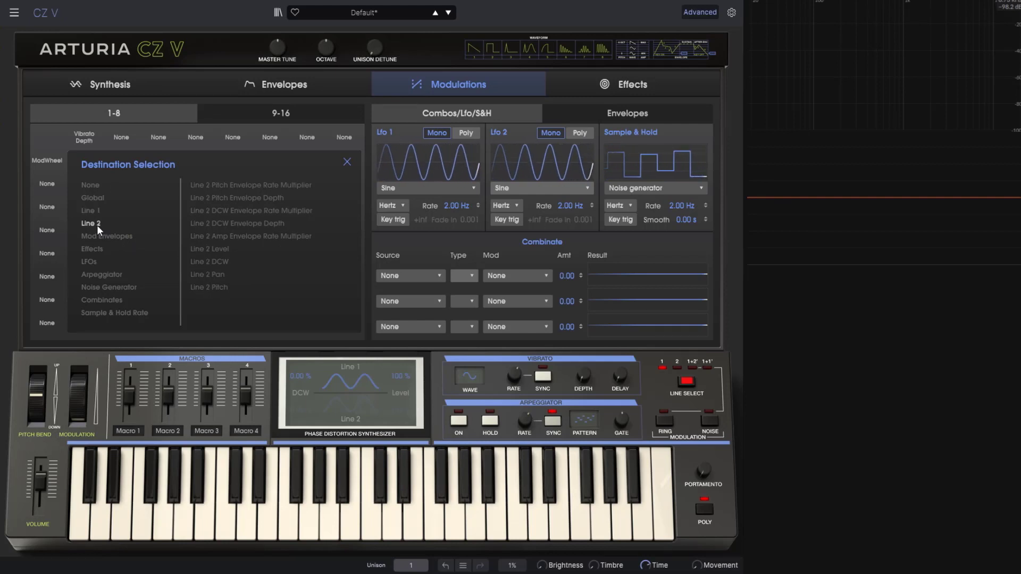
left_click(108, 236)
left_click(94, 263)
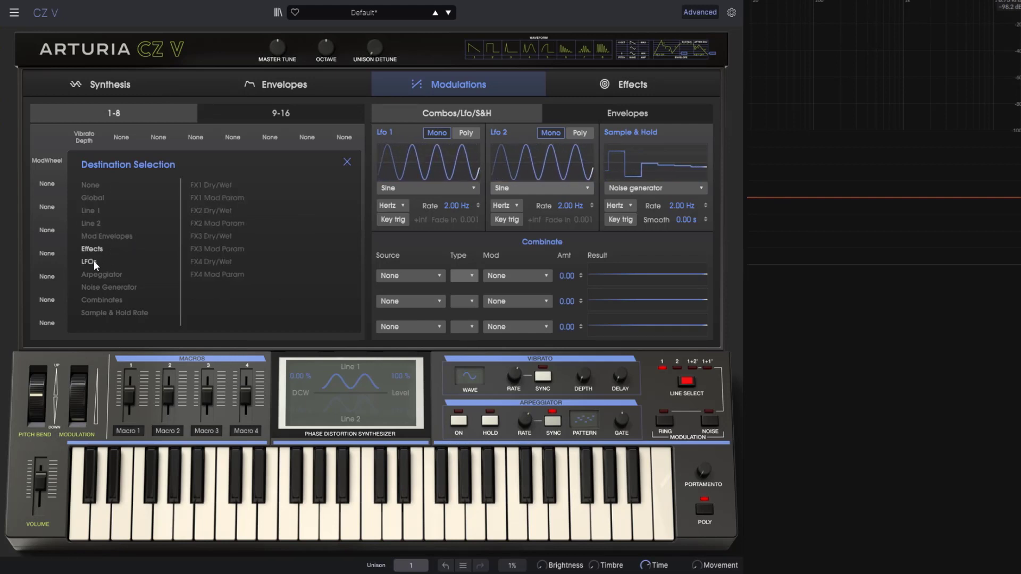
left_click(95, 210)
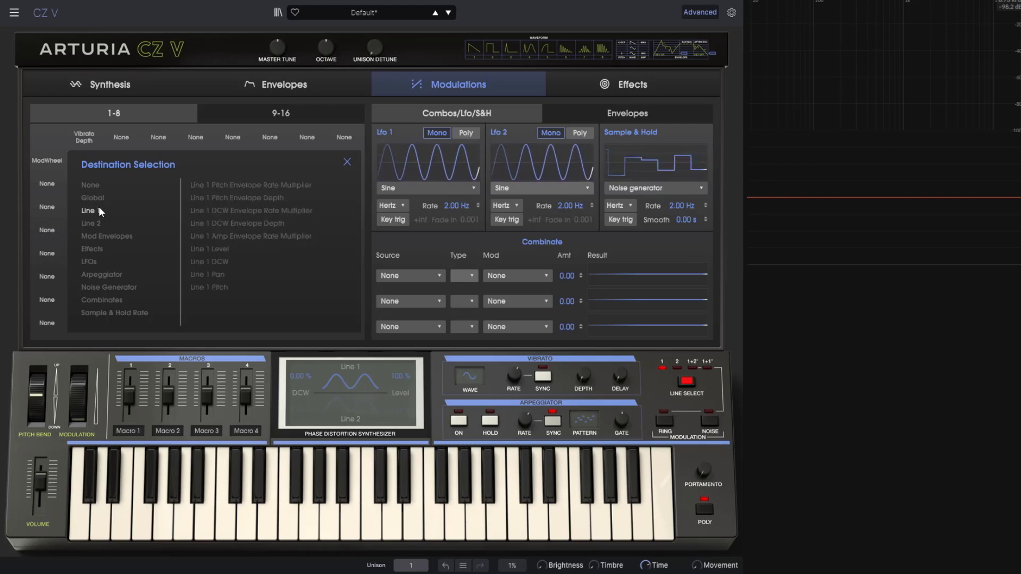
left_click(221, 262)
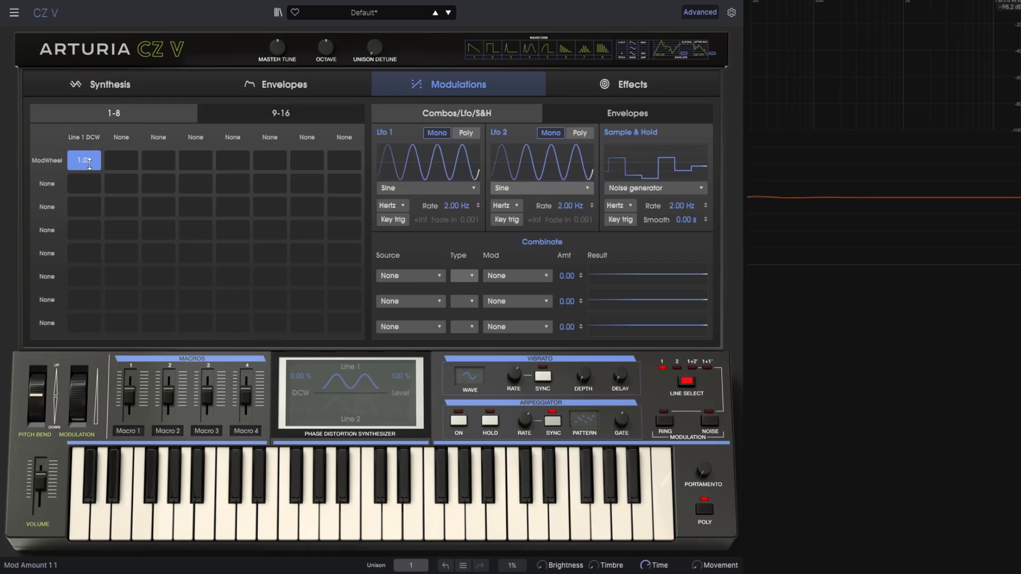
left_click_drag(89, 164, 89, 201)
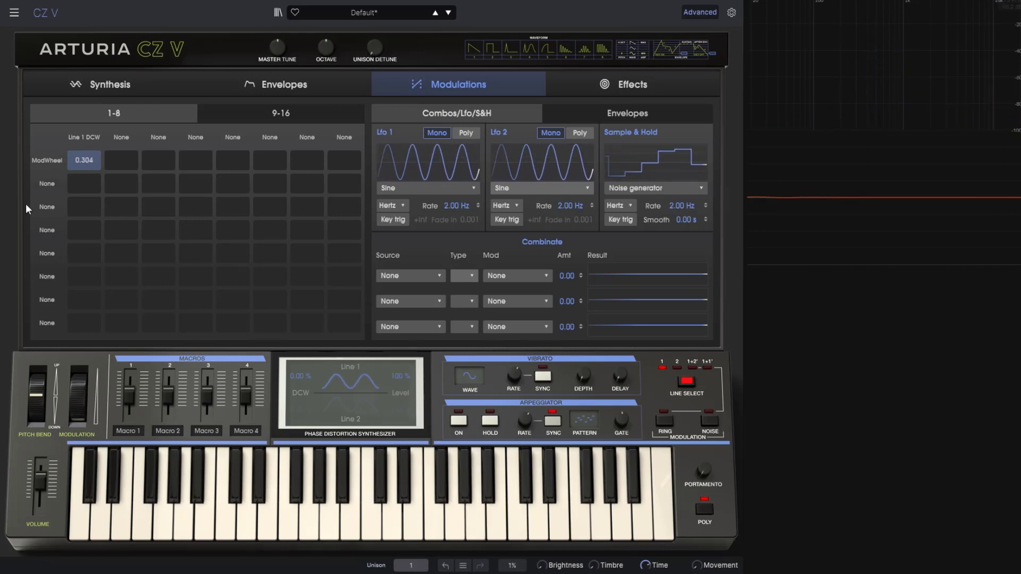
Step: Add LFO 1 as the second modulation source and set its amount on Line 1 DCW to 0.496
left_click(43, 186)
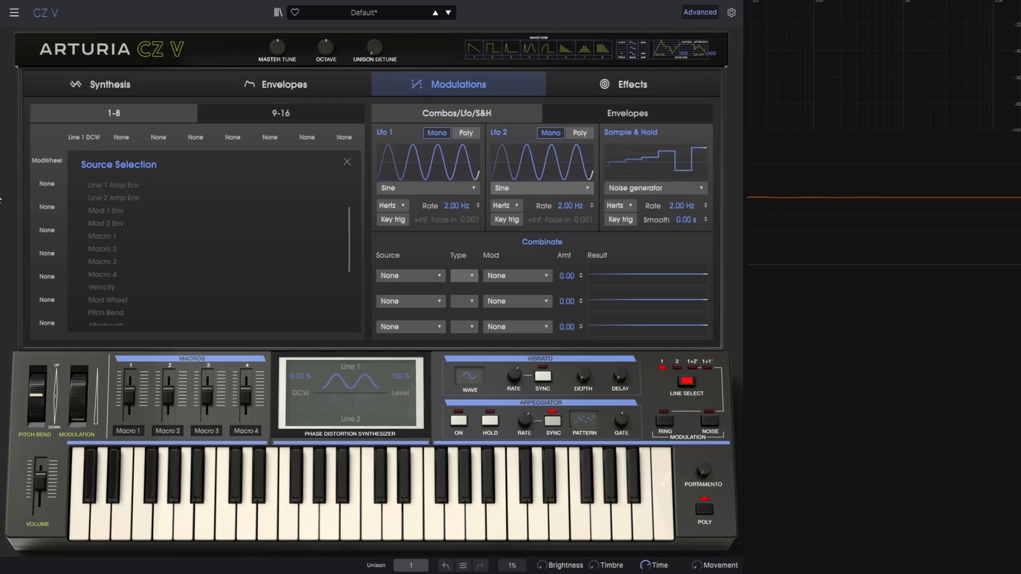
scroll(192, 253, "down", 3)
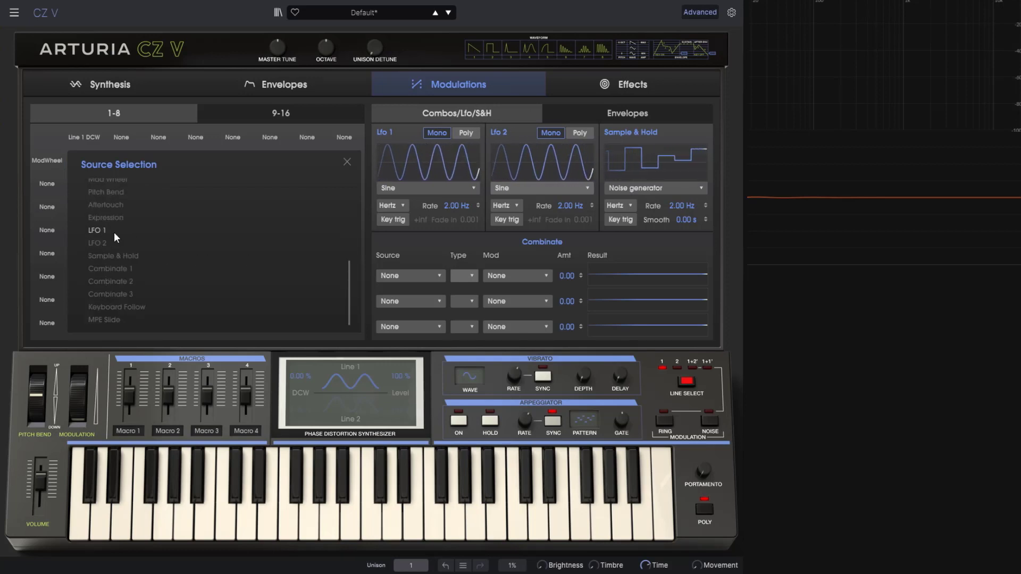
left_click(98, 229)
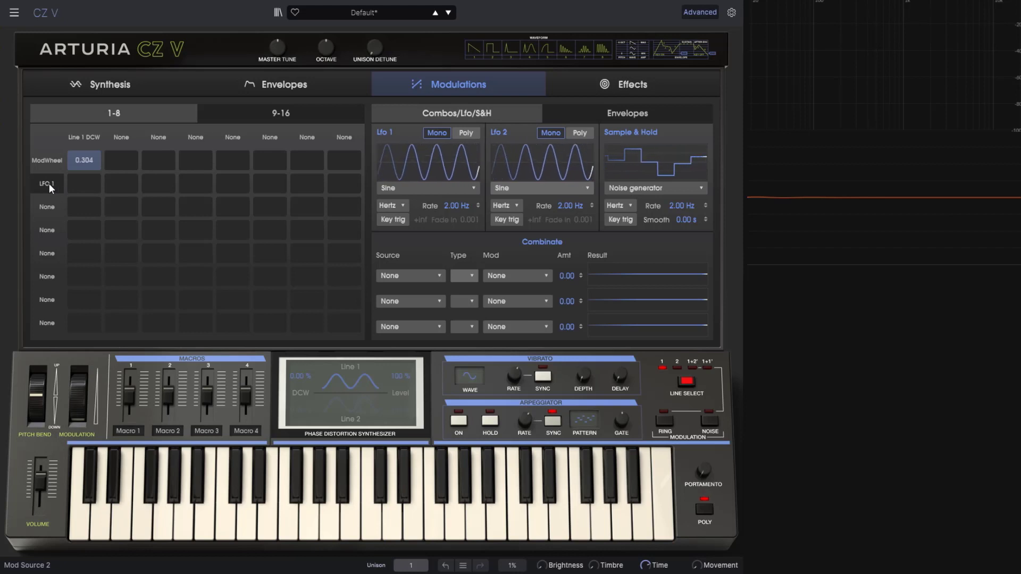
left_click_drag(88, 182, 87, 143)
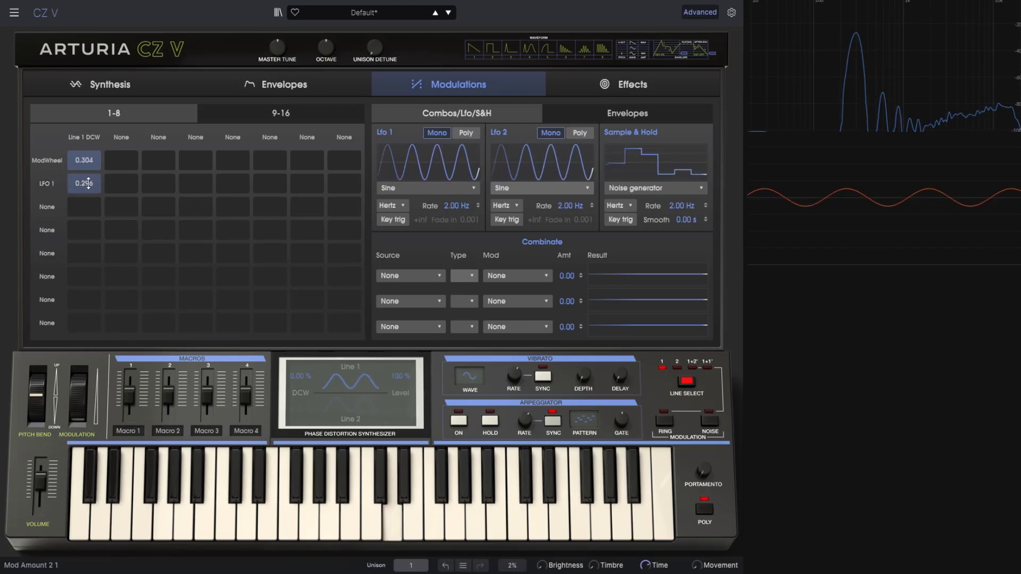
left_click_drag(88, 183, 88, 90)
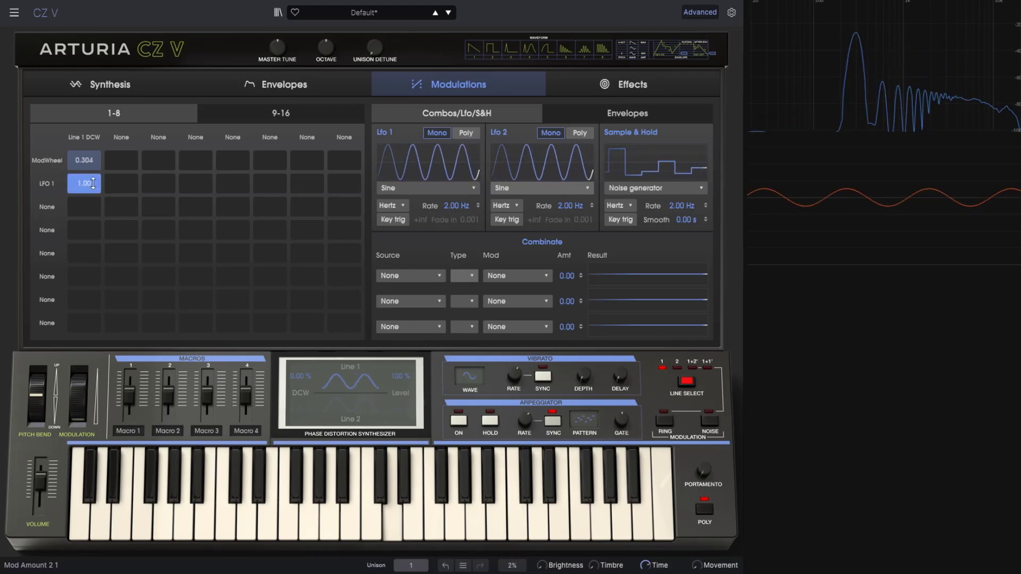
left_click_drag(93, 184, 93, 261)
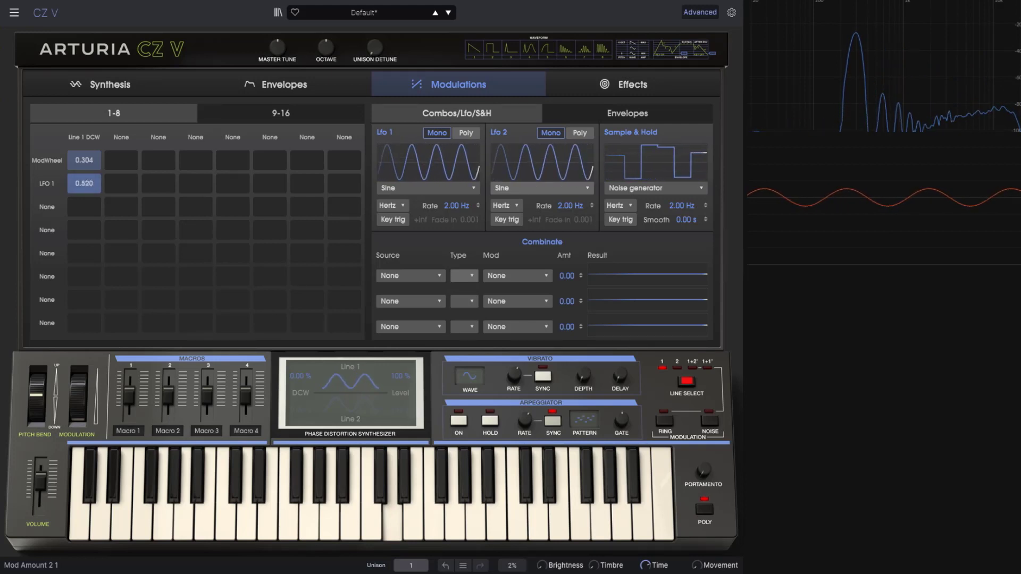
Step: Assign the Mod 1 envelope as the third source in the modulation matrix
left_click(45, 210)
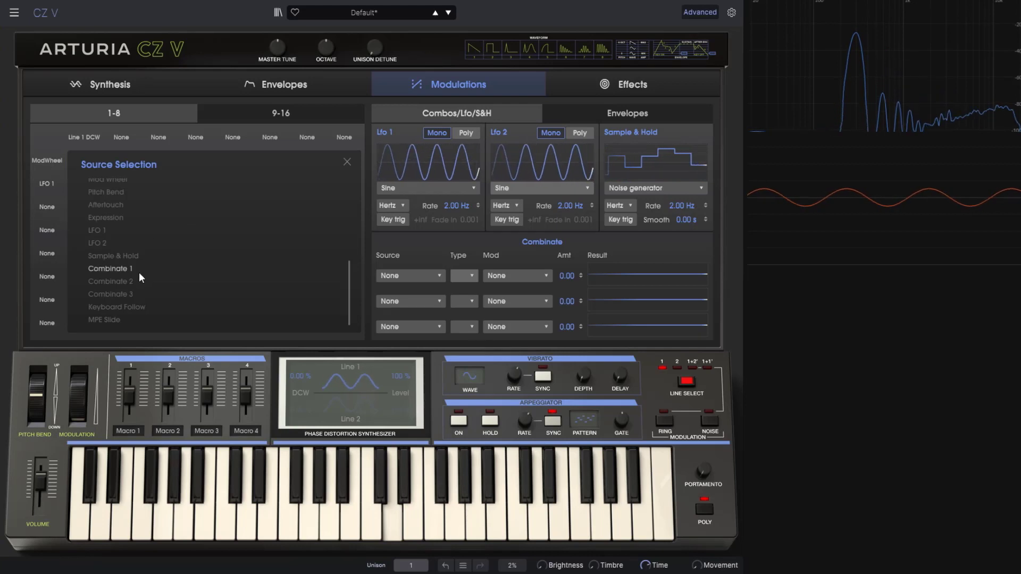
scroll(128, 254, "up", 5)
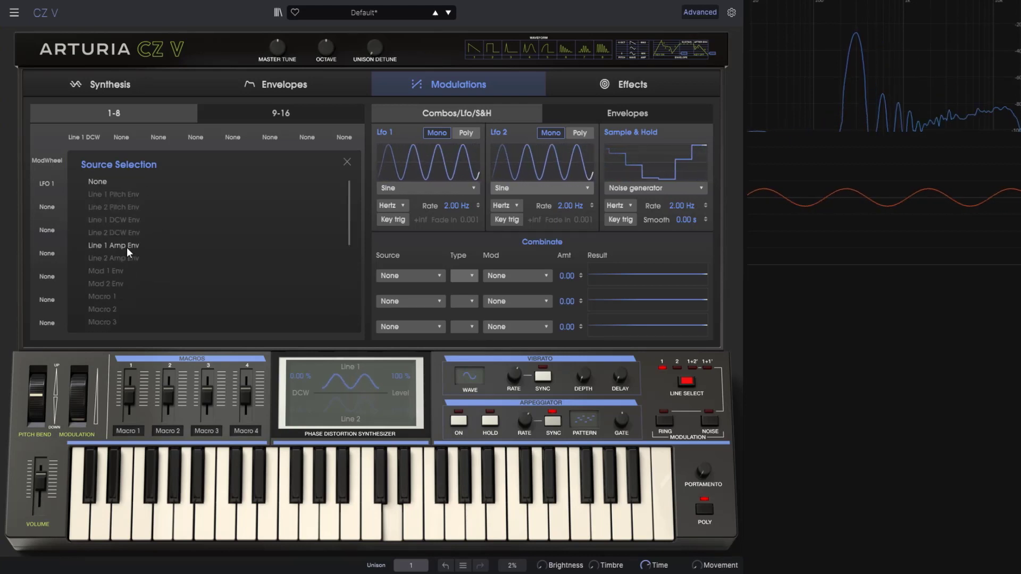
scroll(128, 203, "down", 4)
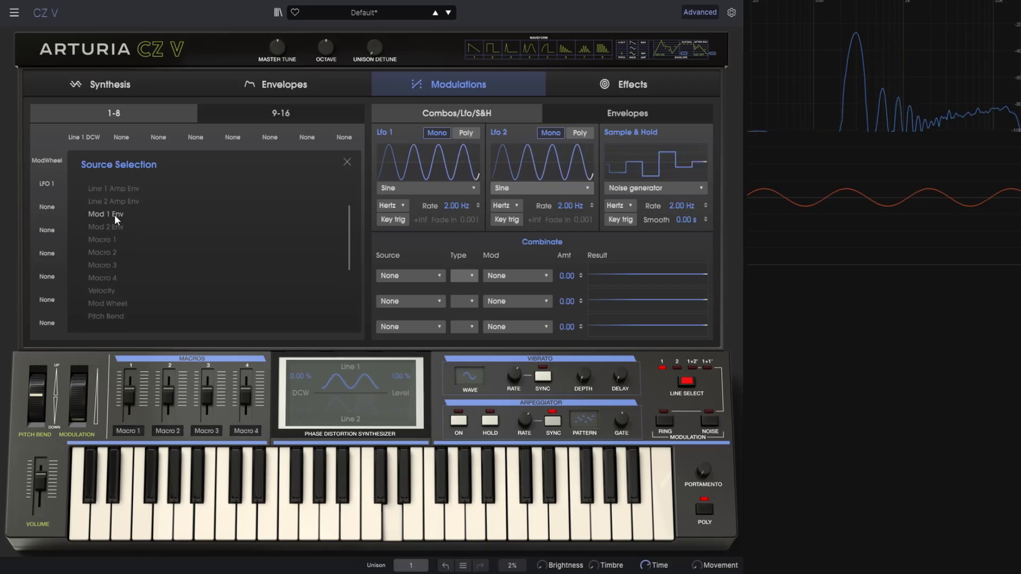
left_click(114, 214)
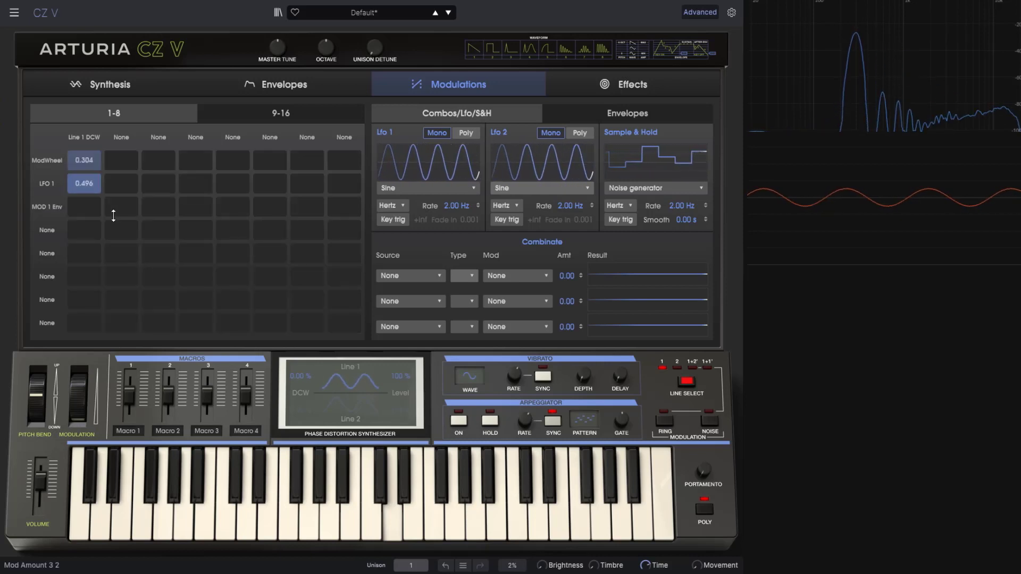
Step: Reshape the Mod 1 envelope with points at about 0.91 s (level 1.00), 1.54 s (level 0.486) and 2.81 s (level 0.597)
left_click(279, 84)
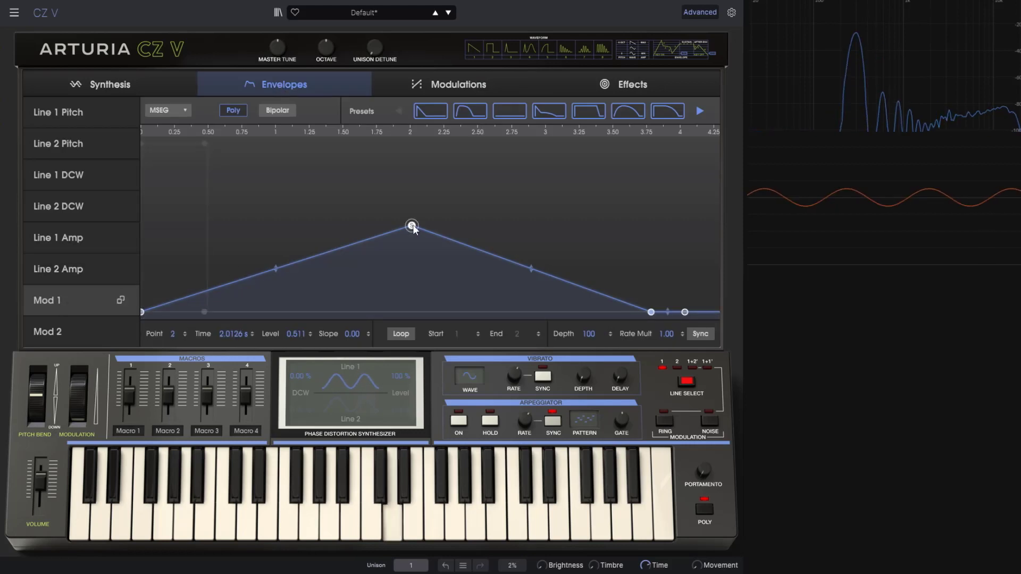
left_click_drag(412, 226, 519, 212)
left_click(308, 264)
left_click_drag(308, 264, 264, 145)
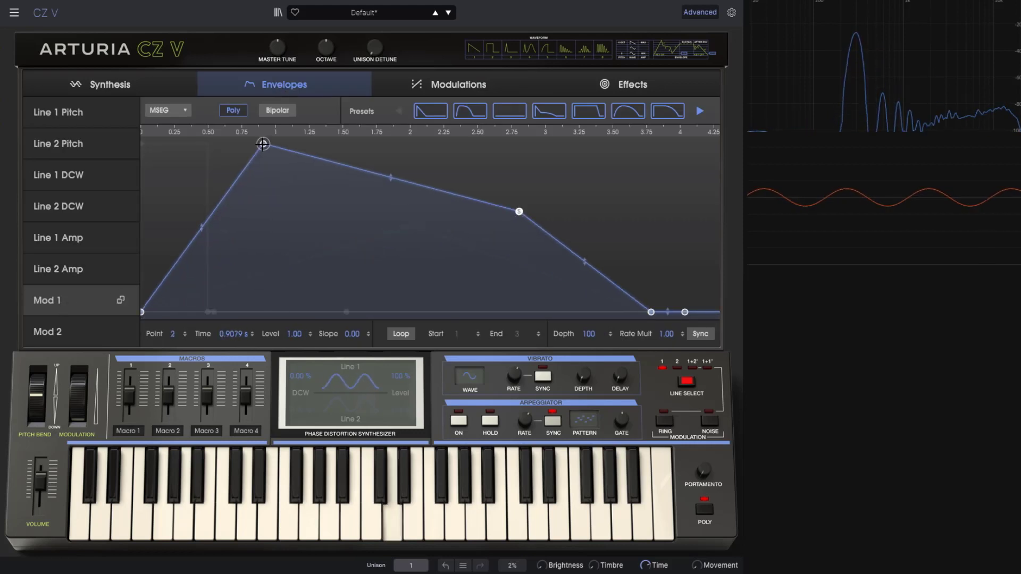
left_click_drag(363, 171, 348, 229)
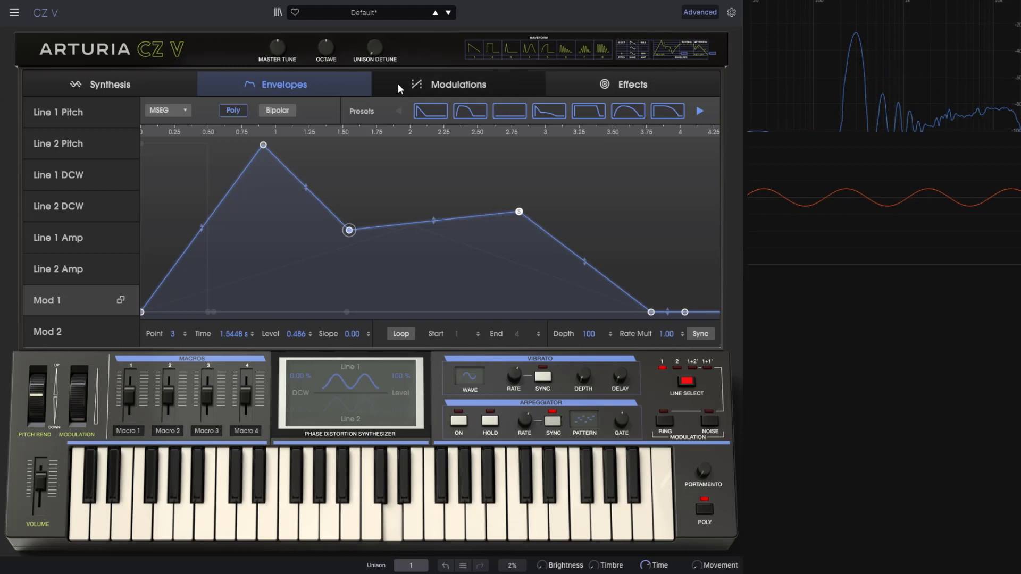
Step: Set the Mod 1 envelope's amount on Line 1 DCW to 0.992, and lower the envelope's fourth point to the graph's baseline
left_click(422, 83)
left_click_drag(81, 209, 81, 160)
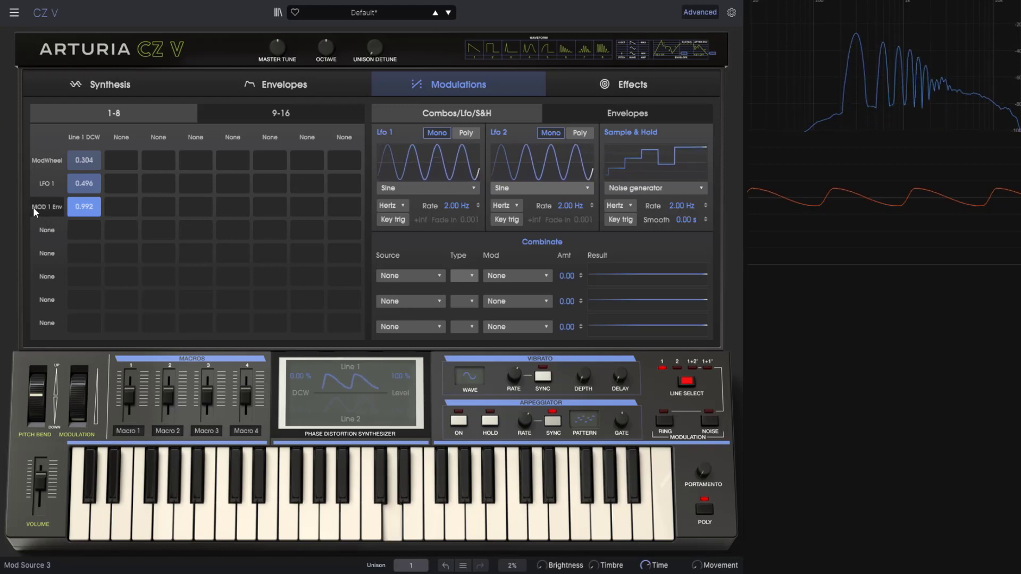
left_click(292, 84)
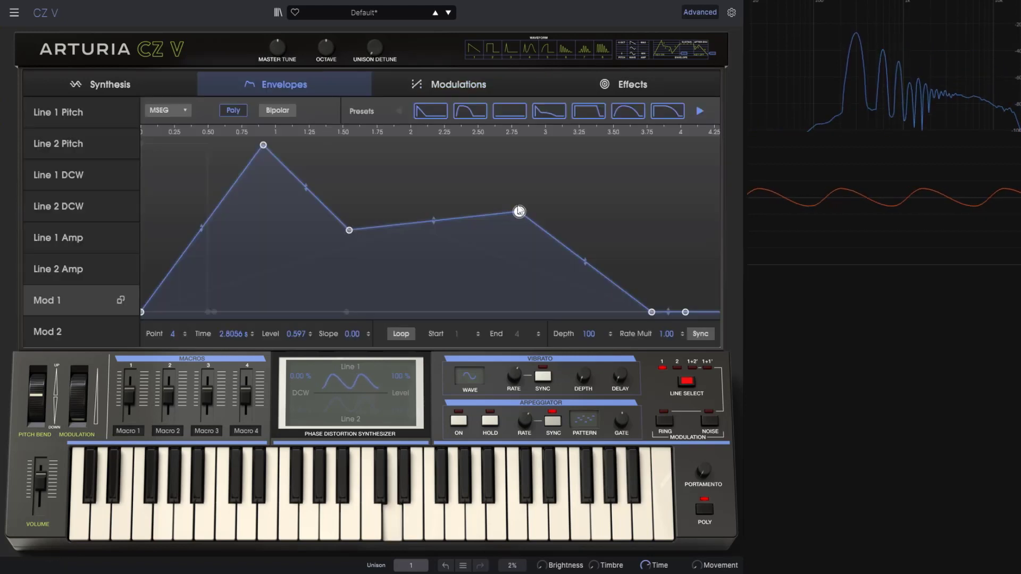
left_click_drag(519, 211, 535, 364)
Step: Assign the global Master Tune as the second modulation destination and set LFO 1's amount on it to 0.544
left_click(430, 85)
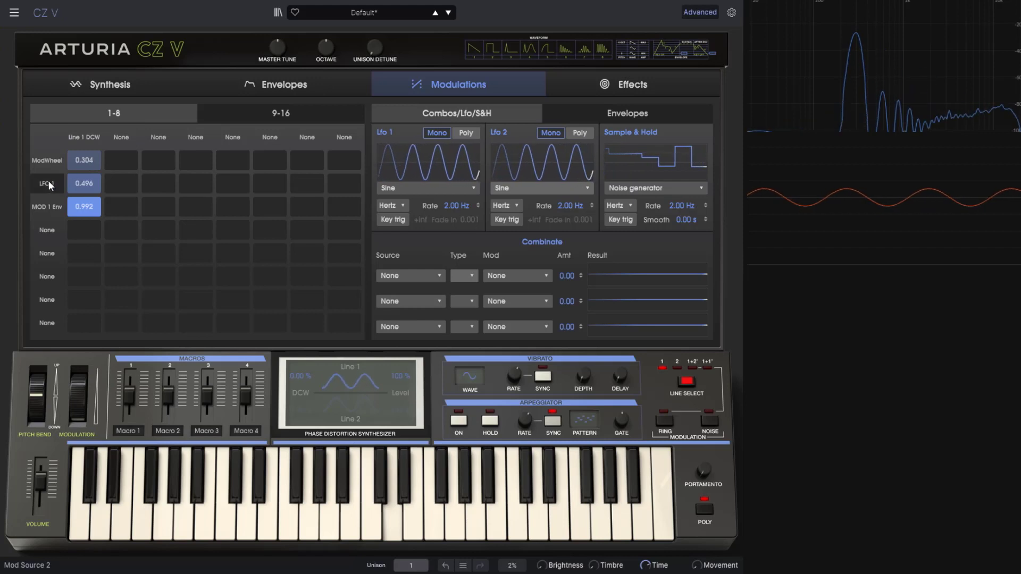
left_click(121, 137)
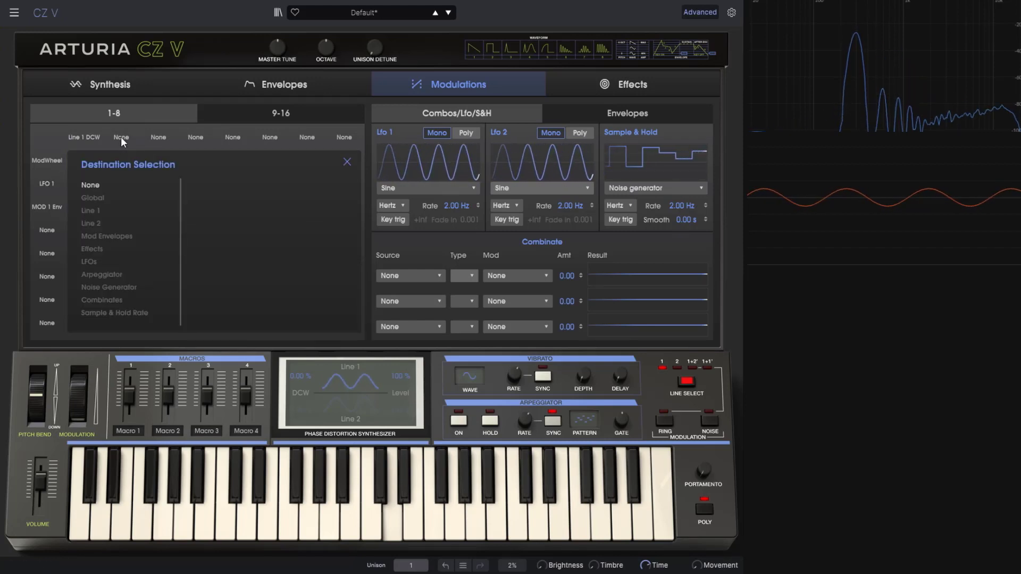
left_click(100, 200)
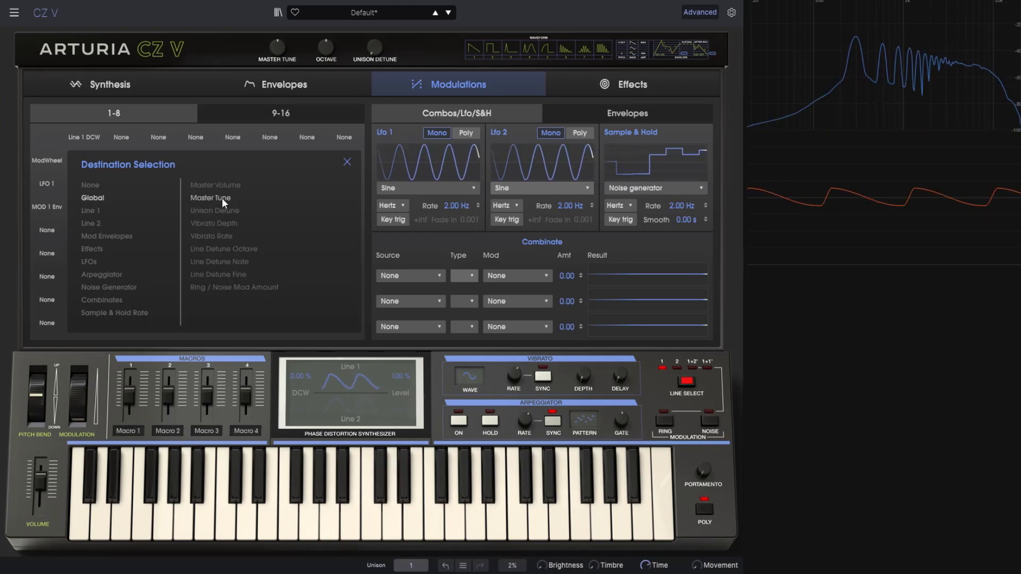
left_click(221, 197)
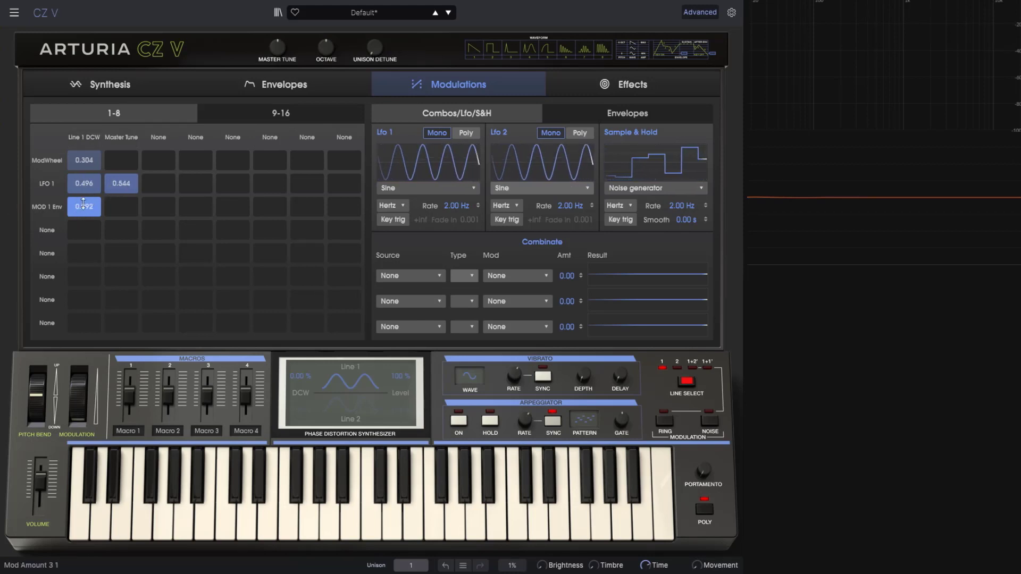
Step: Examine modulation slots 9-16 and compare them with slots 1-8
left_click(238, 112)
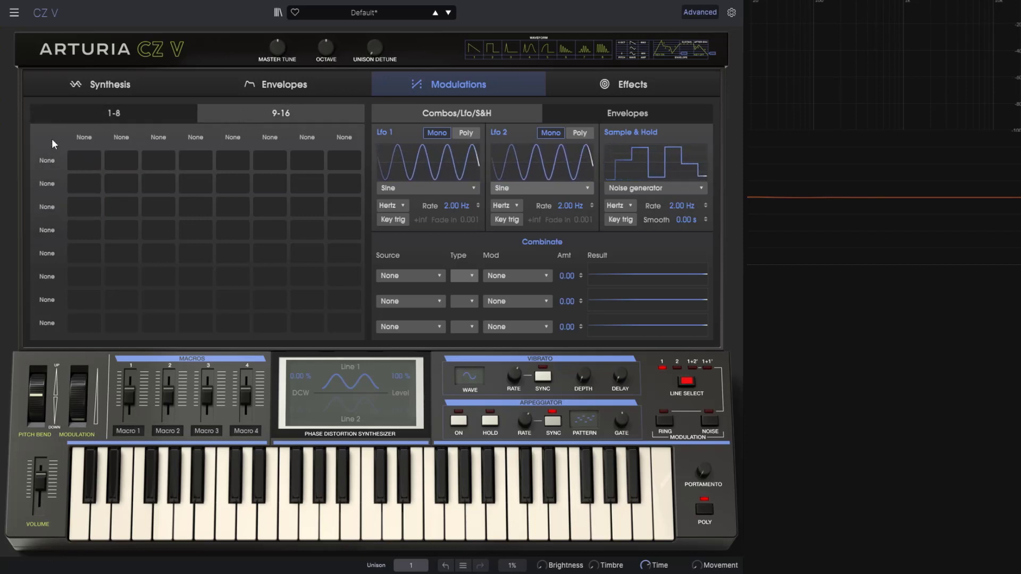
left_click(120, 115)
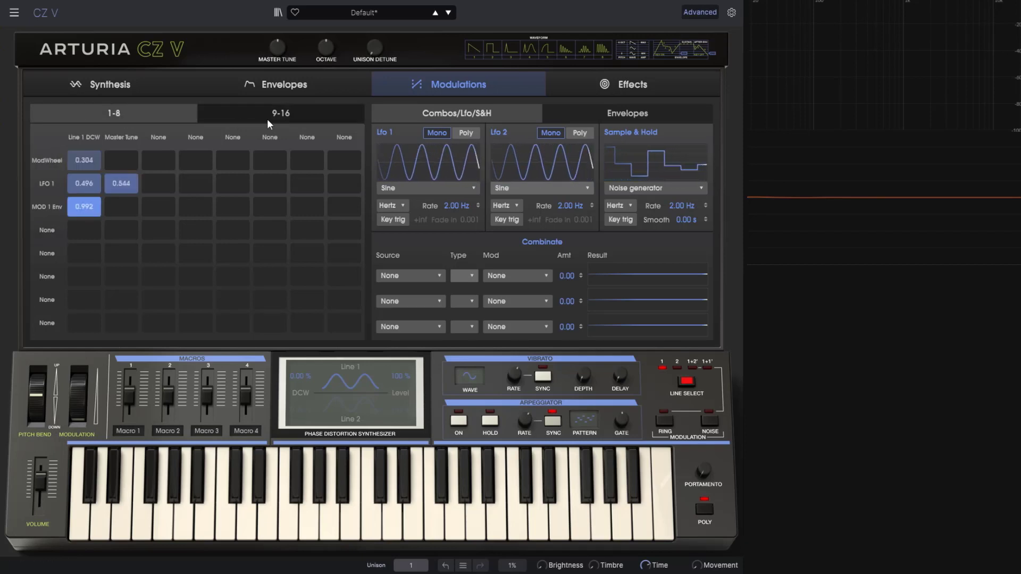
left_click(283, 115)
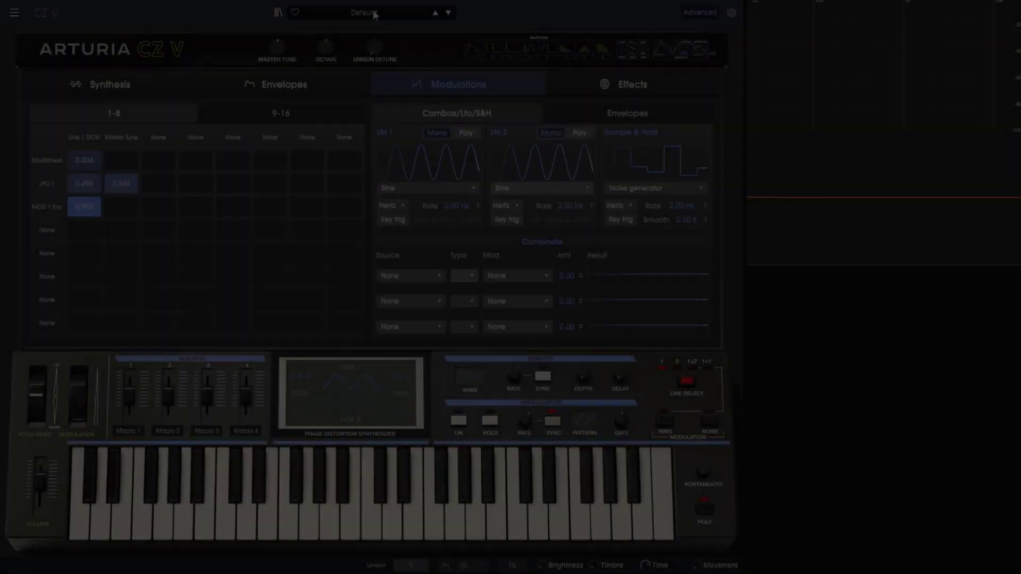
Step: Reload the Default preset to discard the custom modulation routings
left_click(364, 12)
mouse_move(359, 160)
left_click(464, 158)
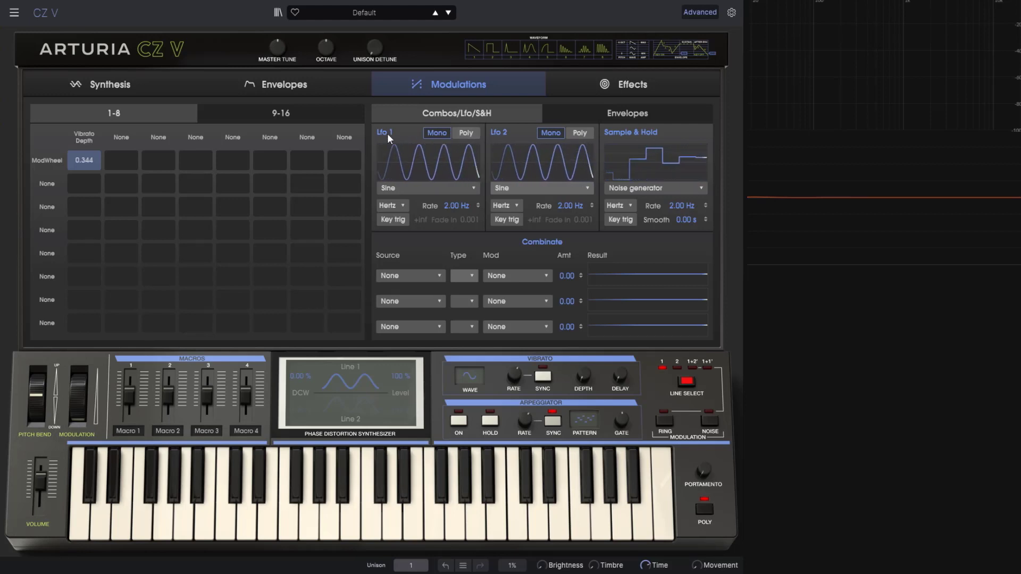
Step: Switch the LFO 1 waveform through Triangle, Square and Saw Down, ending on Saw Up
left_click(425, 185)
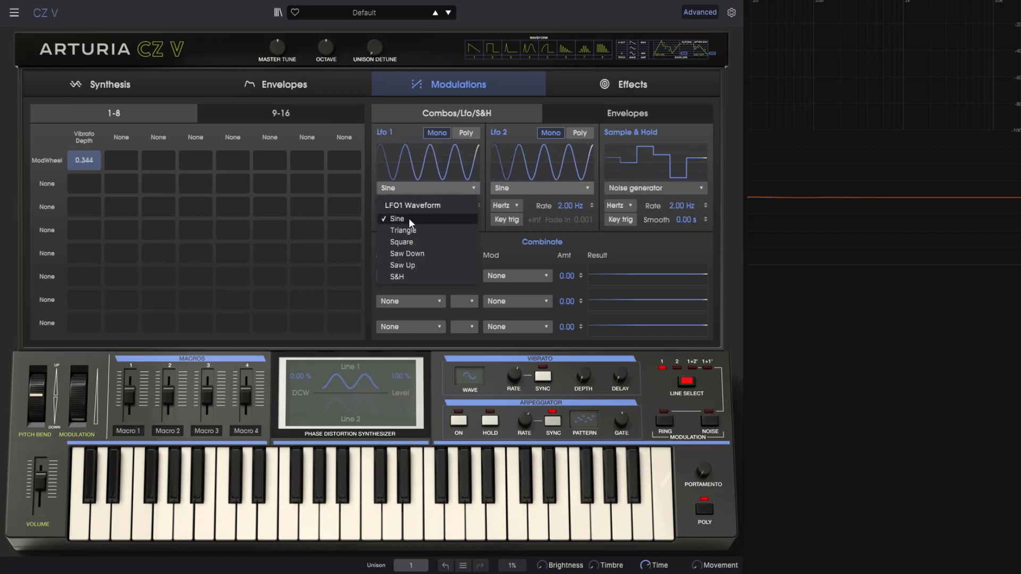
left_click(408, 229)
left_click(407, 188)
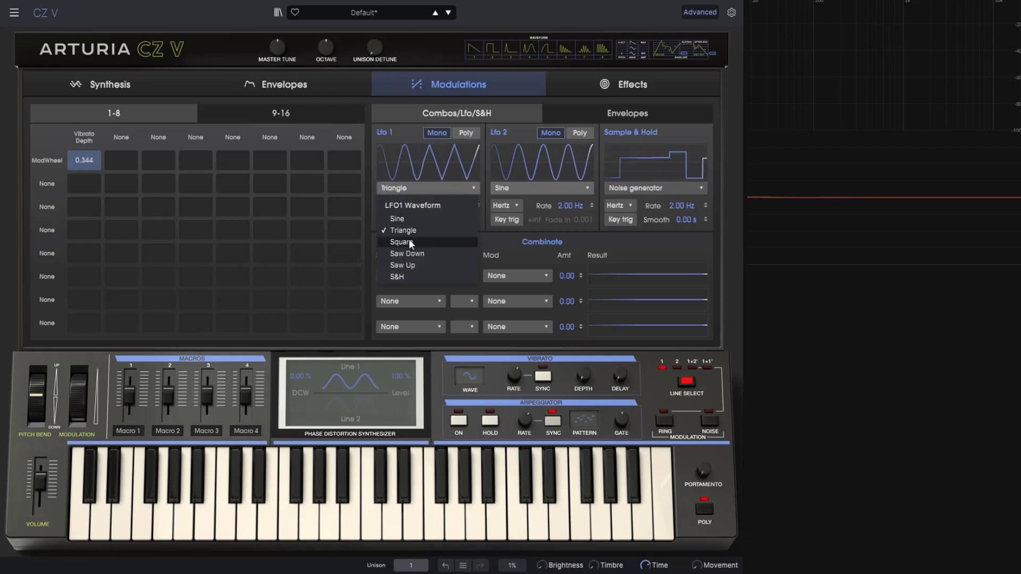
left_click(407, 239)
left_click(423, 188)
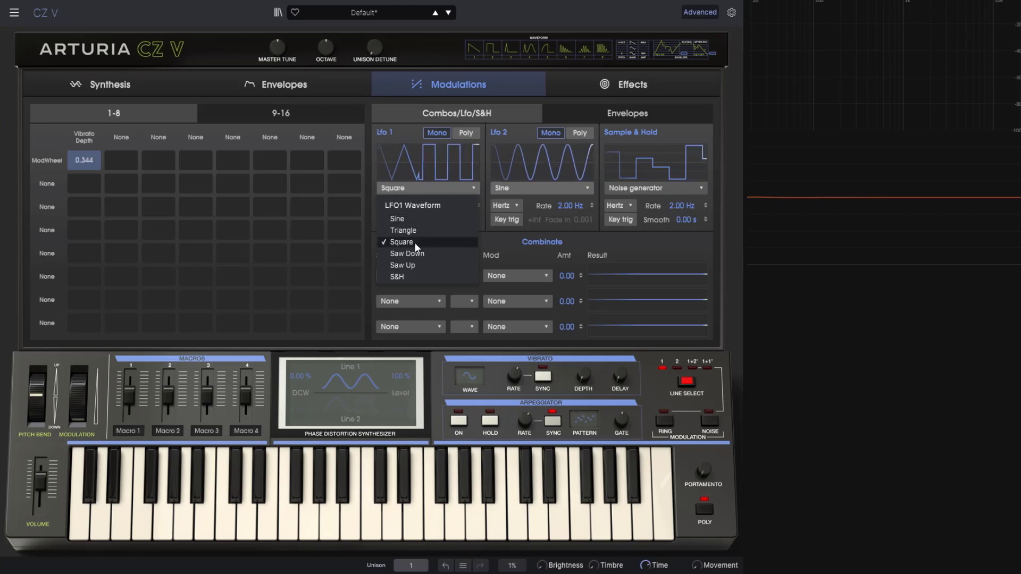
left_click(412, 251)
left_click(415, 190)
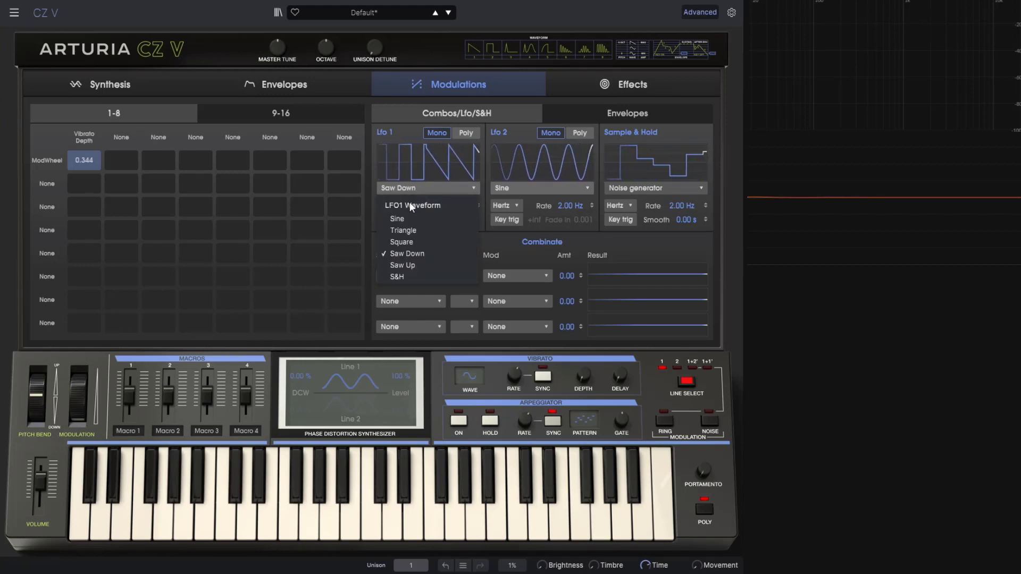
left_click(408, 261)
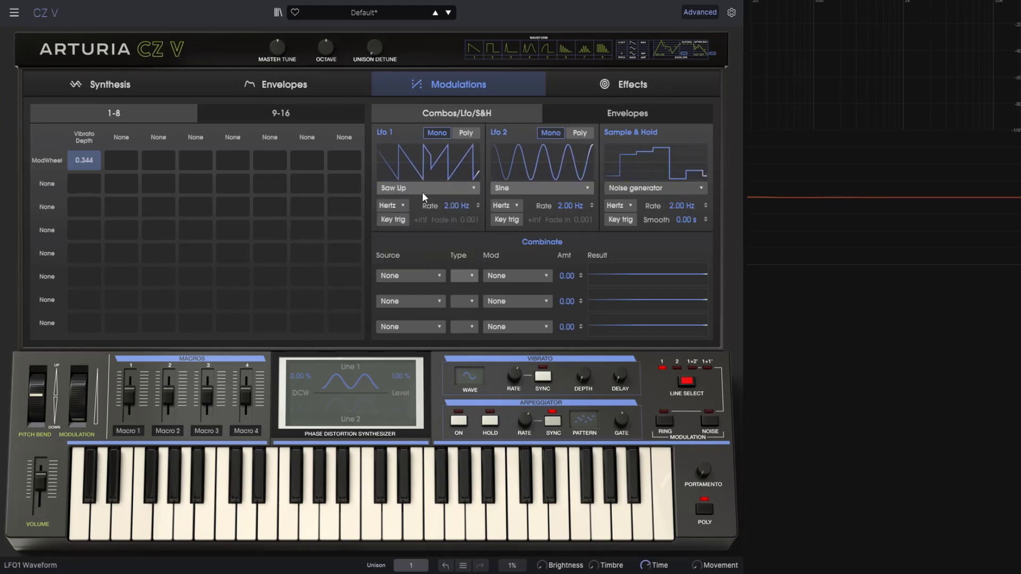
Step: Try the S&H waveform on LFO 1 and set the waveform to Sine
left_click(422, 189)
left_click(404, 278)
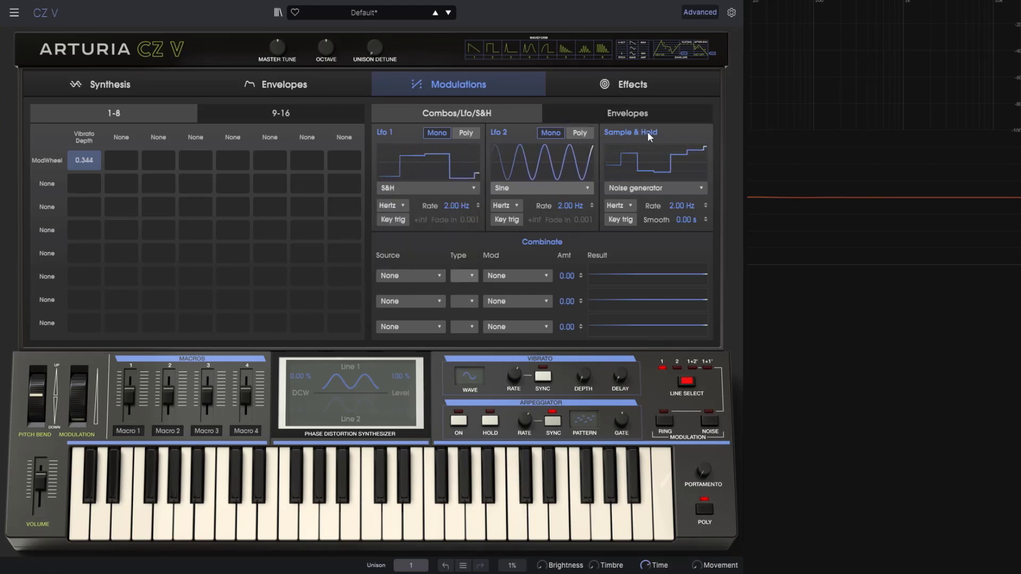
left_click(409, 187)
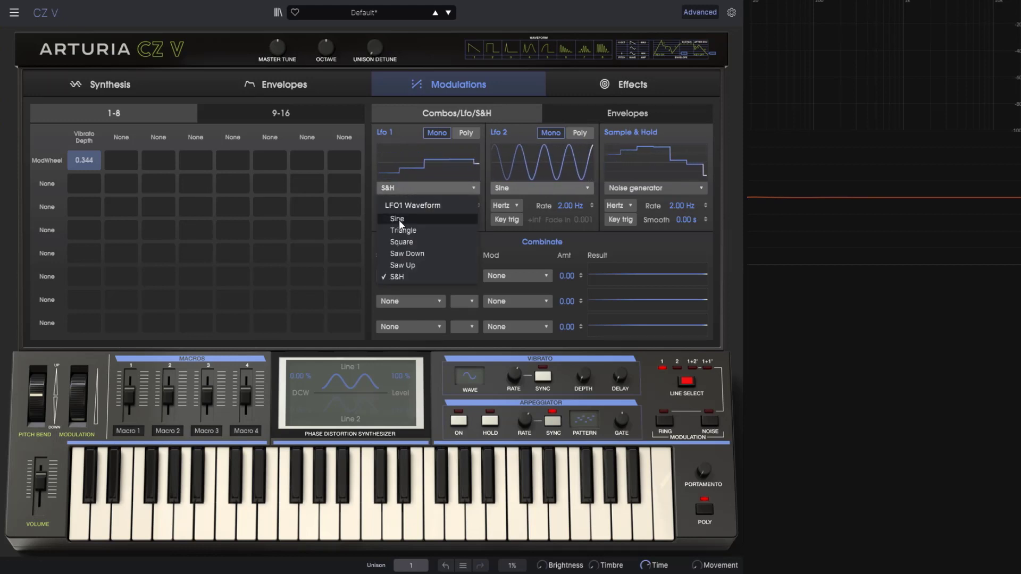
left_click(397, 219)
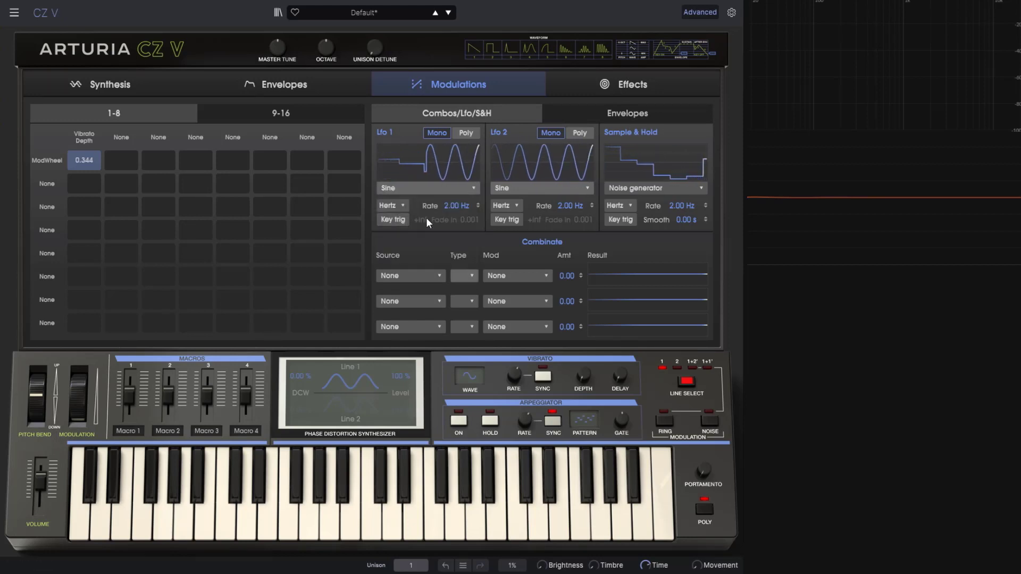
Step: Raise LFO 1's rate to 2.55 Hz and switch its rate type to Sync Binary
left_click(400, 205)
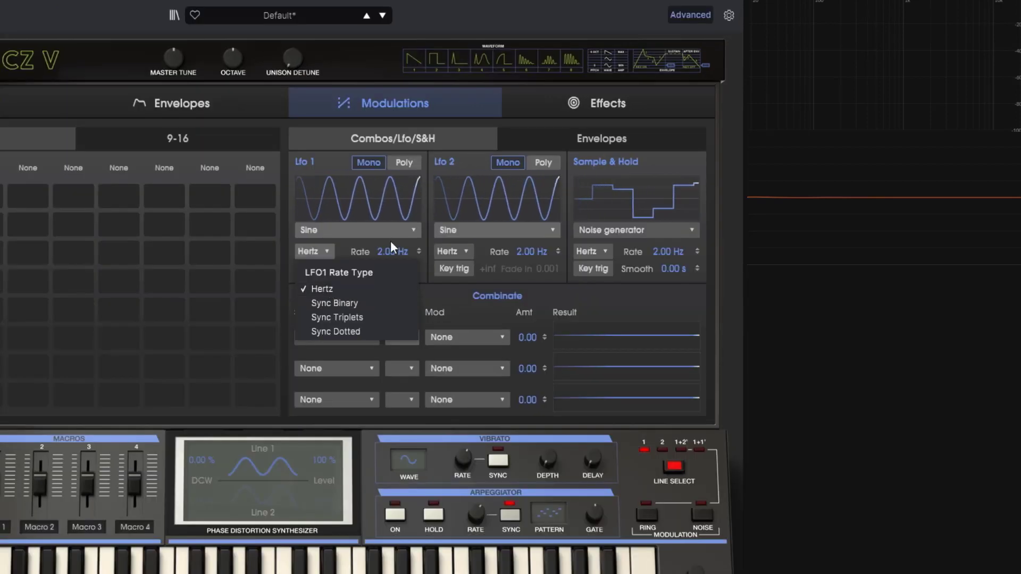
mouse_move(392, 251)
left_mouse_down()
mouse_move(392, 215)
mouse_move(392, 279)
mouse_move(392, 262)
left_mouse_up()
left_click(329, 250)
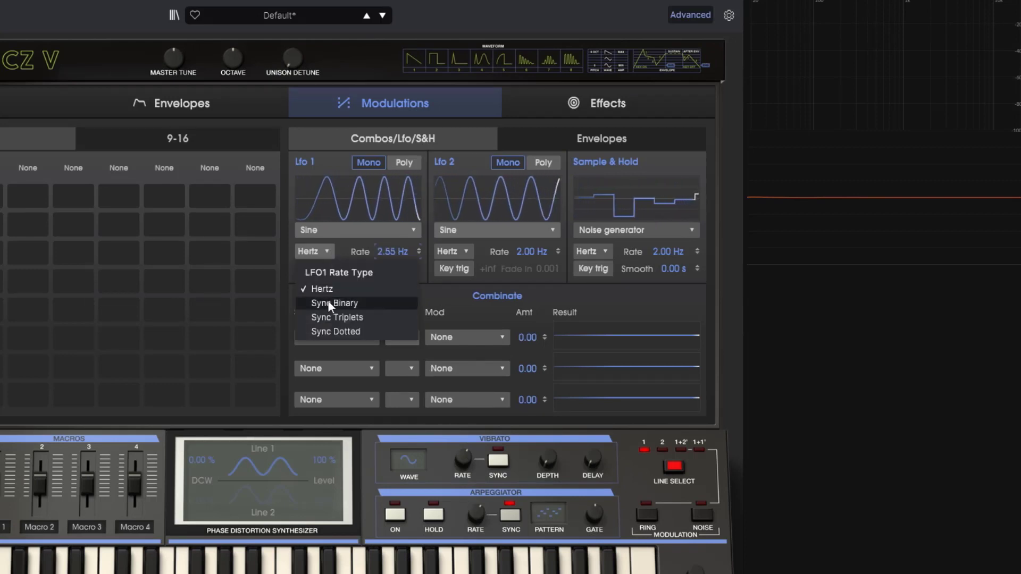
left_click(332, 301)
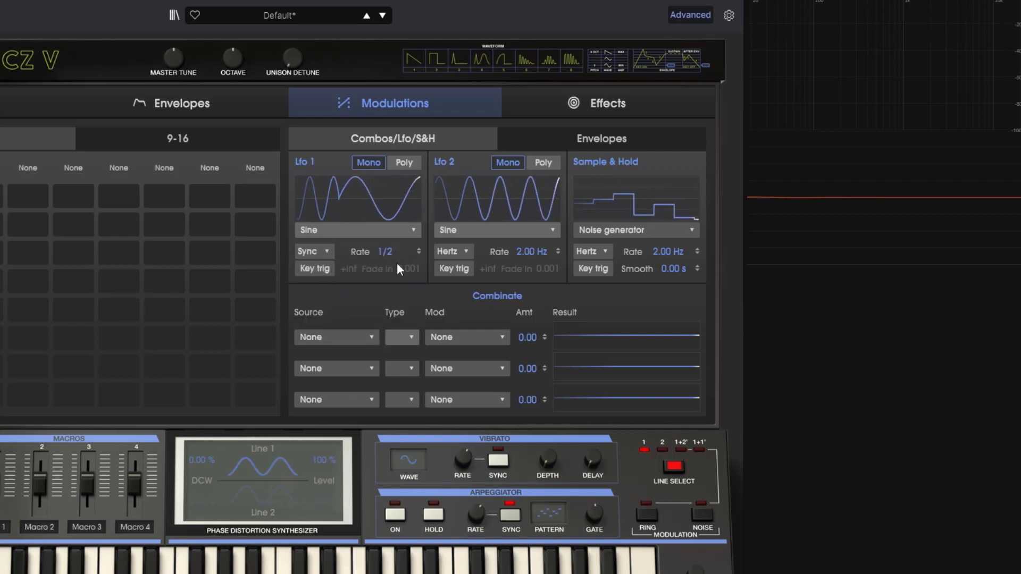
Step: Try Sync Triplets and Sync Dotted as LFO 1's rate type and return it to Hertz
left_click(319, 251)
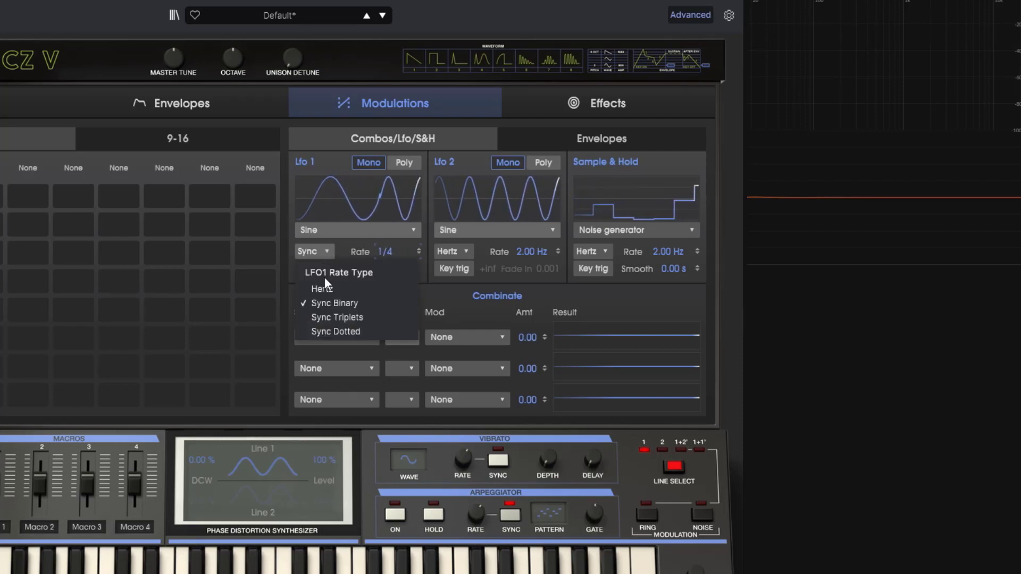
left_click(356, 316)
left_click(319, 250)
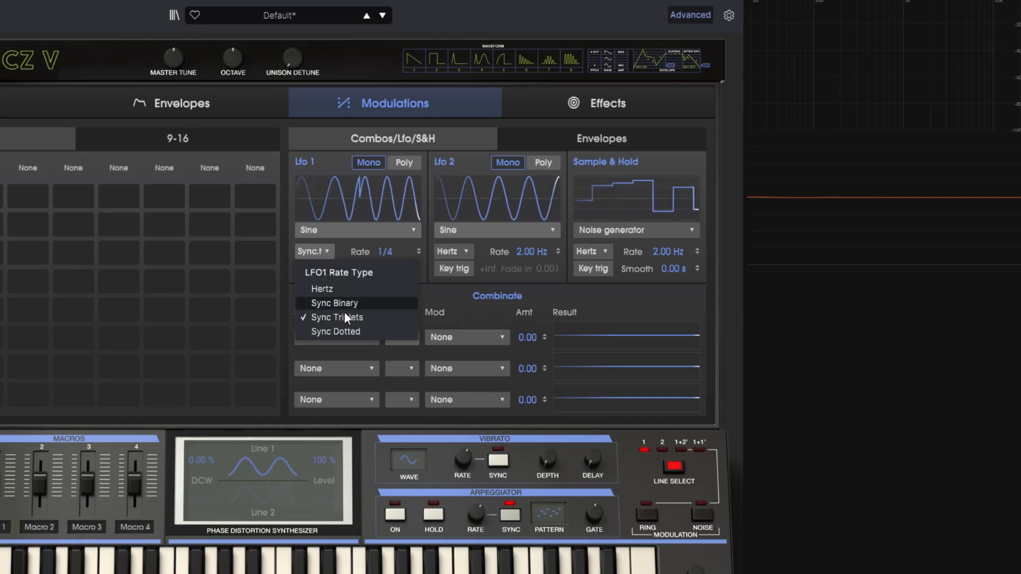
left_click(353, 331)
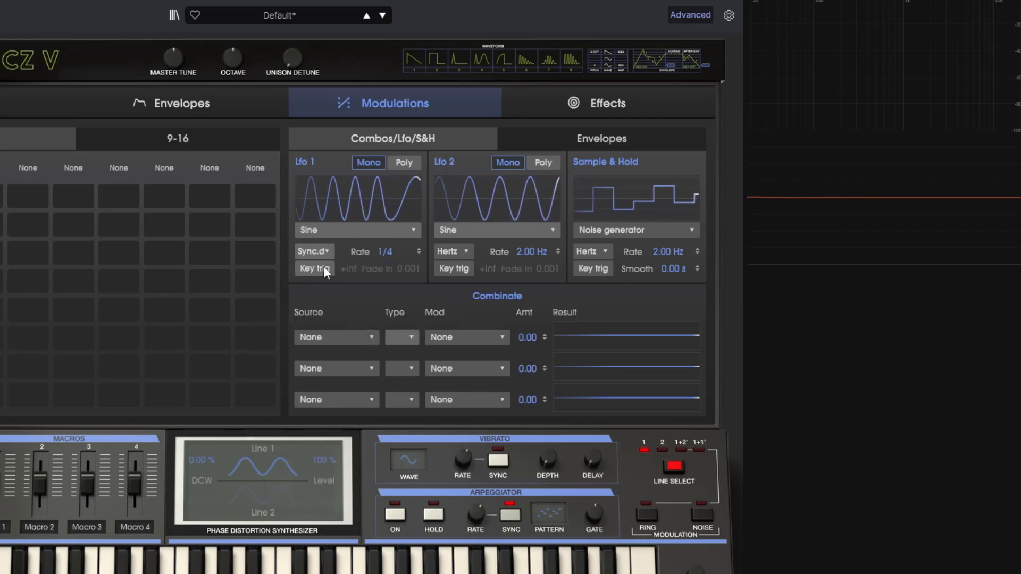
left_click(319, 251)
left_click(334, 288)
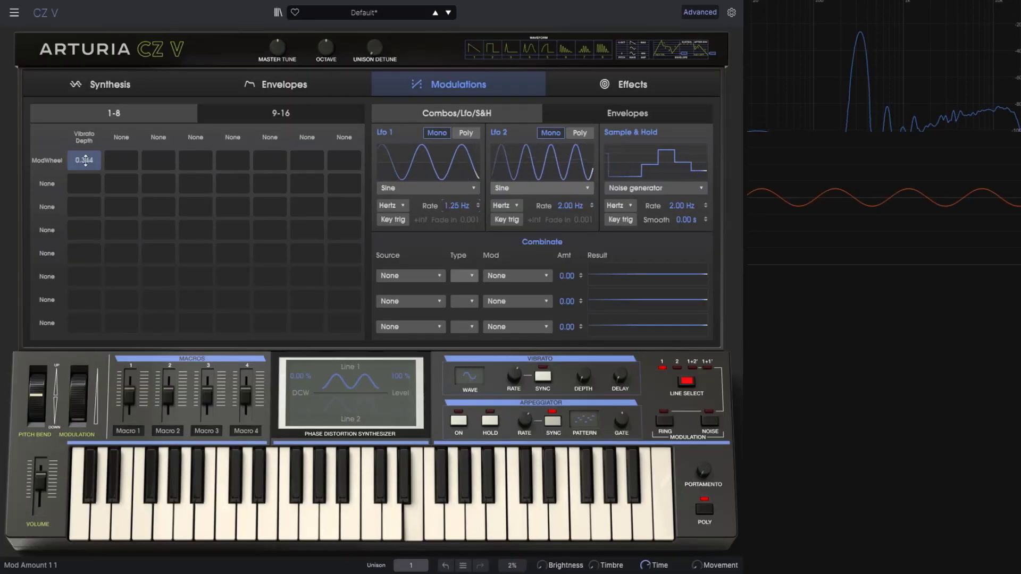
Step: Assign LFO 1 as the source of the second row in the modulation matrix
left_click(47, 184)
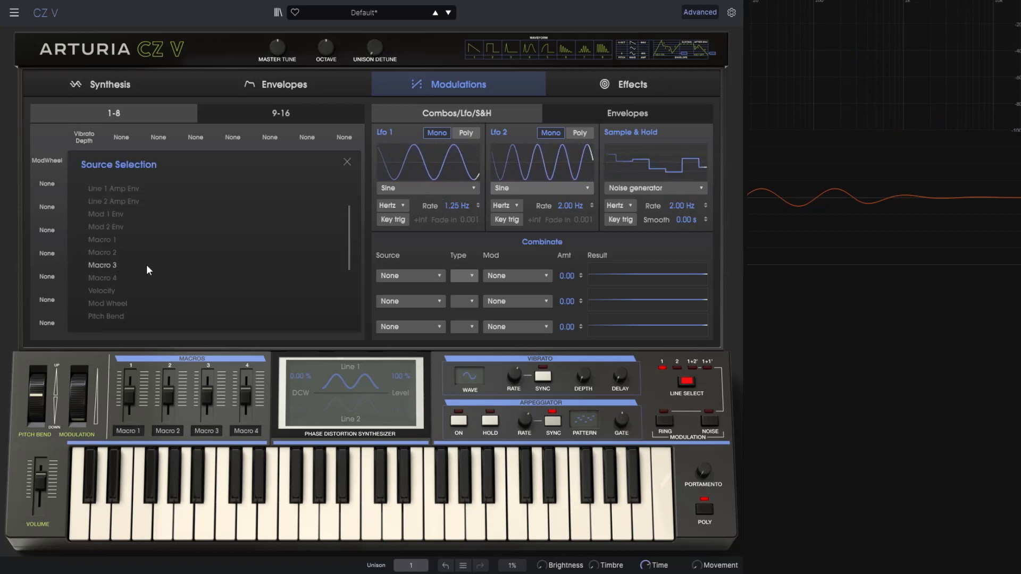
scroll(146, 264, "down", 3)
left_click(103, 262)
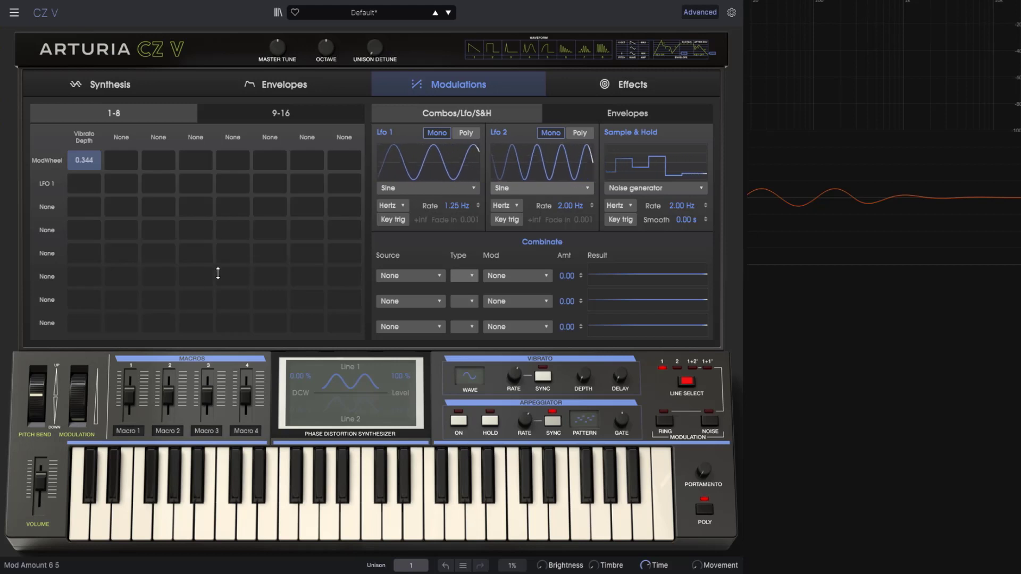
Step: Assign Line 1 Pitch as the second modulation destination and set LFO 1's amount on it to 1.00
left_click(121, 139)
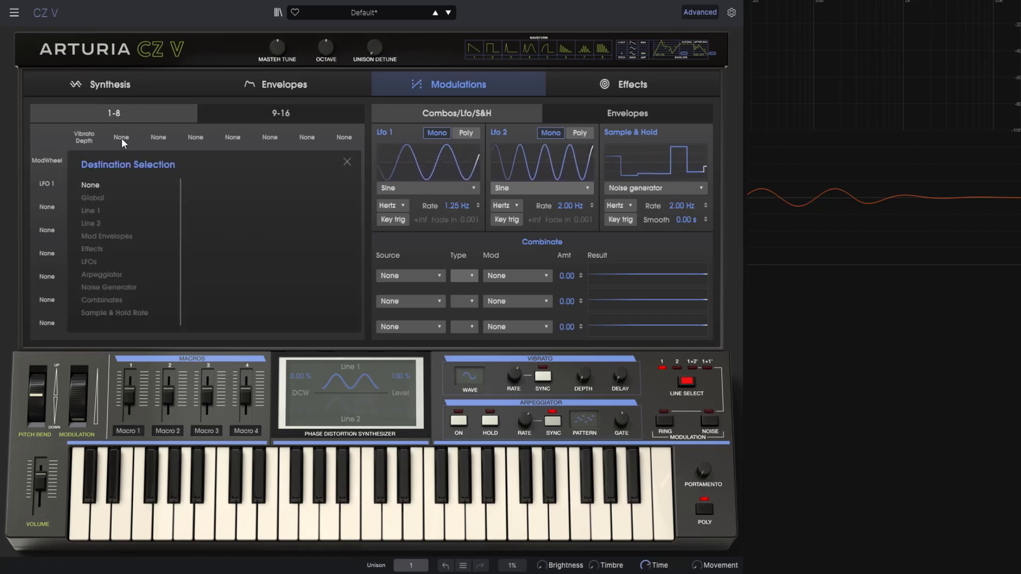
left_click(91, 211)
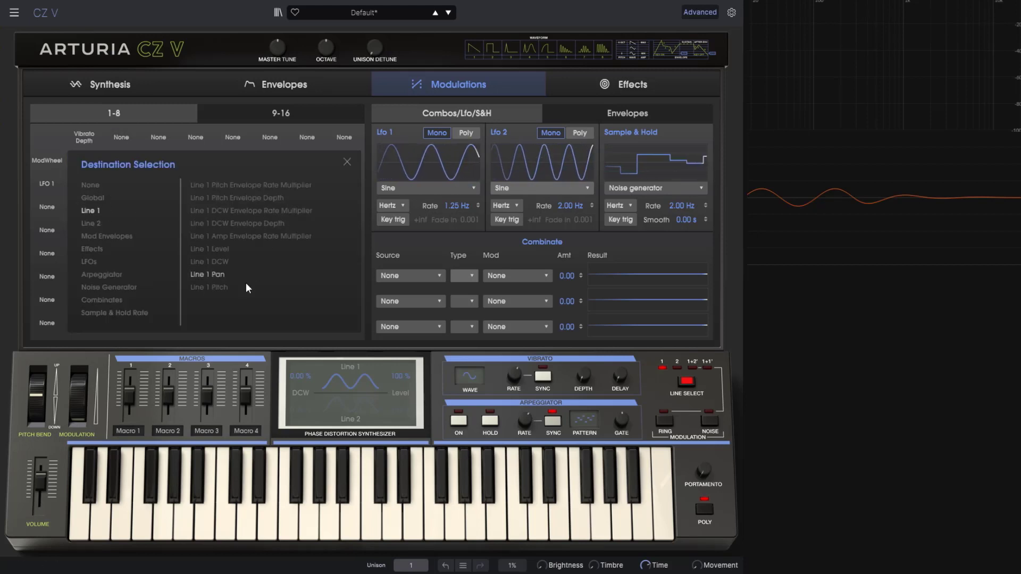
left_click(215, 288)
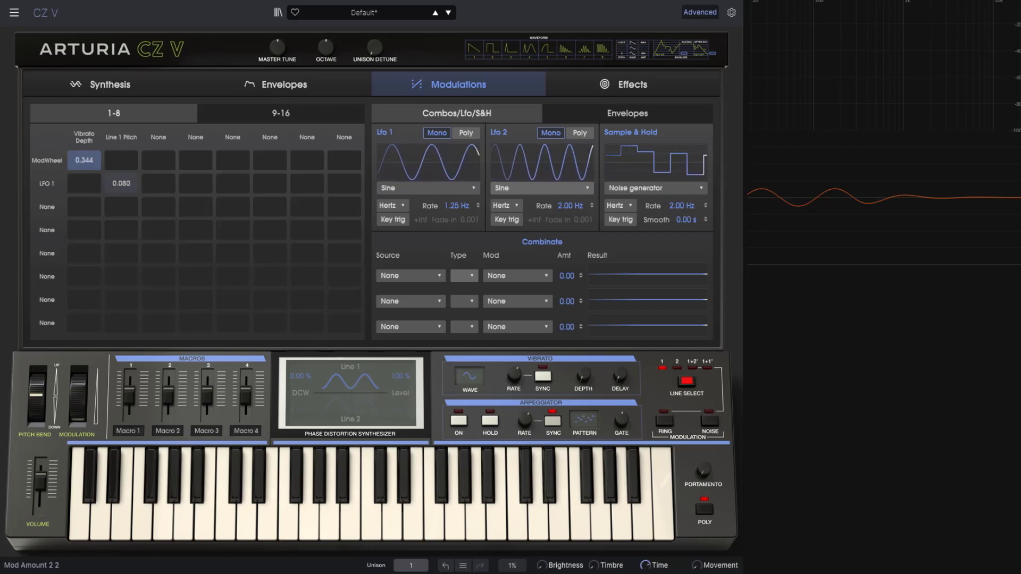
left_click_drag(121, 186, 121, 72)
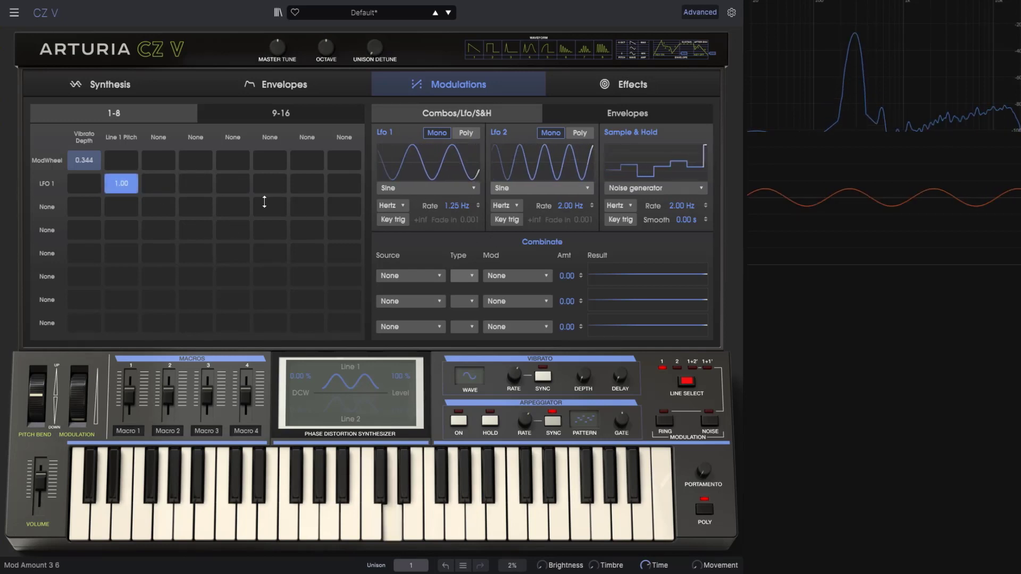
Step: Raise Line 1's DCW amount to about 67.2 % in the synthesis section
left_click(278, 87)
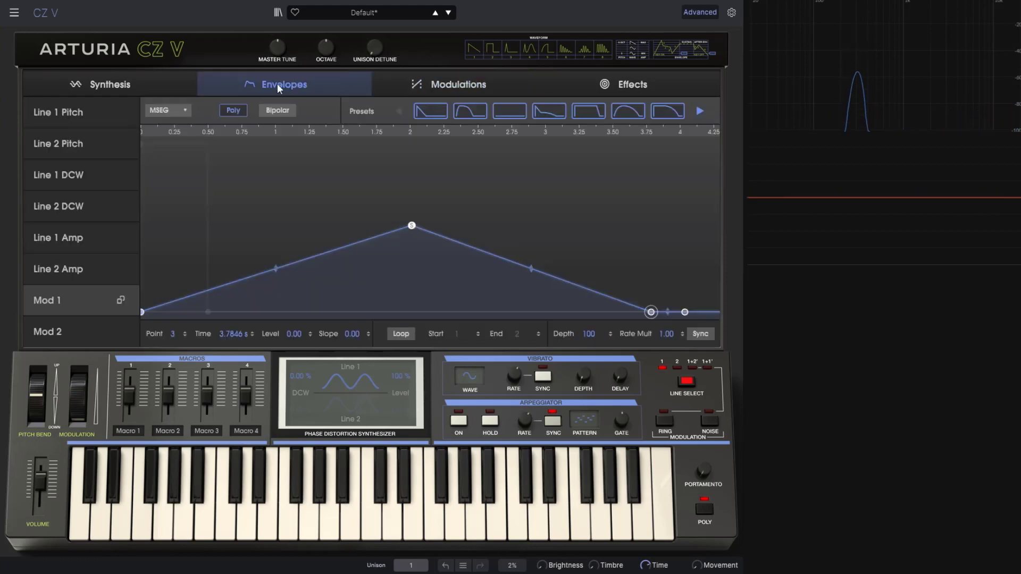
left_click(112, 85)
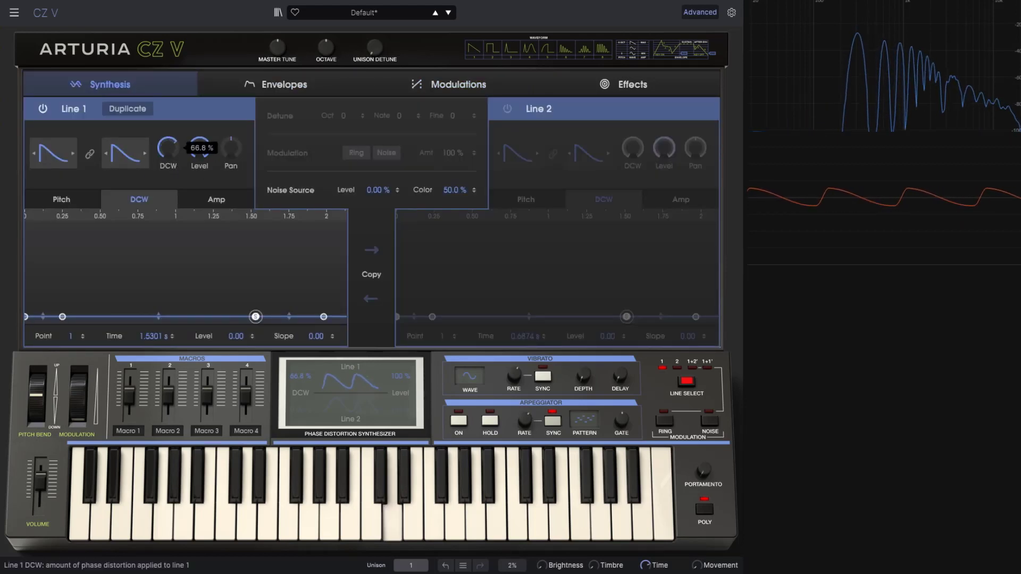
left_click(312, 81)
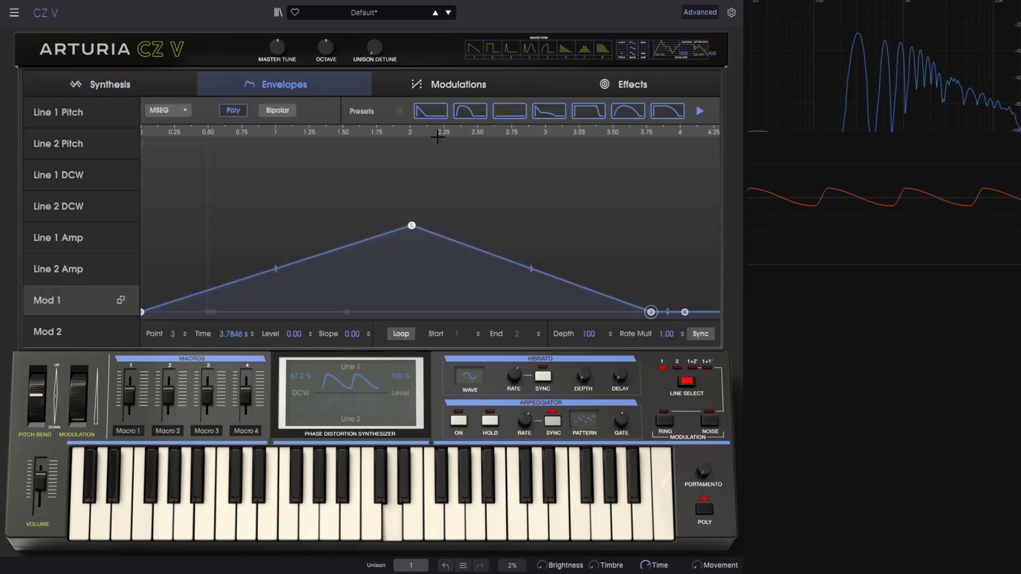
Step: Sweep LFO 1's rate down and up in the modulation section, ending at 1.25 Hz
left_click(421, 85)
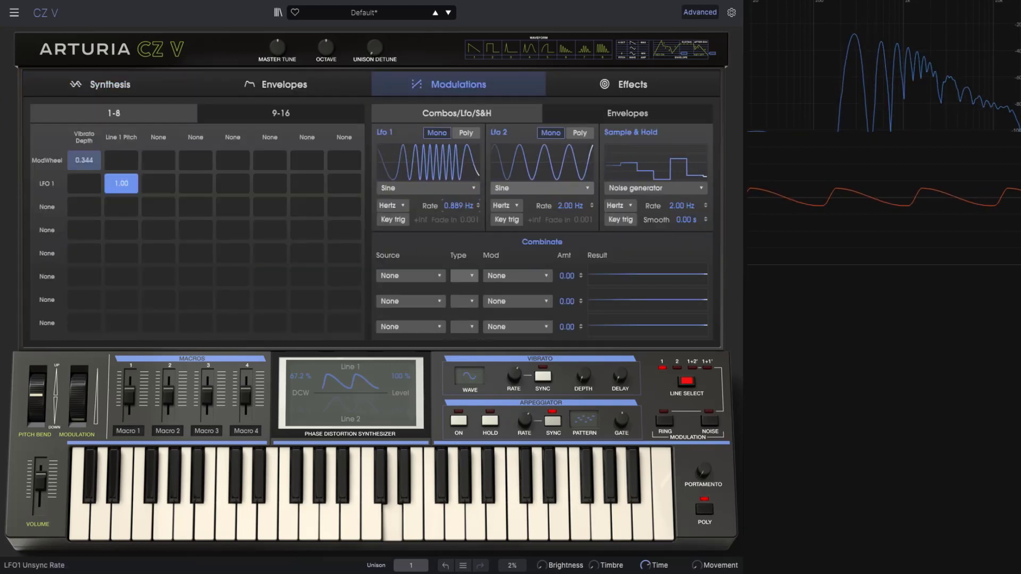
left_click_drag(452, 206, 452, 202)
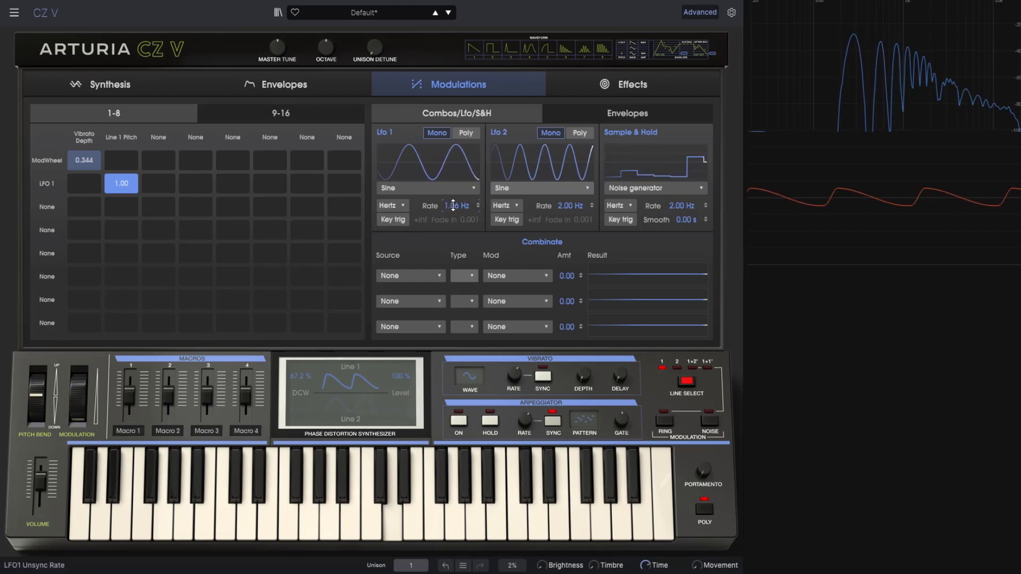
left_click_drag(454, 206, 454, 210)
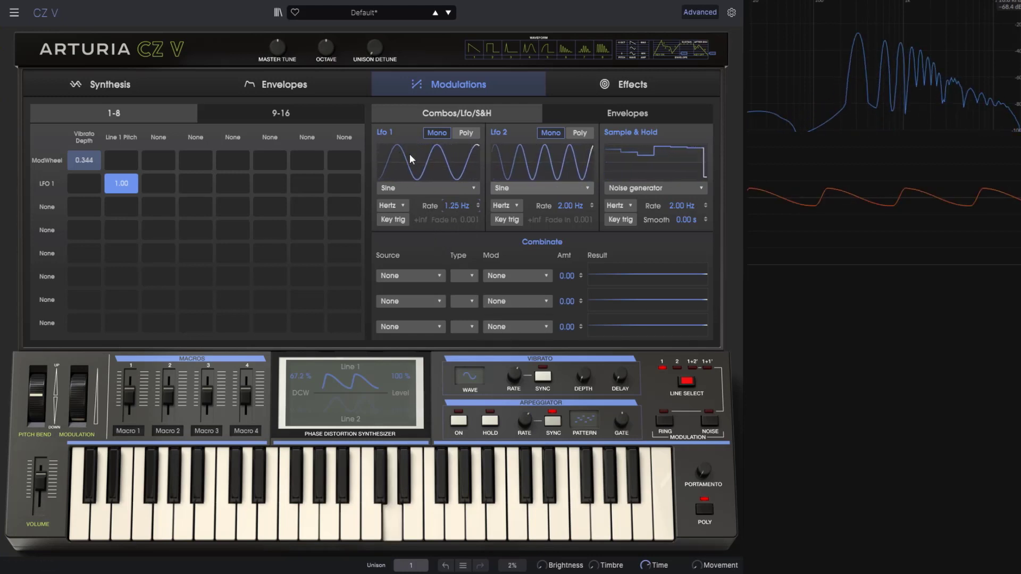
Step: Compare LFO 1 with key triggering on and off, leaving it switched on
left_click(394, 221)
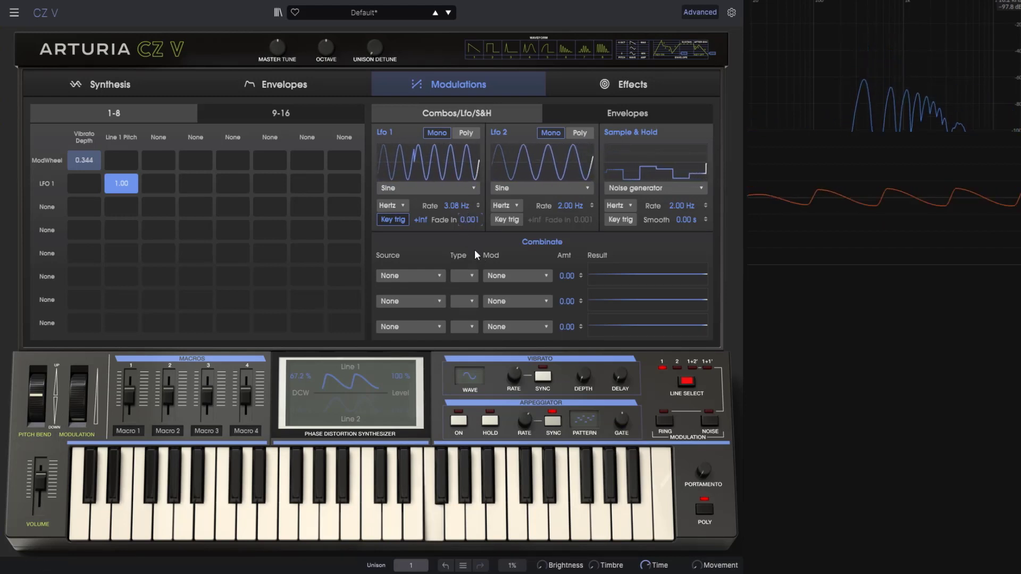
left_click(394, 220)
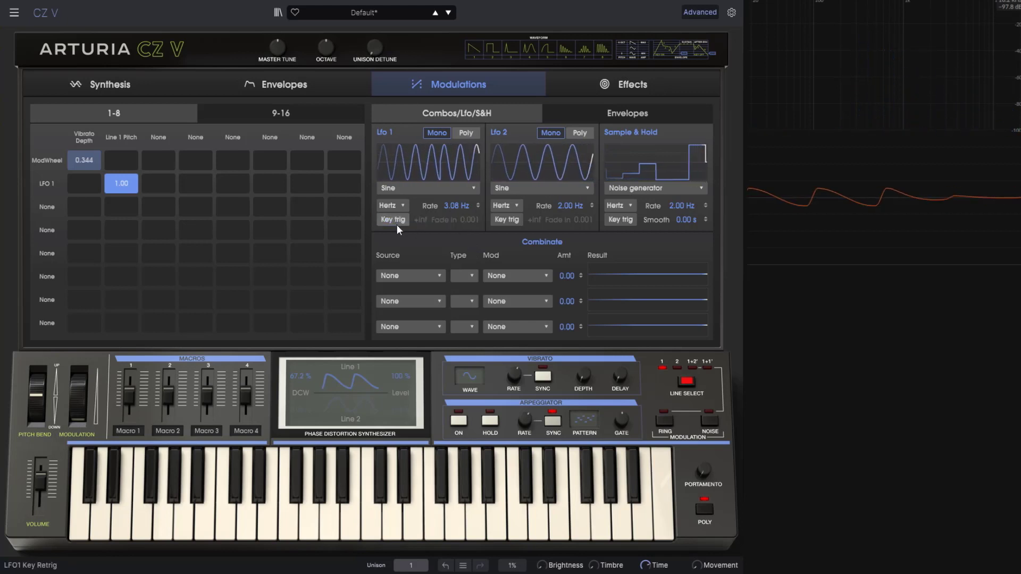
left_click(396, 222)
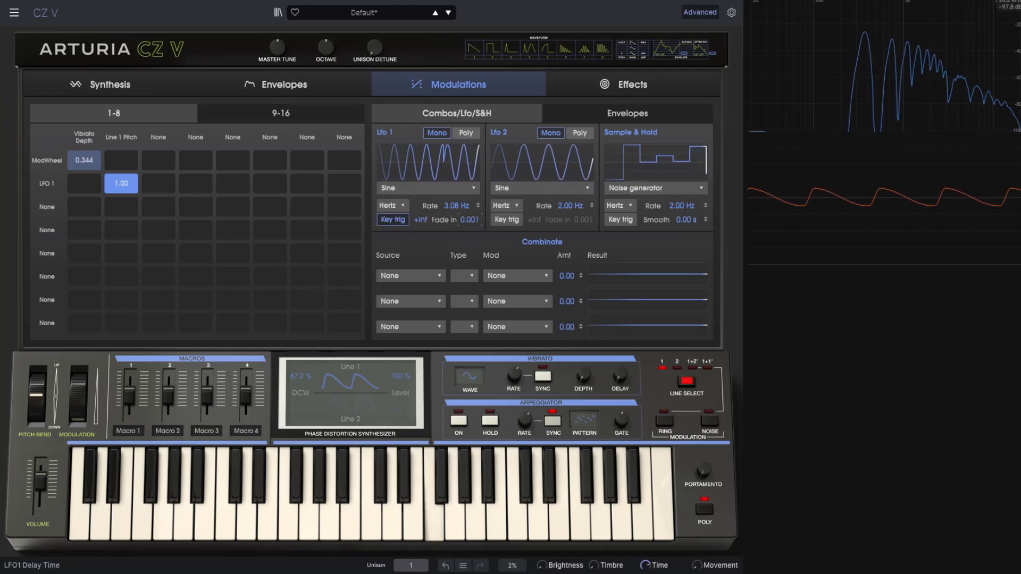
Step: Try LFO 1 fade-in times of 3.70 s and about 10.7 s, and return the fade-in to 0.001
left_click_drag(470, 220, 470, 180)
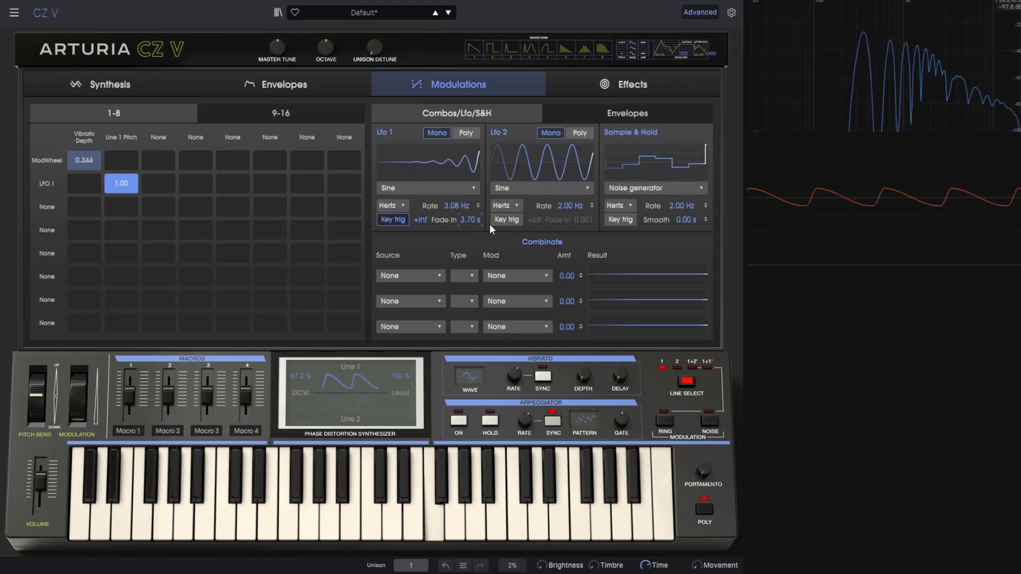
left_click_drag(479, 227, 478, 205)
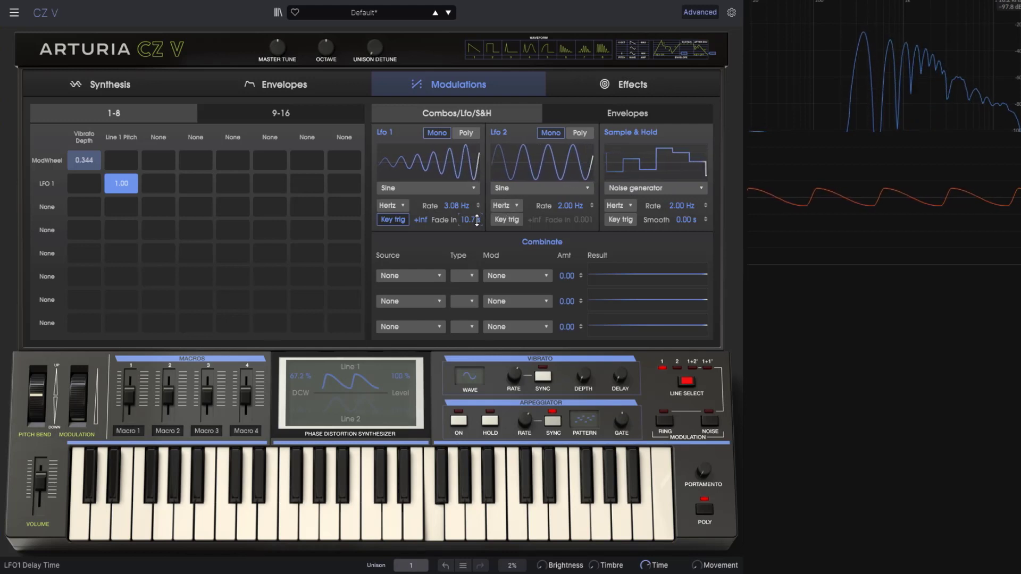
left_click_drag(477, 220, 473, 323)
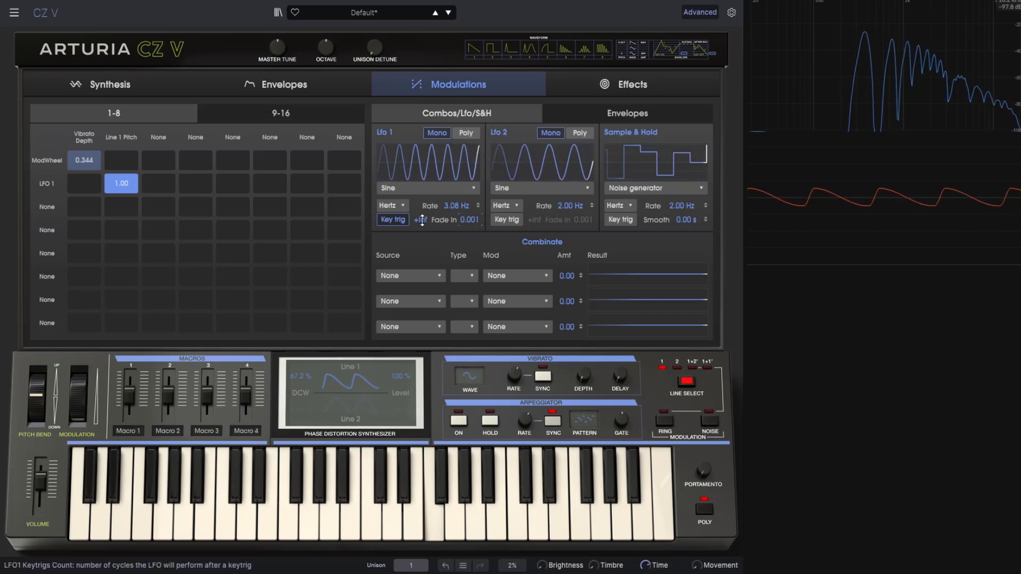
Step: Try LFO 1 key-trigger cycle counts of 8 and 4, and return the count to +inf
left_click_drag(422, 220, 421, 236)
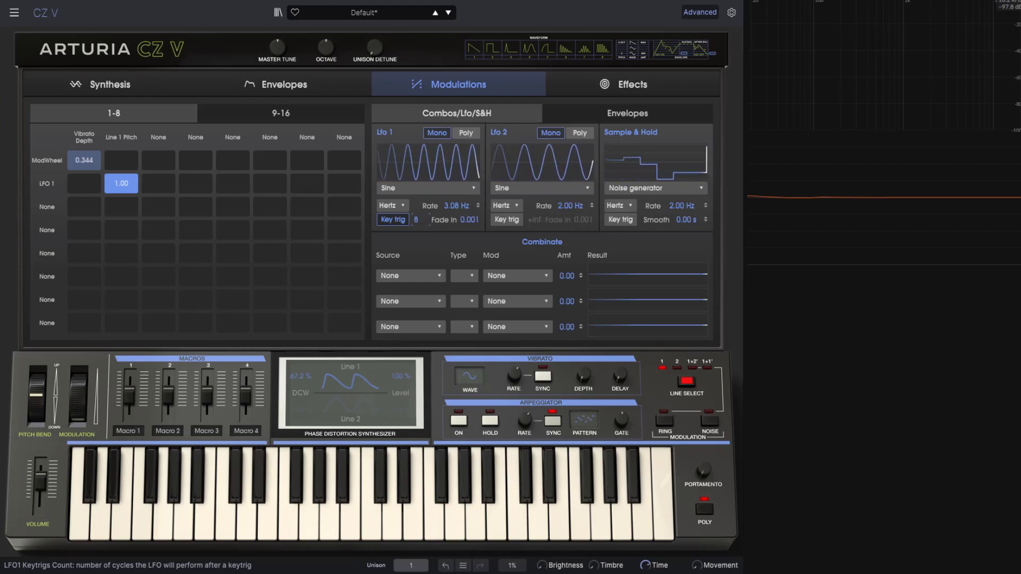
left_click_drag(418, 220, 418, 228)
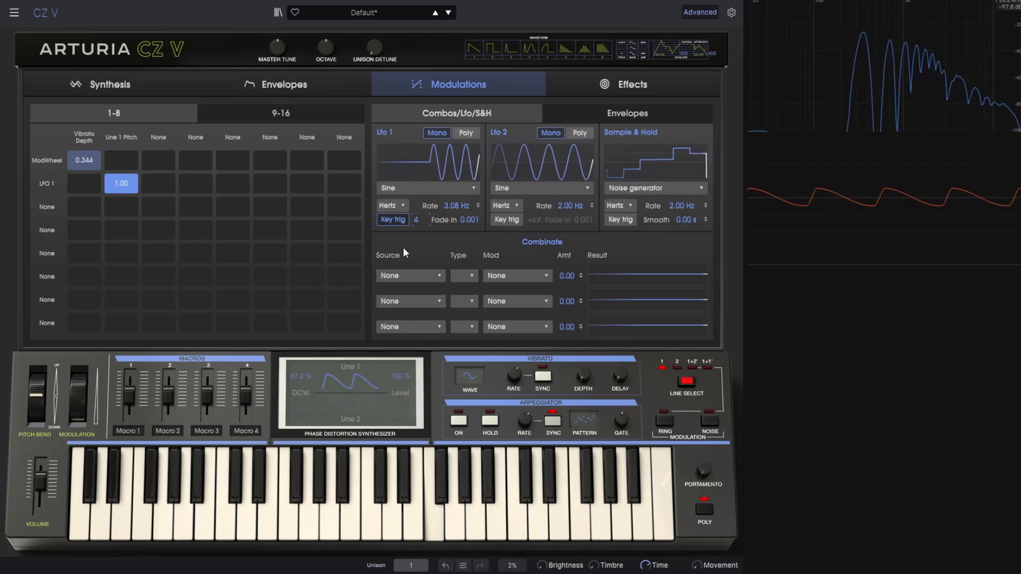
left_click_drag(417, 220, 417, 214)
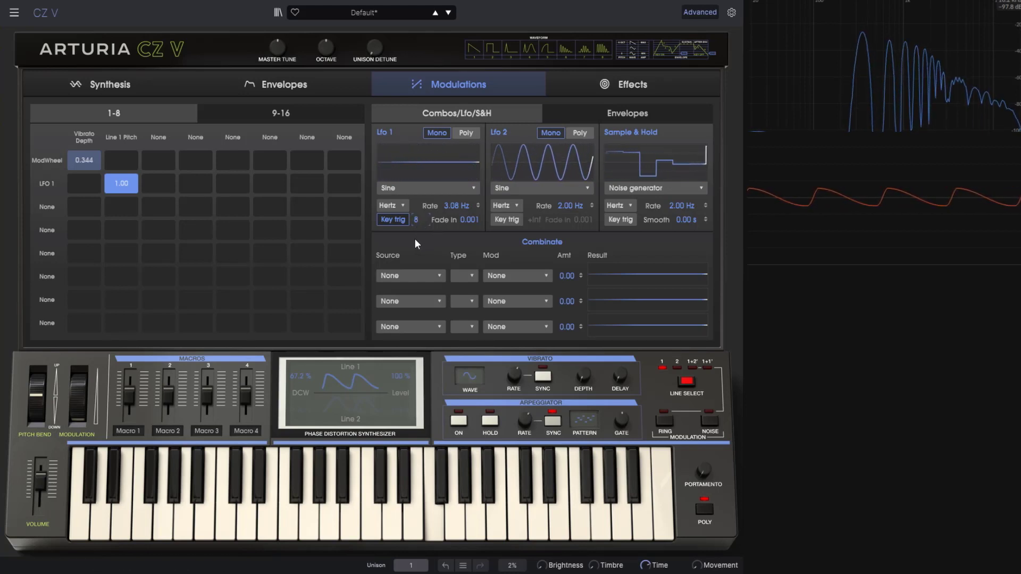
left_click_drag(415, 222, 416, 215)
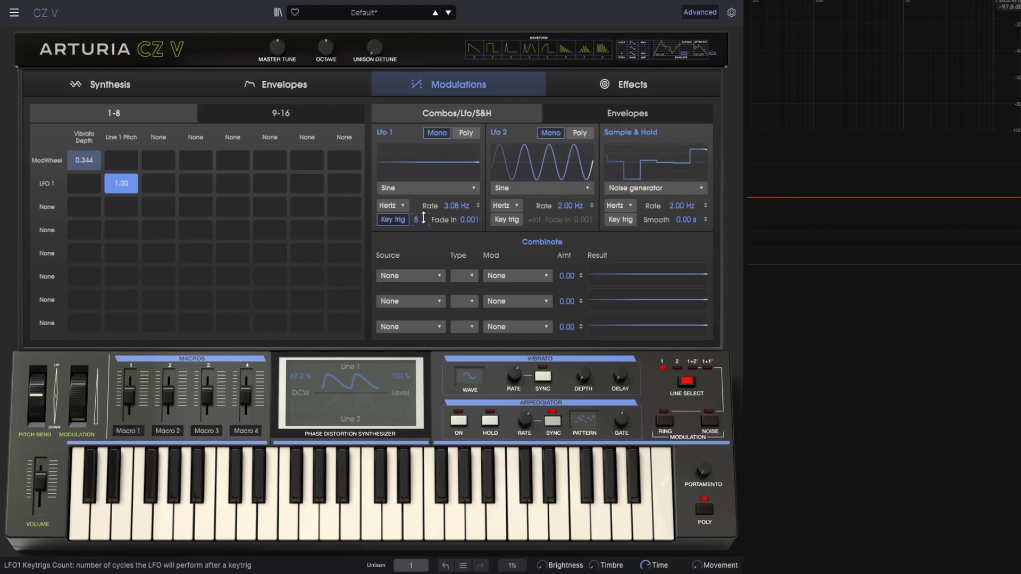
left_click_drag(423, 218, 407, 161)
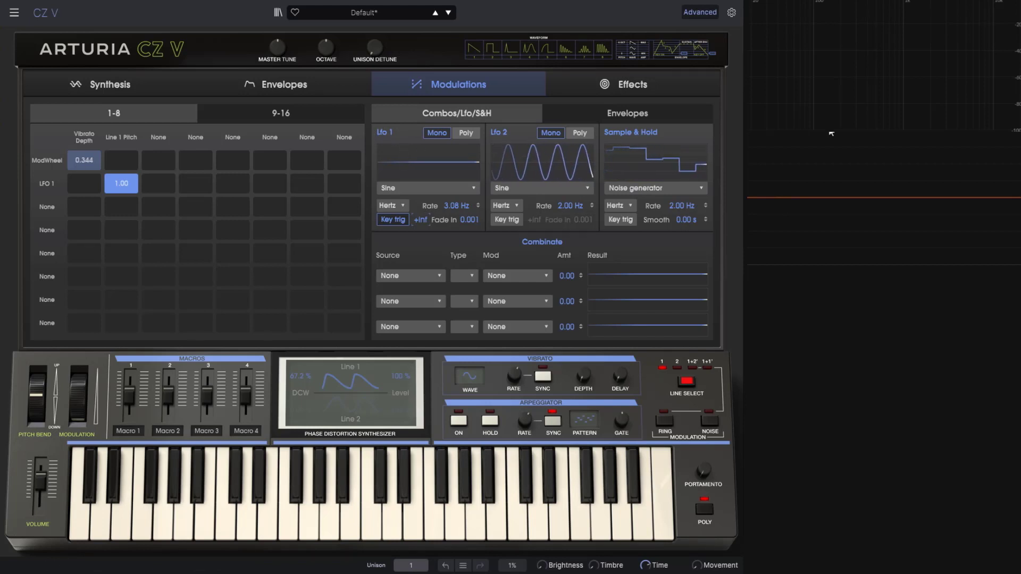
Step: Set Line 1's DCW amount to 78.0 % in the synthesis section and return to the modulation matrix
left_click(103, 88)
left_click_drag(170, 155, 170, 147)
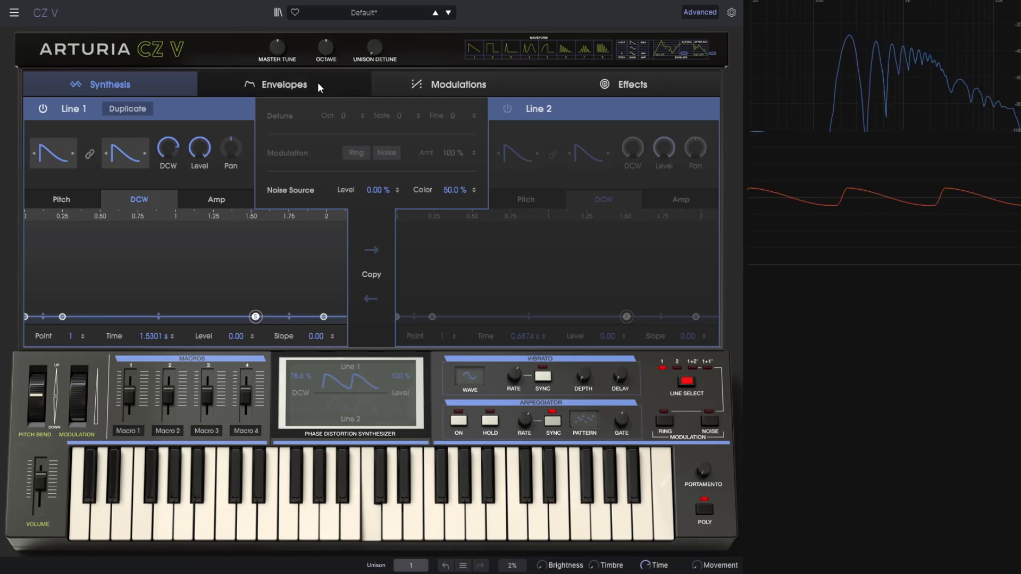
left_click(457, 86)
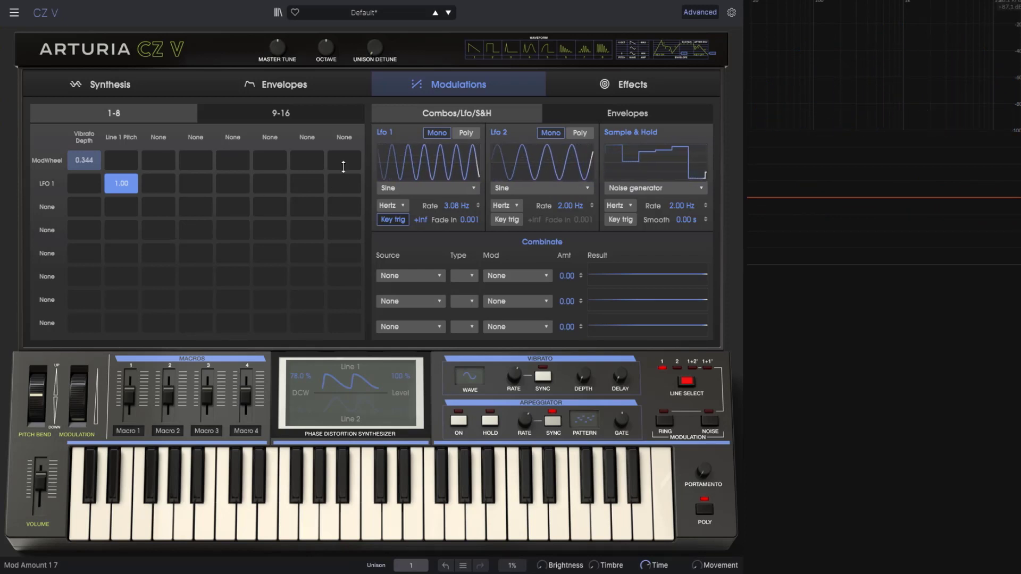
Step: Play two notes and compare LFO 1 in polyphonic and monophonic mode, leaving it on Mono
left_click(156, 515)
left_click(392, 513)
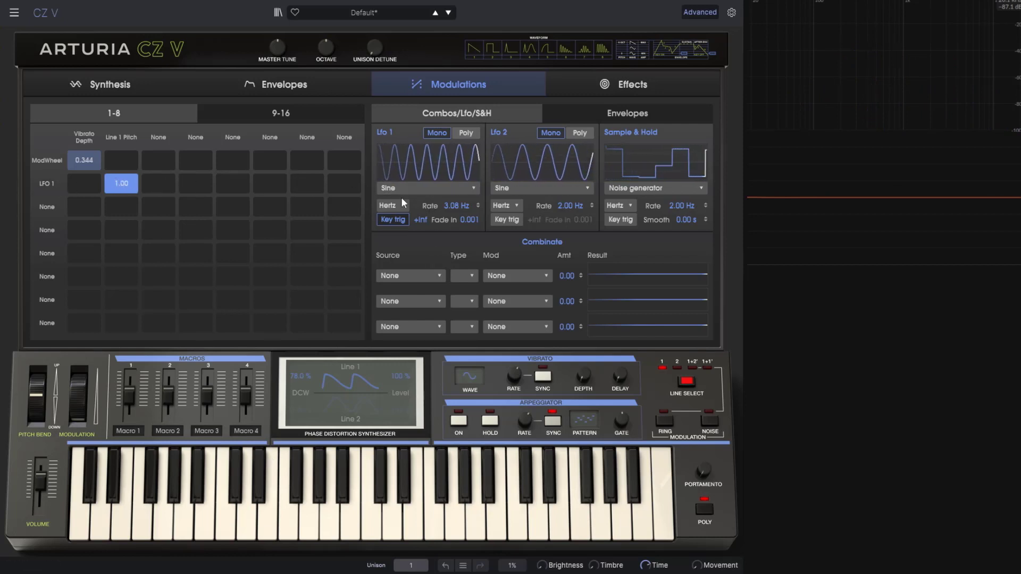
left_click(461, 134)
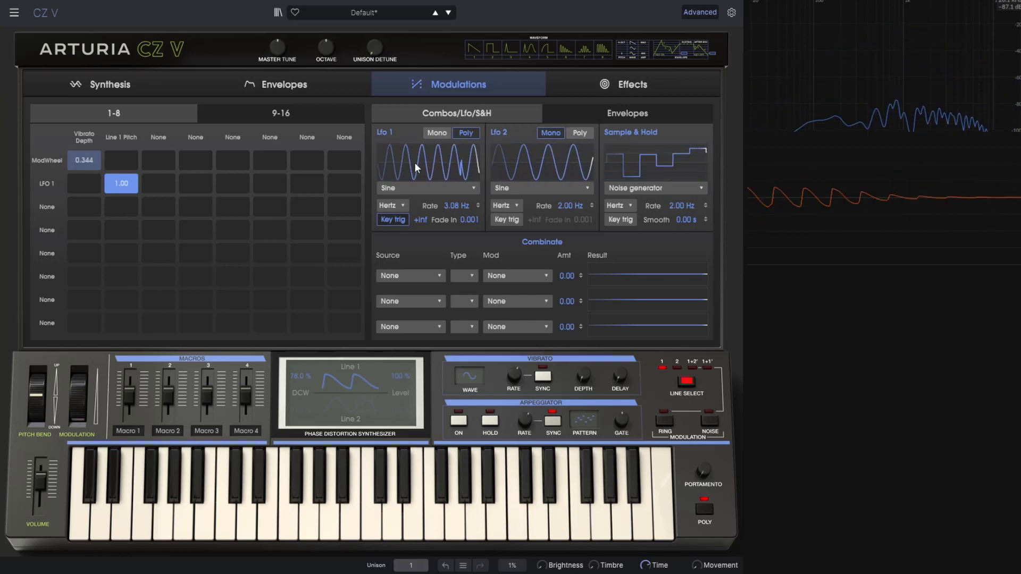
left_click(436, 135)
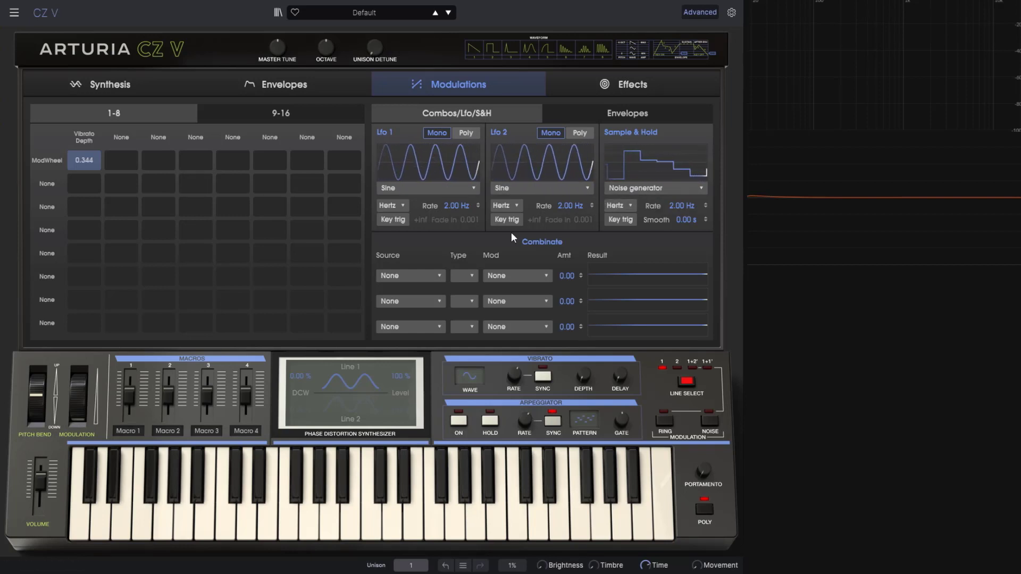
Step: Set Line 1's DCW amount to 76.8 % in the synthesis section and return to the modulation matrix
left_click(144, 80)
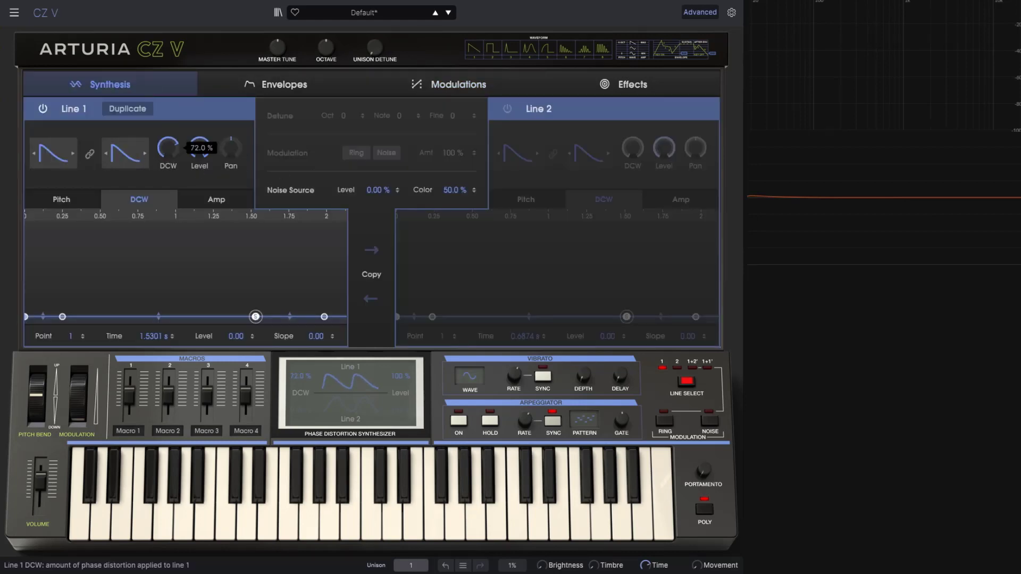
left_click_drag(168, 148, 168, 143)
left_click(494, 84)
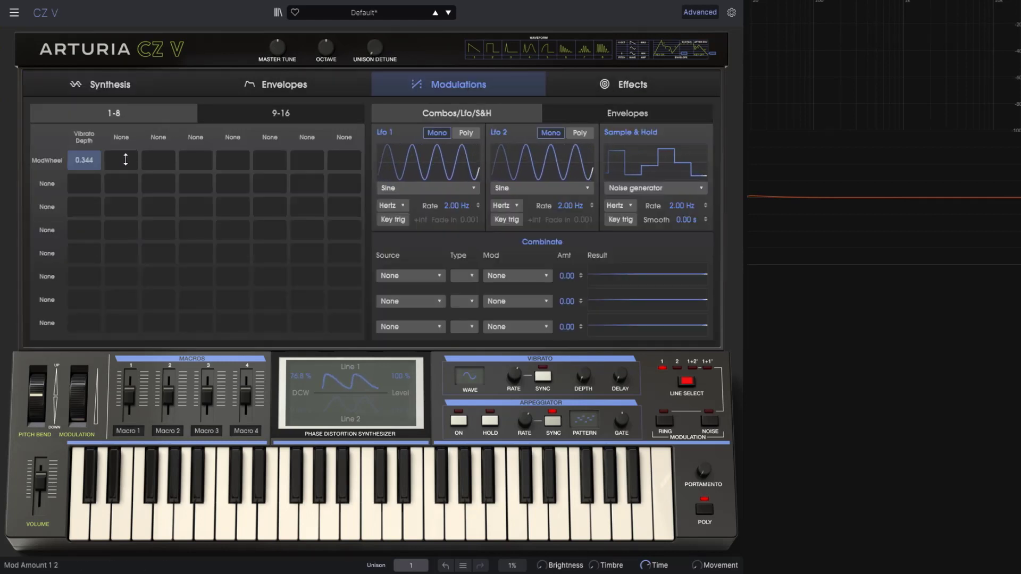
Step: Route Sample & Hold to Line 1 Pitch in the second row and column of the matrix with an amount of 1.00
left_click(38, 184)
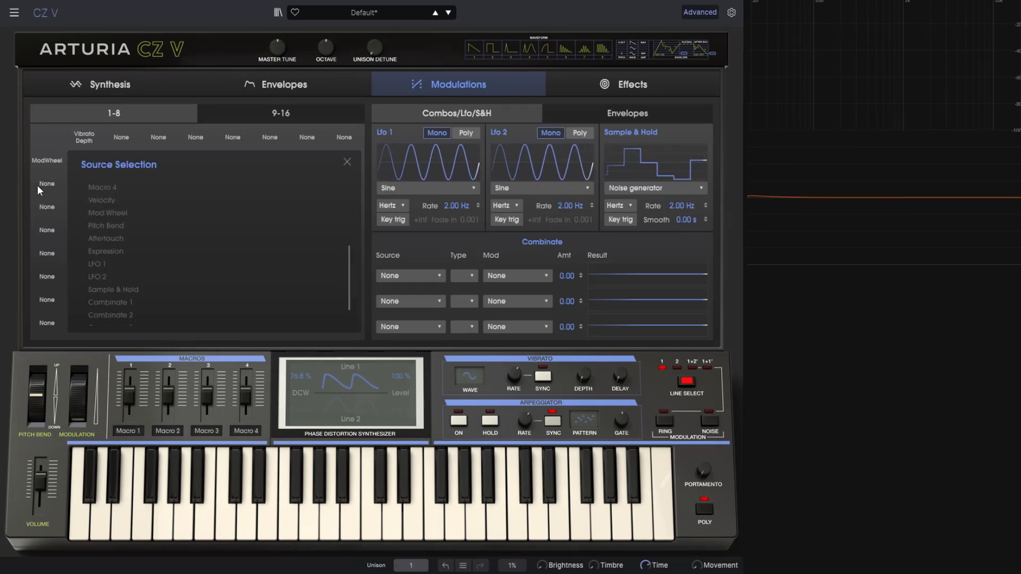
left_click(118, 290)
left_click(125, 141)
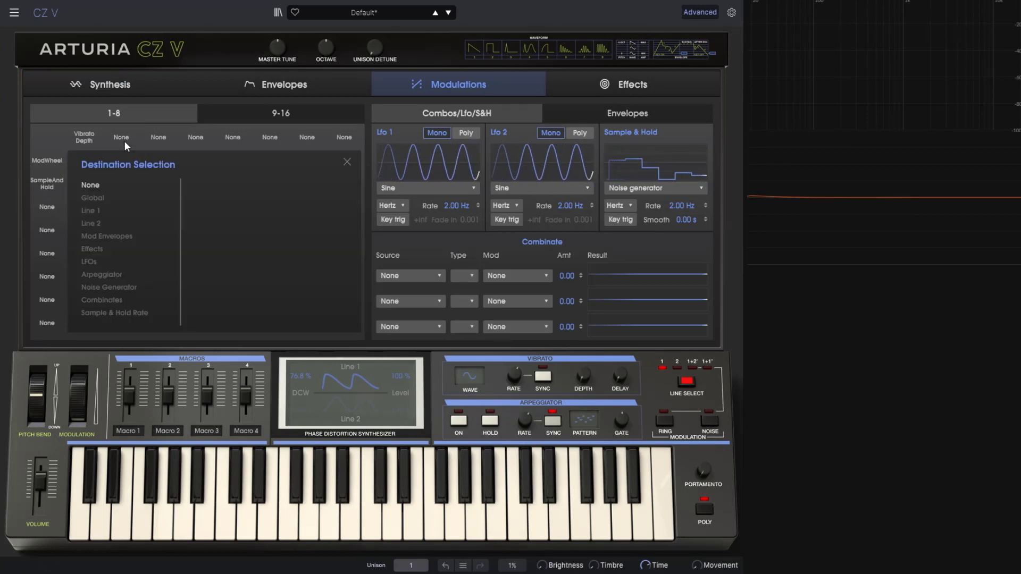
left_click(100, 209)
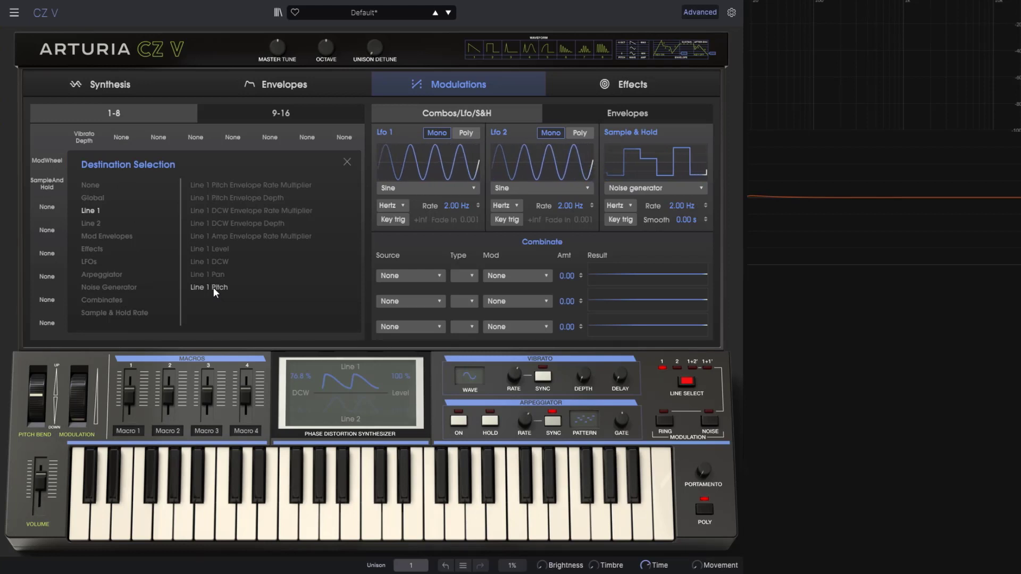
left_click(212, 287)
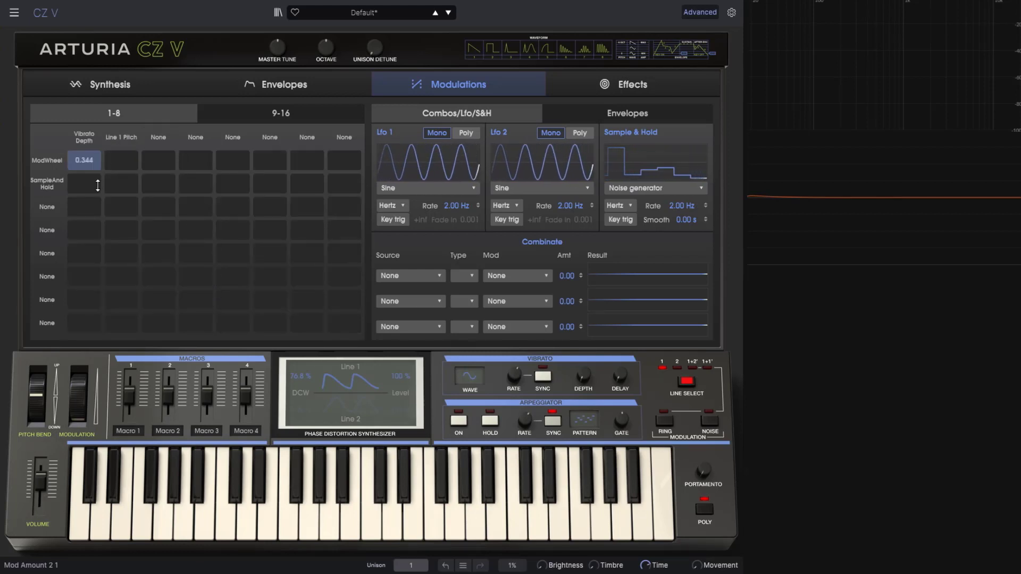
left_click(121, 183)
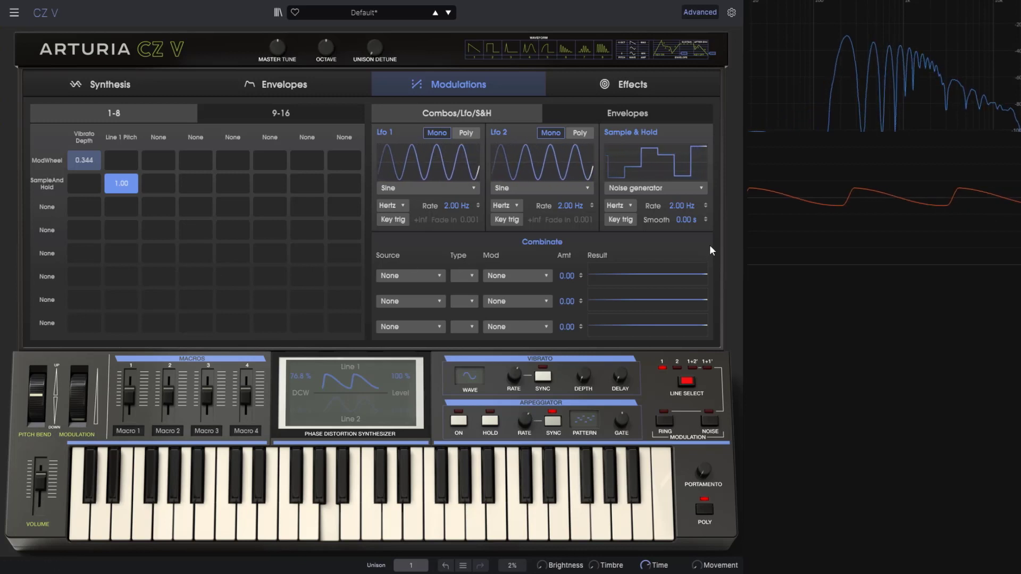
Step: Try Sample & Hold rates of 0.365 Hz and 8.93 Hz, and try the Sync Binary rate type before returning it to Hertz
left_click_drag(682, 205, 672, 255)
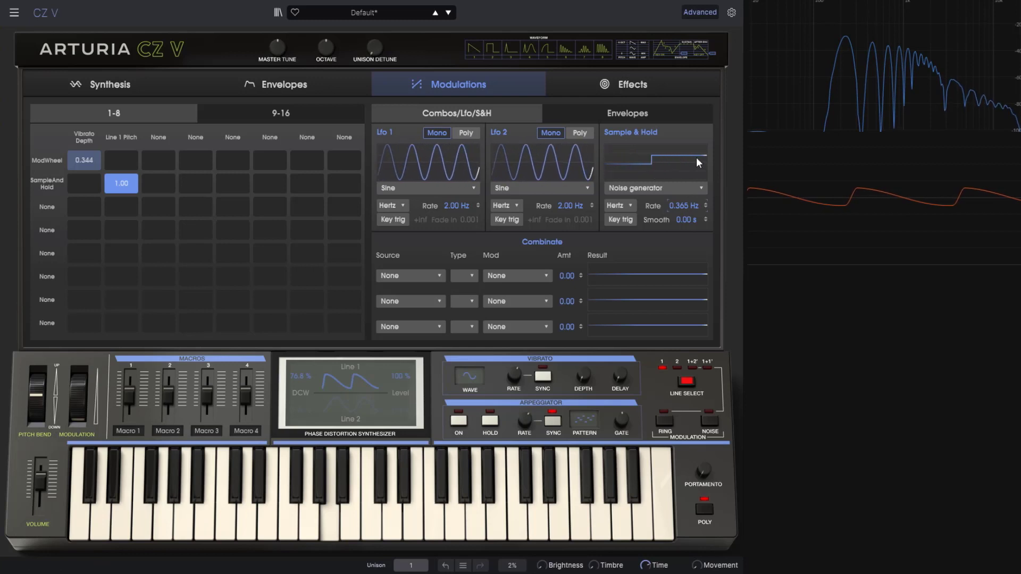
left_click_drag(675, 205, 675, 154)
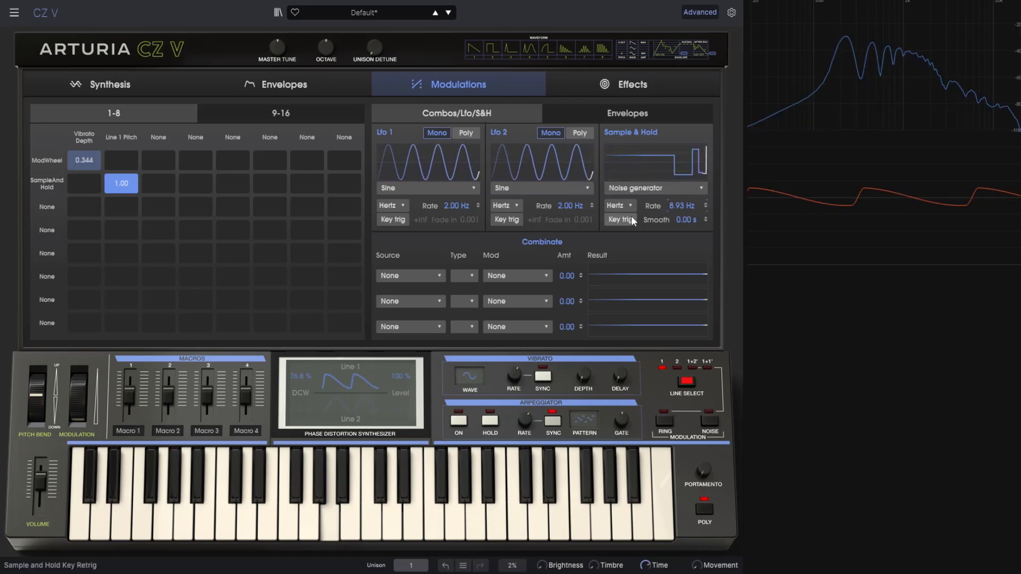
left_click(631, 206)
left_click(634, 248)
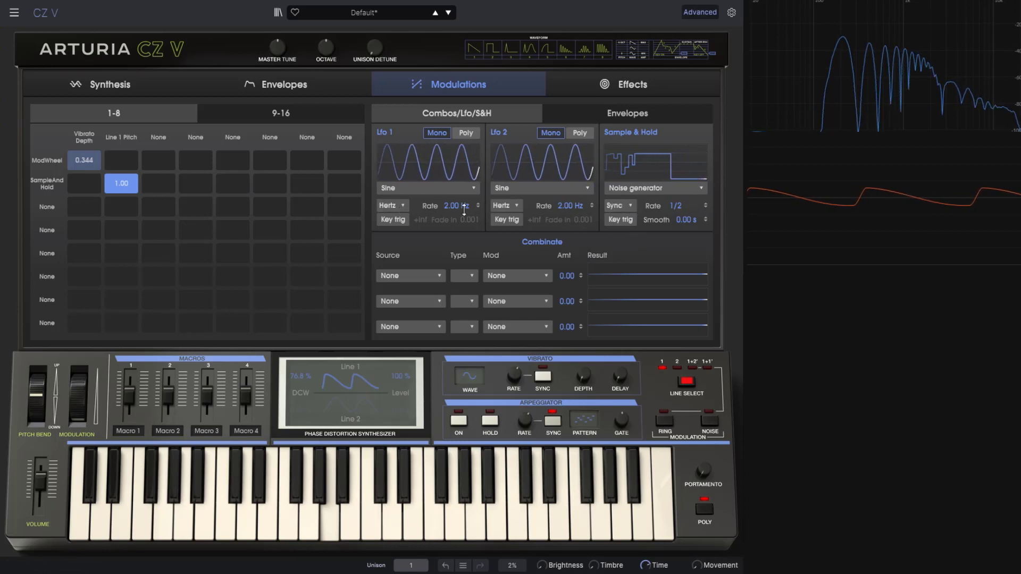
left_click(630, 207)
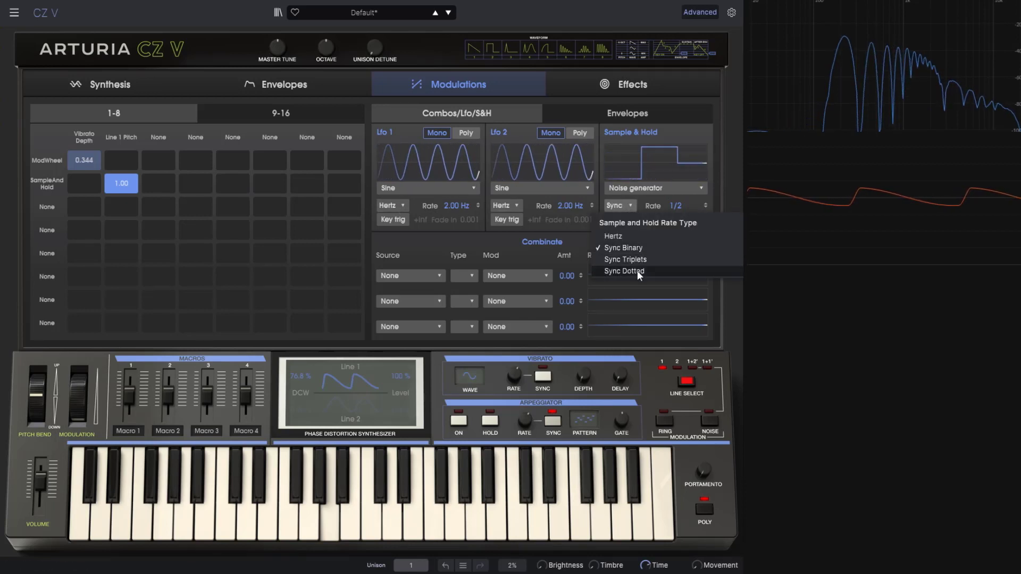
left_click(612, 236)
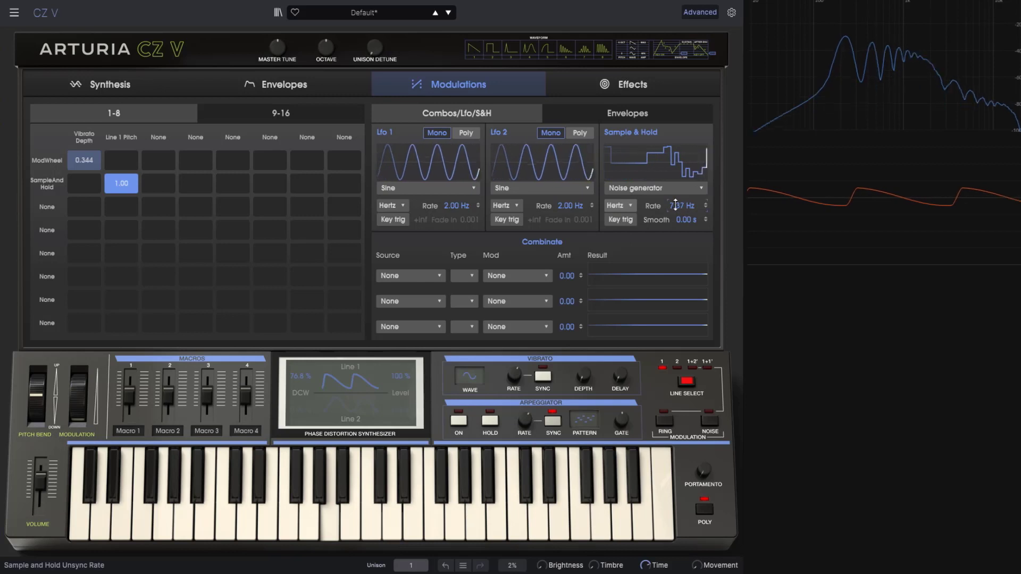
Step: Compare Sample & Hold with key triggering on and off, leaving it switched off
left_click(617, 219)
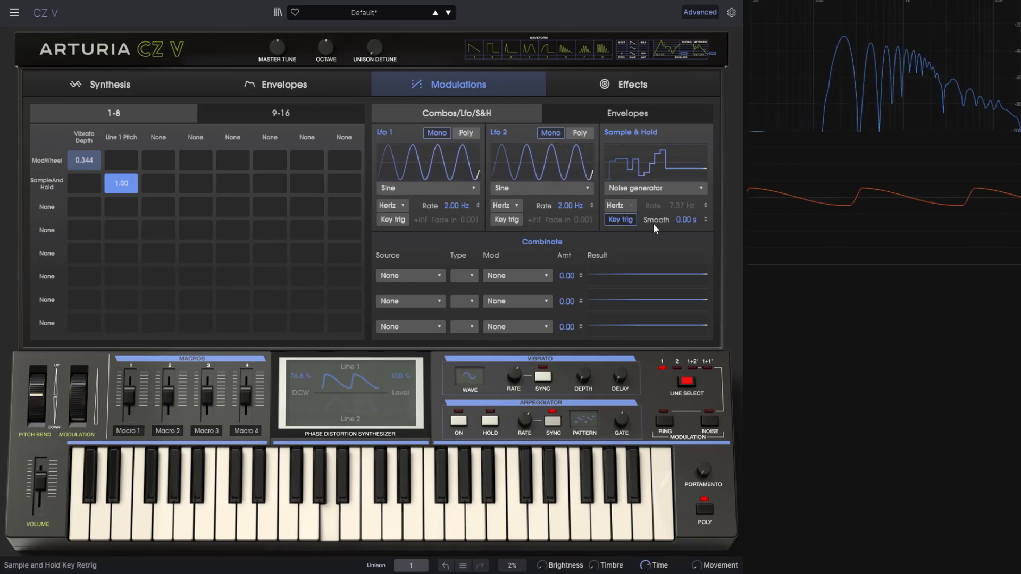
left_click(611, 221)
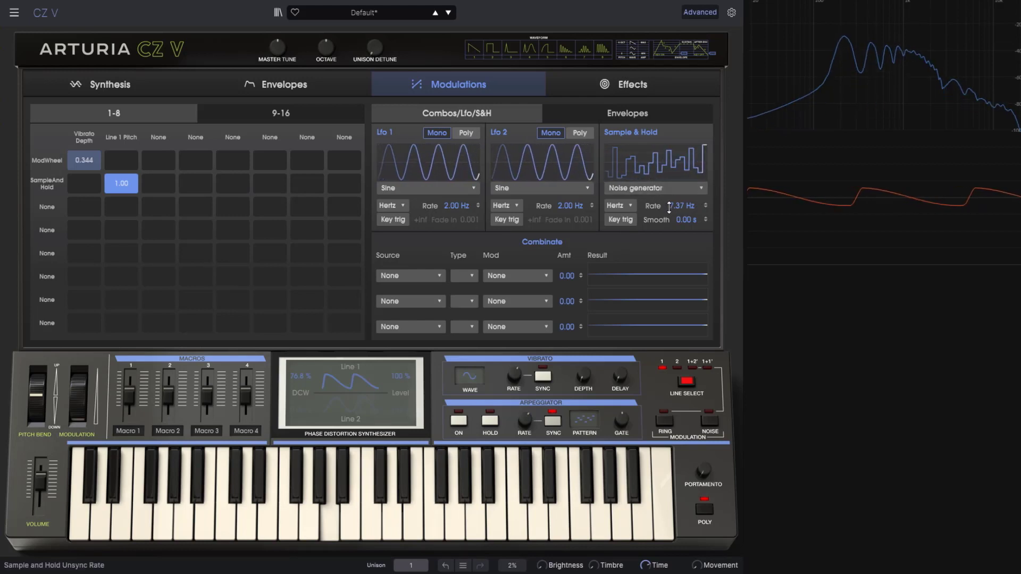
Step: Set the Sample & Hold rate to 6.58 Hz and try a smoothing of 0.136 s, returning it to 0.00 s
left_click_drag(694, 203, 694, 207)
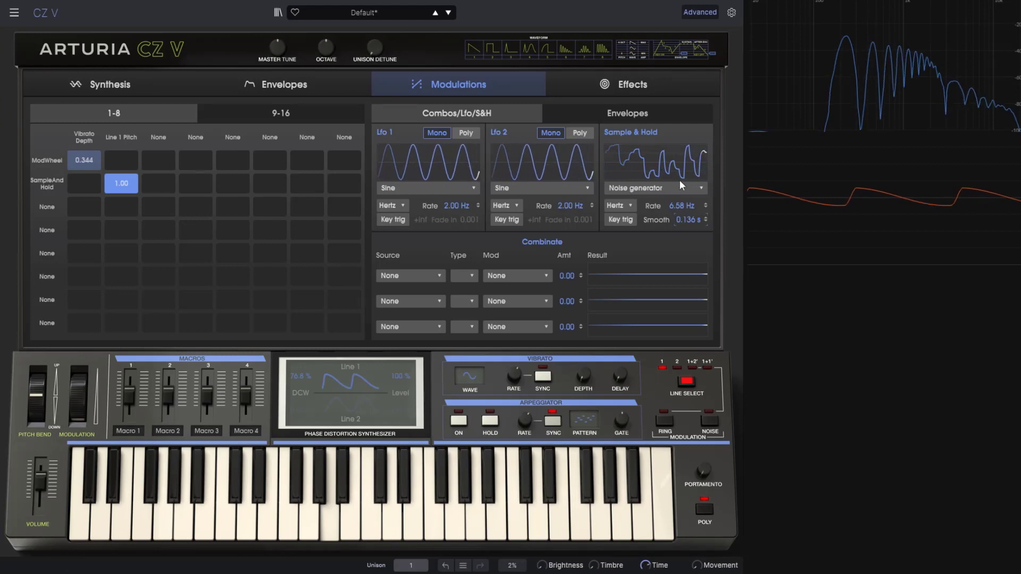
left_click_drag(688, 220, 688, 271)
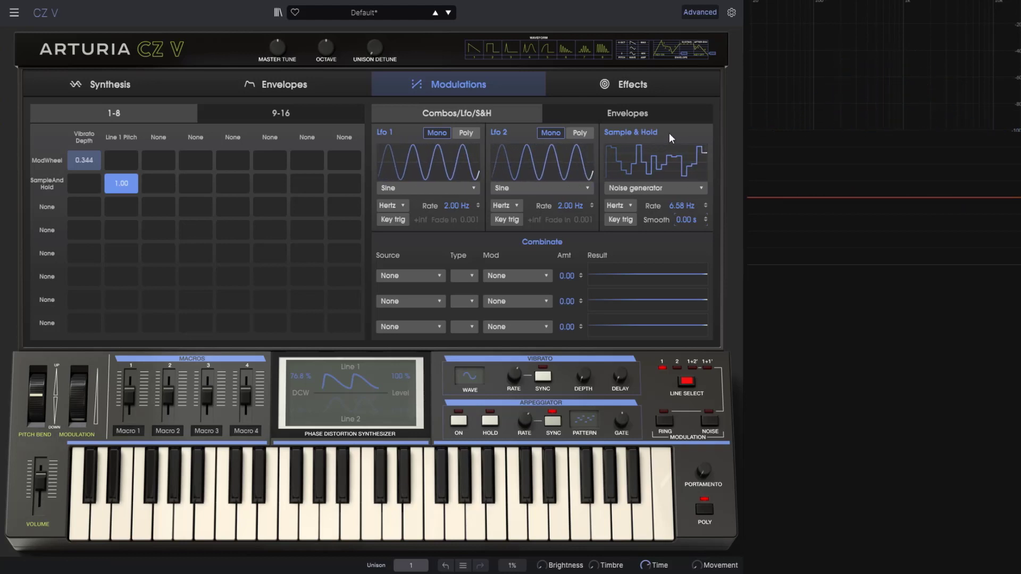
Step: Set the Sample & Hold rate to 4.07 Hz and choose LFO 1 as its source
left_click(650, 186)
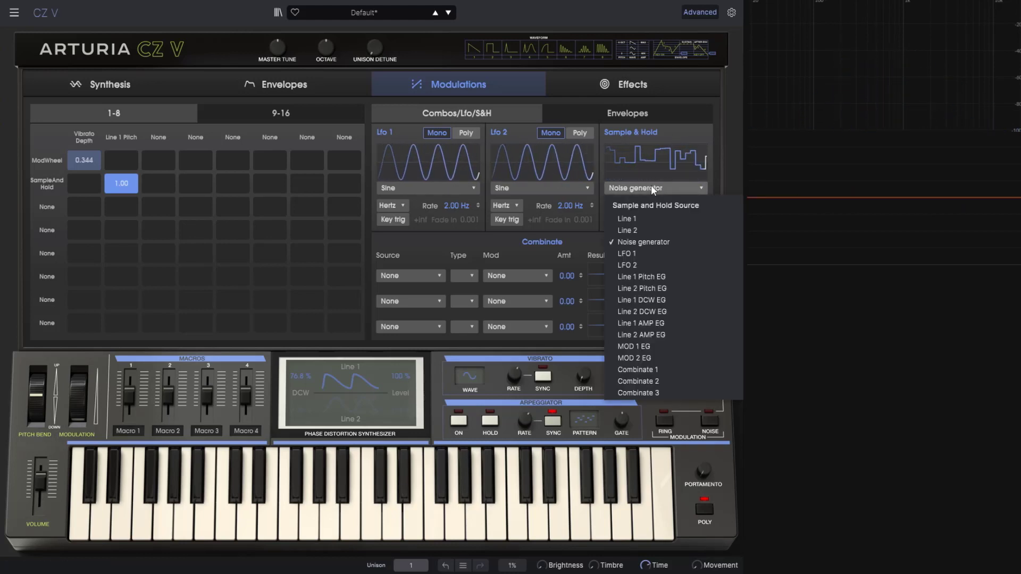
left_click(672, 131)
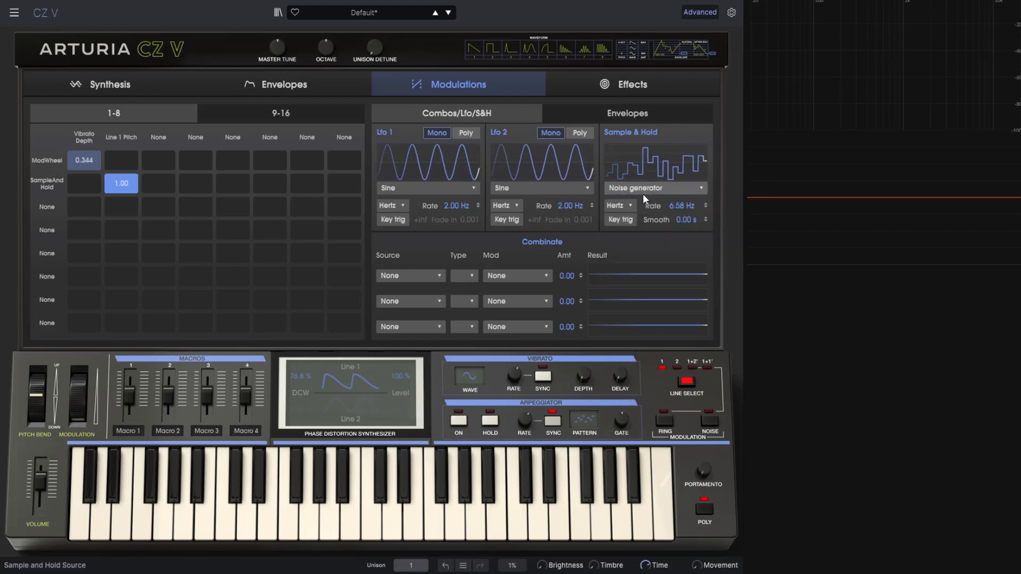
left_click_drag(681, 206, 682, 221)
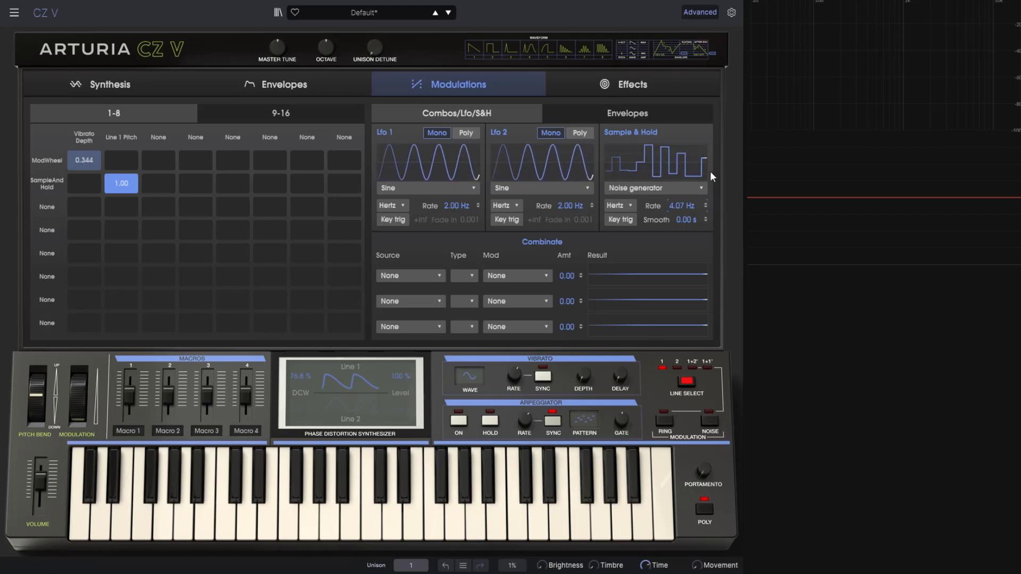
left_click(663, 188)
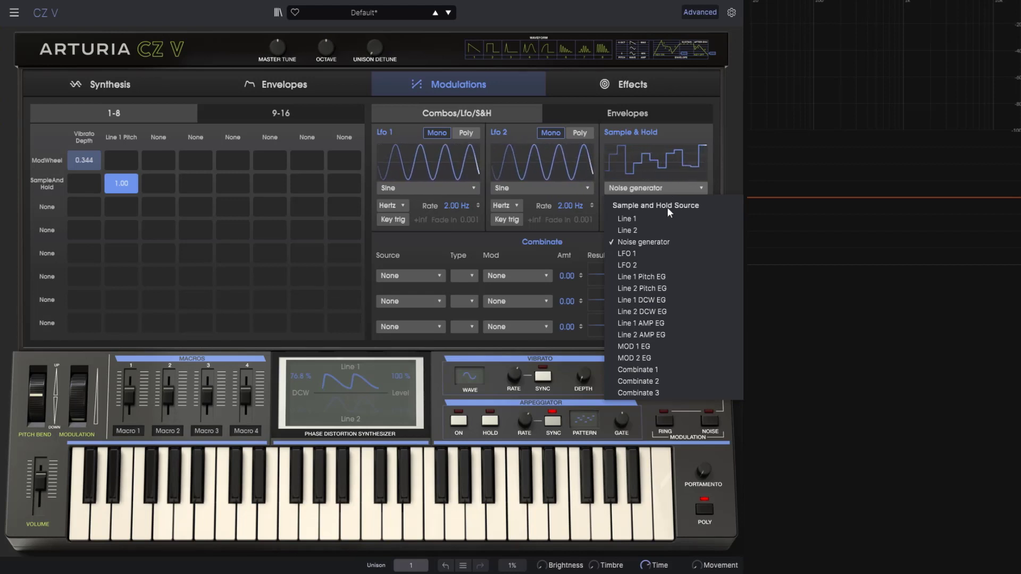
left_click(634, 253)
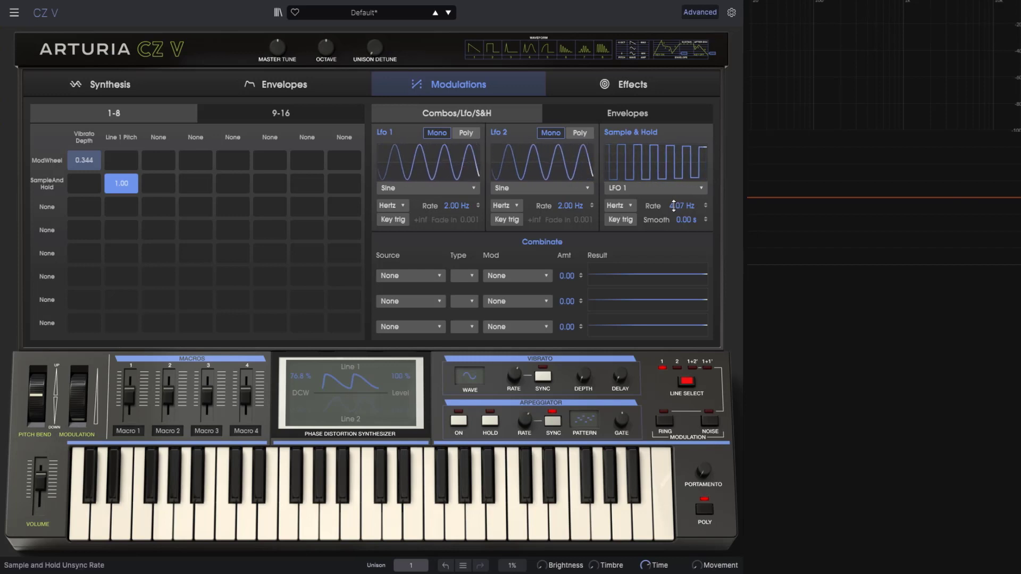
Step: Set the Sample & Hold rate to 15.6 Hz and compare Noise generator with LFO 1 as its source, ending on LFO 1
left_click_drag(674, 206, 674, 214)
left_click_drag(682, 206, 681, 213)
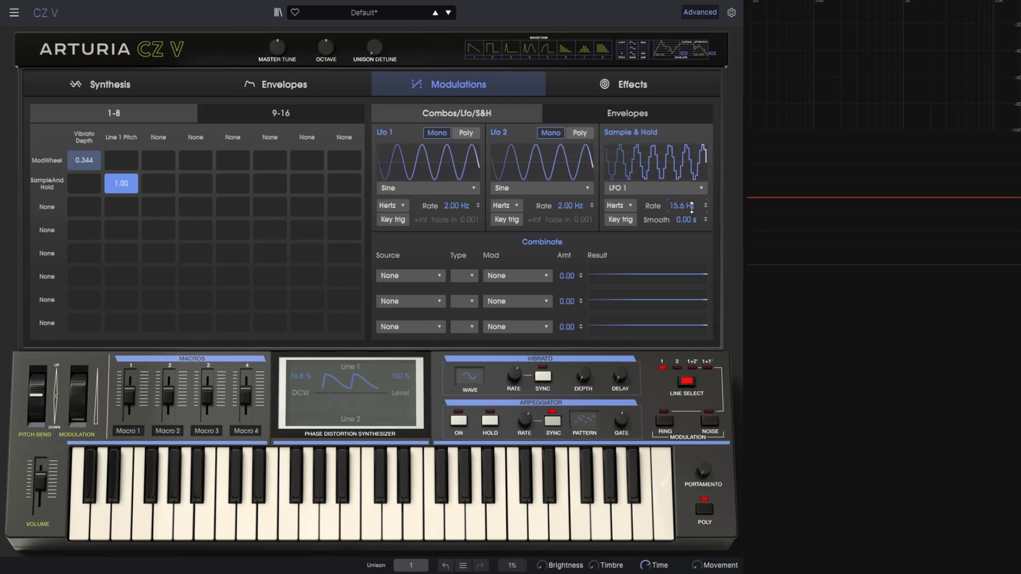
left_click(662, 185)
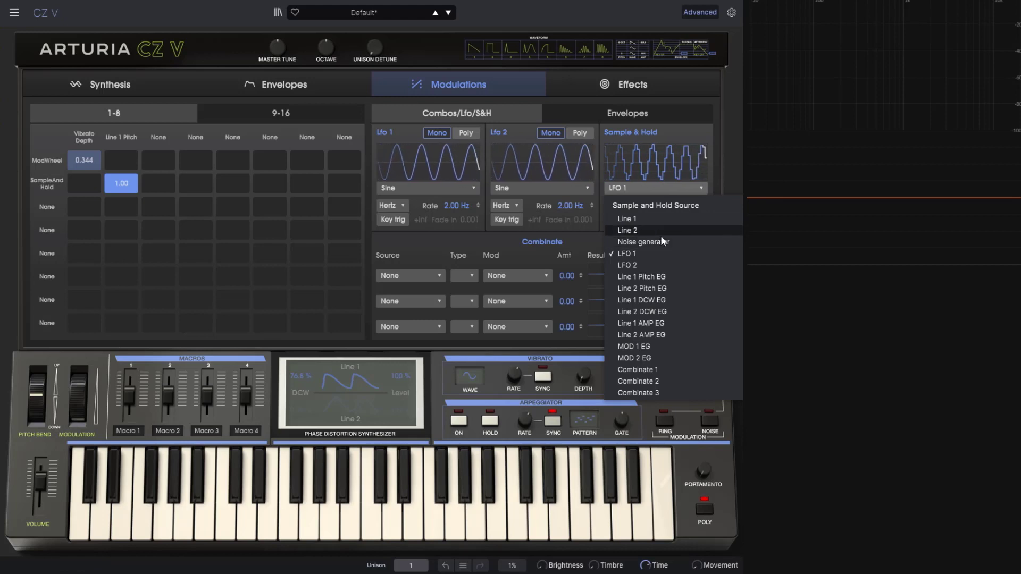
left_click(659, 241)
left_click(655, 191)
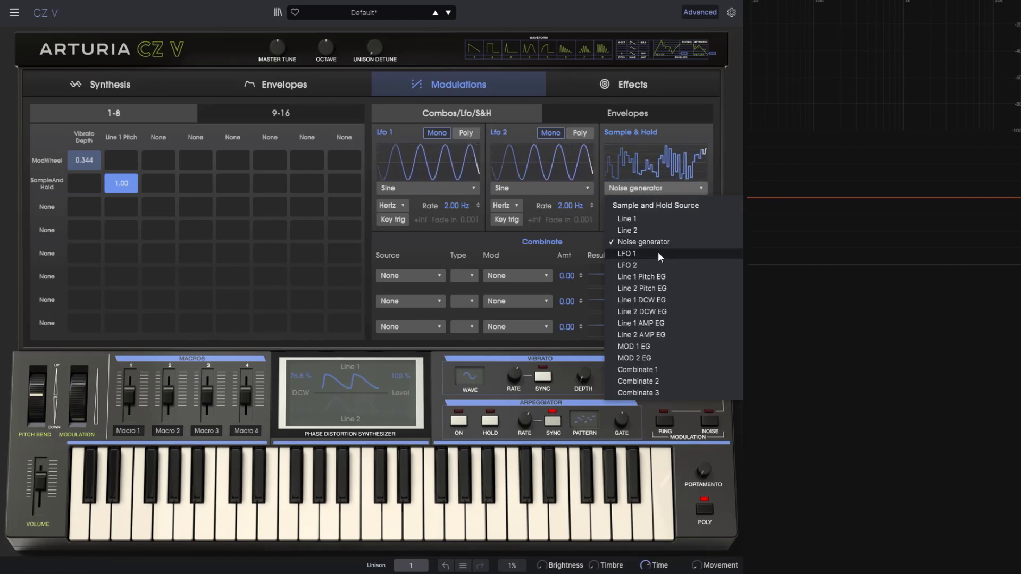
left_click(658, 251)
Step: Try Line 1 as the Sample & Hold source and return the source to Noise generator
left_click(632, 202)
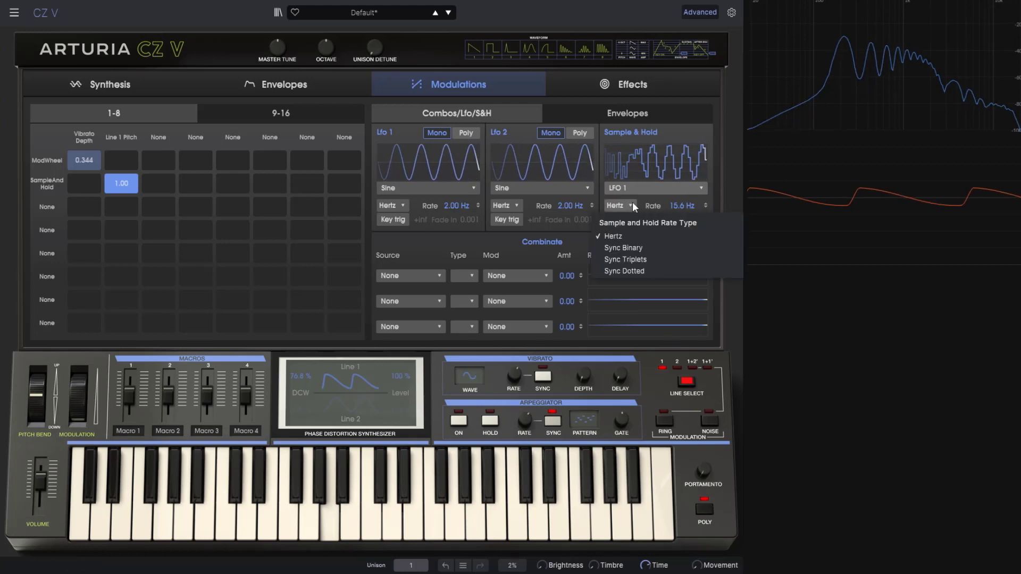
left_click(646, 185)
left_click(649, 187)
left_click(650, 187)
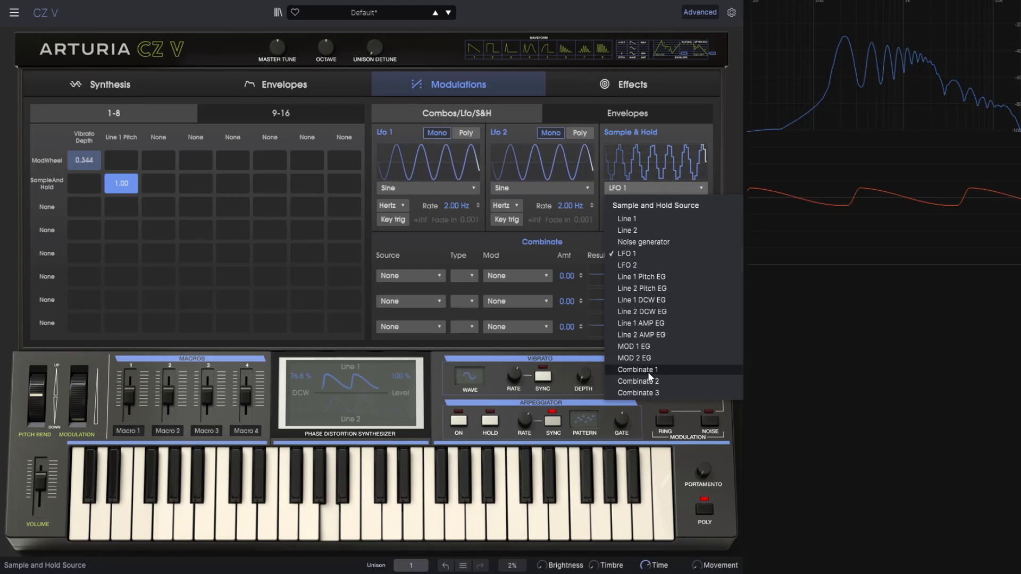
left_click(633, 218)
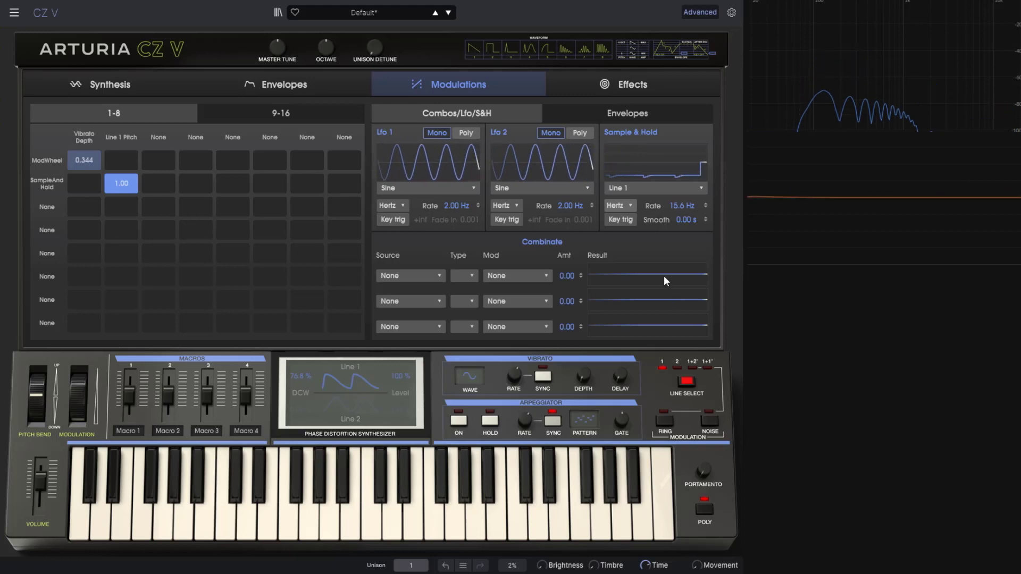
left_click(670, 187)
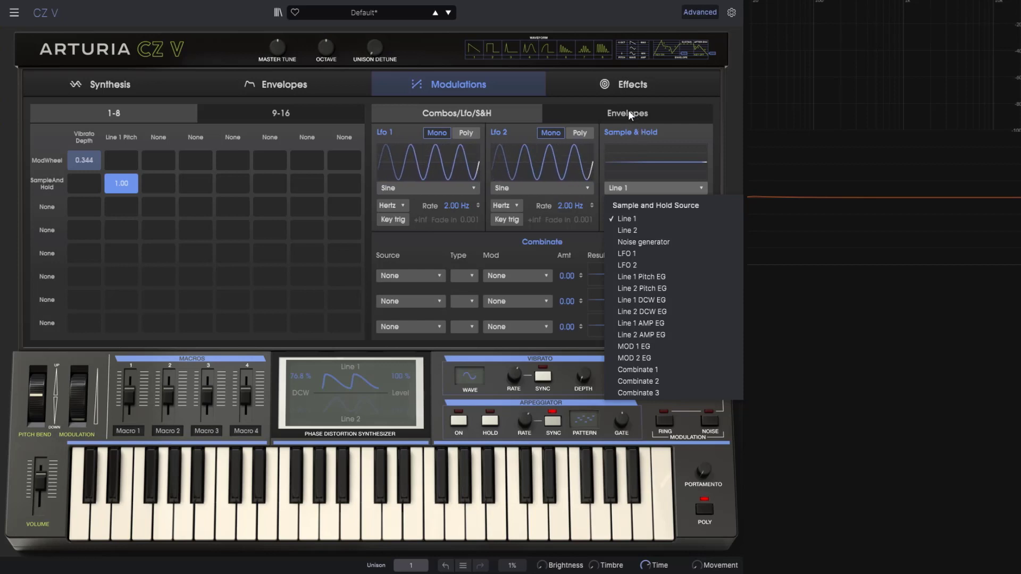
left_click(644, 242)
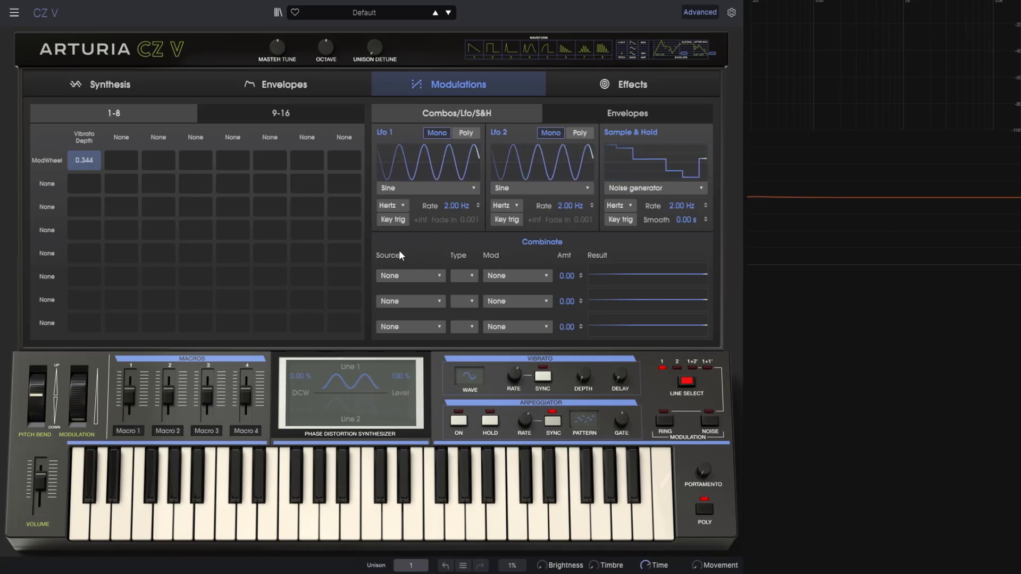
Step: Assign LFO 1 as the source and LFO 2 as the modulator of the first Combinate slot
left_click(468, 274)
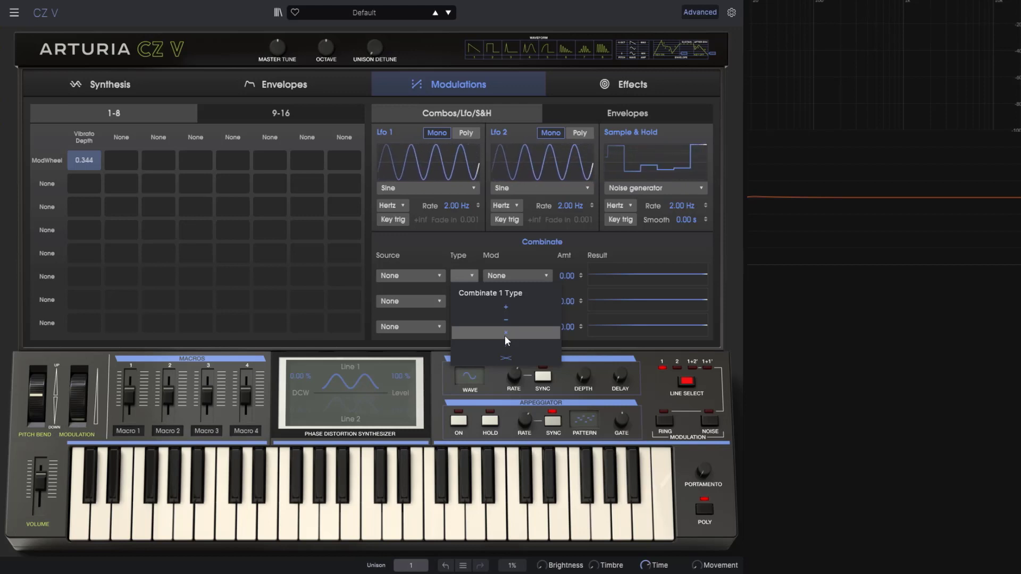
left_click(419, 238)
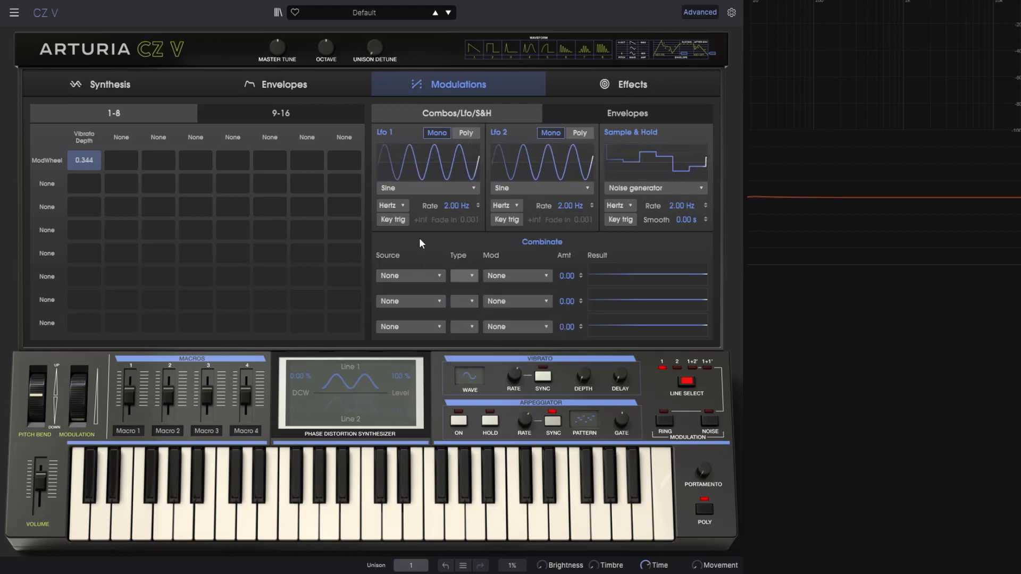
left_click(422, 277)
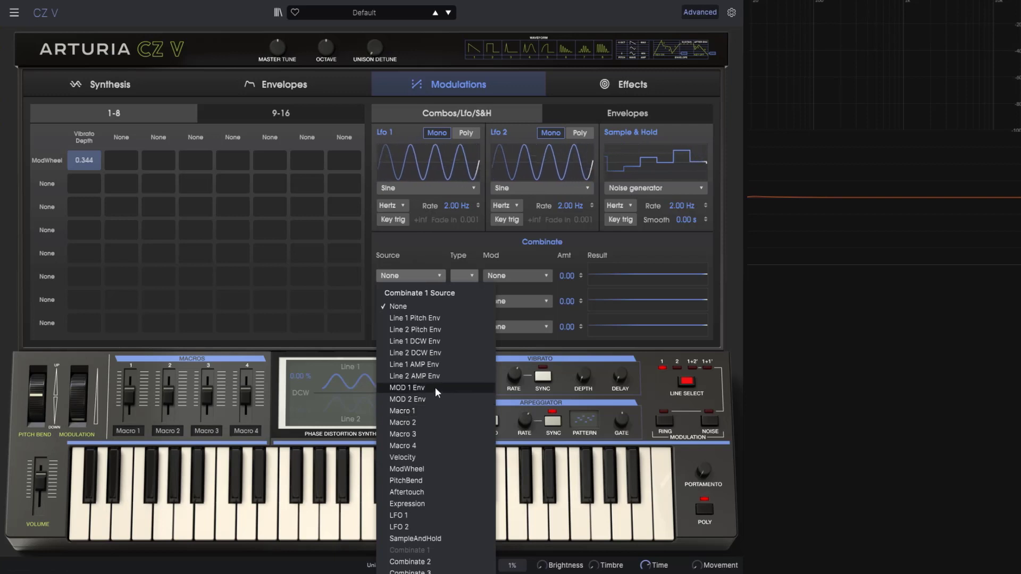
left_click(408, 516)
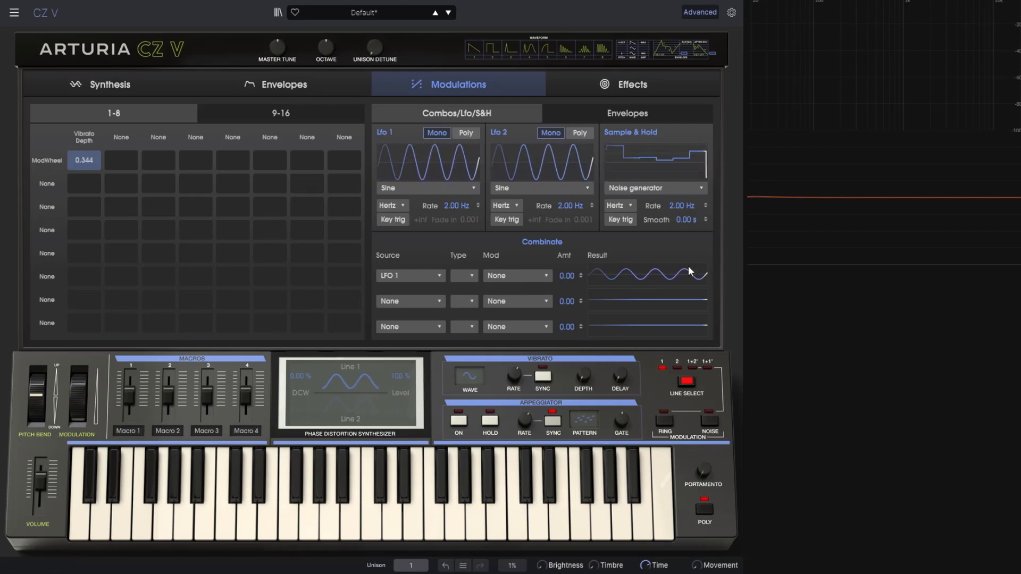
left_click(531, 277)
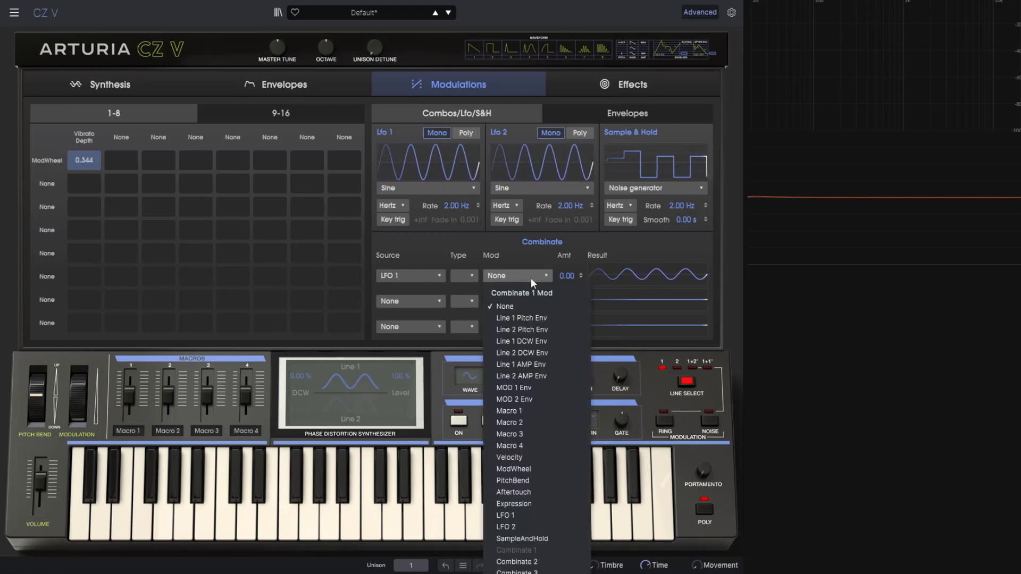
left_click(521, 527)
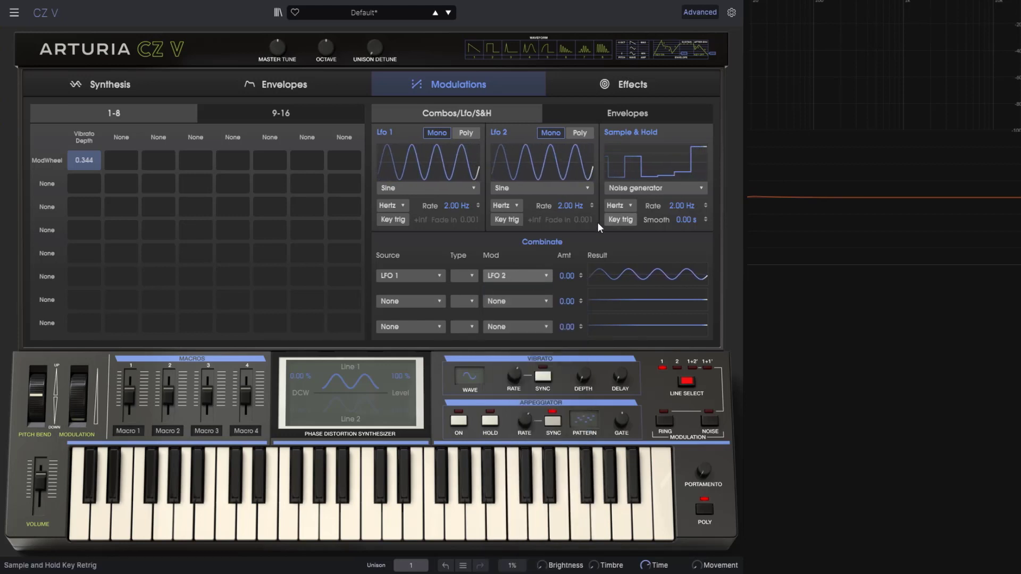
Step: Try addition and subtraction as the first Combinate type at an amount of 1.00, returning the amount to 0.00
left_click(467, 276)
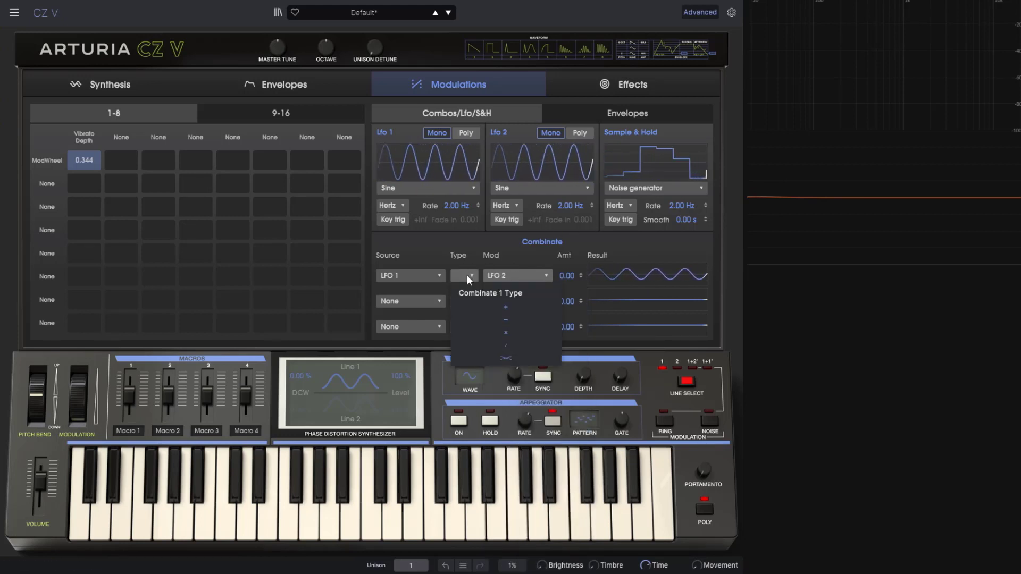
left_click(503, 307)
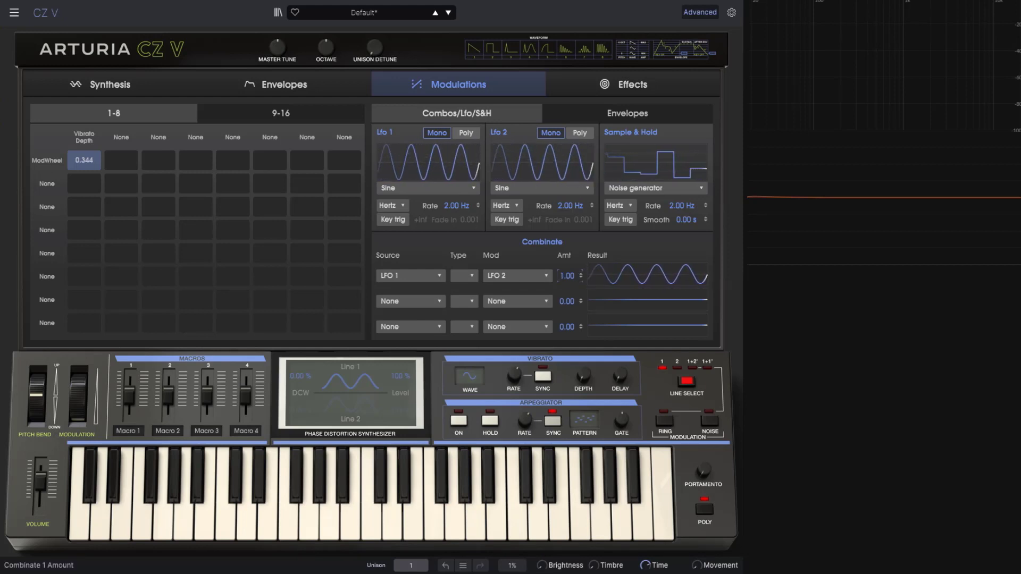
mouse_move(566, 276)
left_mouse_down()
mouse_move(566, 328)
mouse_move(567, 277)
left_mouse_up()
left_click(468, 276)
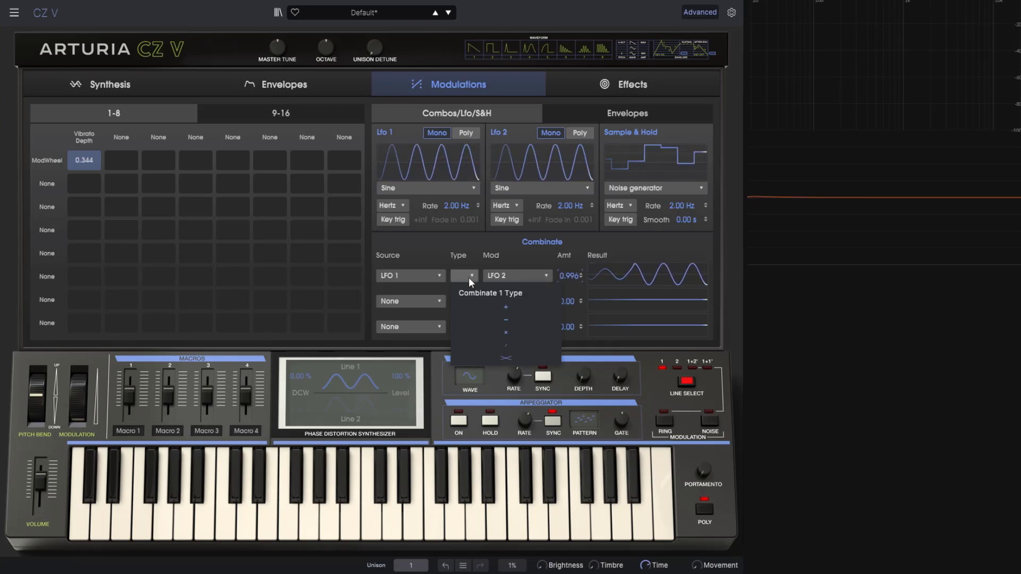
left_click(509, 318)
mouse_move(566, 276)
left_mouse_down()
mouse_move(565, 329)
mouse_move(566, 276)
left_mouse_up()
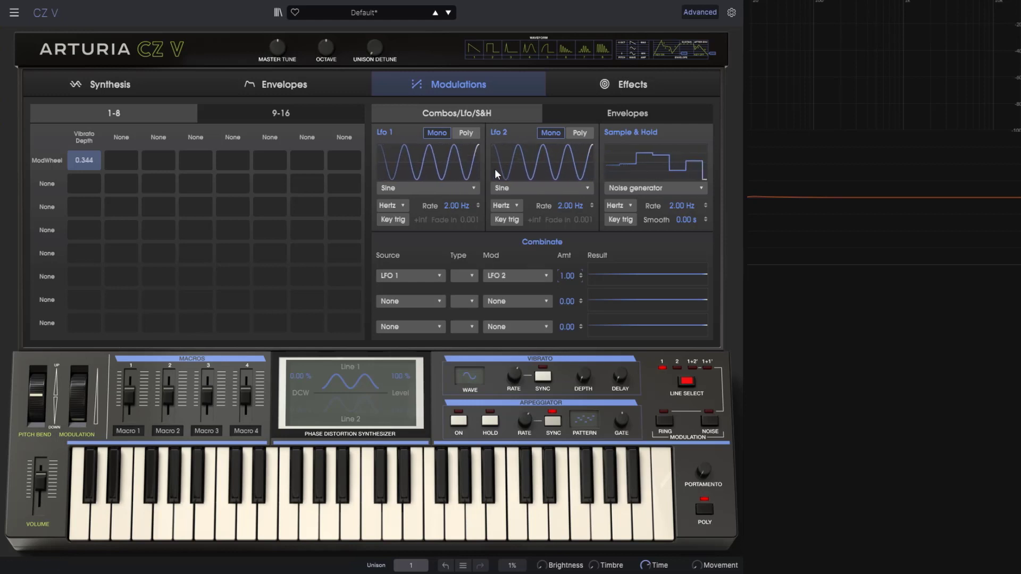
double_click(566, 275)
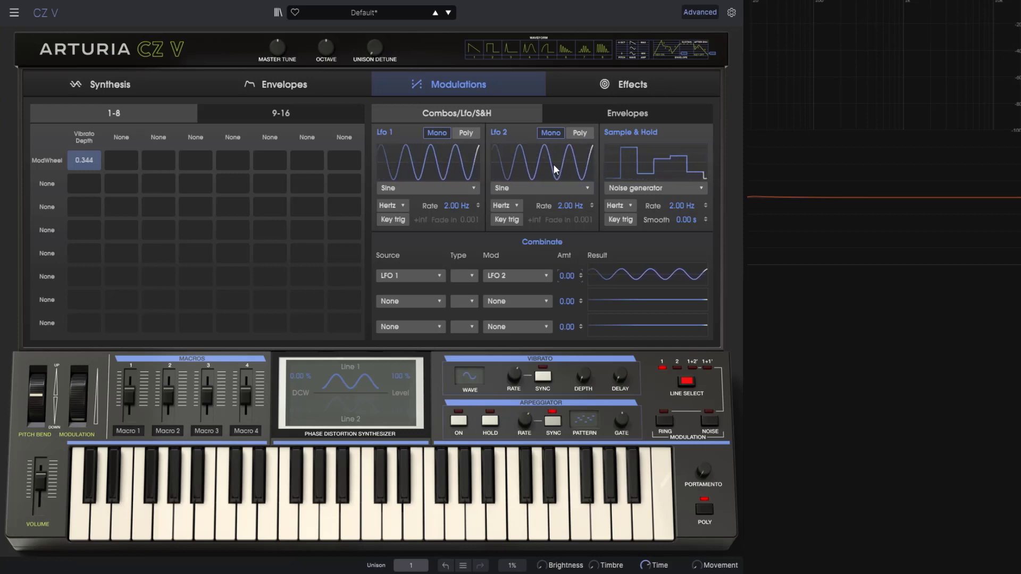
Step: Change the LFO 2 waveform to Saw Down and set the first Combinate amount to 1.00
left_click(535, 188)
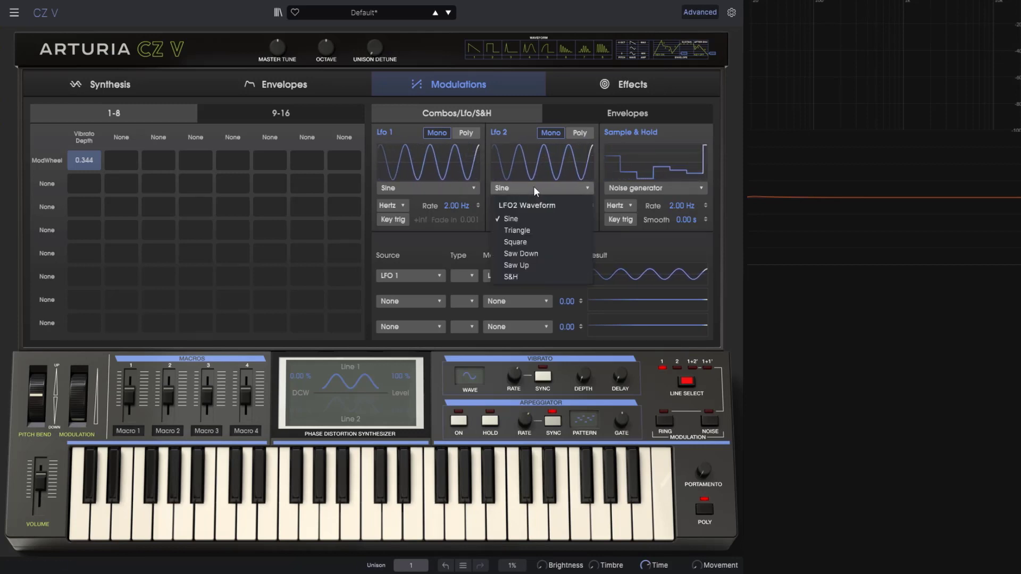
left_click(526, 254)
left_click_drag(569, 276, 570, 170)
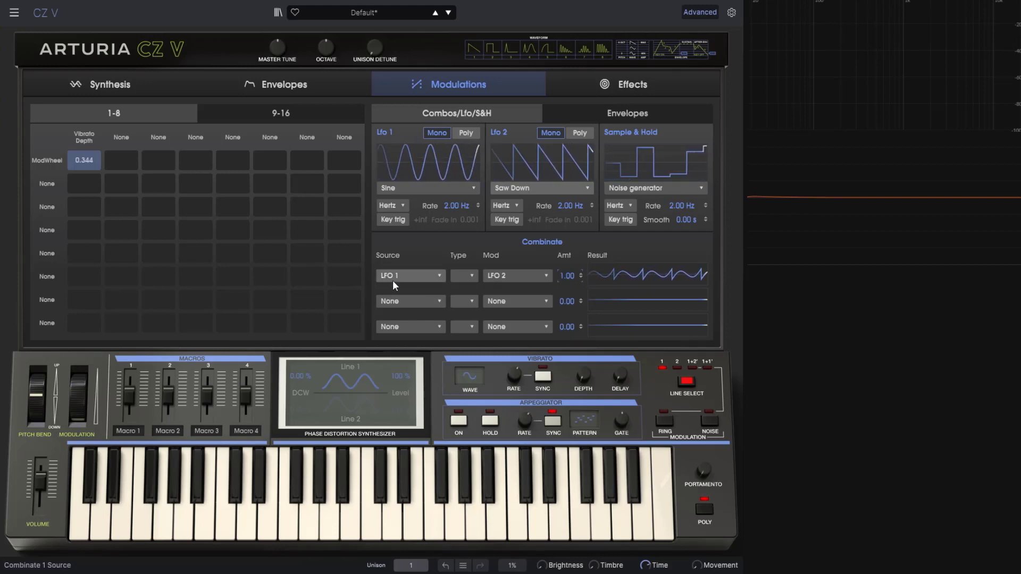
Step: Add Combinate 1 as the second source and Line 1 Pitch as the second destination in the modulation matrix
left_click(54, 185)
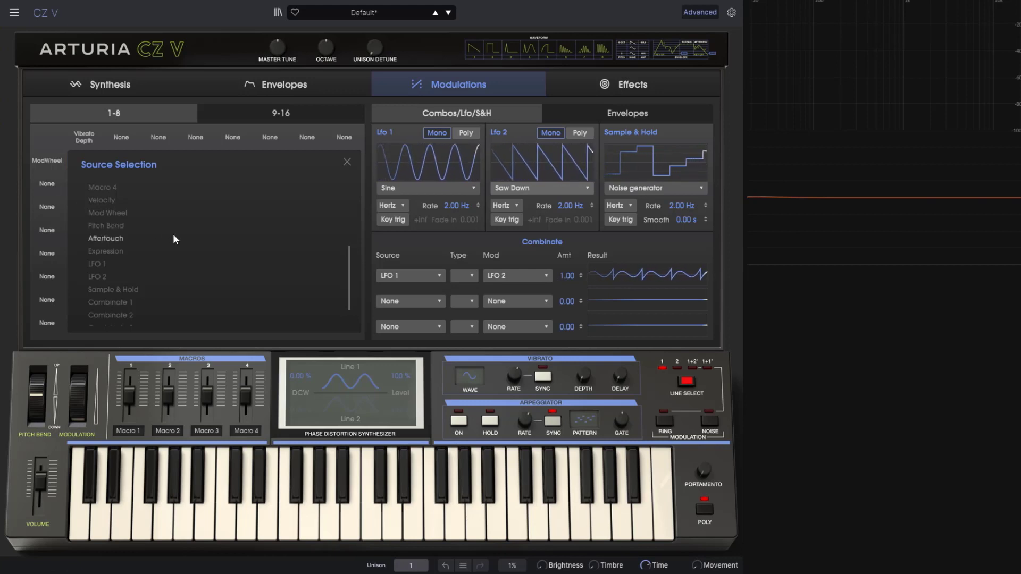
left_click(137, 301)
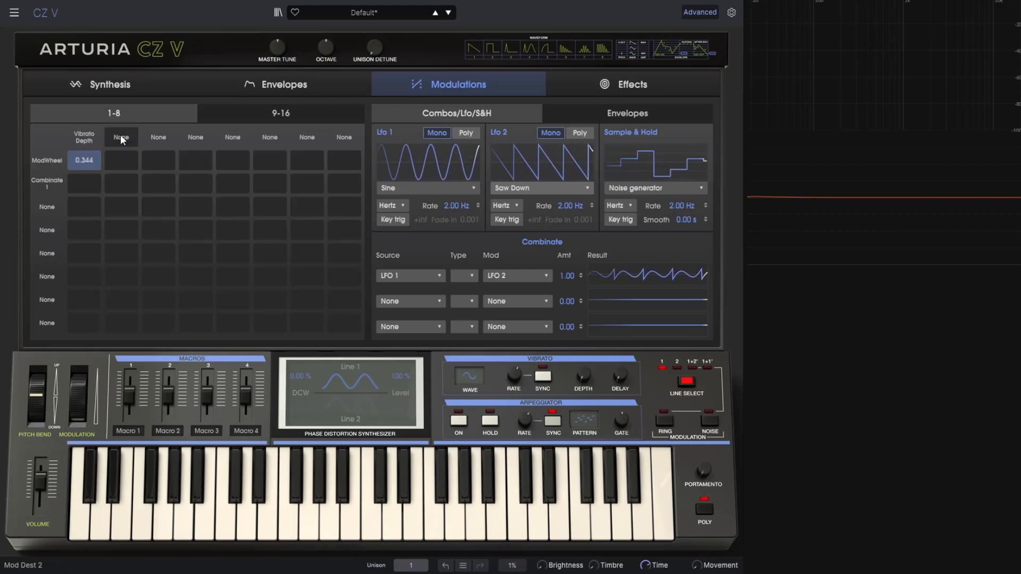
left_click(120, 137)
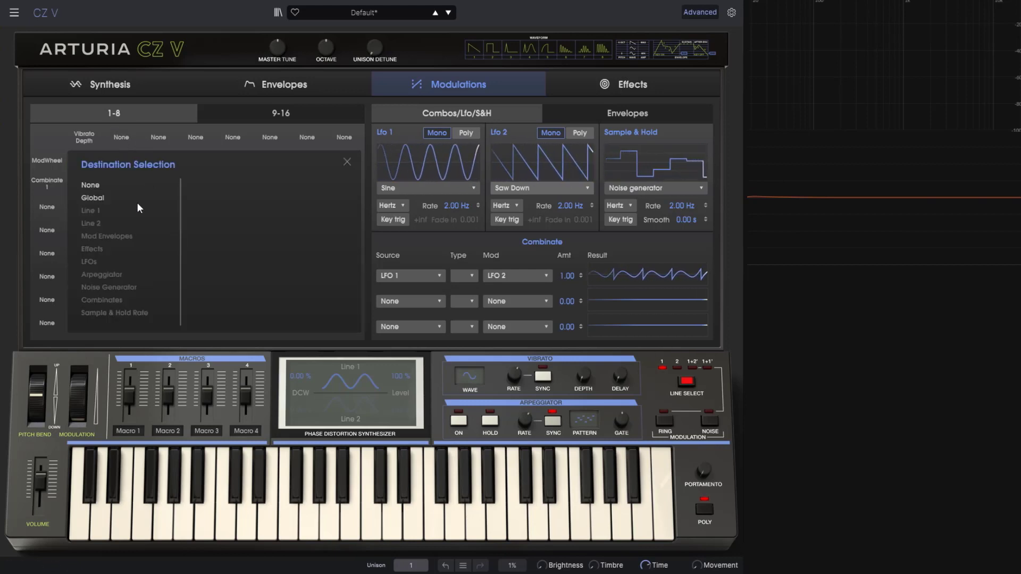
left_click(98, 207)
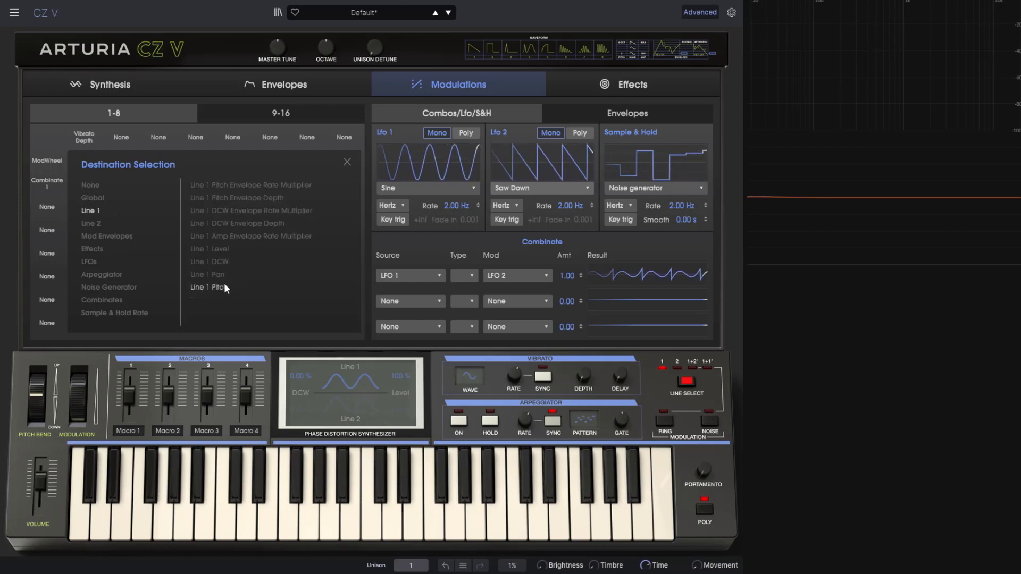
left_click(216, 287)
Step: Raise the Line 1 DCW to 99.6 % and set the matrix amount from Combinate 1 to Line 1 Pitch to 1.00
left_click(160, 83)
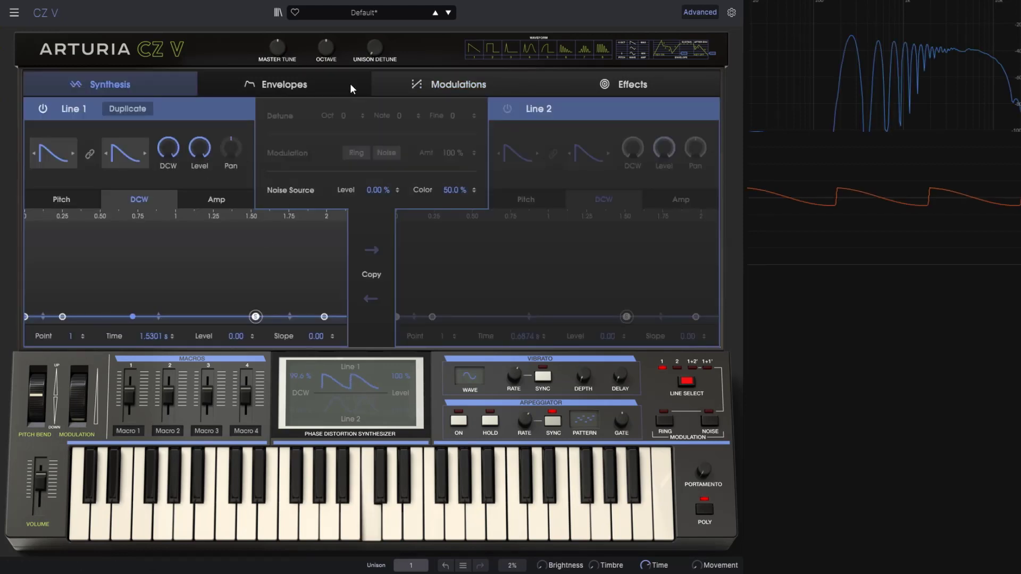
left_click(475, 83)
left_click(122, 183)
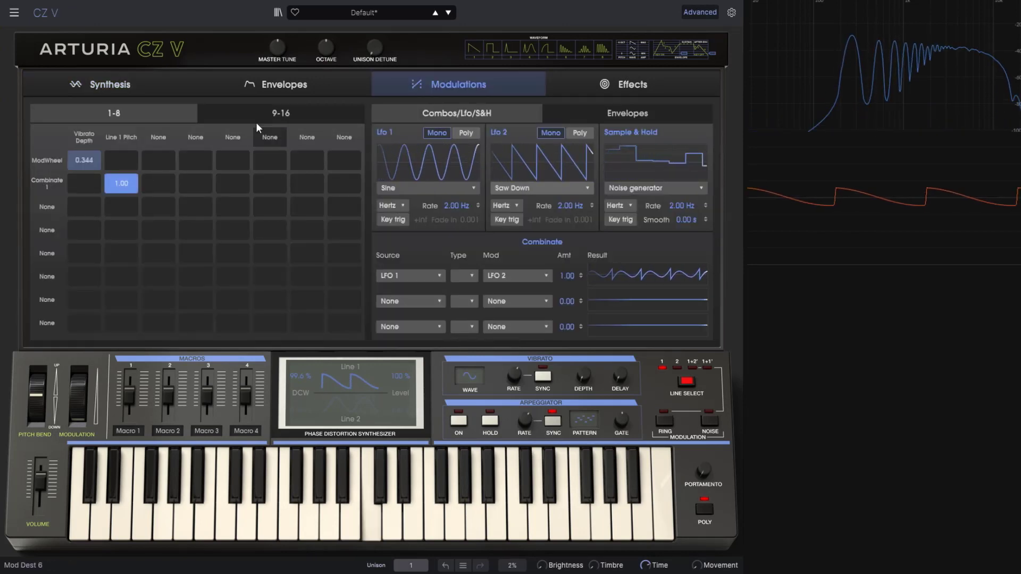
Step: Lower the Line 1 DCW to 87.6 % and change the second matrix destination to Line 1 DCW
left_click(130, 87)
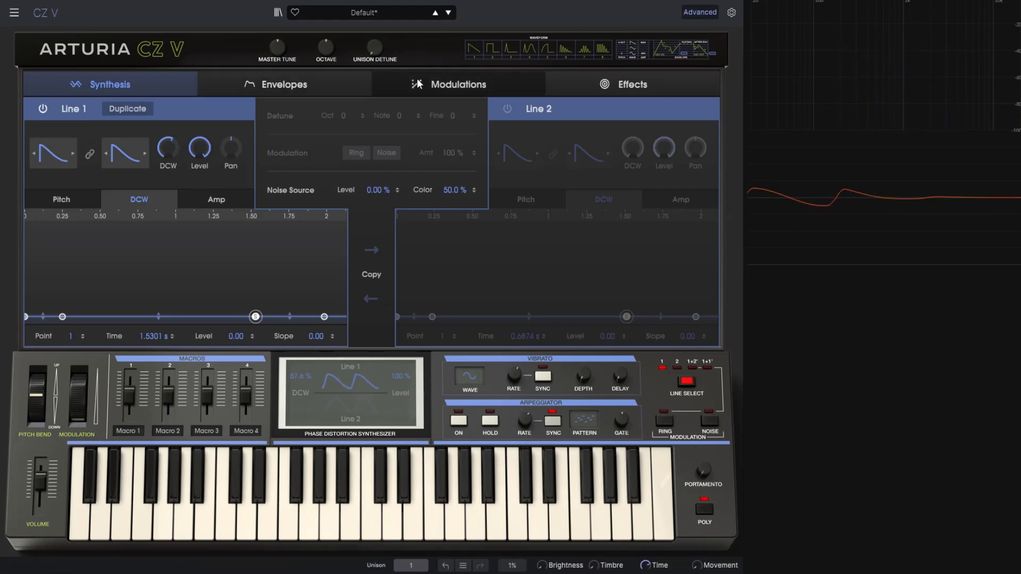
left_click(457, 84)
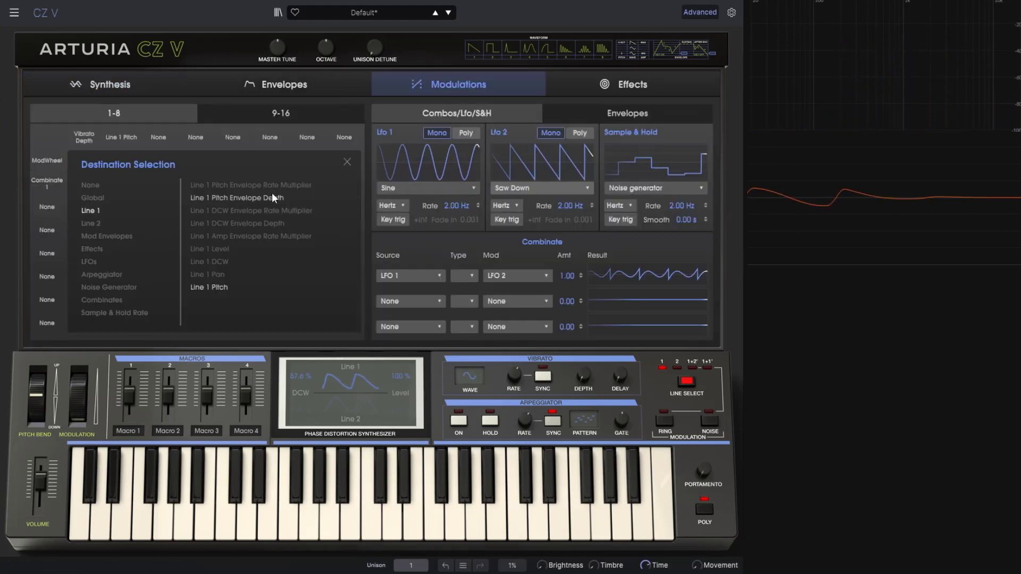
left_click(227, 261)
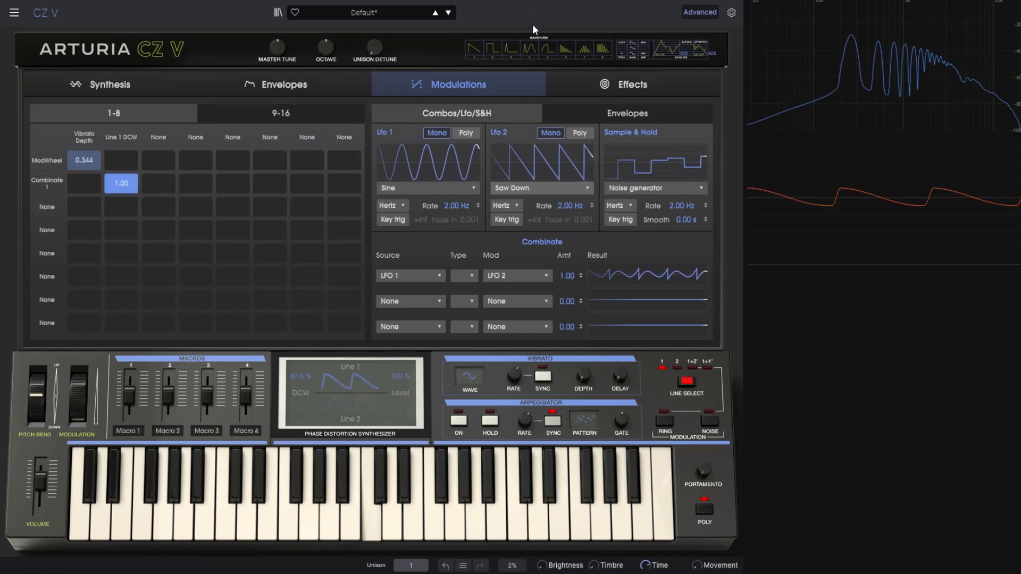
Step: Switch the first Combinate type to multiplication and set its amount to 0.648
left_click_drag(566, 276, 566, 277)
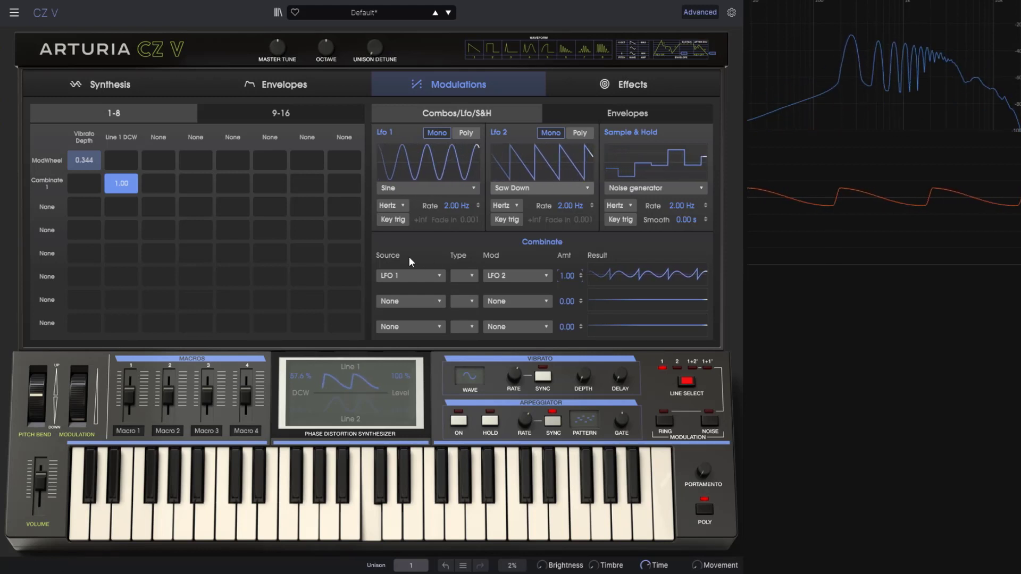
left_click(473, 276)
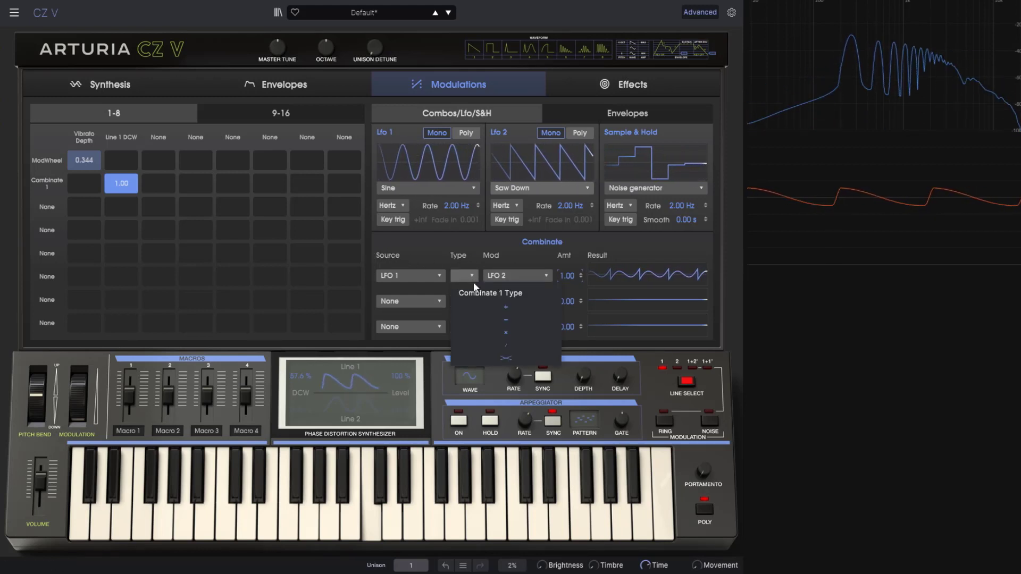
left_click(518, 331)
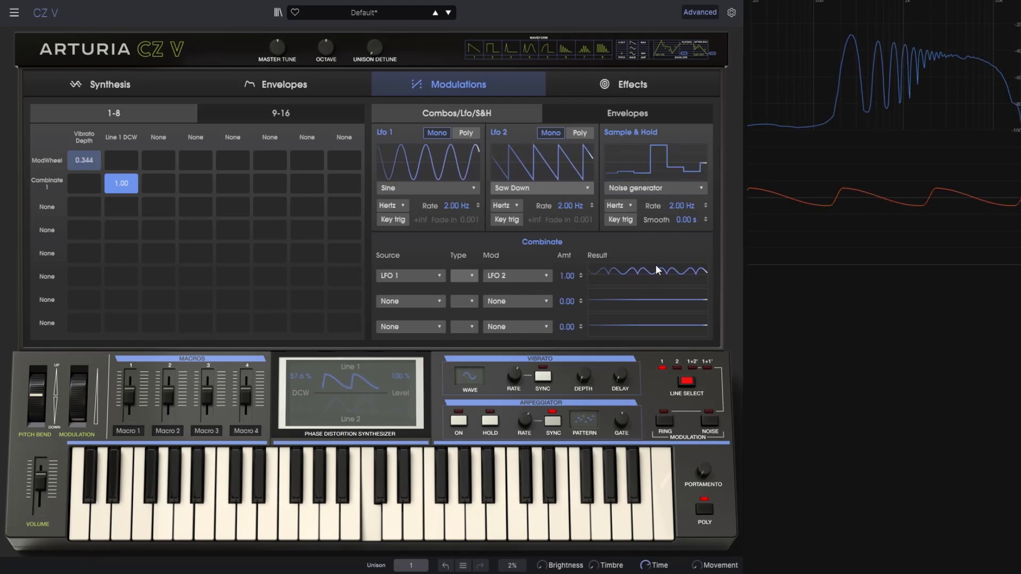
left_click_drag(564, 276, 564, 321)
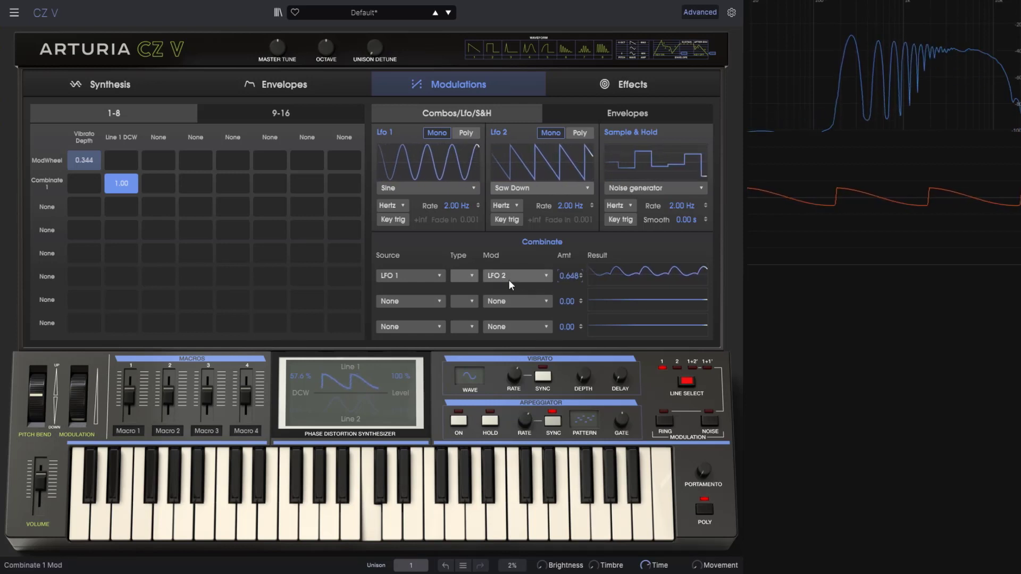
Step: Try S&H as the LFO 2 waveform, choose Square instead, and set the first Combinate amount to 0.376
left_click(546, 189)
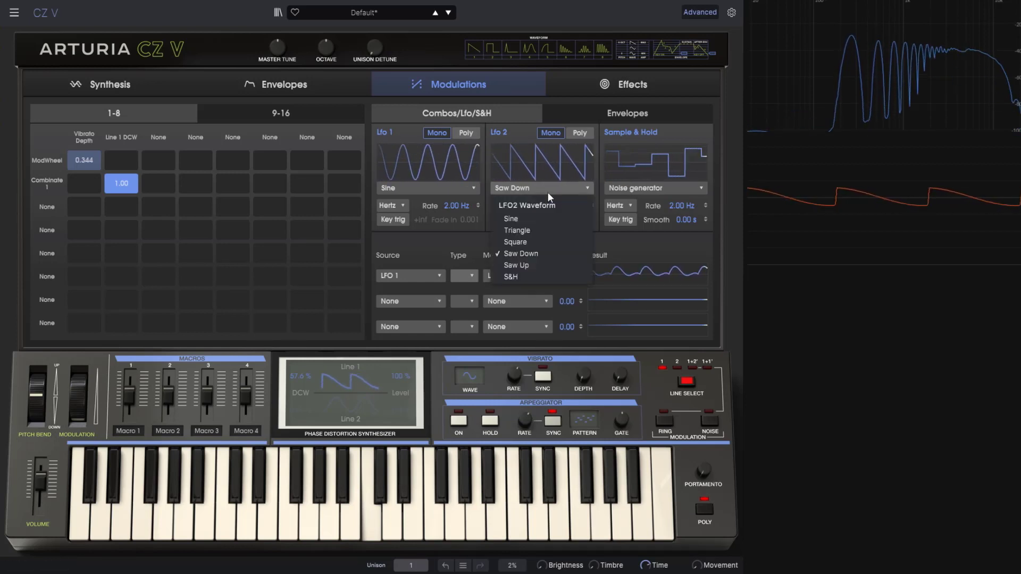
left_click(516, 273)
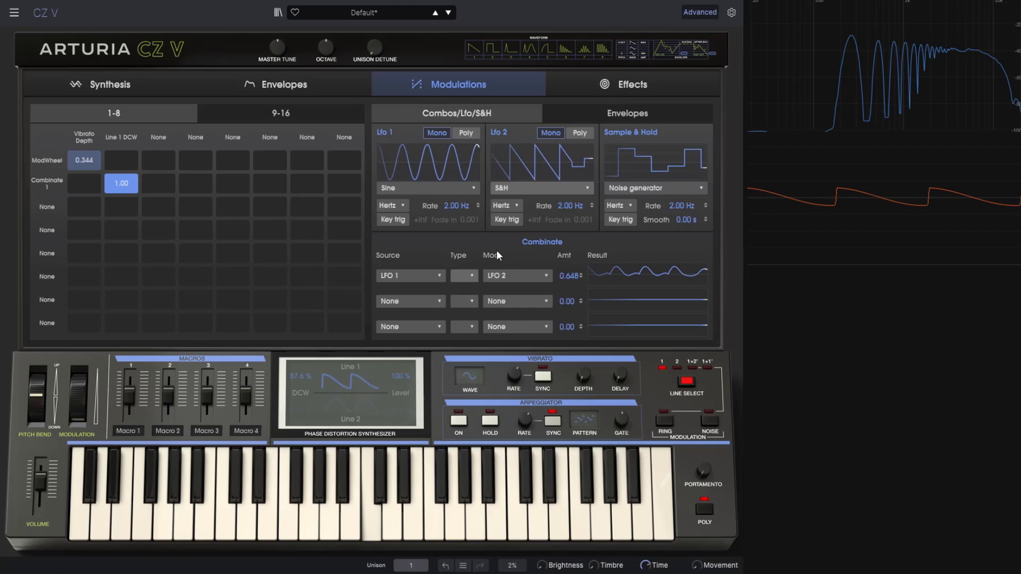
left_click(550, 187)
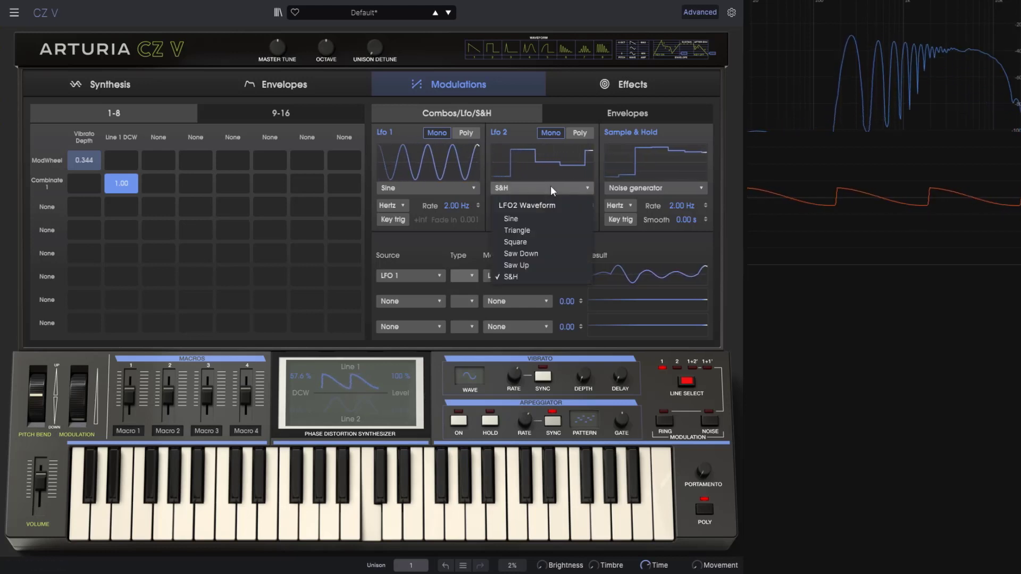
left_click(517, 242)
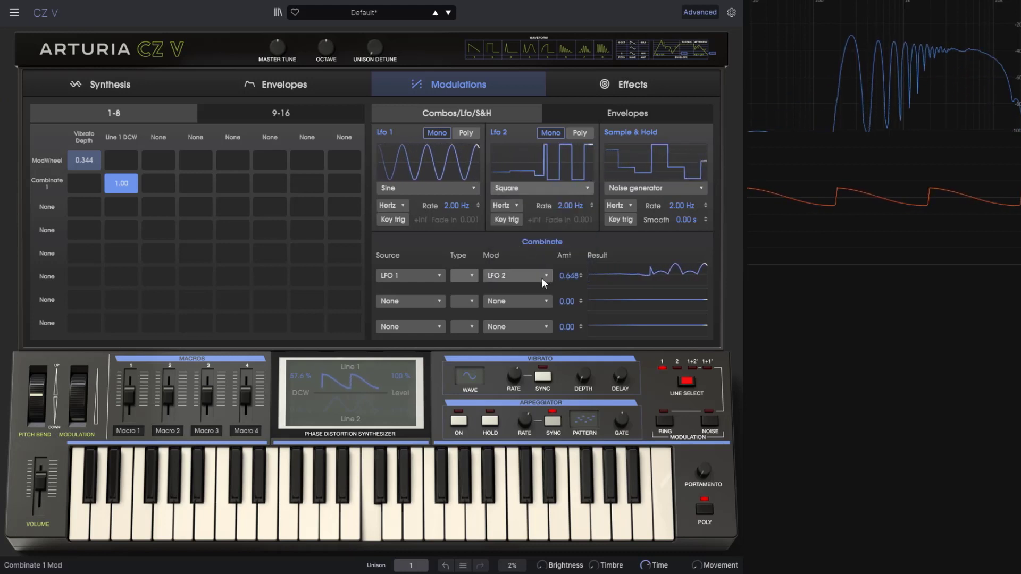
left_click_drag(568, 275, 568, 287)
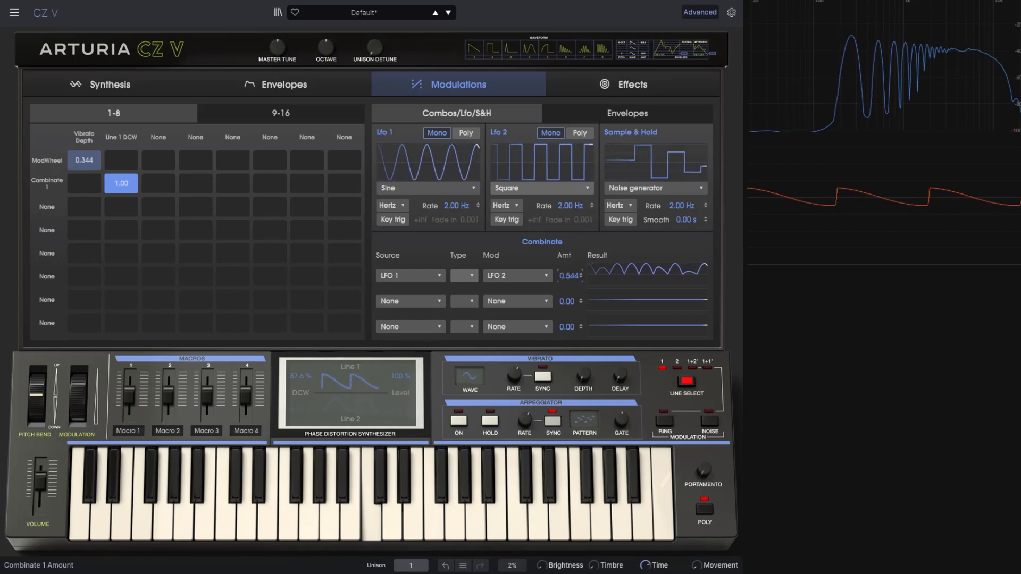
Step: Try division as the first Combinate type, bring its amount down to 0.00, and switch the type to crossfade
left_click(467, 275)
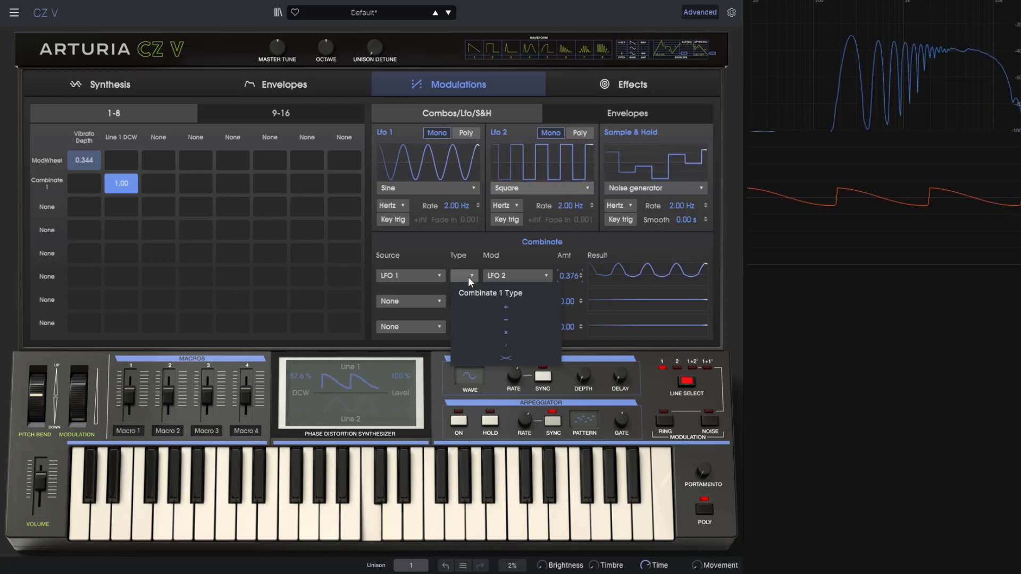
left_click(509, 345)
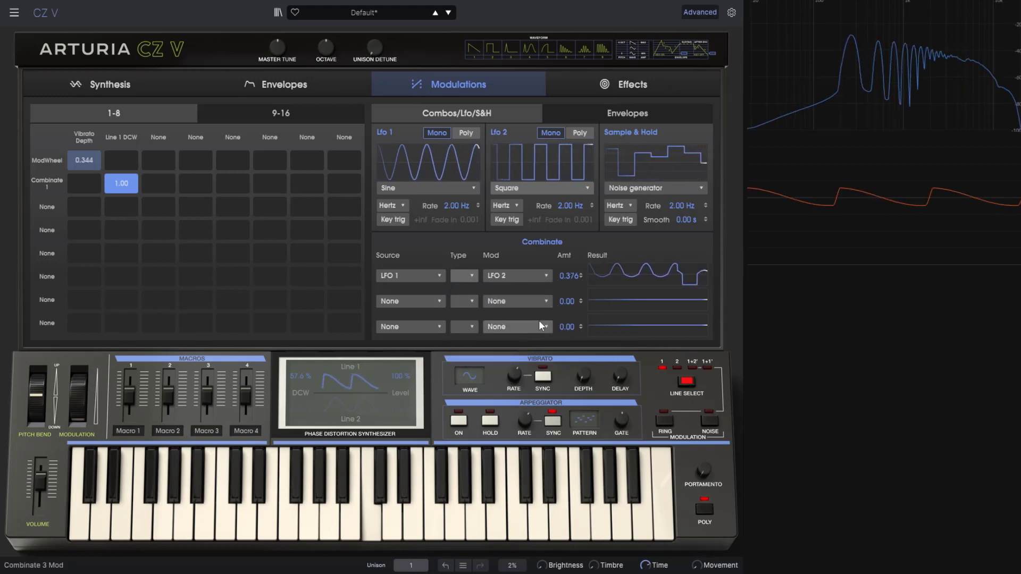
left_click_drag(567, 275, 568, 319)
left_click(464, 276)
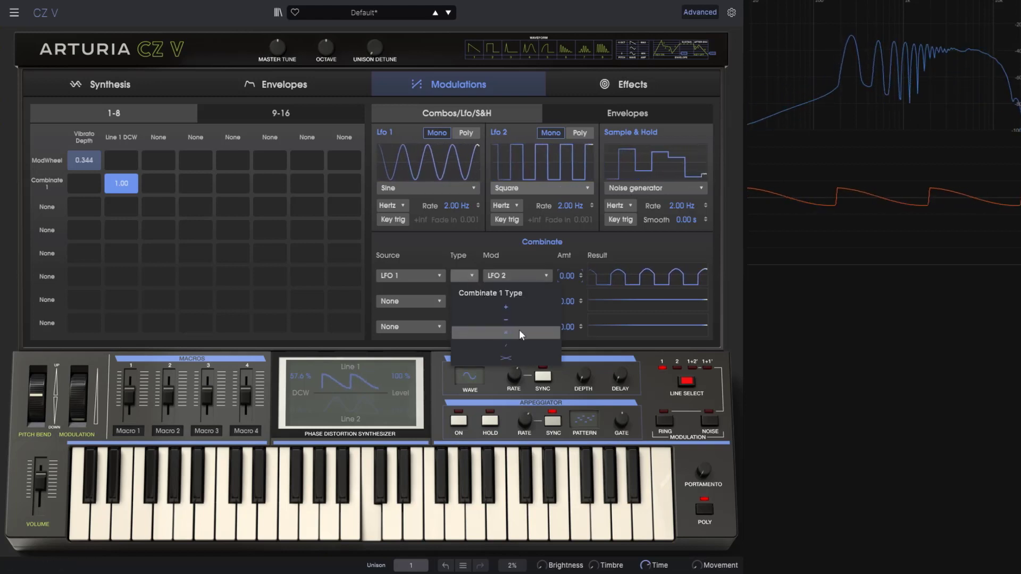
left_click(510, 357)
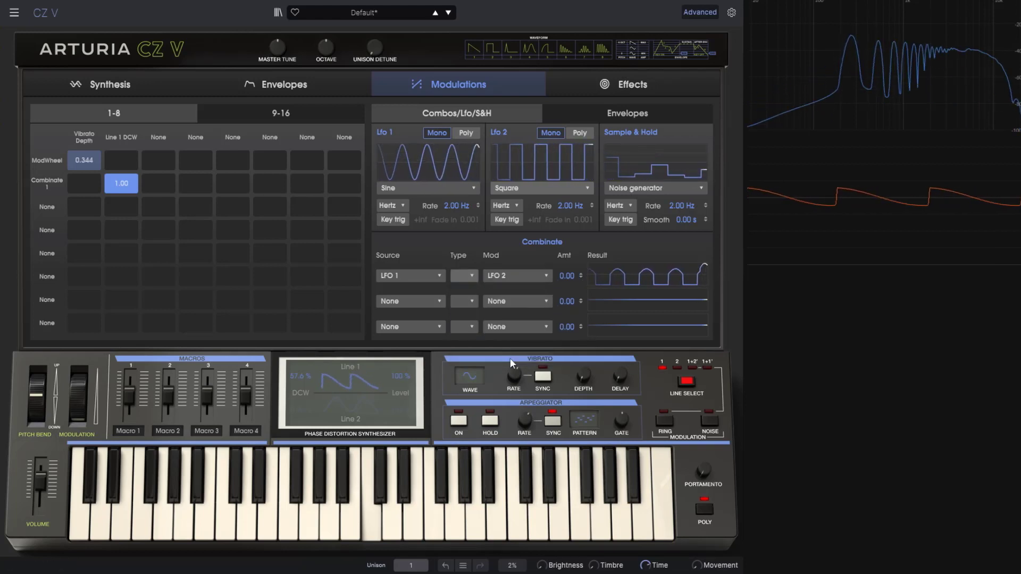
Step: Keep Square as the LFO 2 waveform and try first Combinate crossfade amounts of 1.00, 0.348 and 0.004
left_click(532, 187)
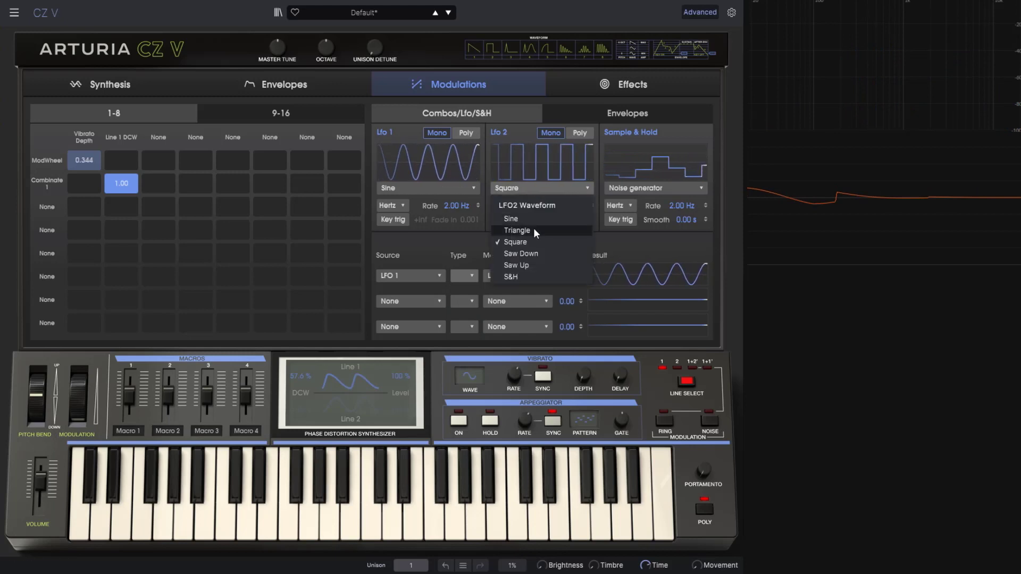
left_click(521, 244)
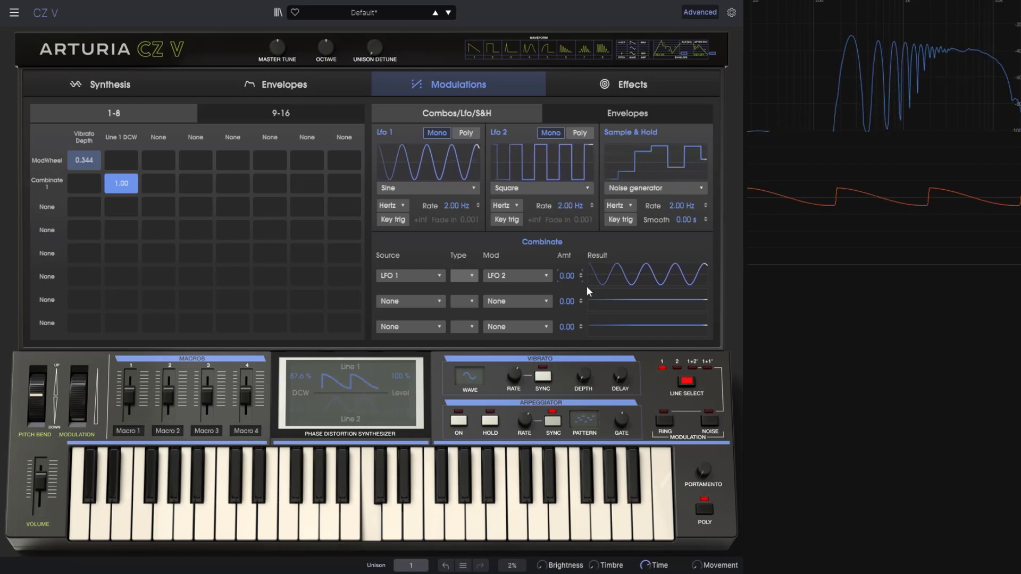
left_click_drag(567, 276, 567, 213)
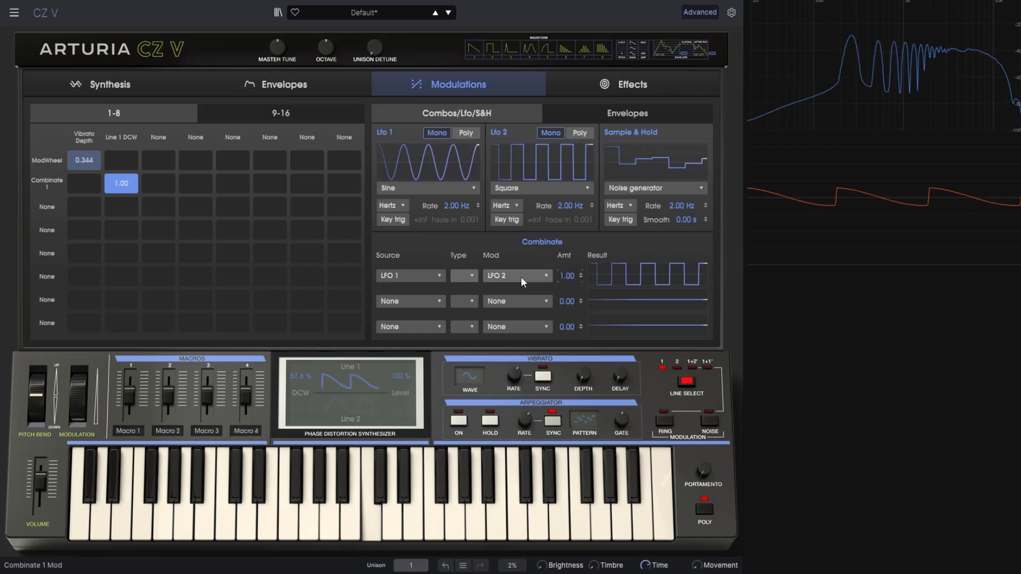
left_click_drag(567, 275, 567, 307)
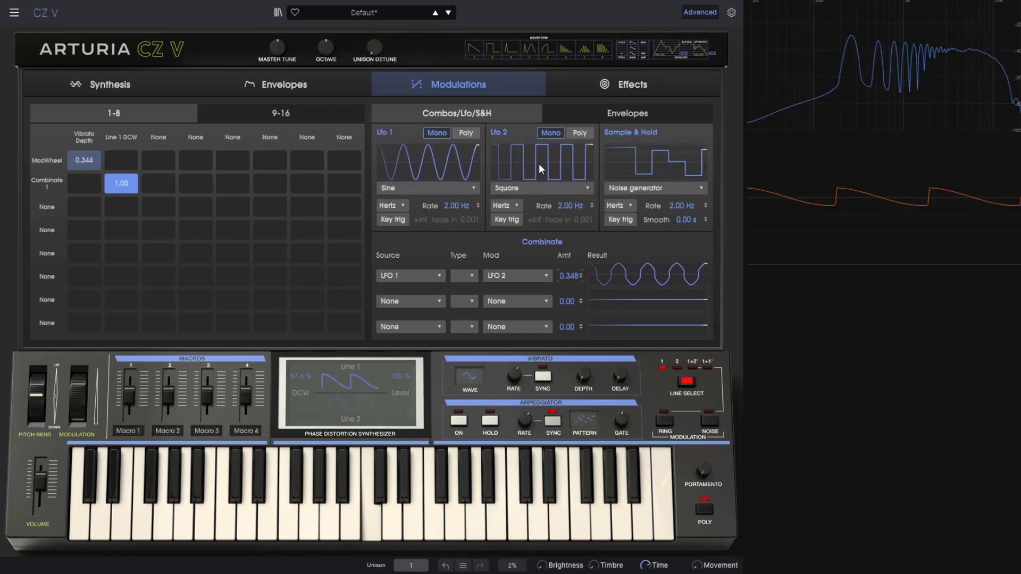
mouse_move(557, 284)
left_mouse_down()
mouse_move(557, 271)
mouse_move(557, 293)
left_mouse_up()
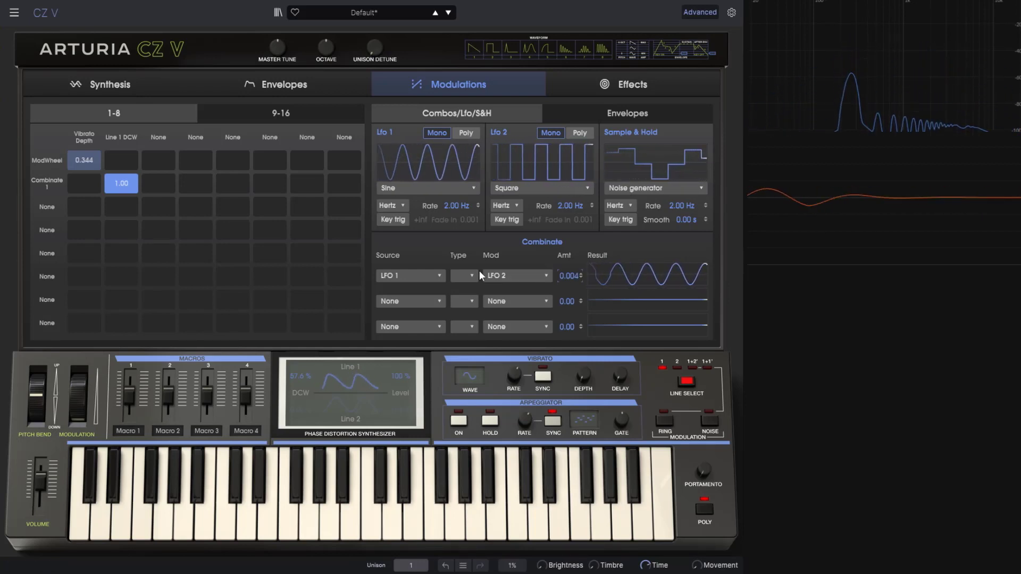
Step: Review the first Combinate's type and source options, and set its modulator to Aftertouch with an amount of 0.824
left_click(471, 276)
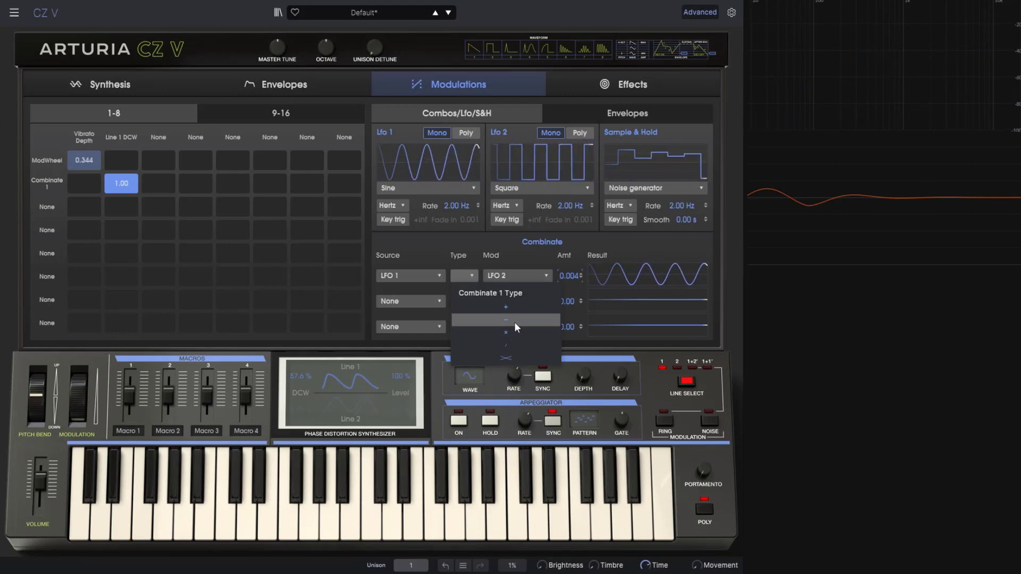
left_click(513, 257)
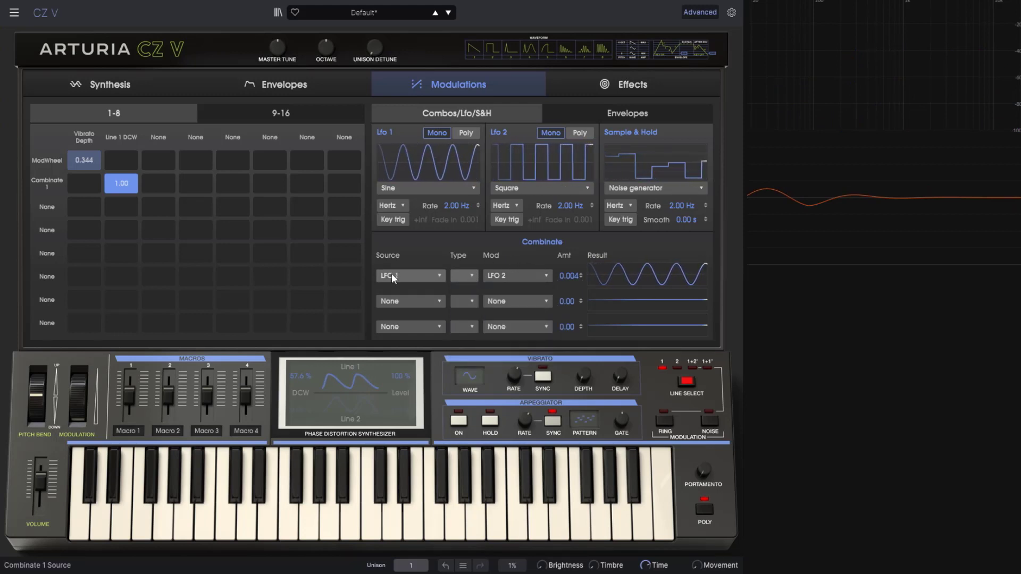
left_click(523, 277)
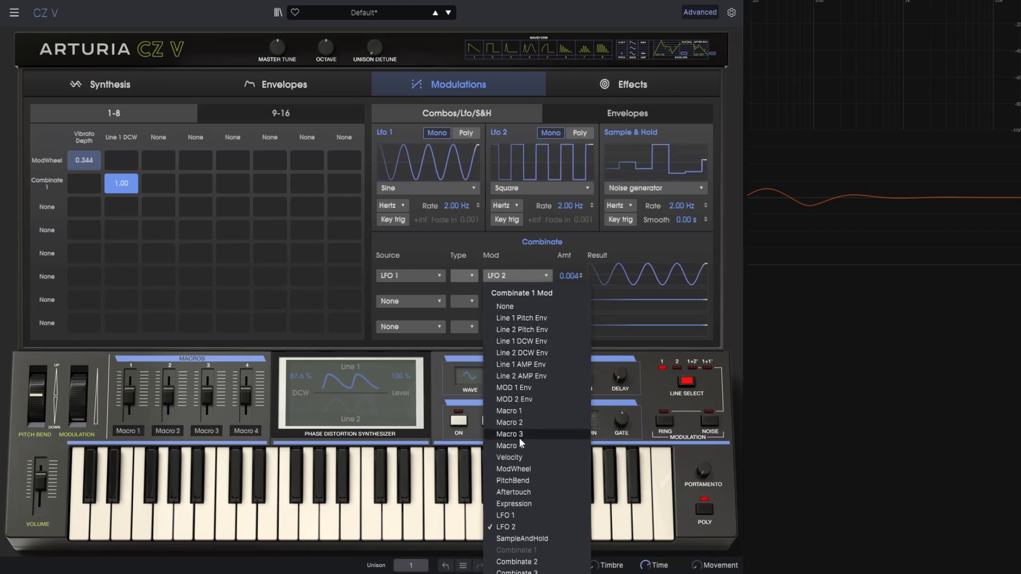
left_click(417, 275)
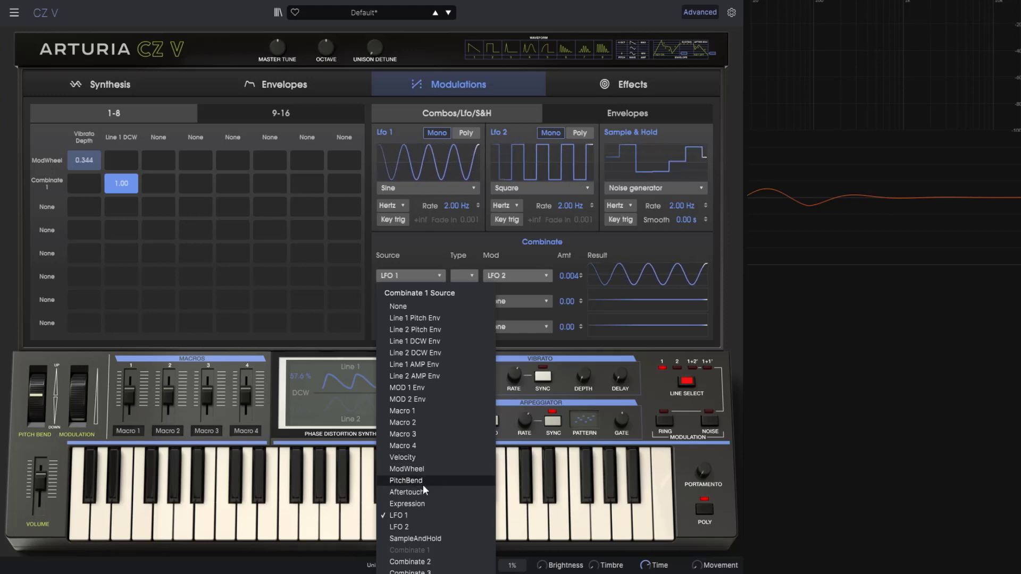
left_click(515, 250)
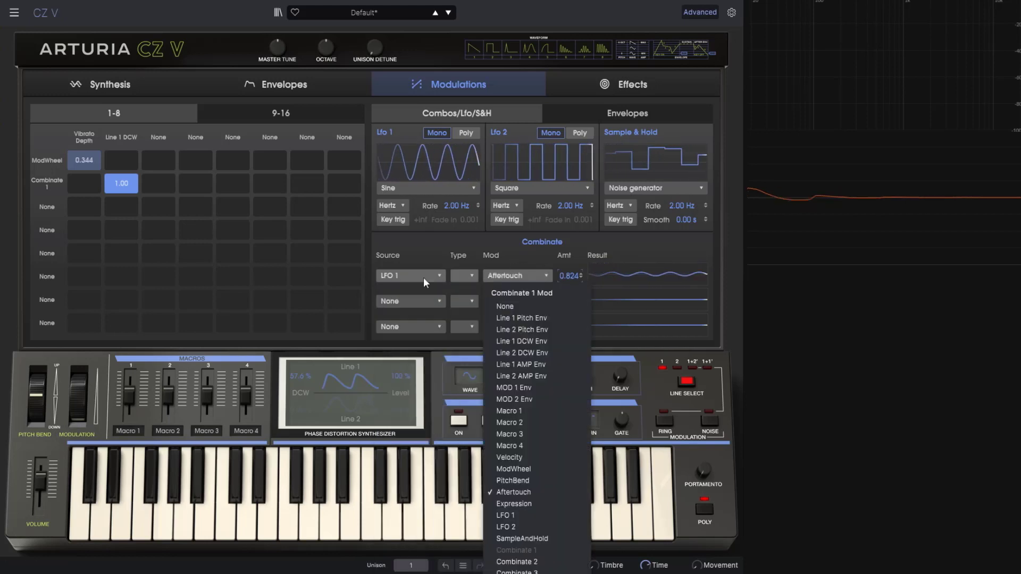
left_click(469, 251)
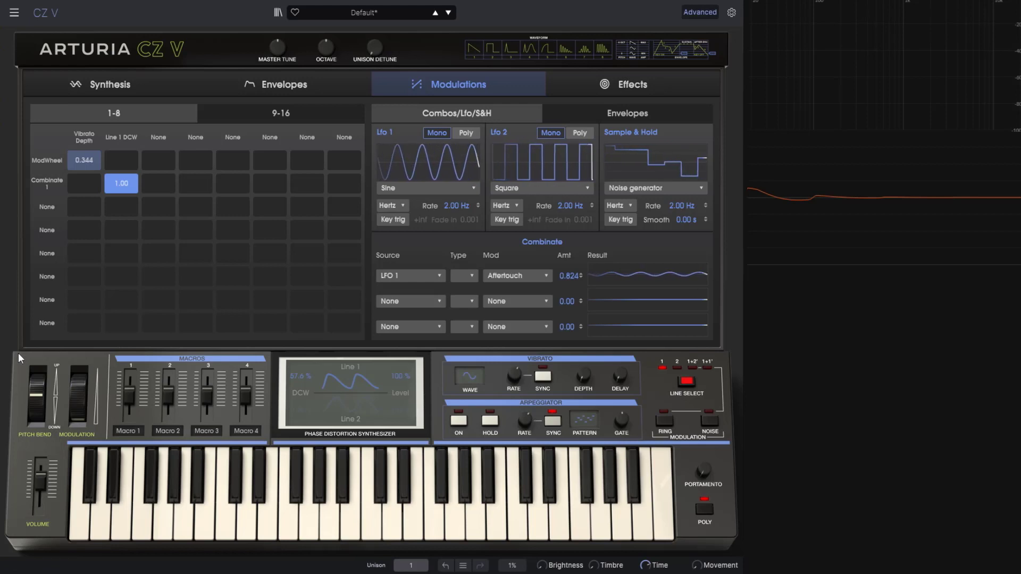
Step: Examine the Mod 1 and Mod 2 envelopes in both the modulation and the envelope views, including the Mod 1 generation modes
left_click(176, 75)
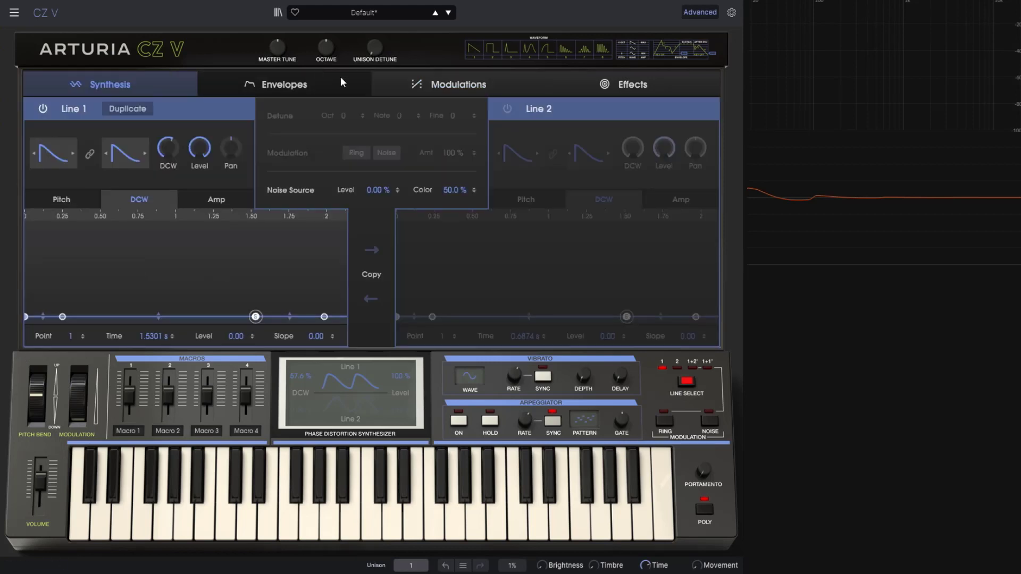
left_click(511, 80)
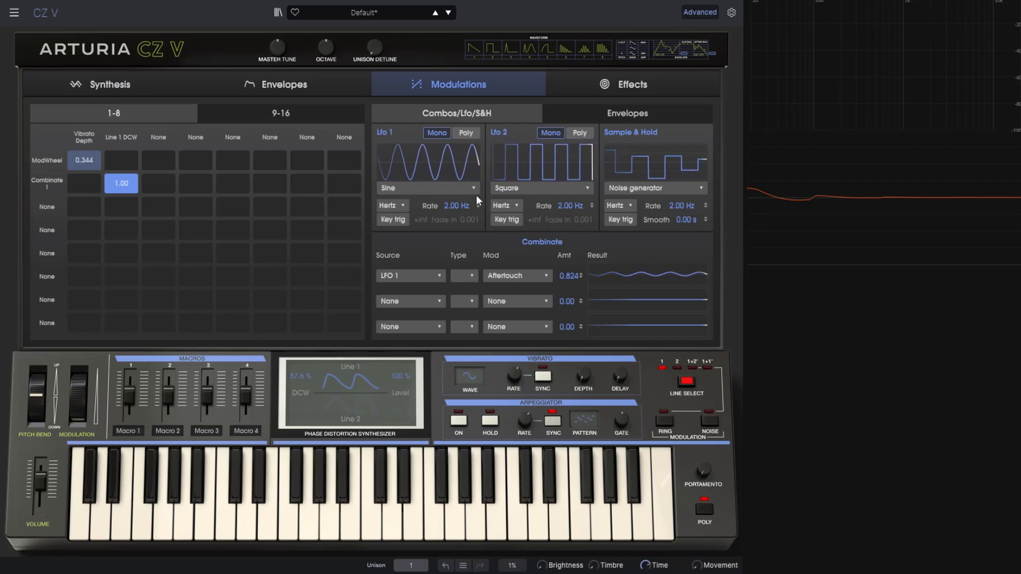
left_click(609, 106)
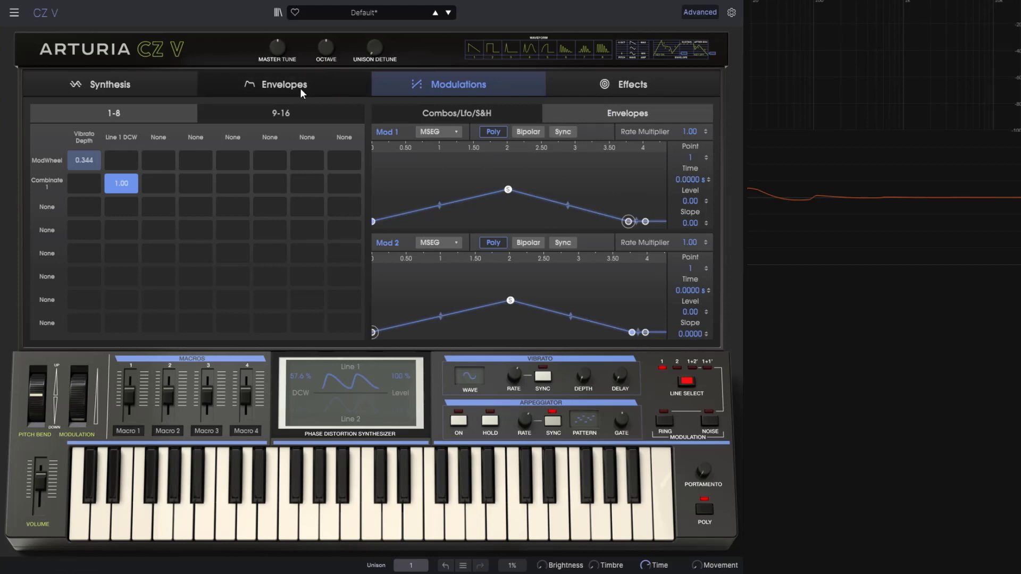
left_click(282, 85)
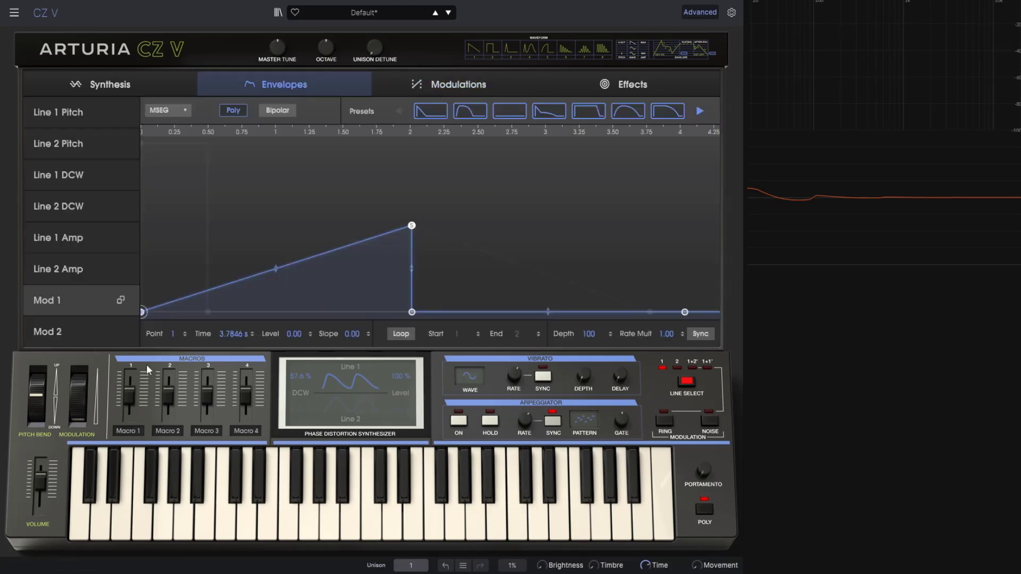
left_click(62, 333)
left_click(444, 89)
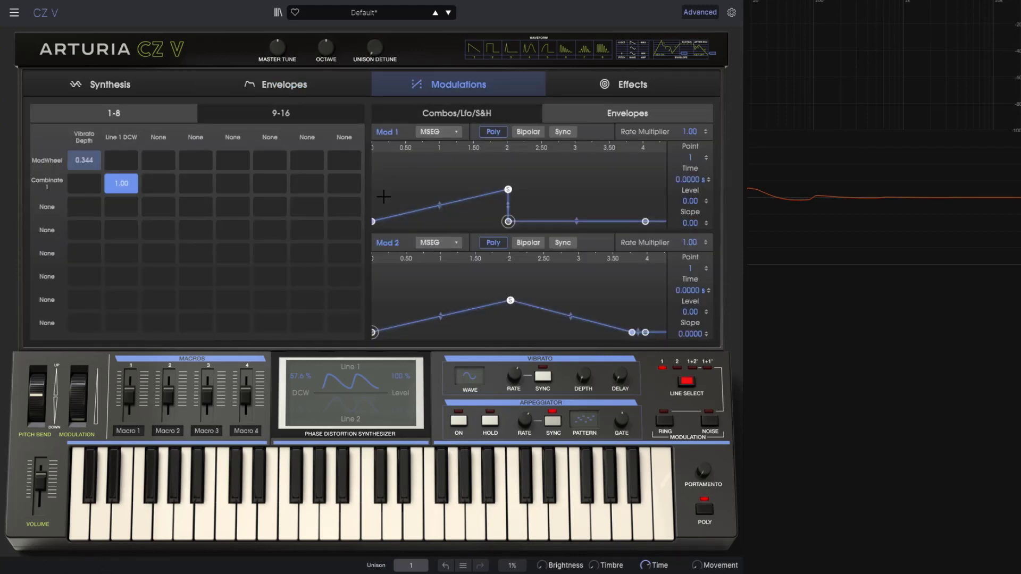
left_click(449, 132)
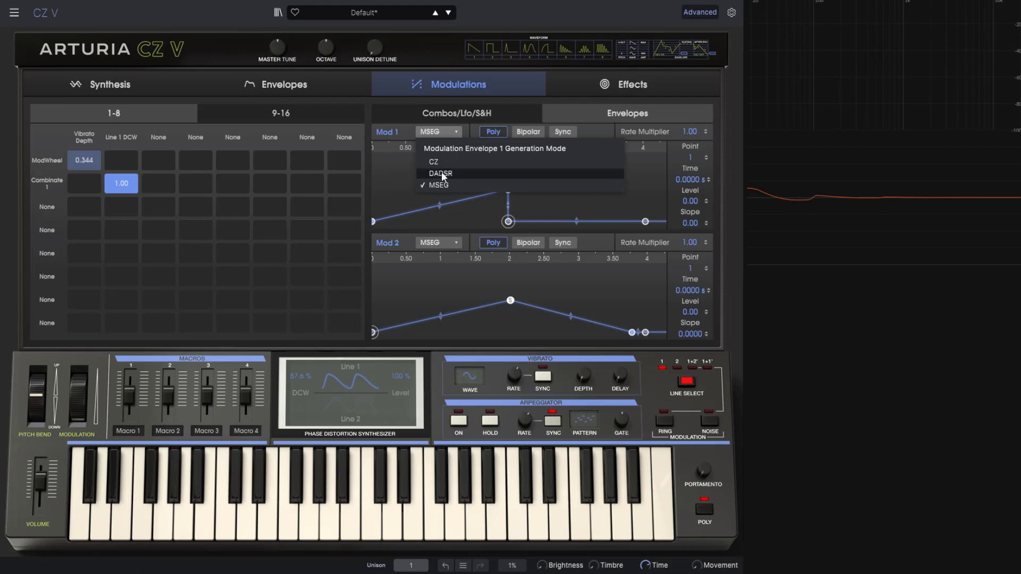
left_click(581, 112)
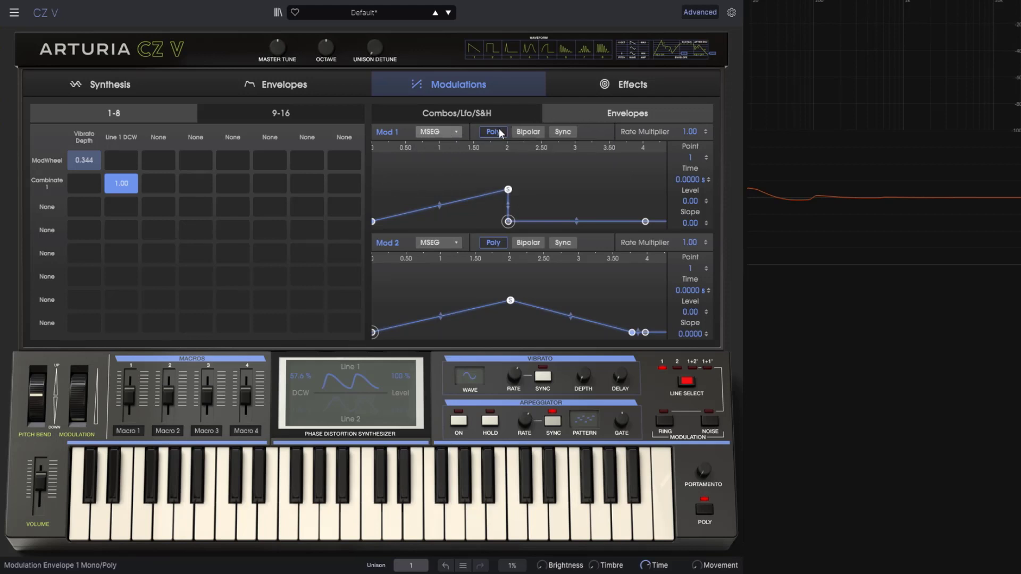
left_click(291, 73)
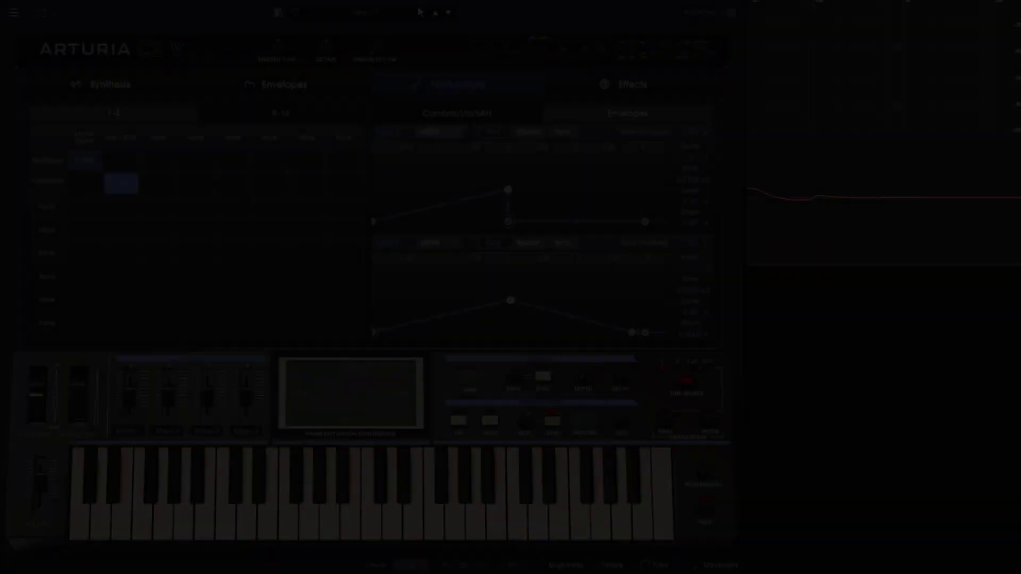
Step: Reload the Default template preset to reset the modulation matrix and both lines
left_click(420, 12)
mouse_move(423, 156)
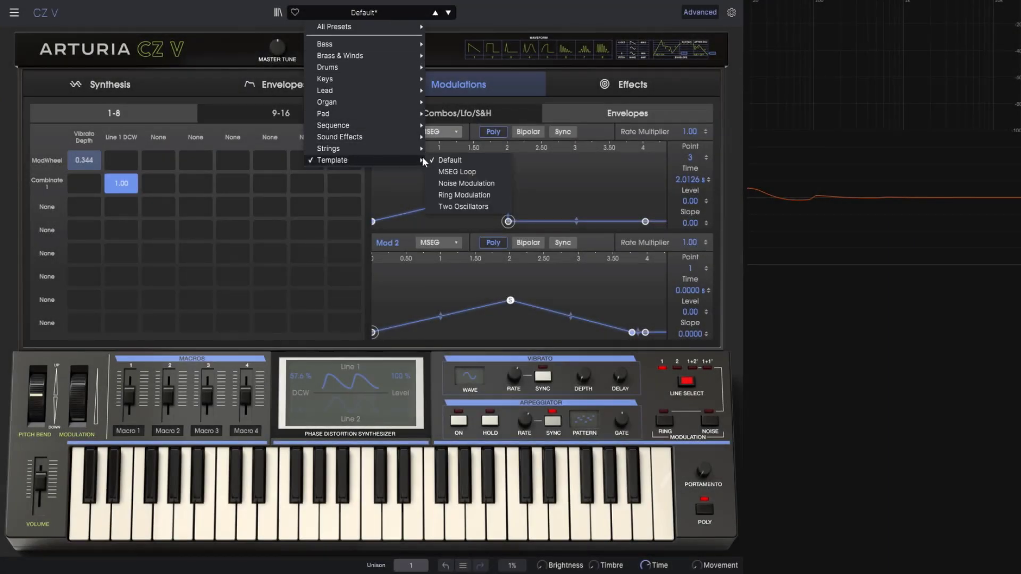
left_click(458, 158)
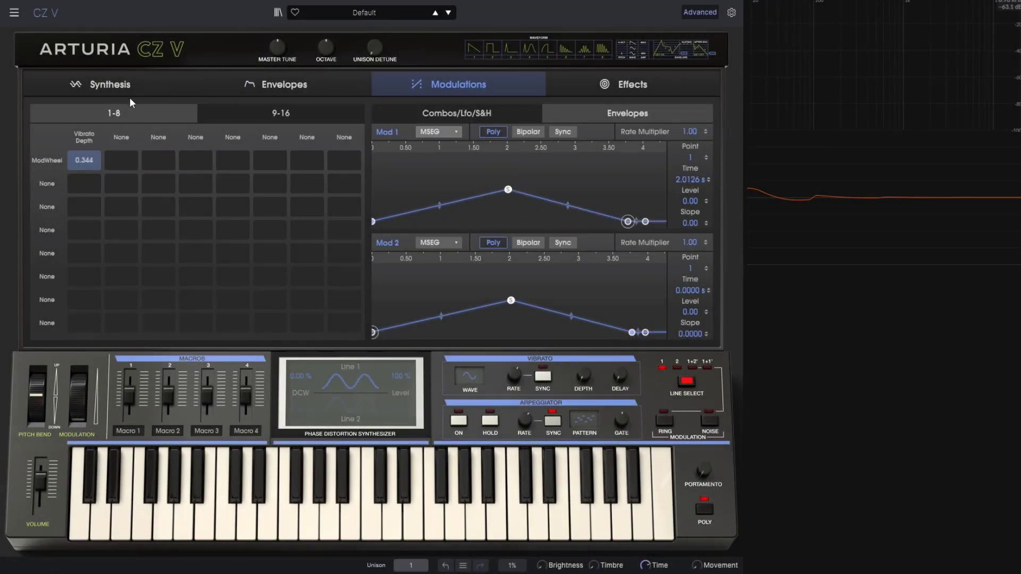
Step: Enable Line 2 and add a Line 1 DCW envelope point at about 0.93 s with a level of 1.00
left_click(120, 88)
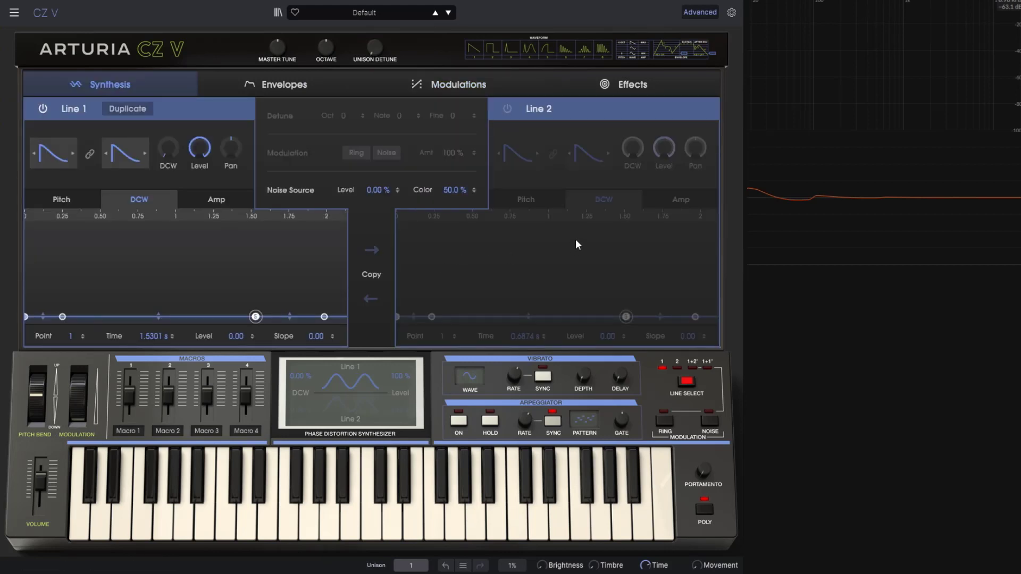
left_click(507, 110)
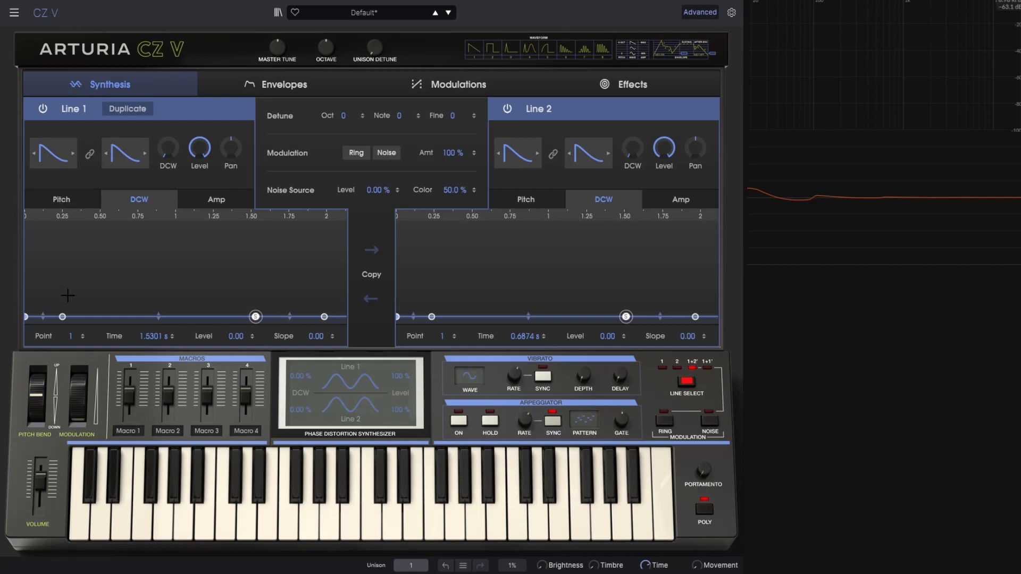
left_click_drag(76, 303, 165, 225)
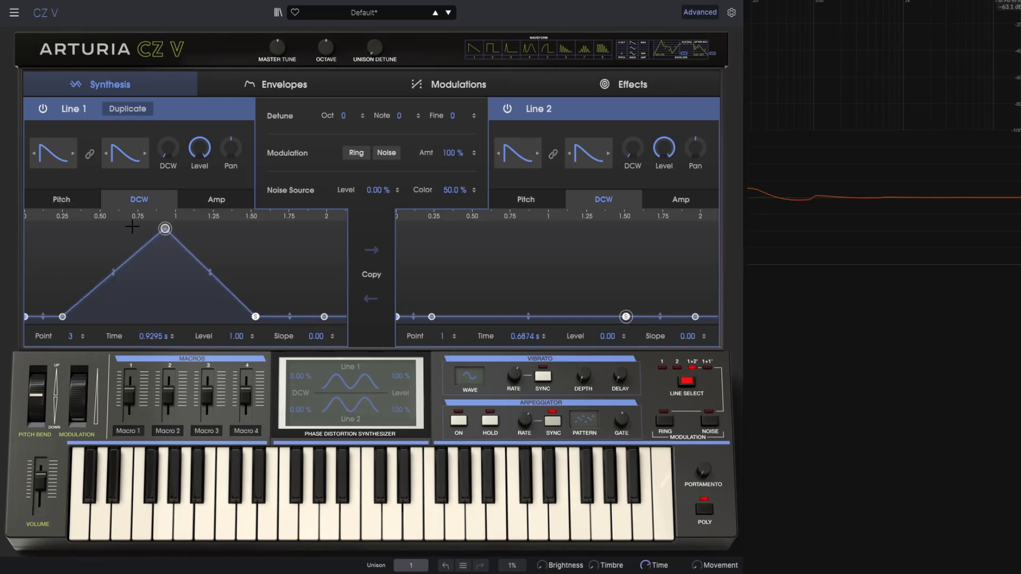
Step: Copy the DCW envelope to Line 2, reshape it with a point at about 0.25 s and level 0.809, and copy it back to Line 1
left_click(371, 251)
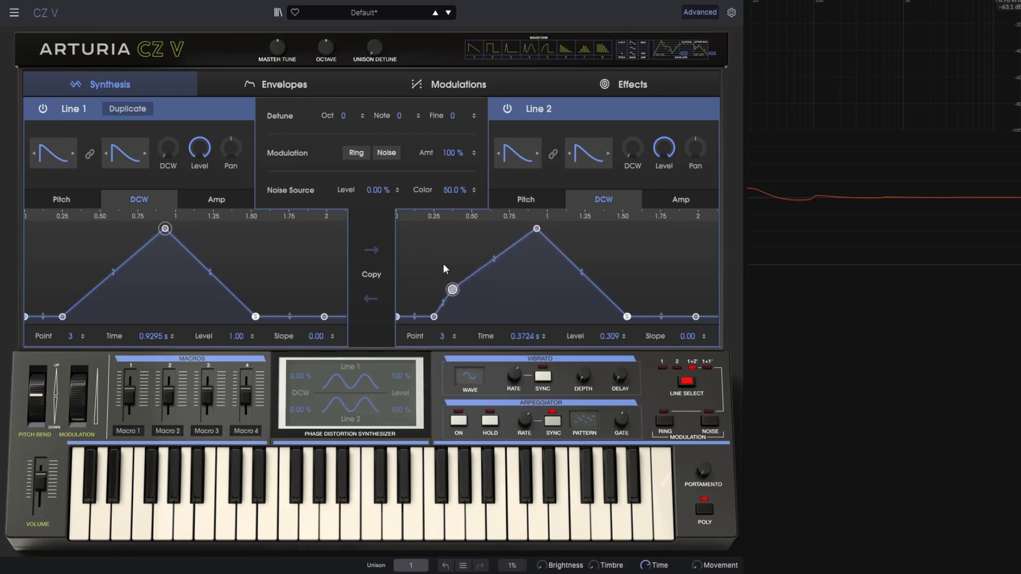
left_click_drag(446, 268, 434, 245)
left_click(371, 299)
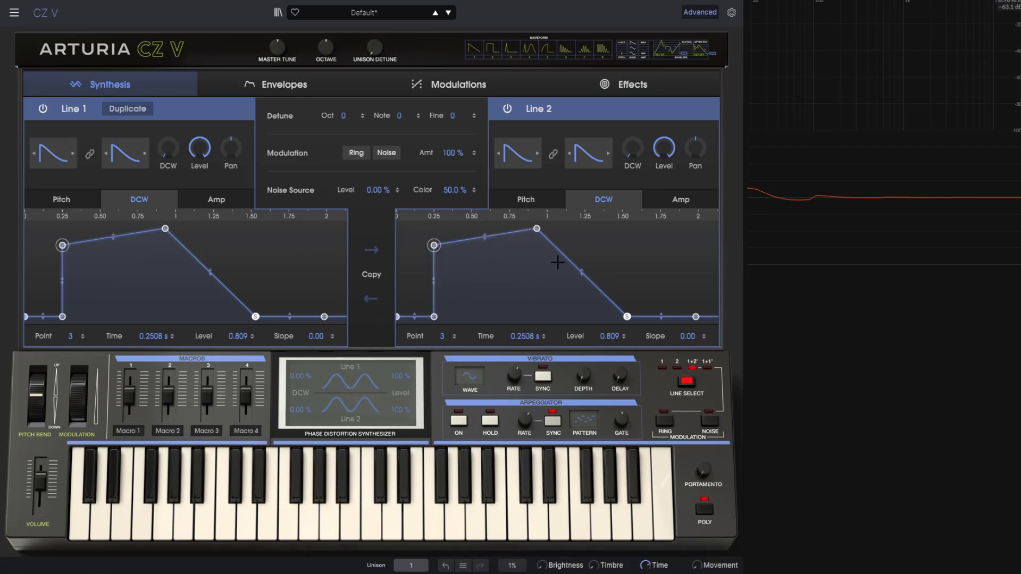
Step: Load the Default template preset again to discard the DCW envelope edits
left_click(370, 13)
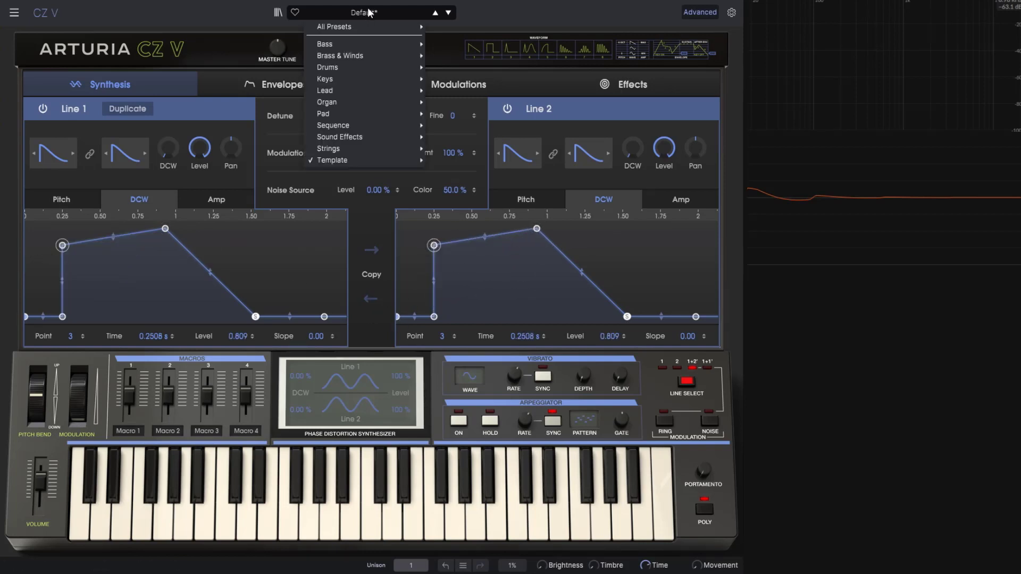
mouse_move(345, 162)
left_click(451, 160)
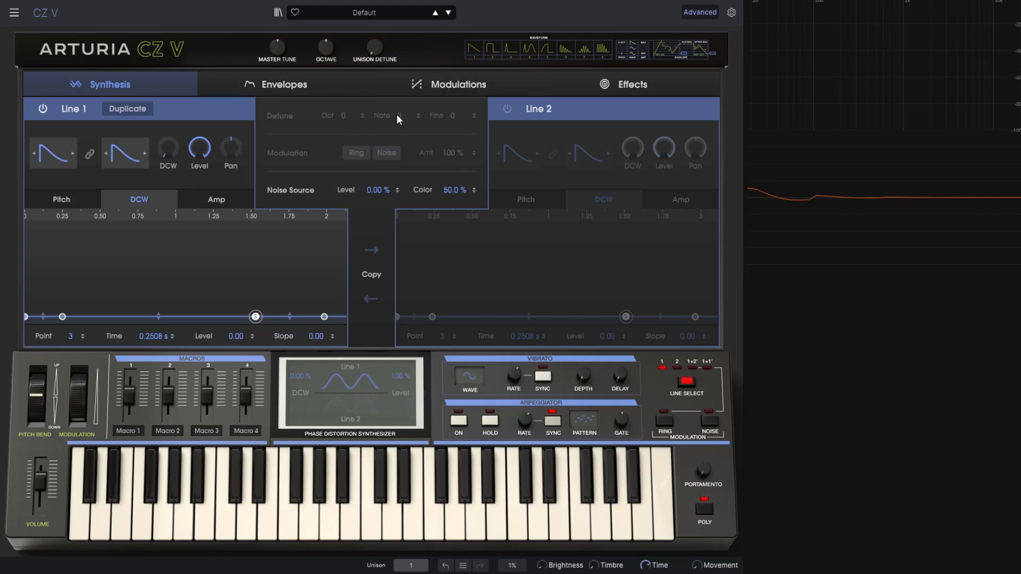
Step: Enable Line 2 with an octave detune of 2, and lower each line's level in turn, restoring both to 100 %
left_click(507, 109)
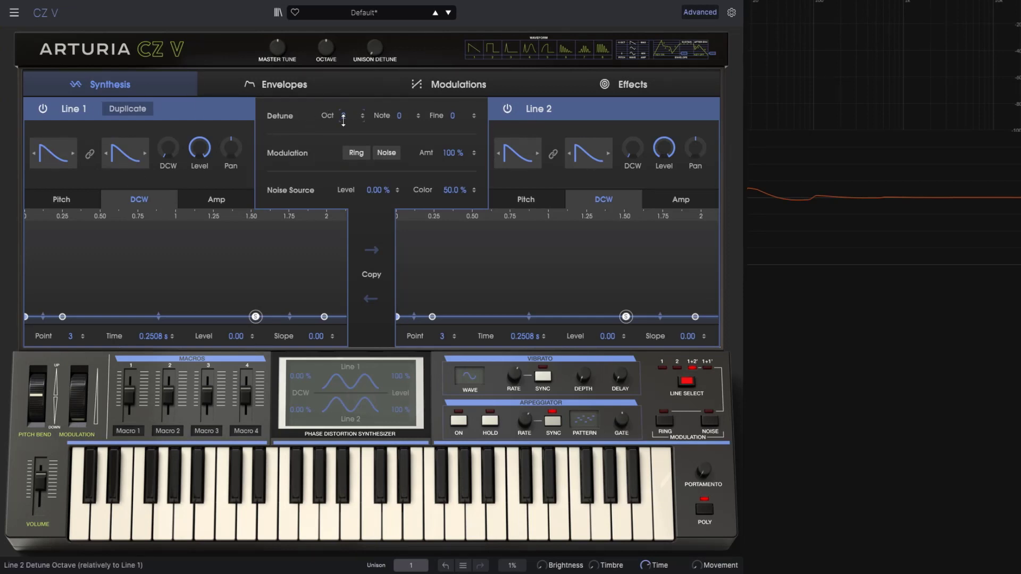
left_click_drag(664, 151, 664, 255)
double_click(665, 150)
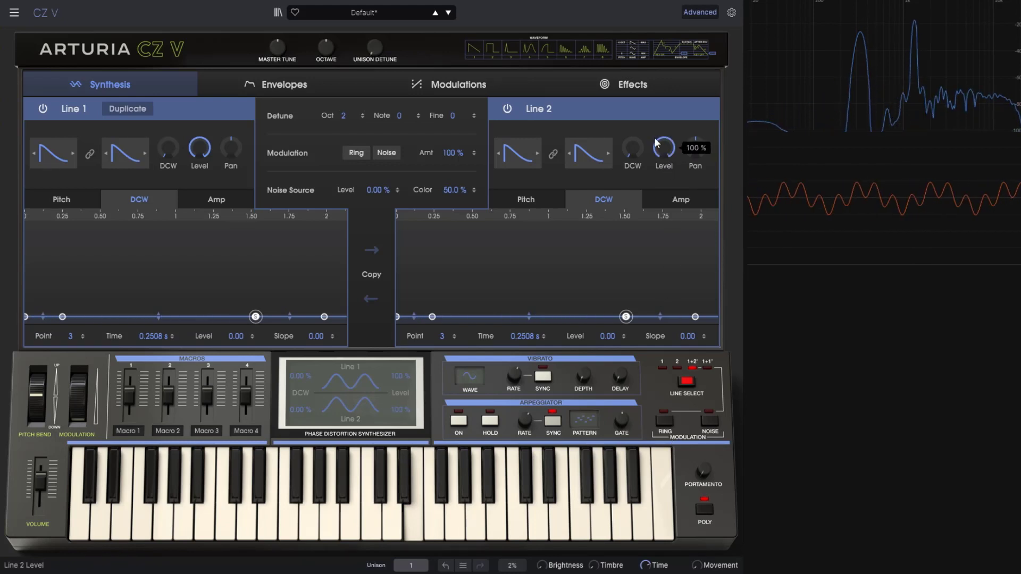
left_click_drag(199, 149, 200, 173)
double_click(200, 149)
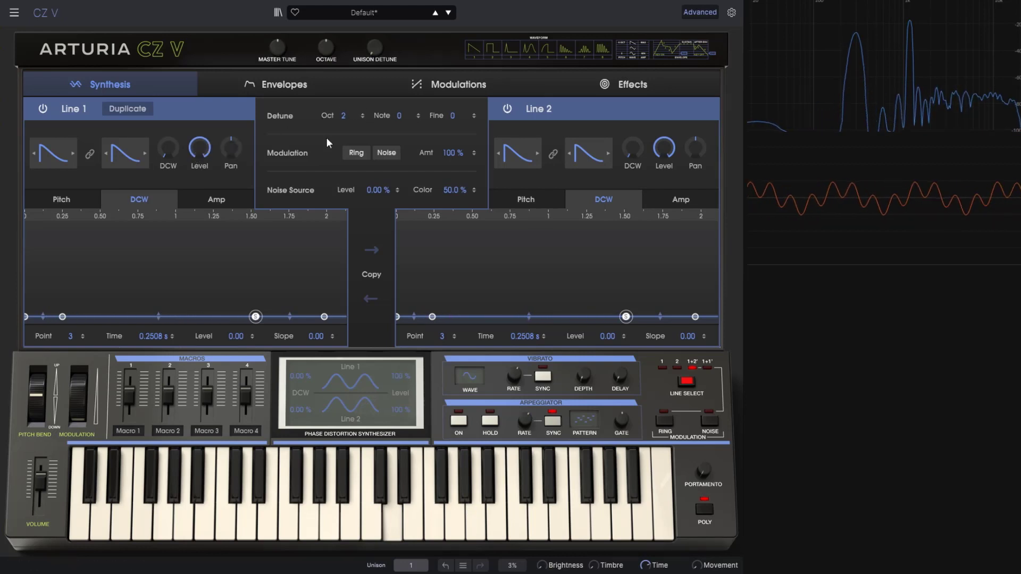
Step: Set the Line 2 octave detune to -1 and raise the DCW amounts, with Line 2 at 40.8 % and Line 1 somewhat lower
left_click_drag(345, 116, 343, 120)
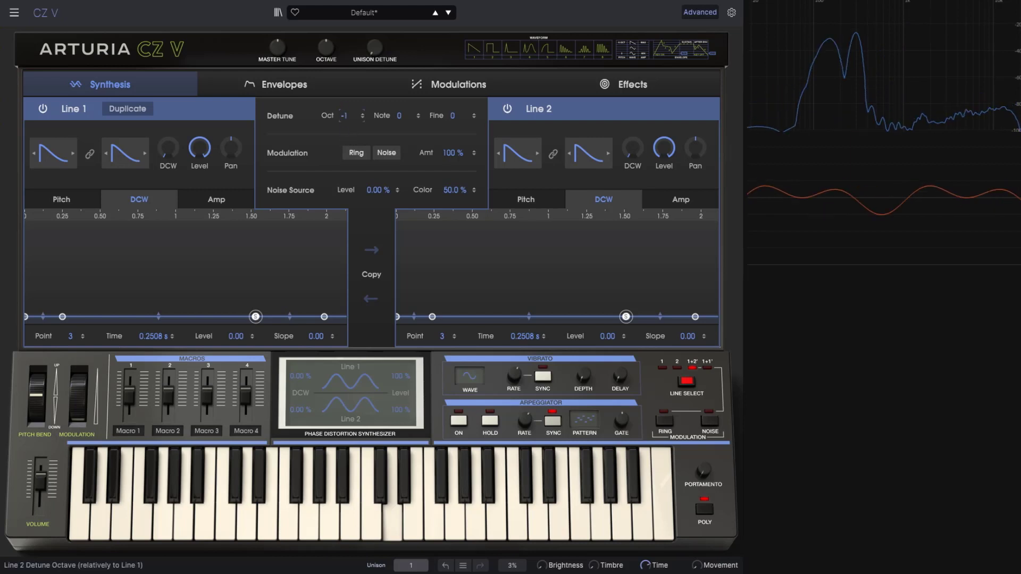
left_click_drag(633, 149, 632, 127)
left_click_drag(168, 148, 168, 131)
Step: Set the second Line 2 waveform to Pulse and change the Line 2 detune to octave 0 and note 9
left_click(609, 159)
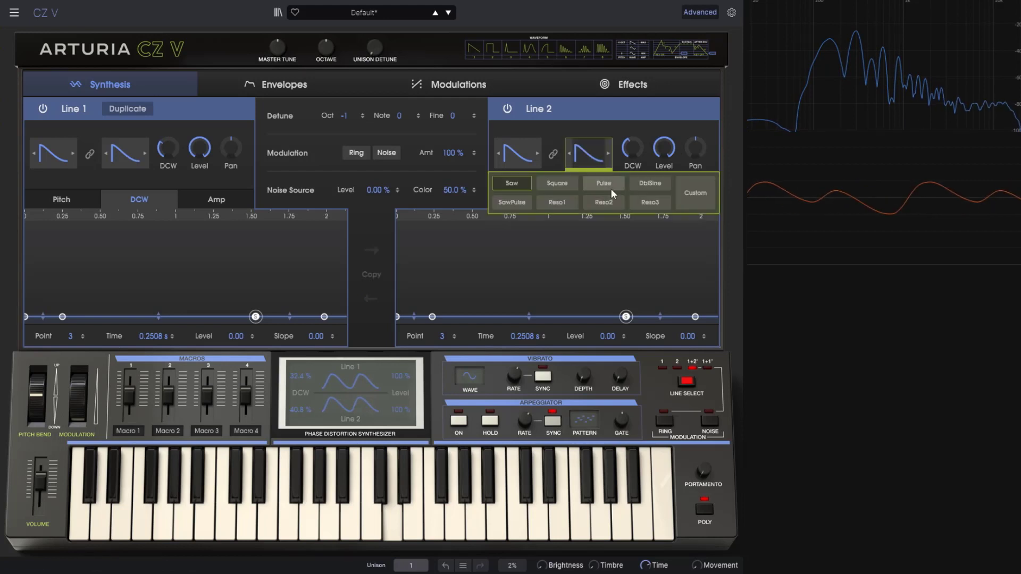
left_click(611, 183)
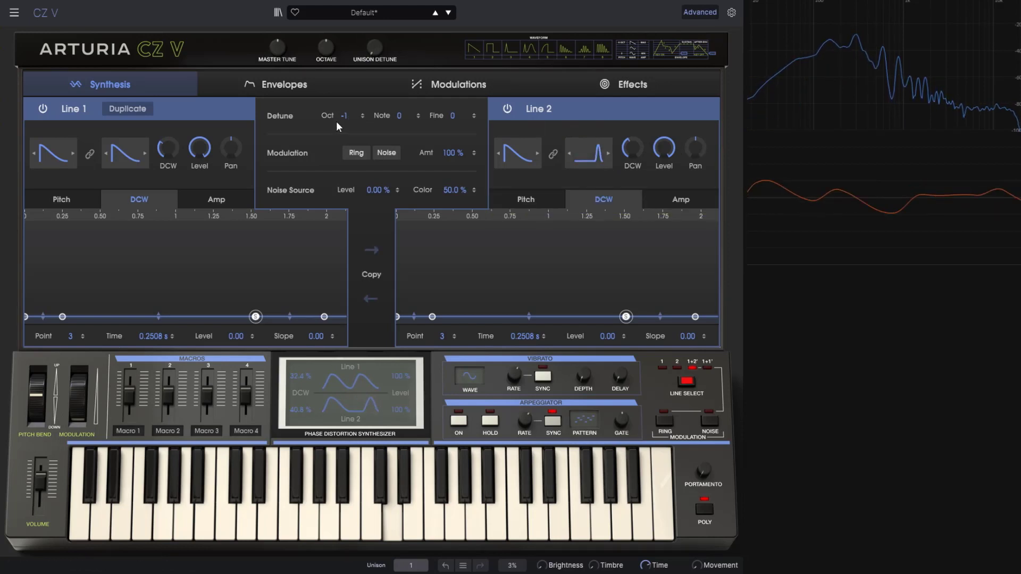
left_click_drag(352, 116, 398, 92)
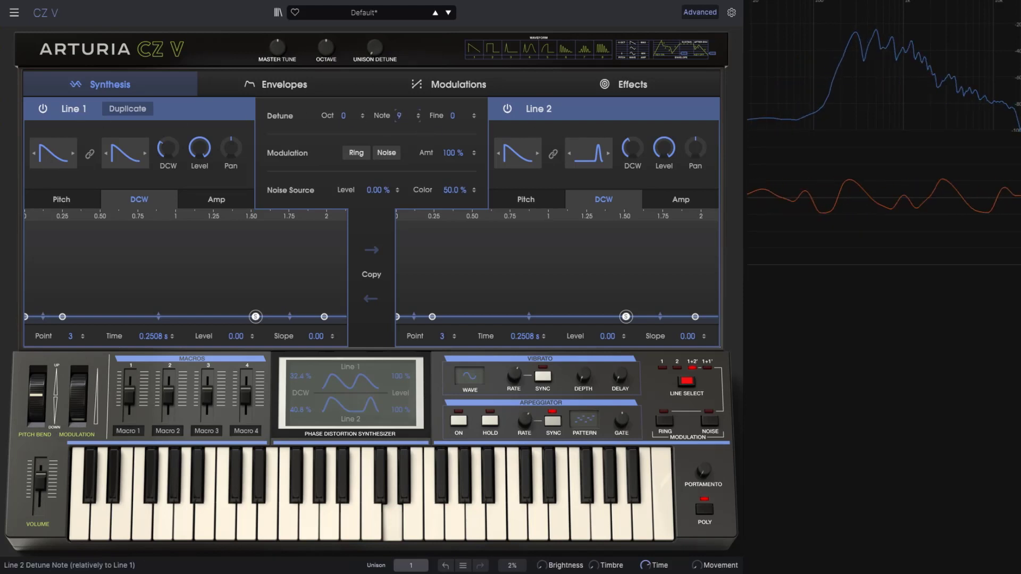
Step: Set the Line 2 detune to note 0 and fine 8, and load the Default template preset again
left_click_drag(400, 116, 451, 115)
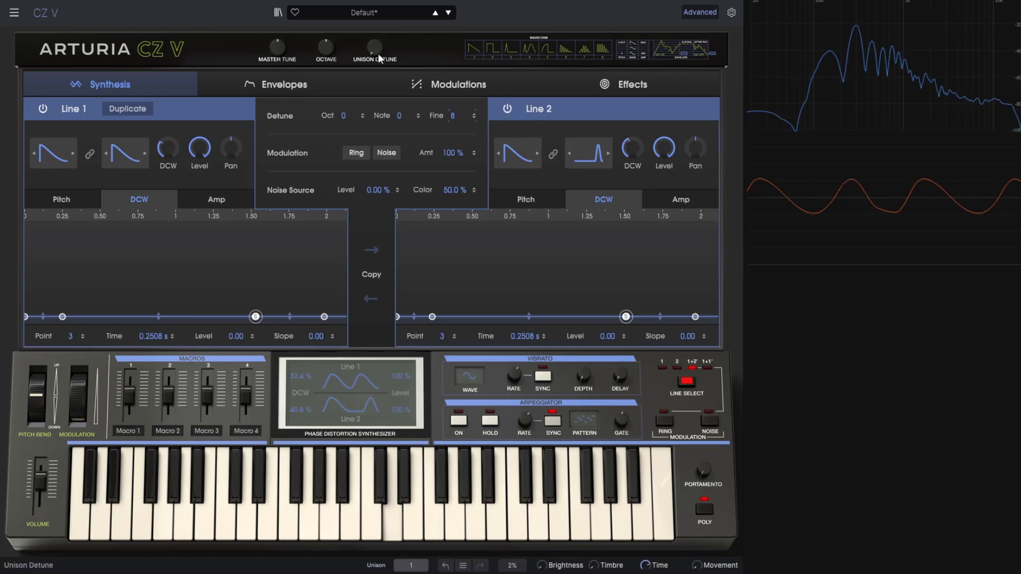
left_click(369, 16)
mouse_move(349, 161)
left_click(453, 160)
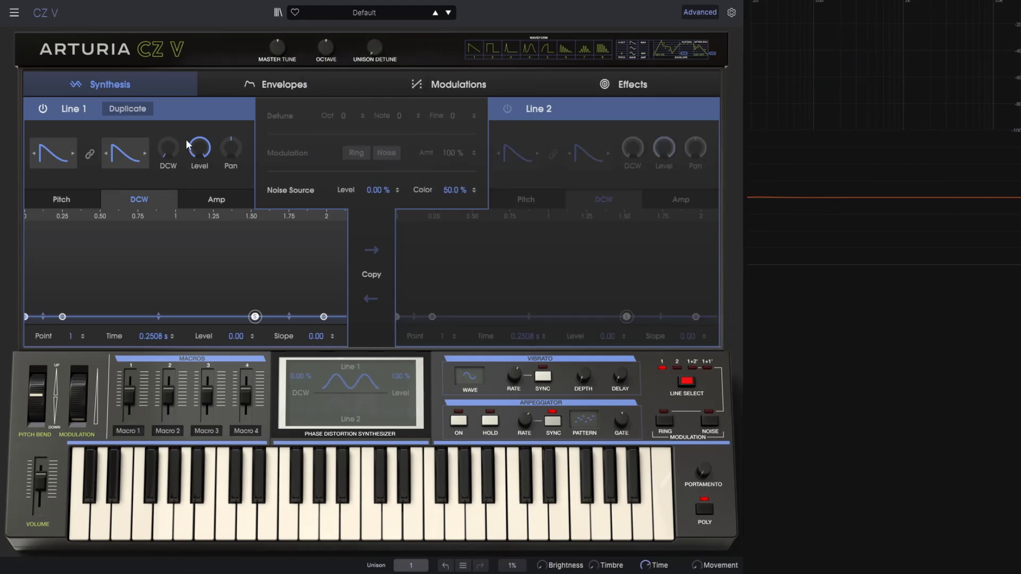
Step: With Line 2 switched off, set unison to 4 voices and the unison detune to 21
left_click(506, 108)
left_click(507, 108)
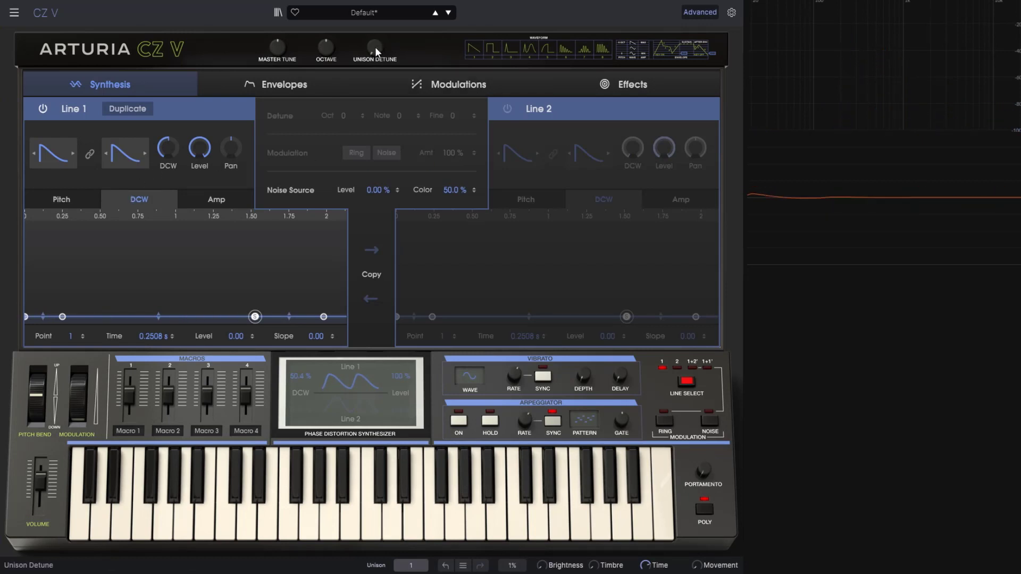
left_click_drag(375, 47, 375, 36)
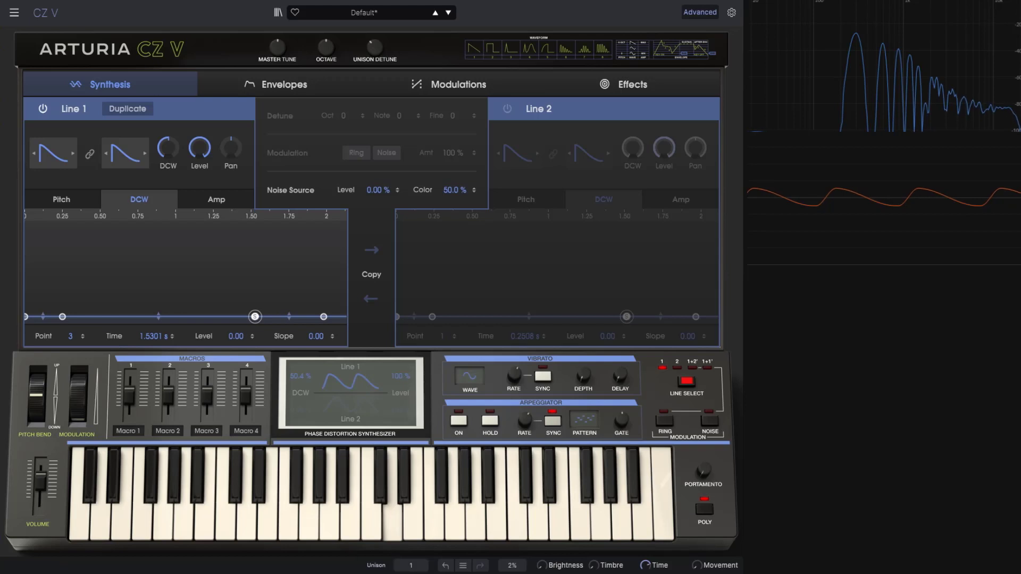
left_click(411, 565)
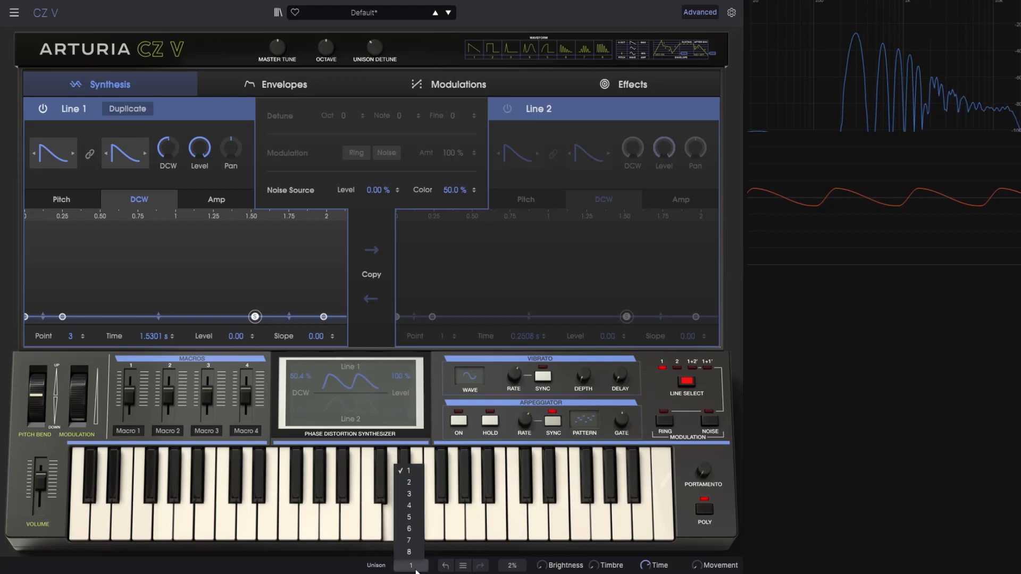
left_click(410, 505)
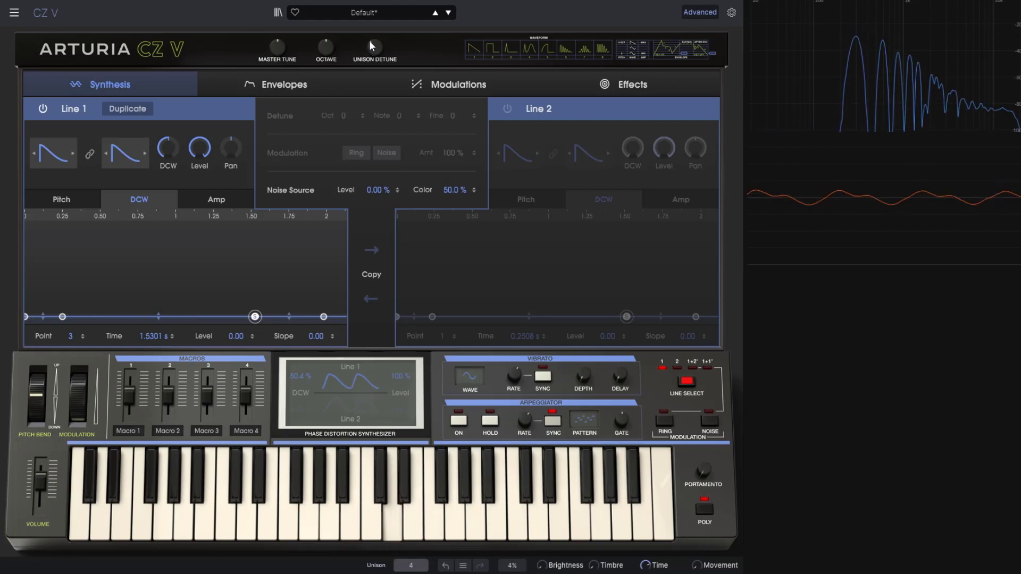
mouse_move(374, 43)
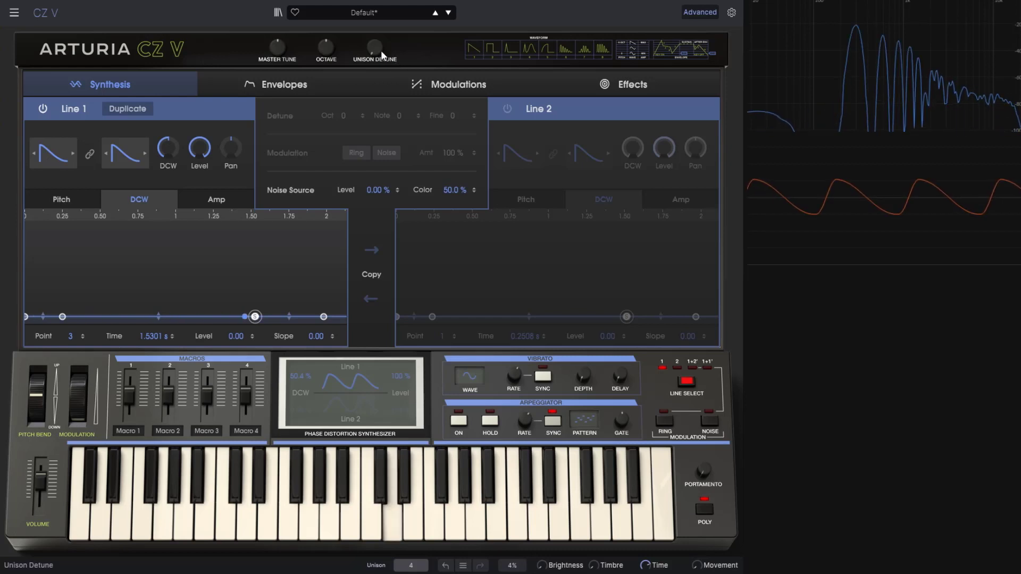
left_click_drag(381, 49, 370, 43)
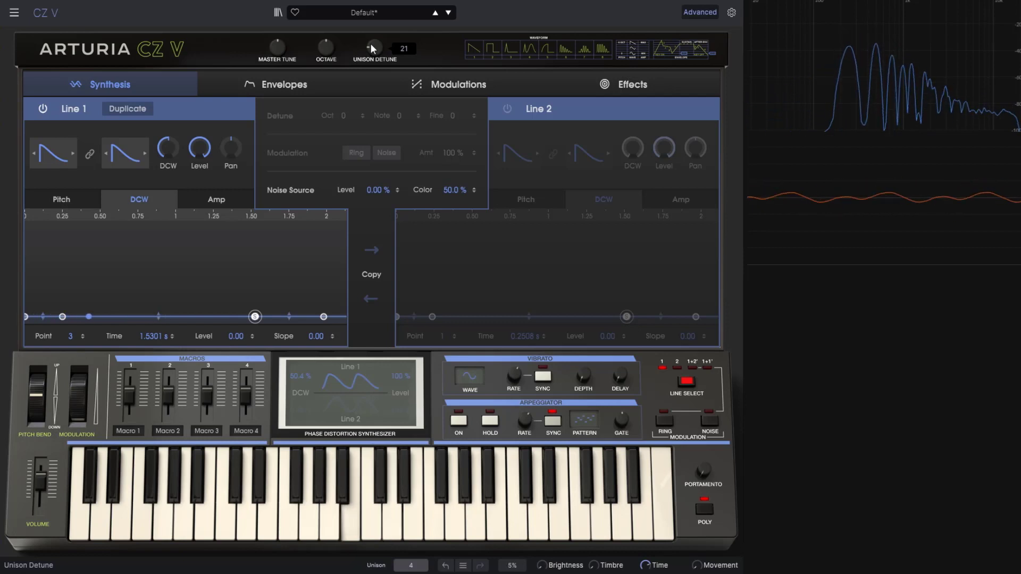
Step: Try out the global octave and master tune settings on the unison sound
mouse_move(328, 49)
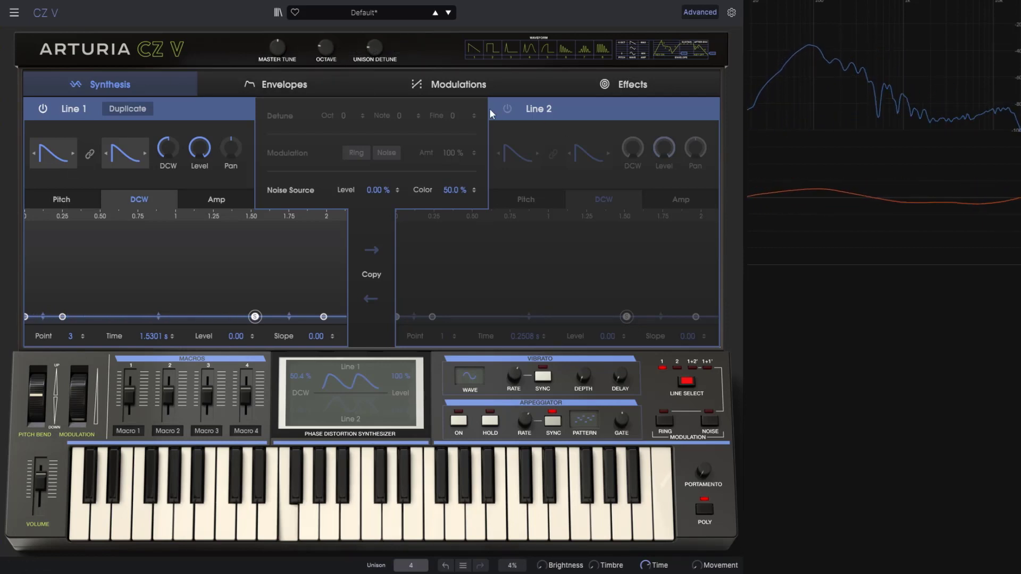
left_click_drag(319, 52, 319, 69)
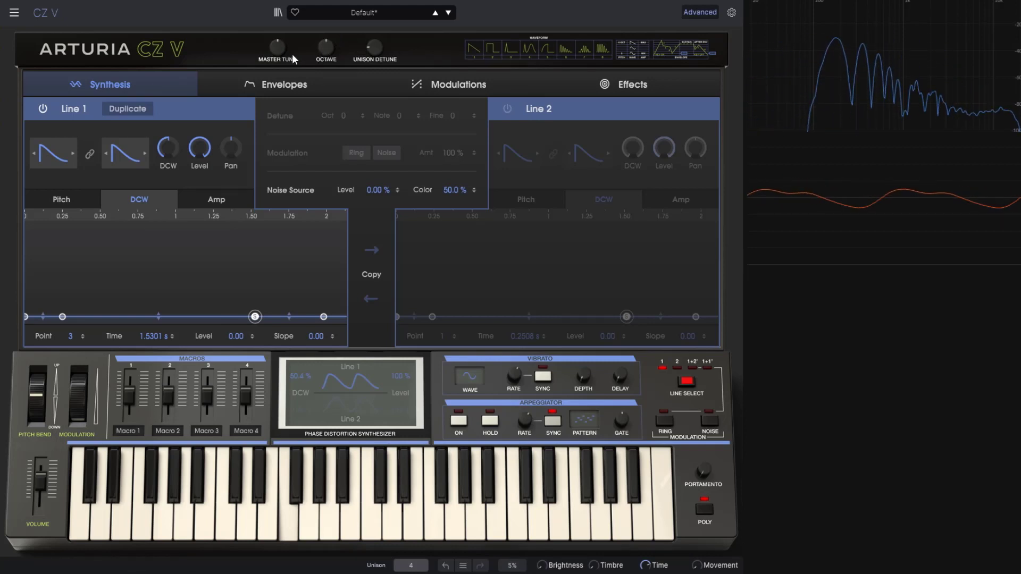
left_click_drag(277, 47, 277, 31)
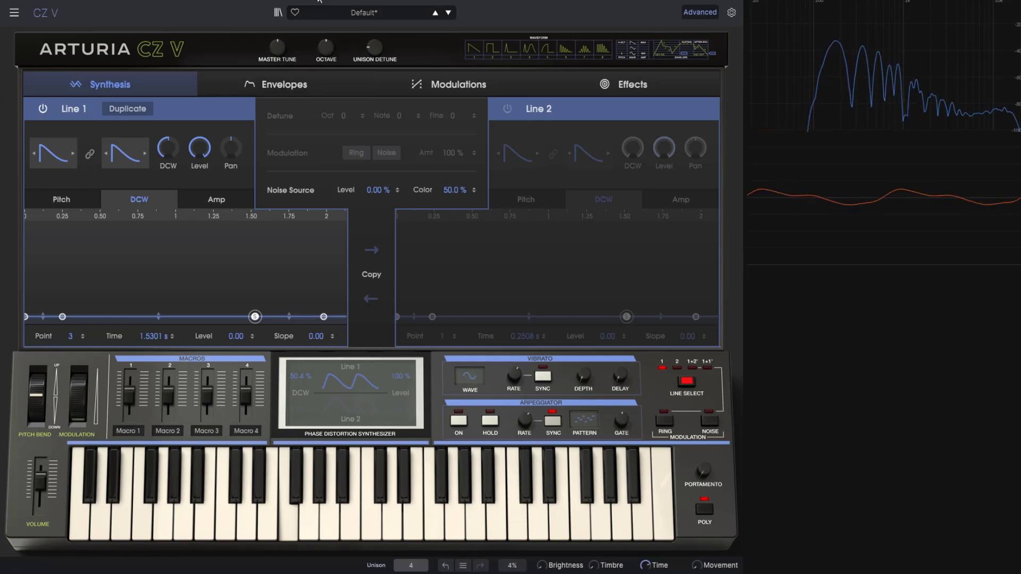
Step: Raise the Line 1 DCW to 90.8 % and readjust the unison detune
left_click_drag(380, 49, 380, 43)
left_click_drag(169, 147, 169, 114)
mouse_move(379, 47)
left_mouse_down()
mouse_move(378, 34)
mouse_move(379, 47)
left_mouse_up()
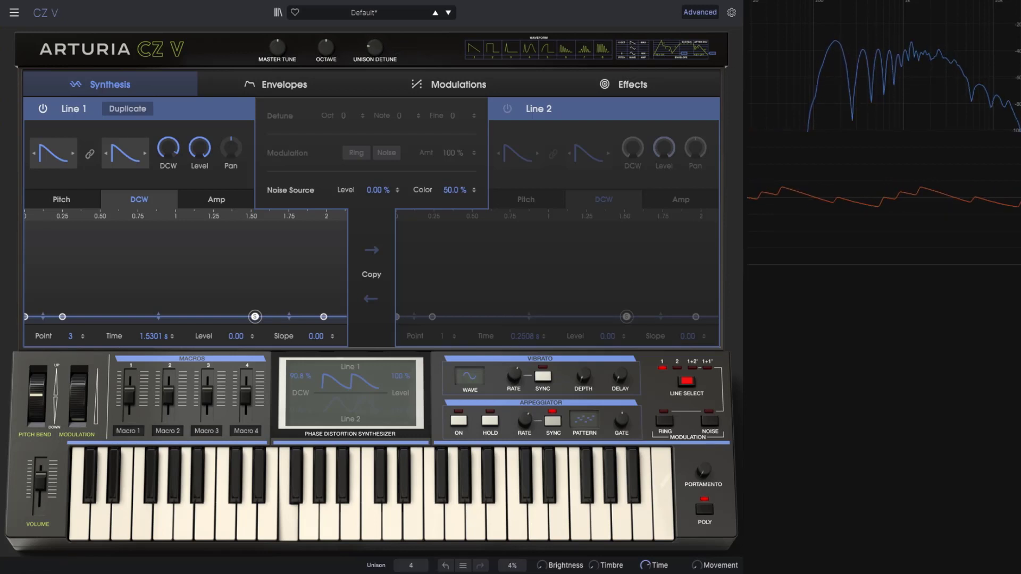
Step: Compare the available Poly voice options in the settings with unison at 4 voices and at 2
left_click(731, 12)
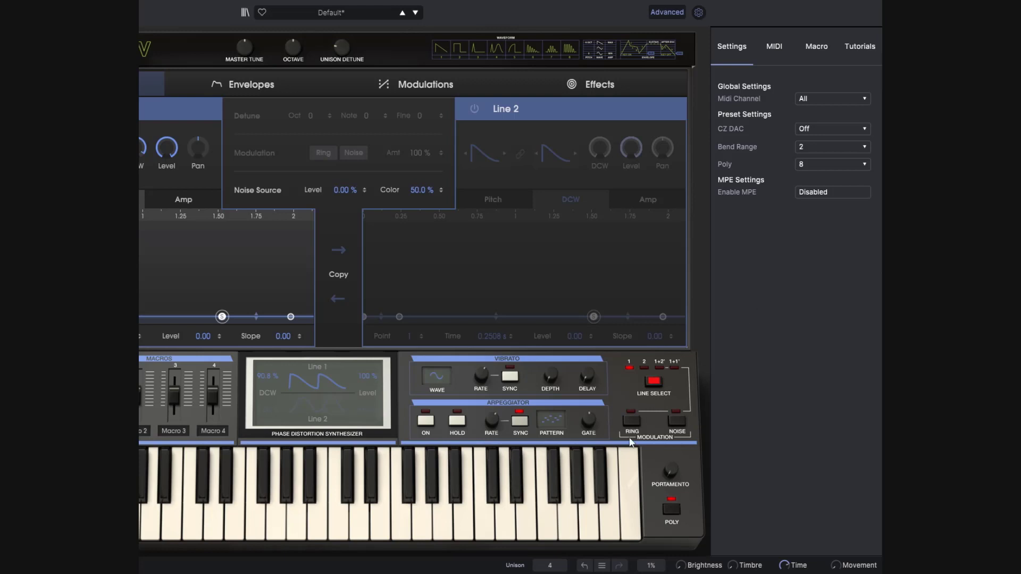
left_click(833, 165)
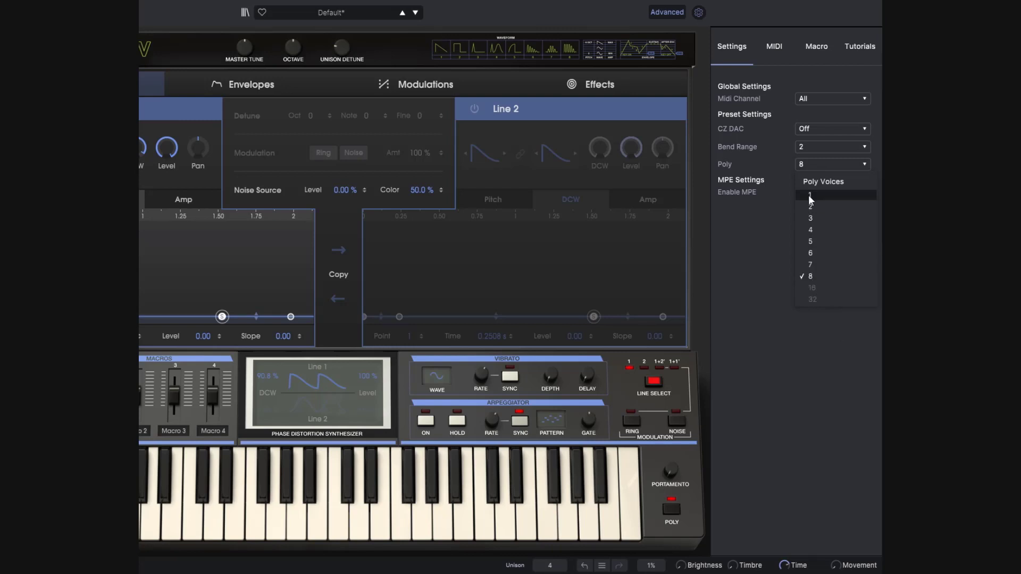
left_click(551, 566)
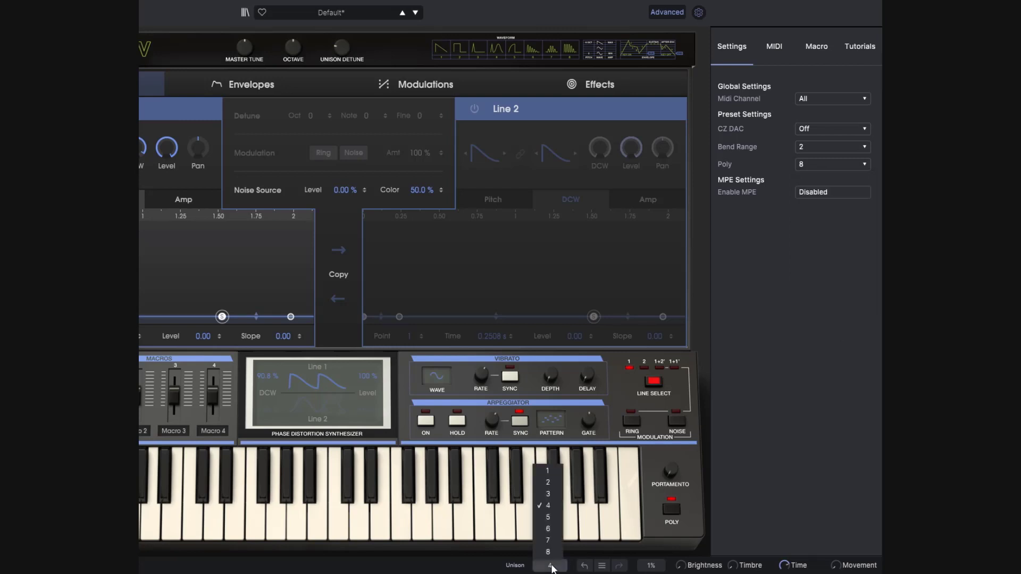
left_click(556, 483)
left_click(826, 160)
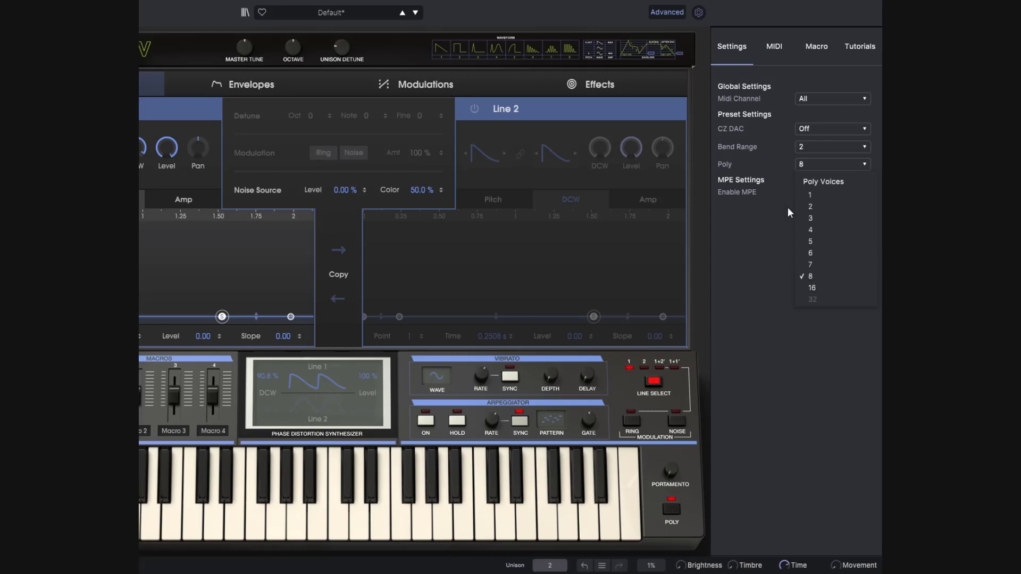
Step: Set unison to 8 voices and back to 4, checking the Poly options, and readjust the unison detune
left_click(543, 563)
left_click(549, 536)
left_click(551, 567)
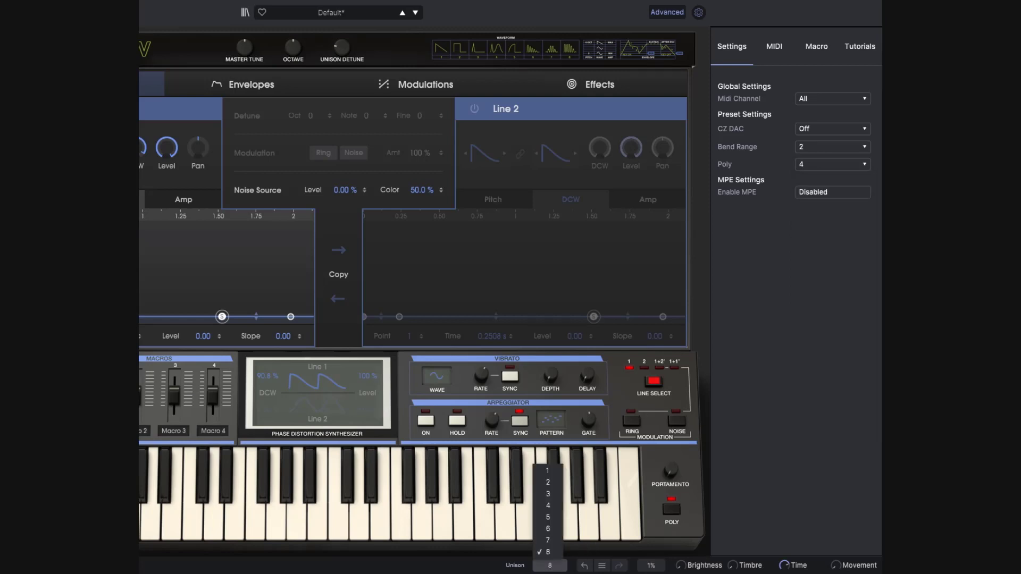
left_click(553, 506)
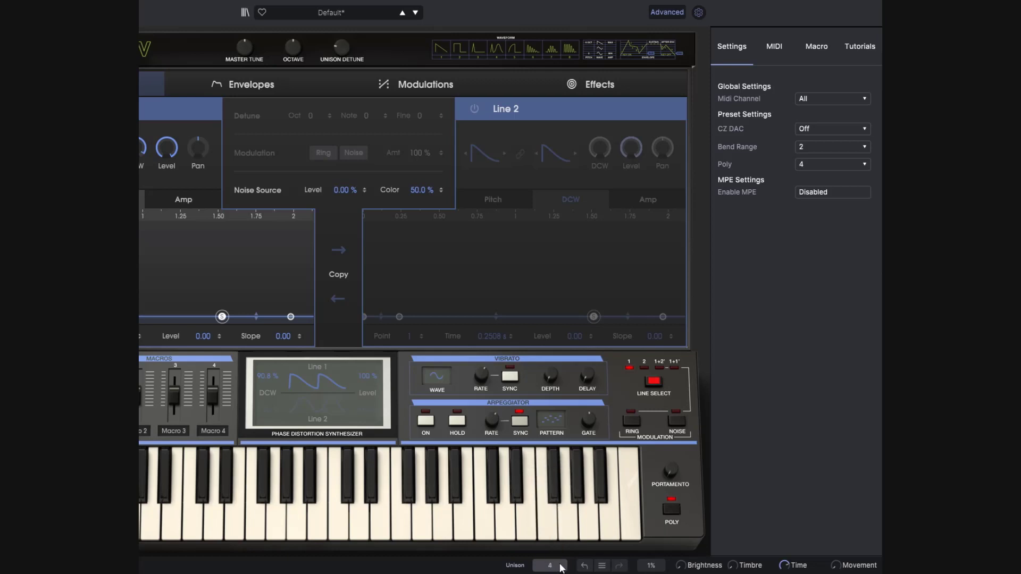
left_click(818, 162)
left_click(738, 193)
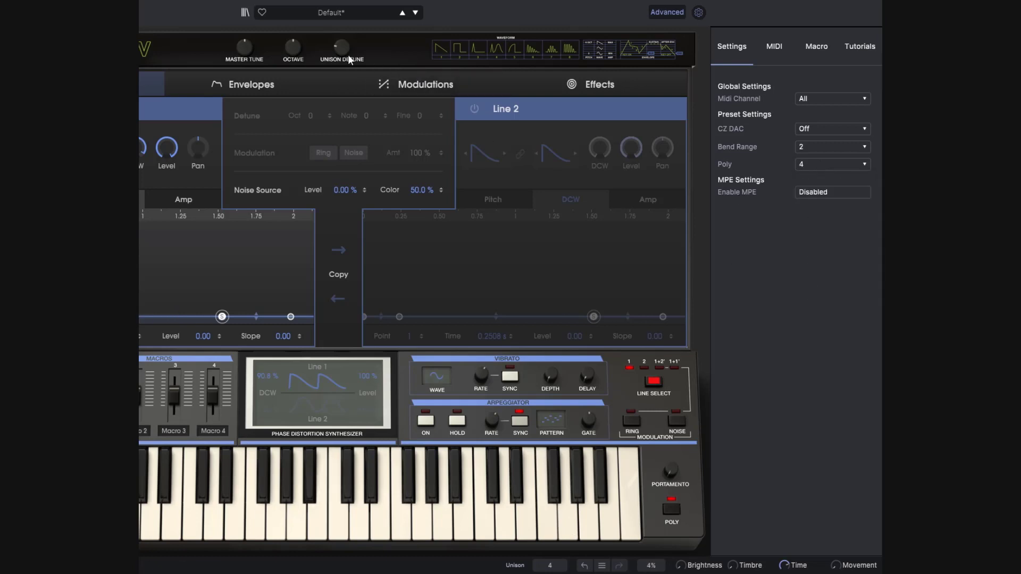
left_click_drag(340, 52, 340, 36)
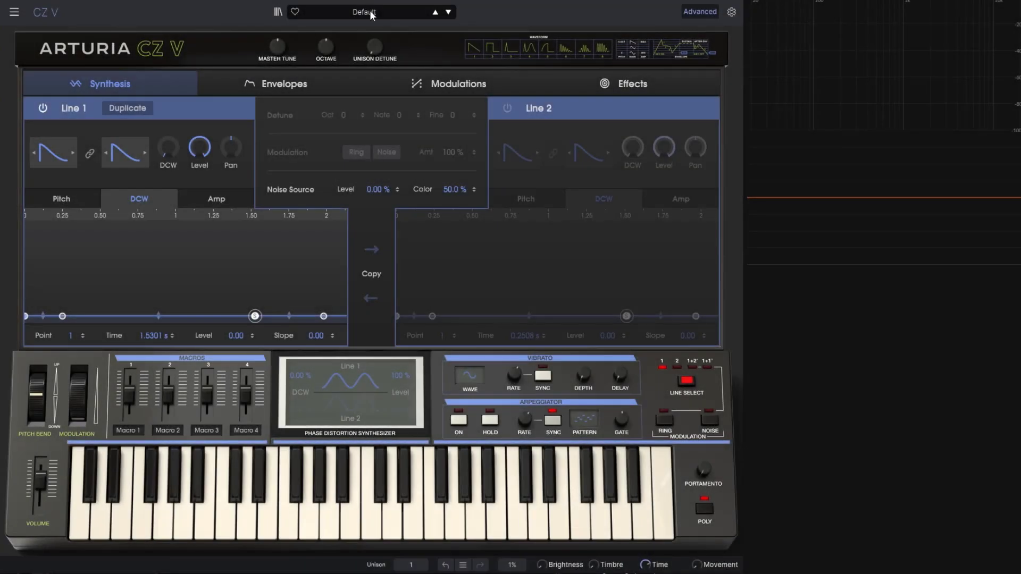
Step: Load the Default template preset and enable Line 2
left_click(367, 11)
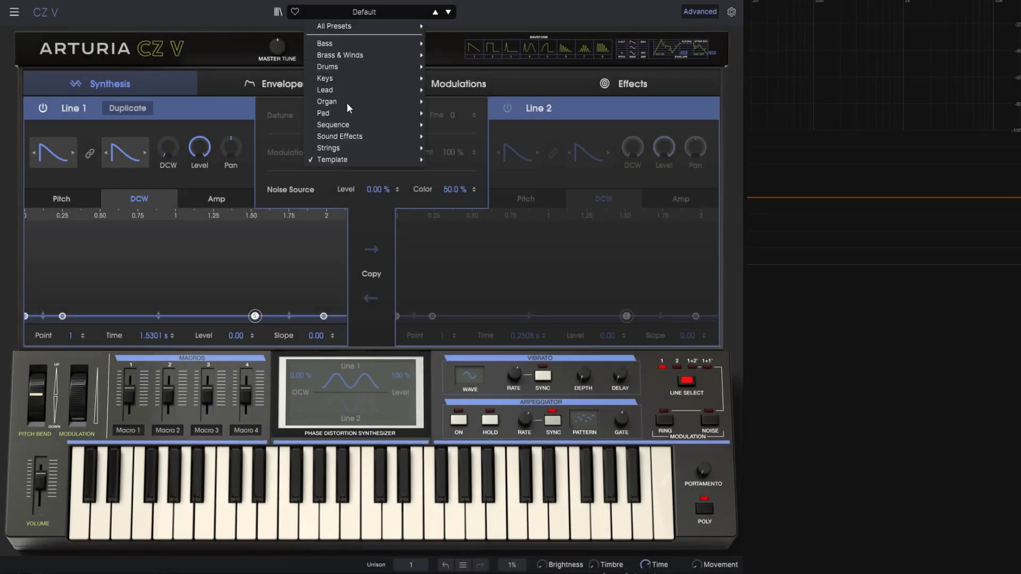
mouse_move(399, 161)
left_click(453, 159)
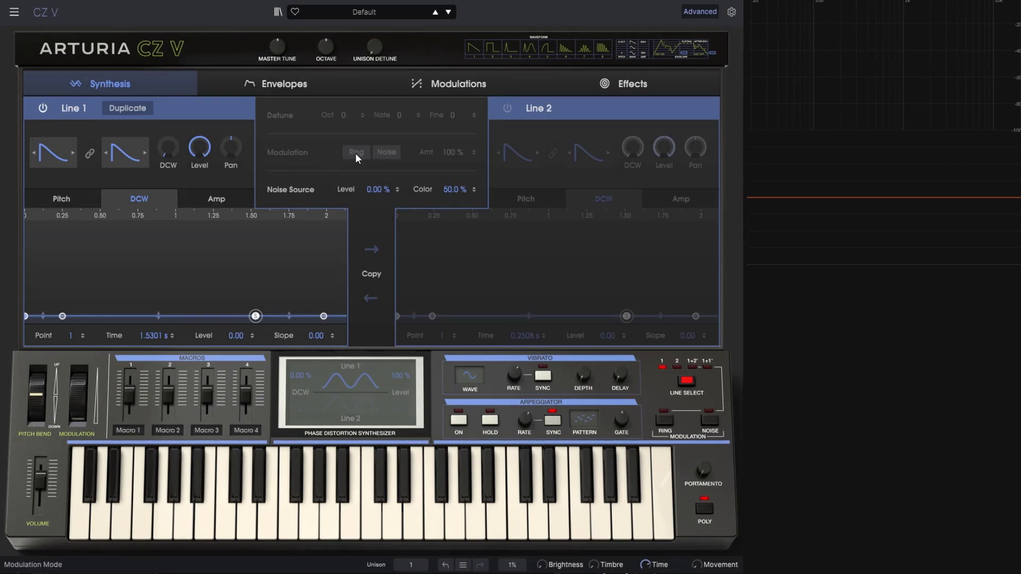
left_click(507, 108)
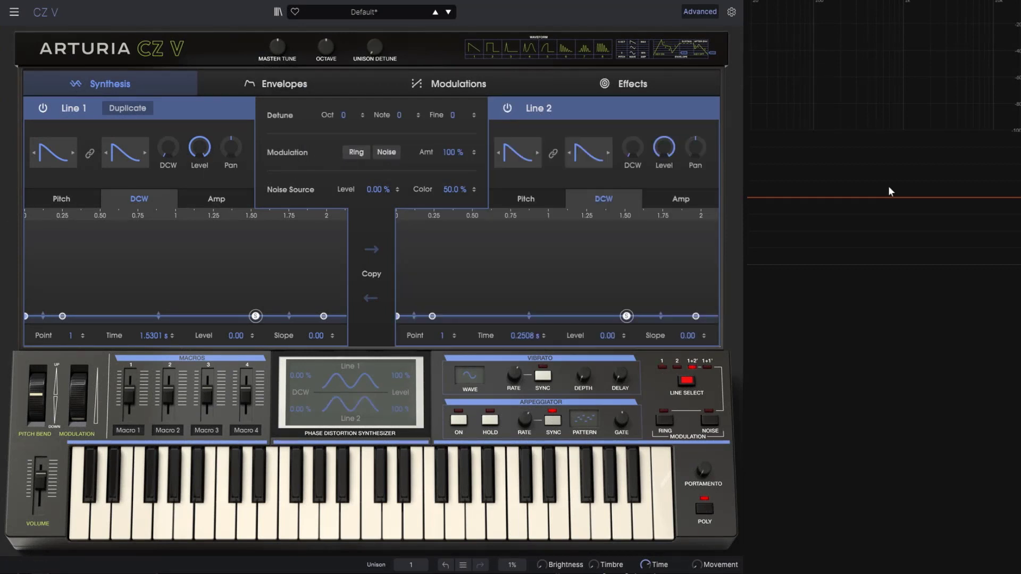
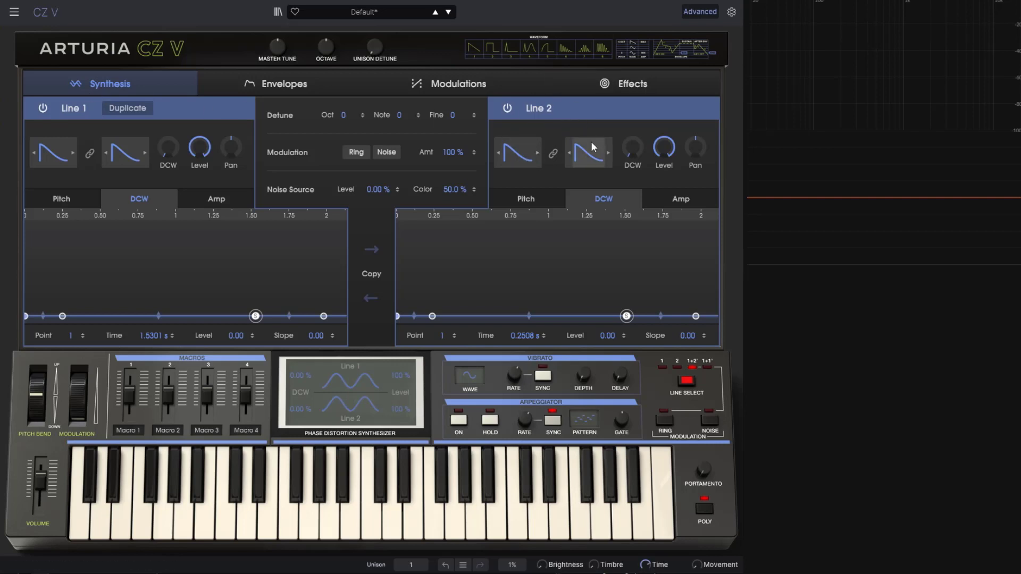
Step: Enable Ring modulation at 100 % and test the line levels, dropping Line 2 to 0 % and restoring both to 100 %
left_click(355, 153)
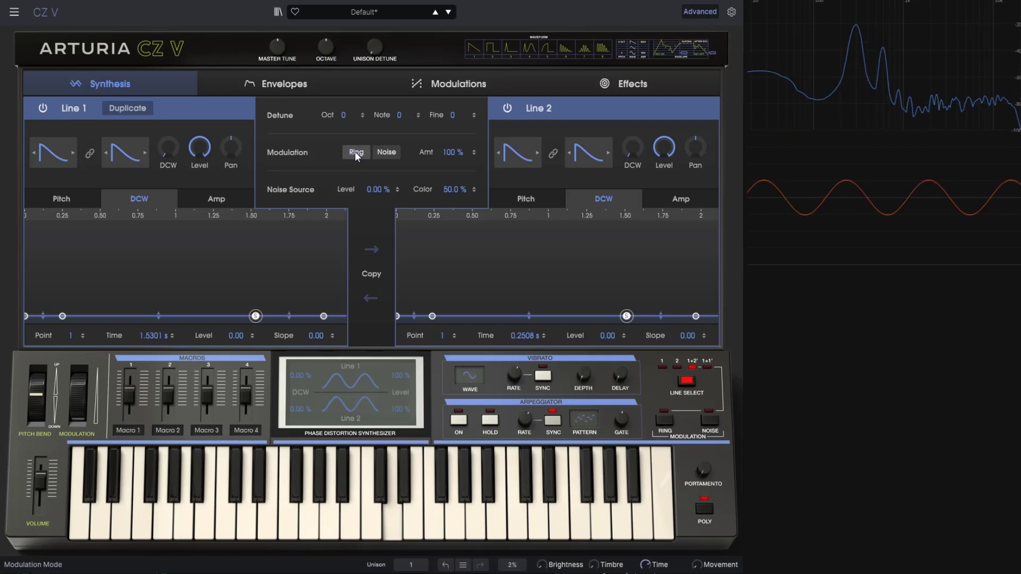
mouse_move(452, 153)
left_mouse_down()
mouse_move(452, 255)
mouse_move(452, 154)
left_mouse_up()
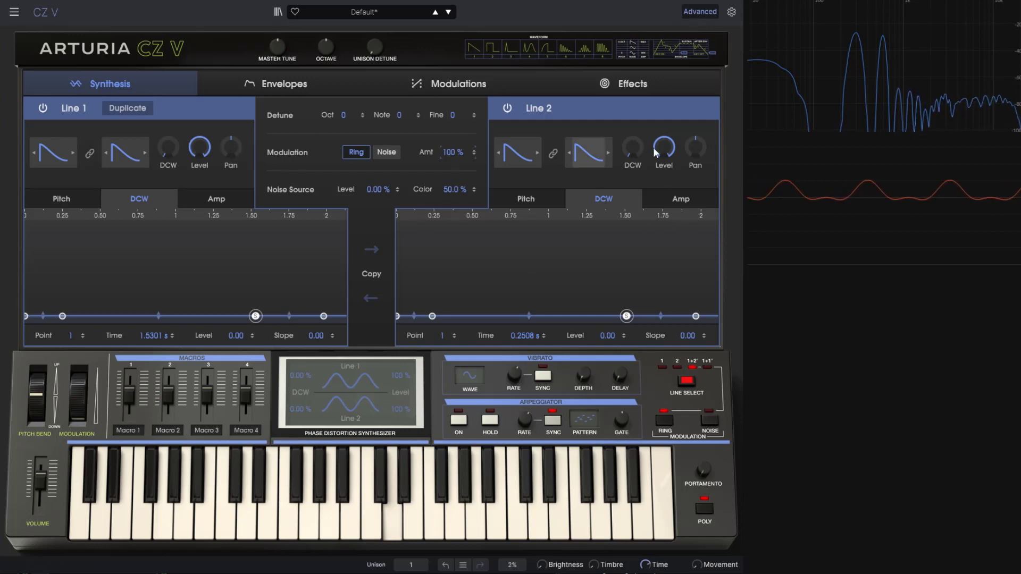
left_click_drag(655, 151, 655, 218)
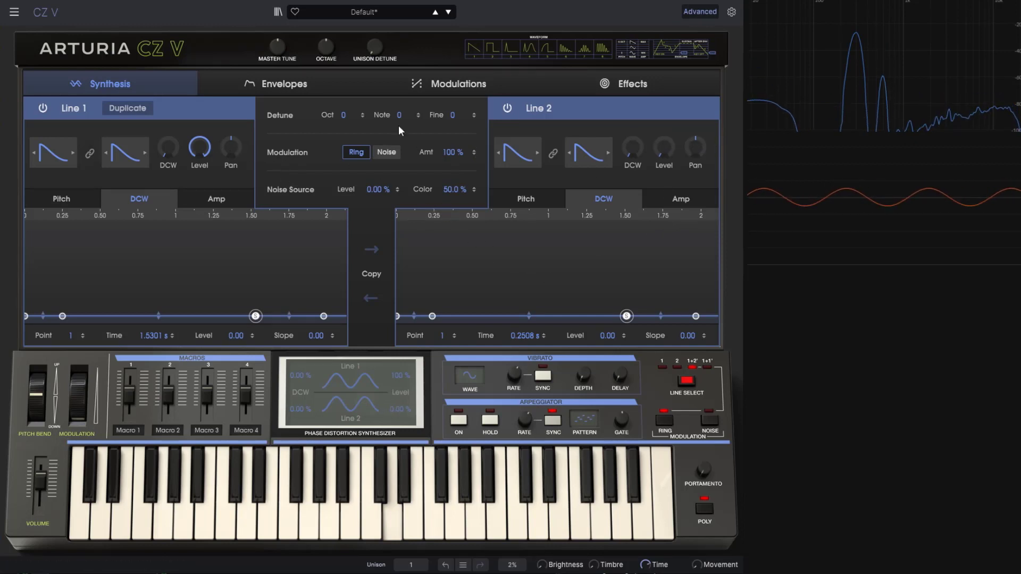
left_click_drag(664, 149, 664, 80)
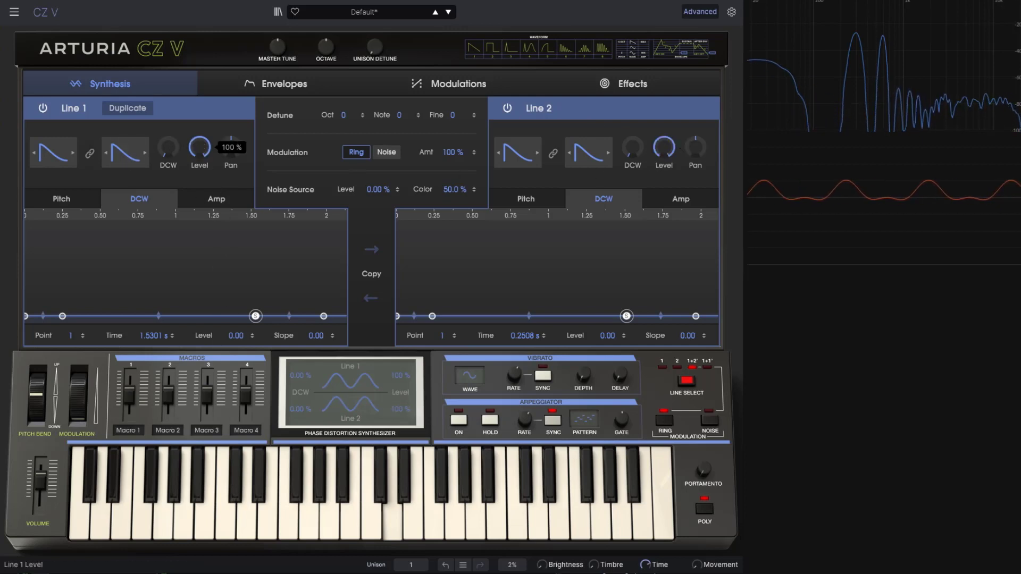
left_click_drag(200, 148, 85, 126)
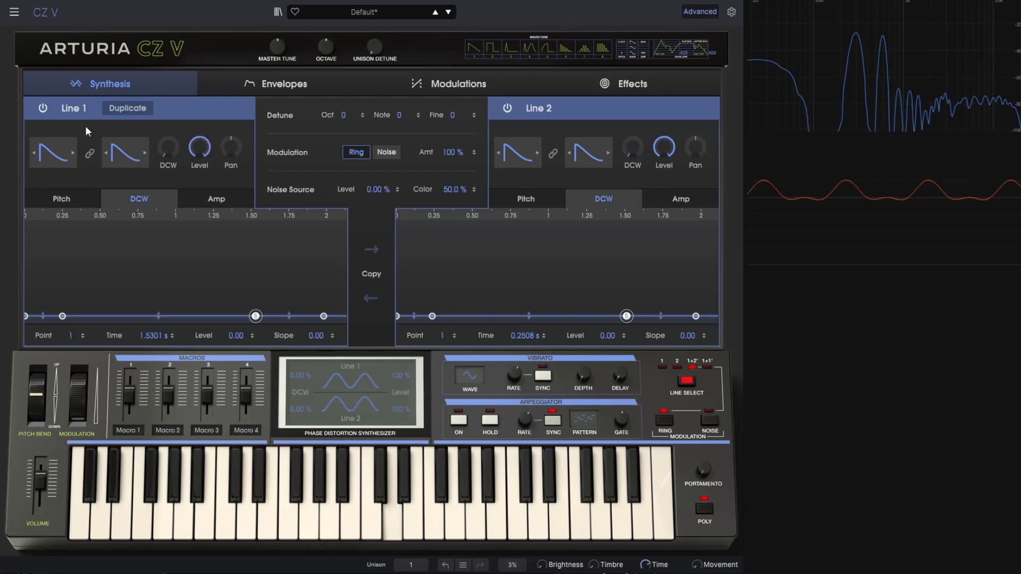
Step: Toggle Line 1 off and back on to compare the ring-modulated sound with Line 2 alone
double_click(42, 107)
left_click(43, 107)
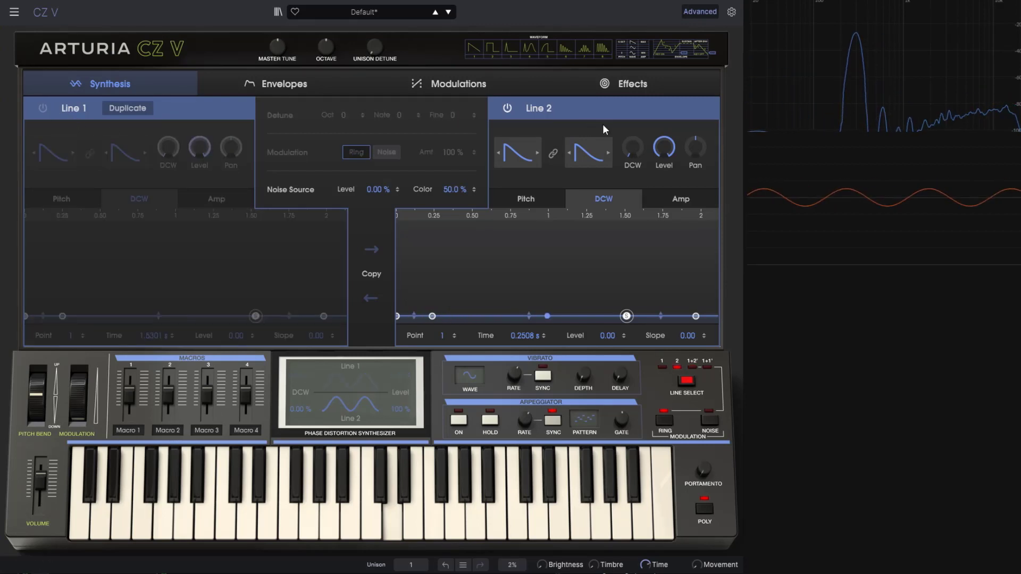
left_click(42, 108)
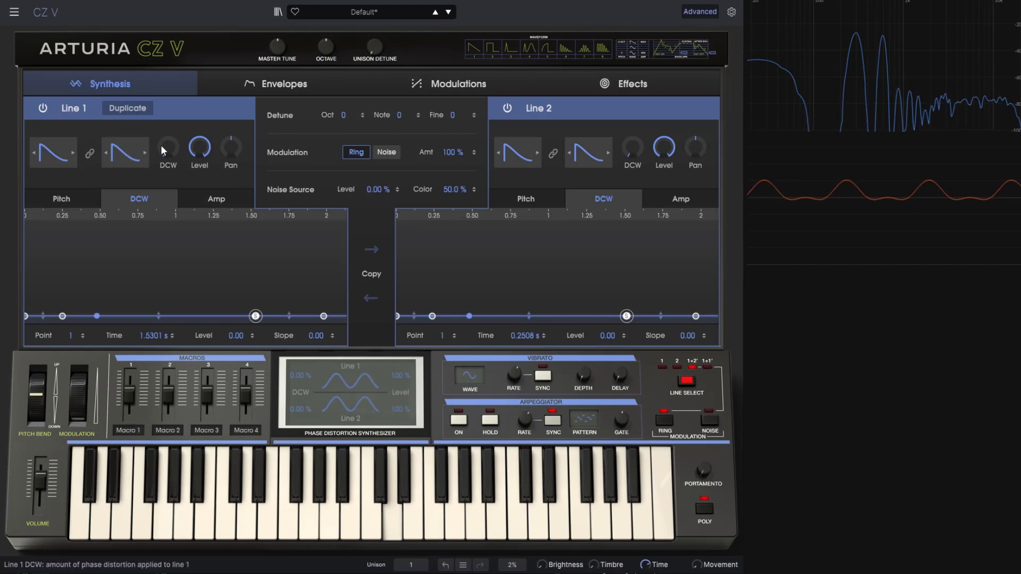
Step: Raise the Line 1 DCW to 68.4 % and toggle Ring modulation off and back on
mouse_move(171, 148)
left_mouse_down()
mouse_move(176, 117)
mouse_move(179, 150)
left_mouse_up()
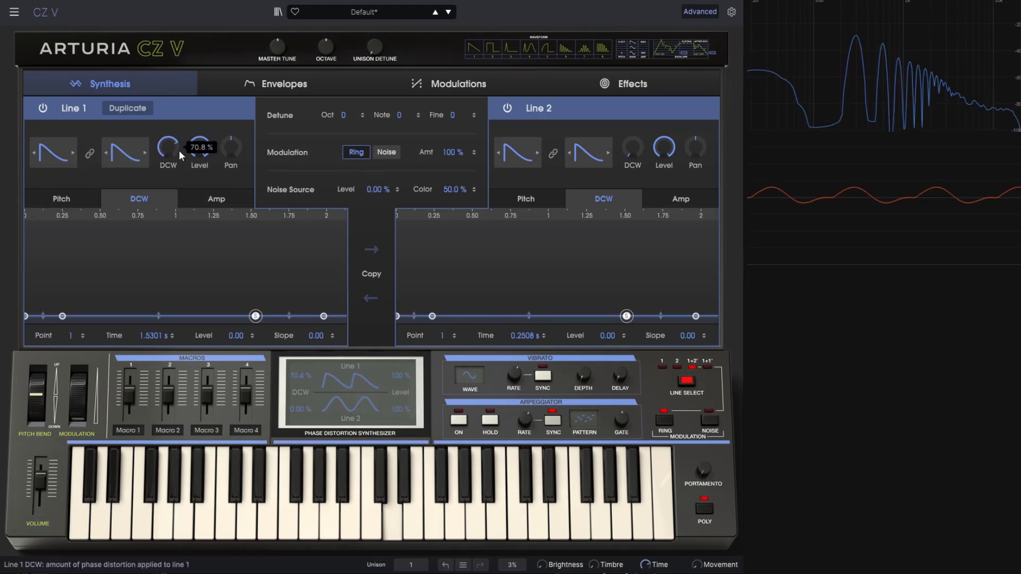
left_click(357, 153)
left_click(358, 153)
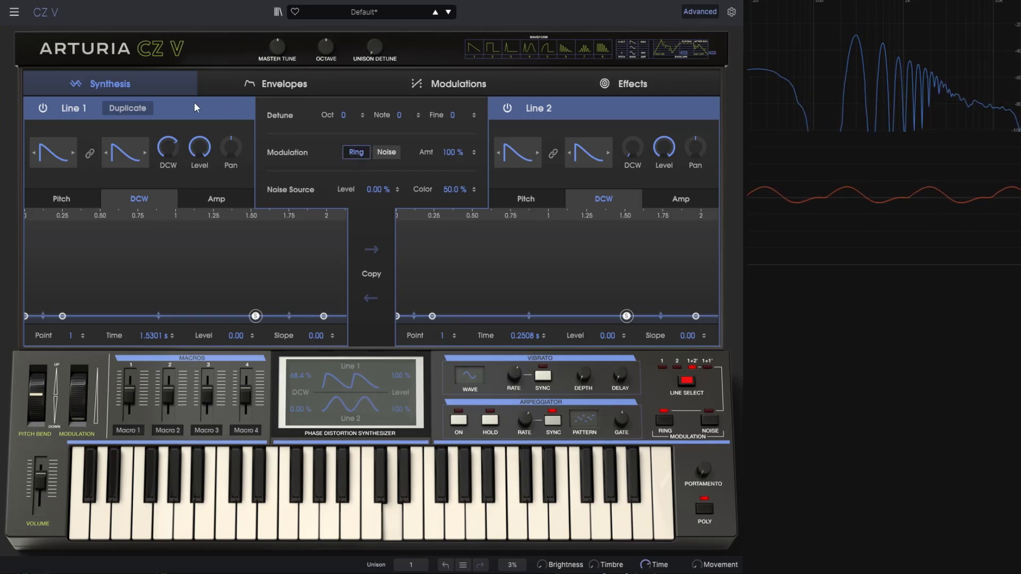
Step: Lower the Line 1 level to 0 % and reduce the Line 1 DCW
left_click_drag(200, 149, 200, 181)
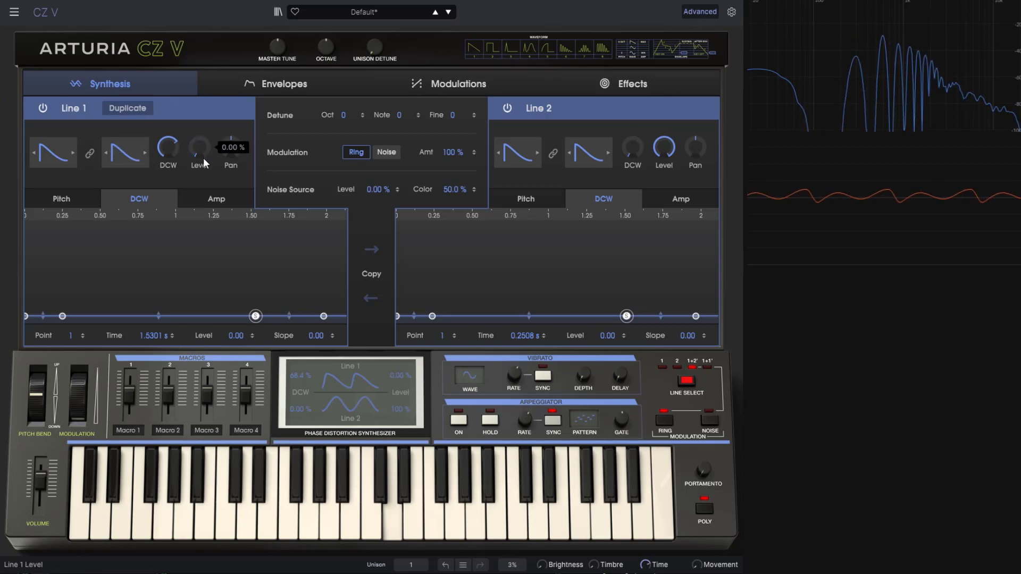
left_click_drag(168, 152, 168, 146)
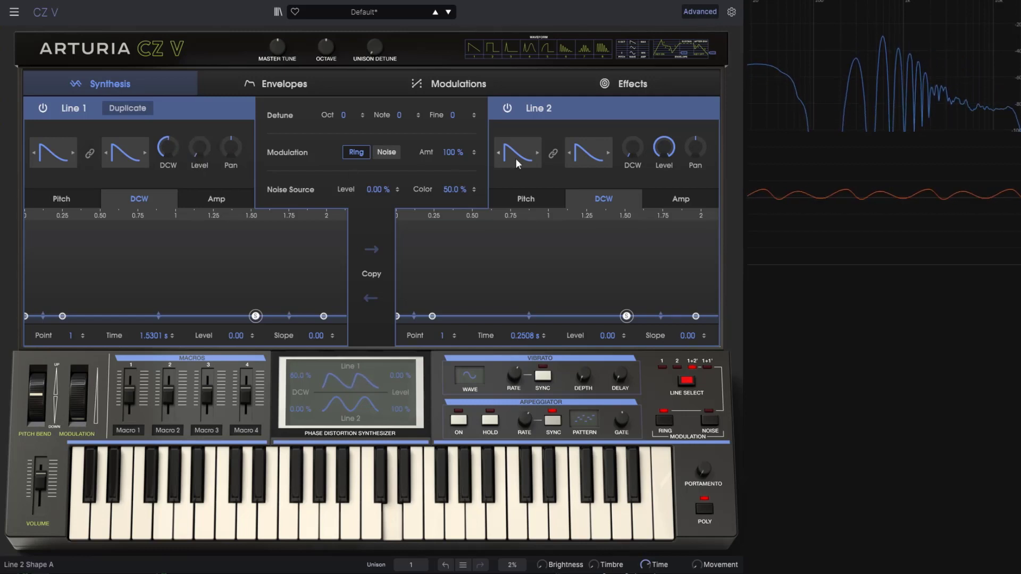
Step: Set Line 1's first shape to Reso1 and its second to DblSine, and raise the Line 1 DCW to 95.6 %
mouse_move(158, 155)
left_mouse_down()
mouse_move(168, 135)
mouse_move(168, 156)
mouse_move(168, 135)
mouse_move(168, 145)
left_mouse_up()
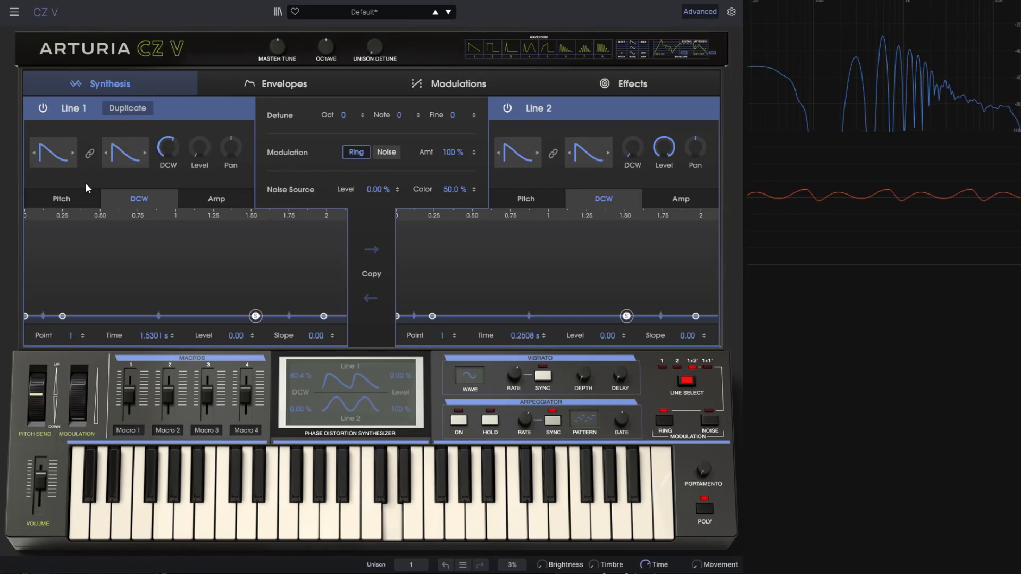
left_click(125, 153)
left_click(183, 184)
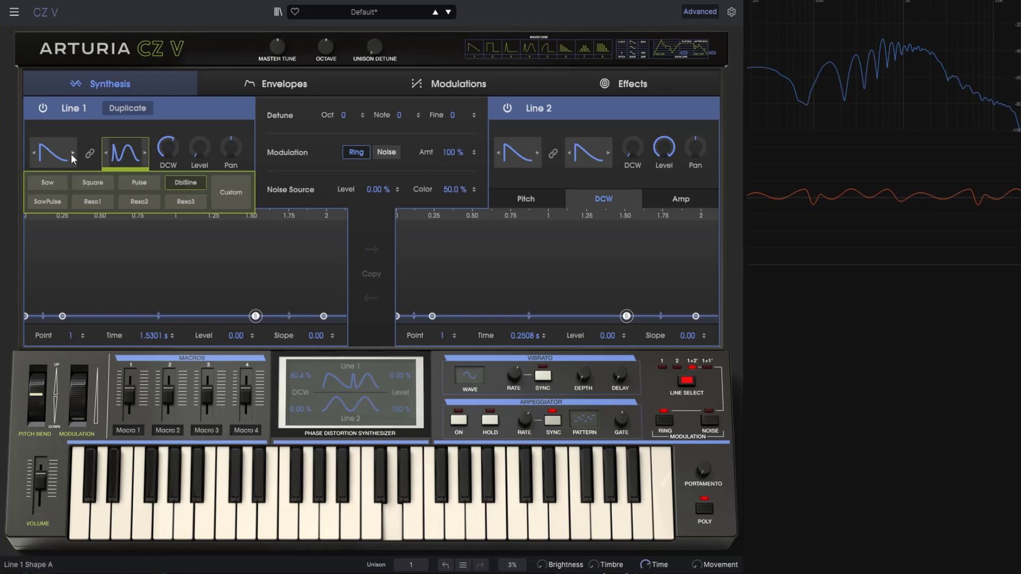
left_click(94, 200)
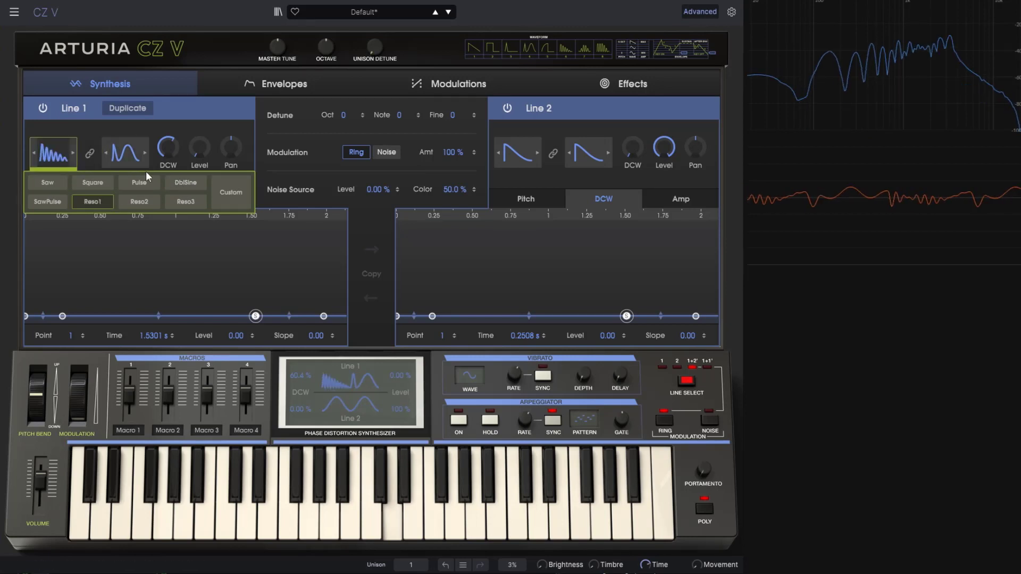
left_click_drag(174, 143, 175, 133)
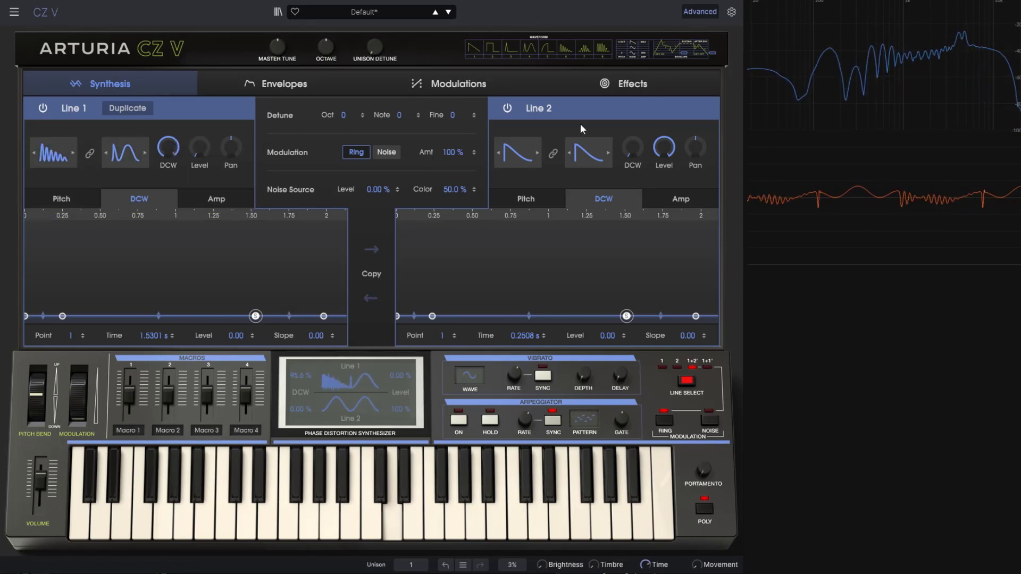
Step: Toggle Ring modulation off and back on, and vary its amount, ending at 84.0 %
left_click(360, 157)
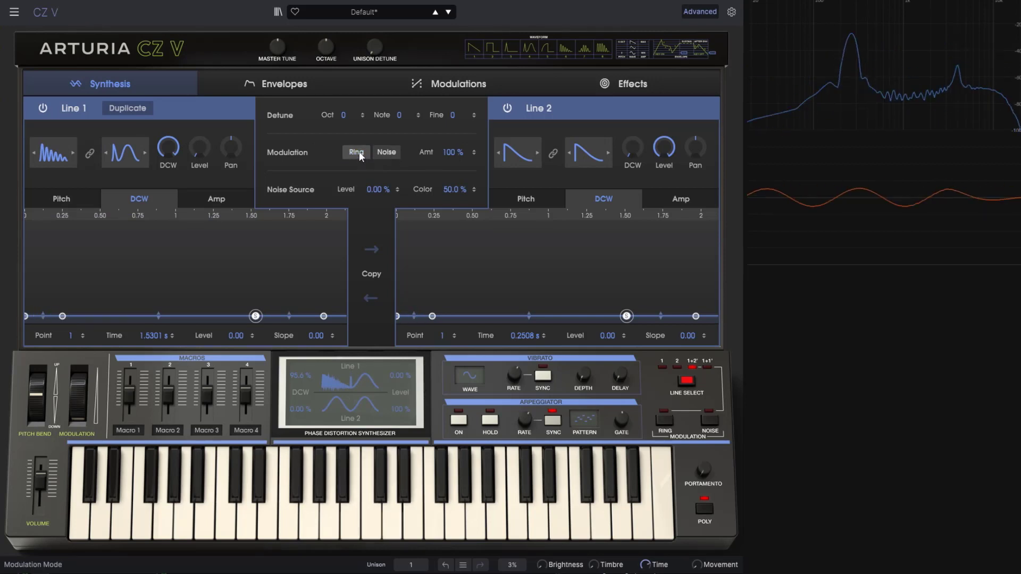
left_click(360, 155)
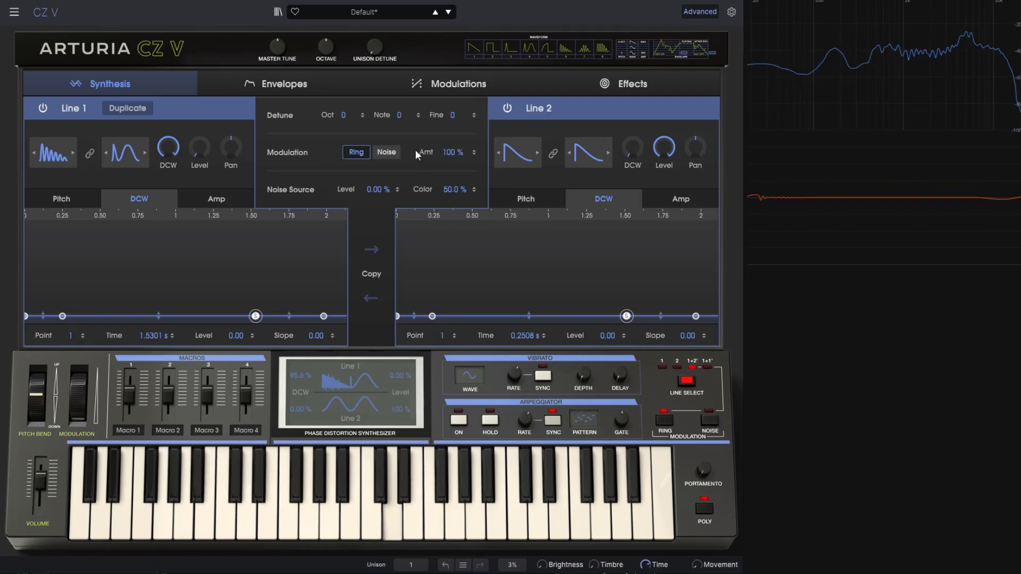
left_click_drag(444, 152, 444, 185)
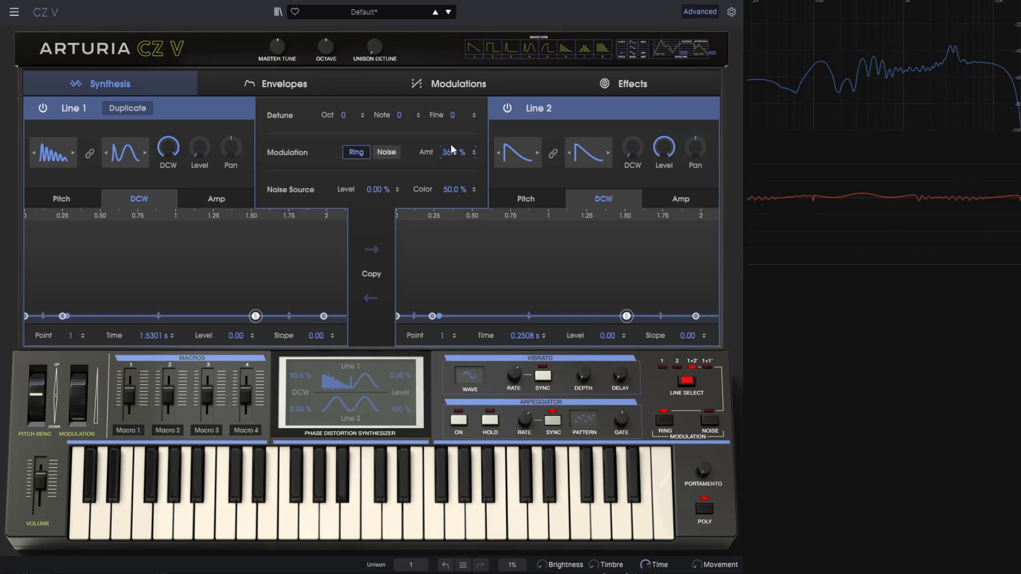
left_click_drag(450, 152, 450, 128)
Step: Try DblSine as Line 2's second shape, settle on Square, and set the Line 2 DCW to 0.800 %
left_click(589, 155)
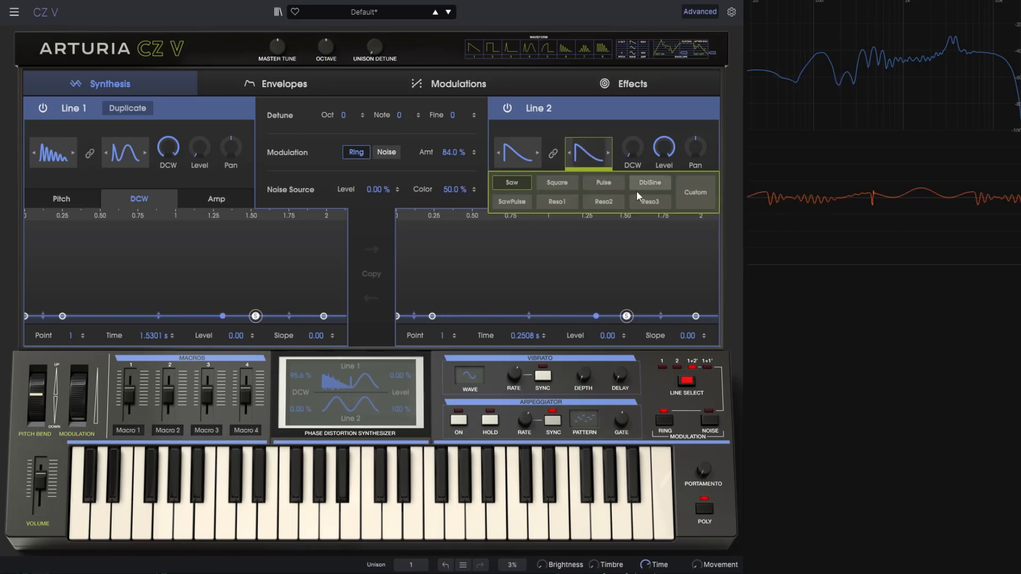
left_click(647, 183)
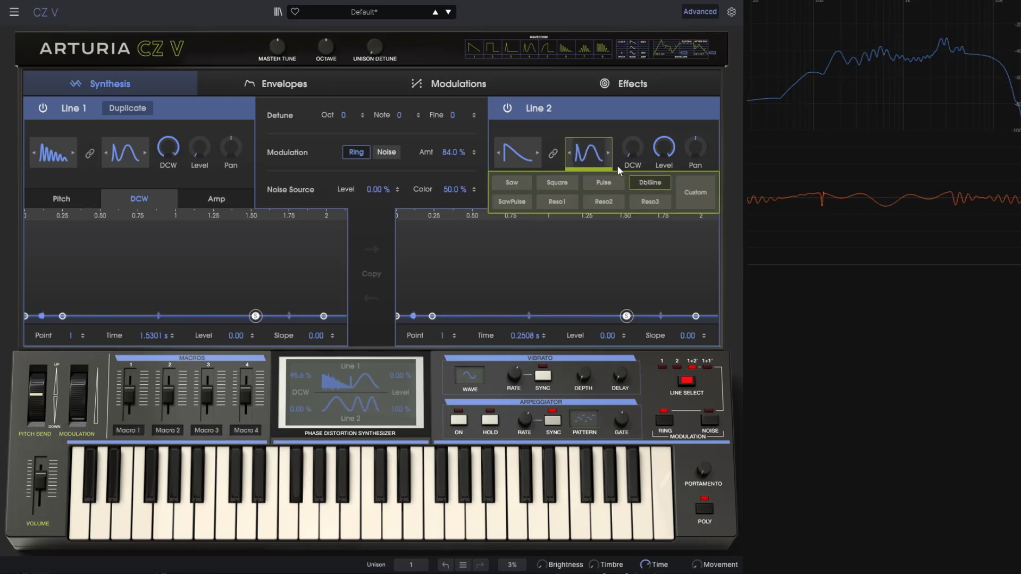
left_click(551, 183)
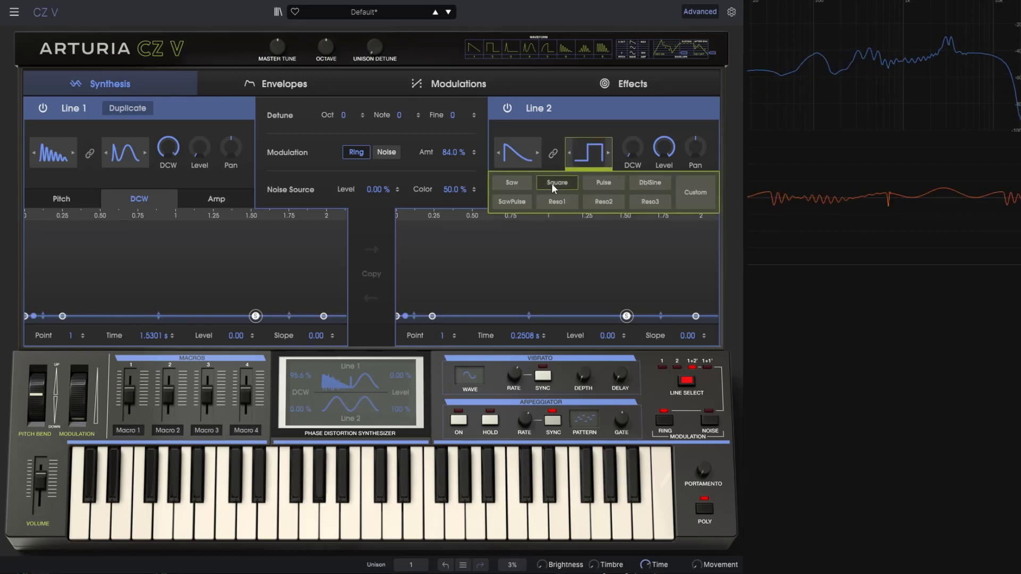
left_click_drag(622, 159, 632, 167)
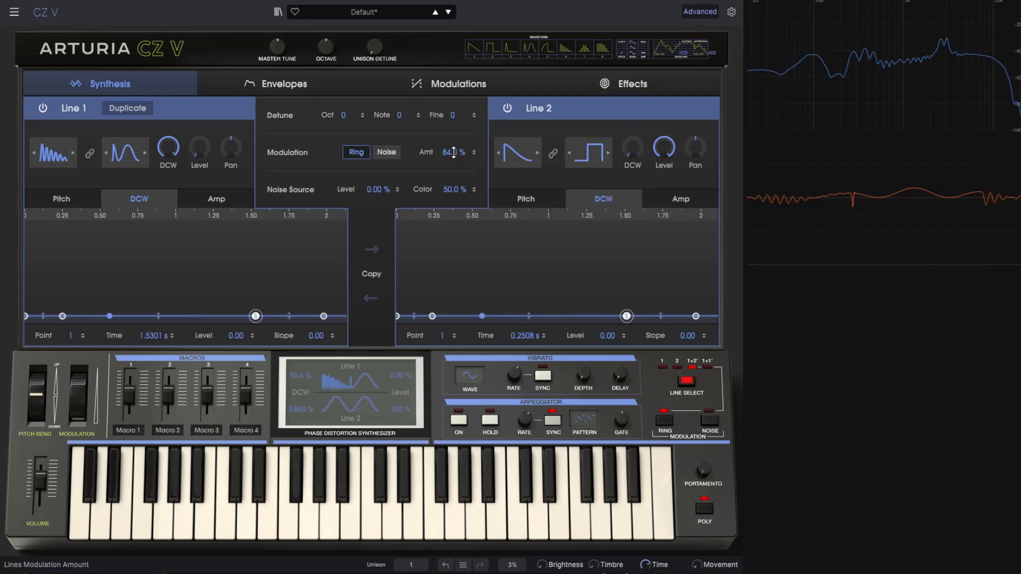
Step: Raise the Ring modulation amount to 100 % and turn the Line 1 level back up
left_click_drag(450, 151, 447, 123)
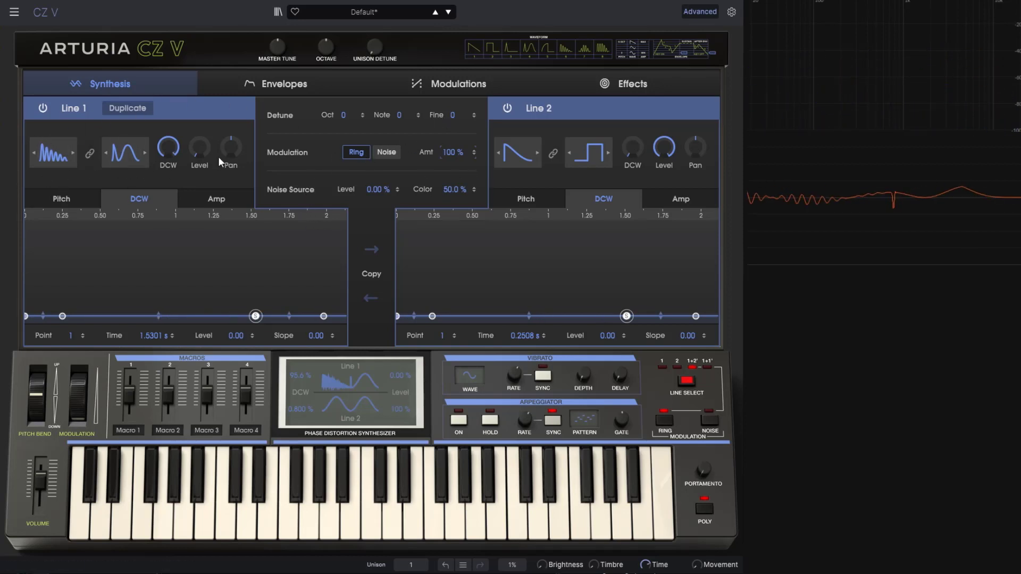
left_click_drag(200, 147, 200, 112)
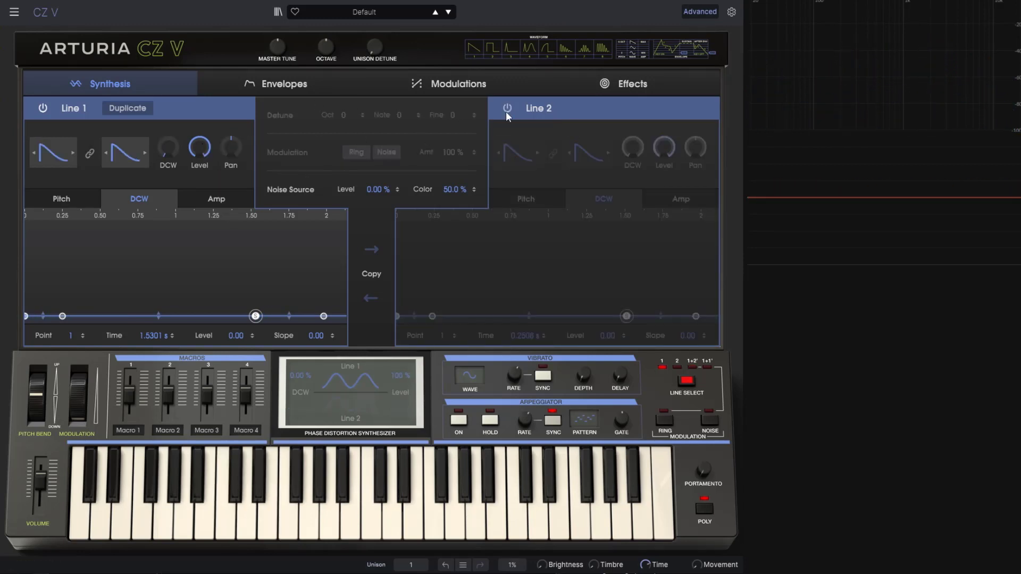
Step: Enable Line 2 with Noise modulation at 100 % and vary both line levels, taking Line 2 down to 0 %, to compare their sound
left_click(507, 110)
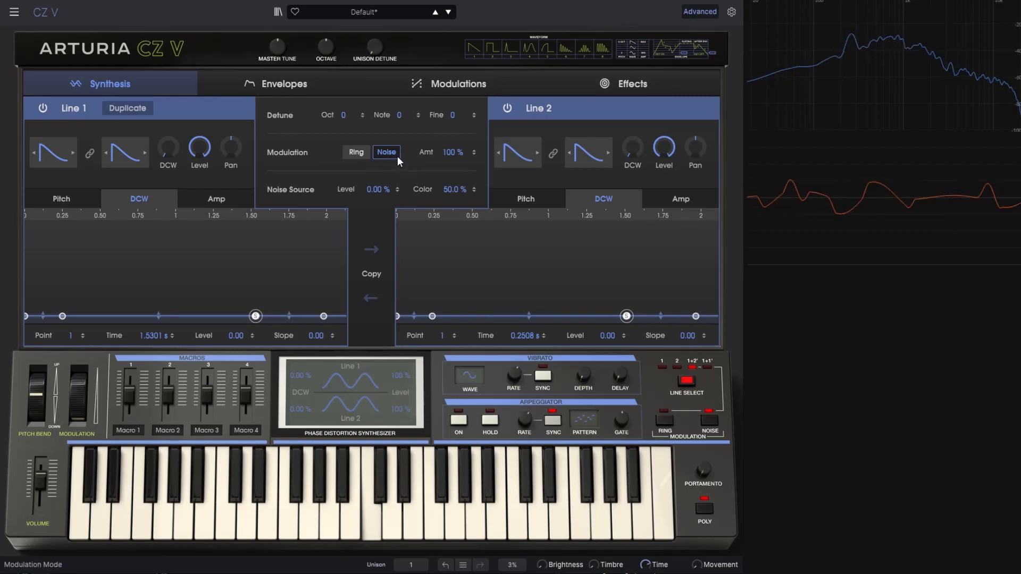
left_click_drag(662, 151, 660, 250)
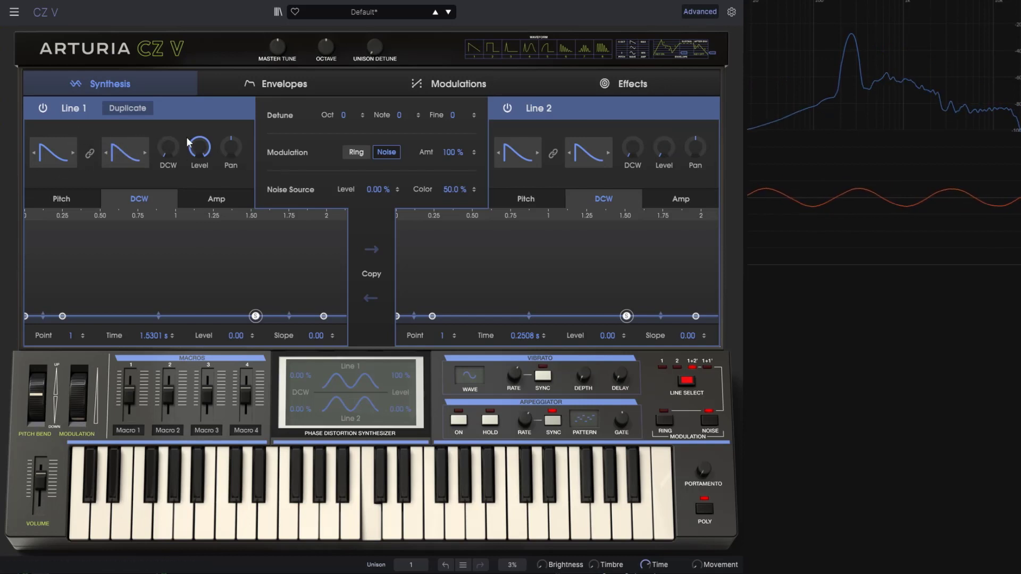
mouse_move(201, 151)
left_mouse_down()
mouse_move(201, 252)
mouse_move(201, 151)
left_mouse_up()
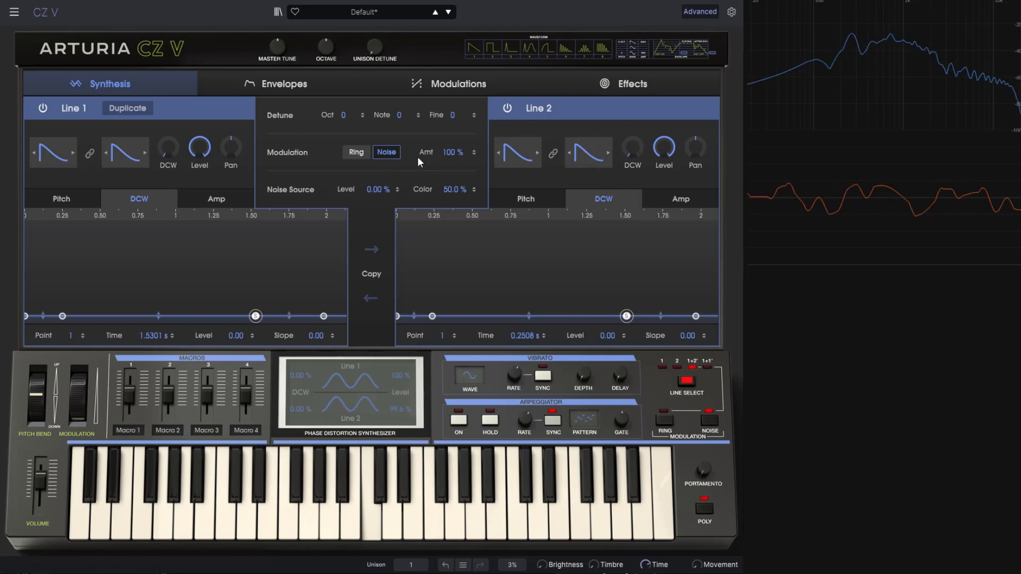
Step: Lower the Noise modulation amount to 5.60 % and raise it again to 82.4 %
left_click_drag(453, 162, 453, 171)
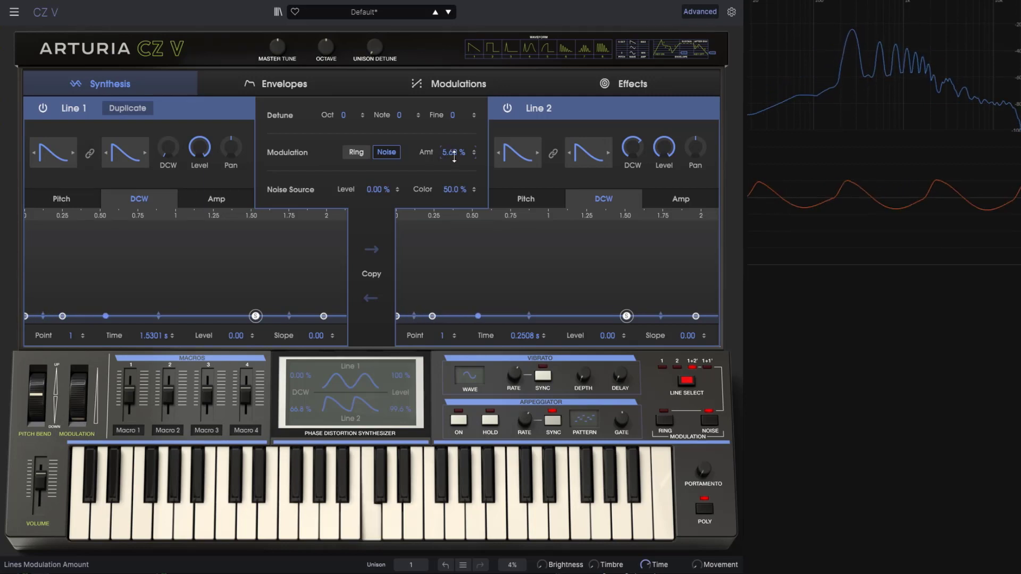
left_click_drag(455, 157, 504, 129)
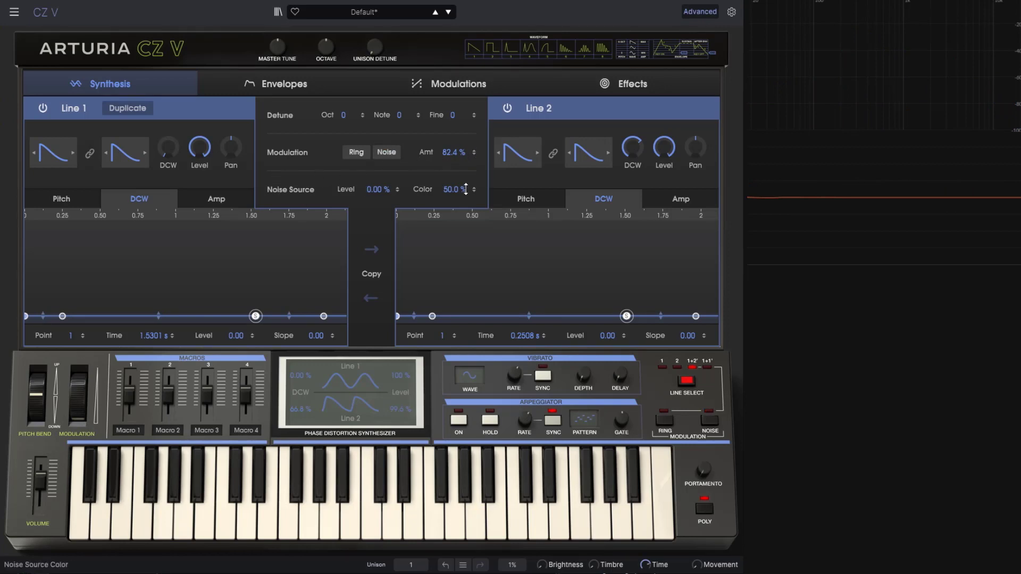
Step: Switch off Line 2 and balance the Noise Source level at 40.5 % against the Line 1 level at 55.2 %
left_click(509, 106)
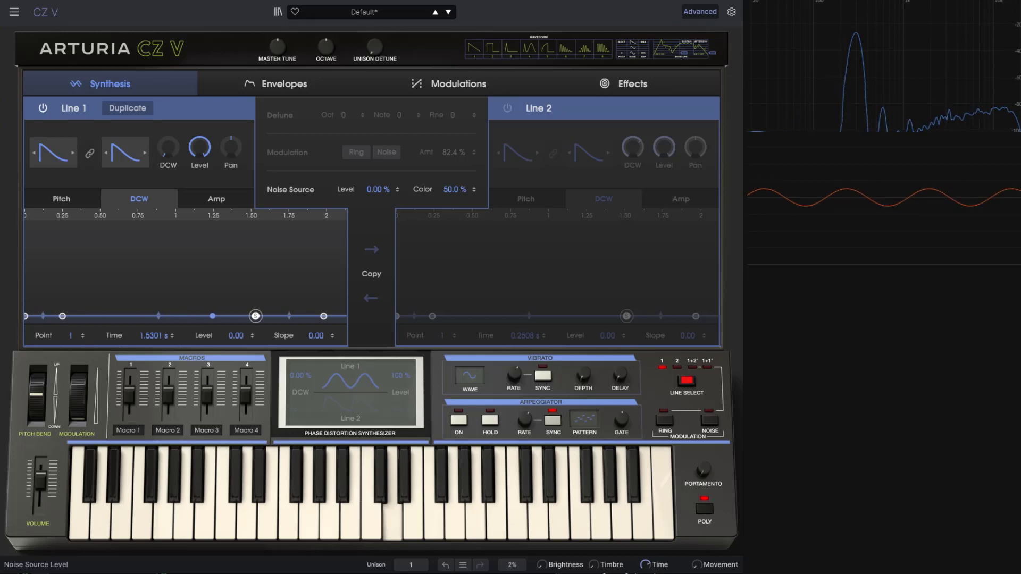
left_click_drag(372, 189, 372, 181)
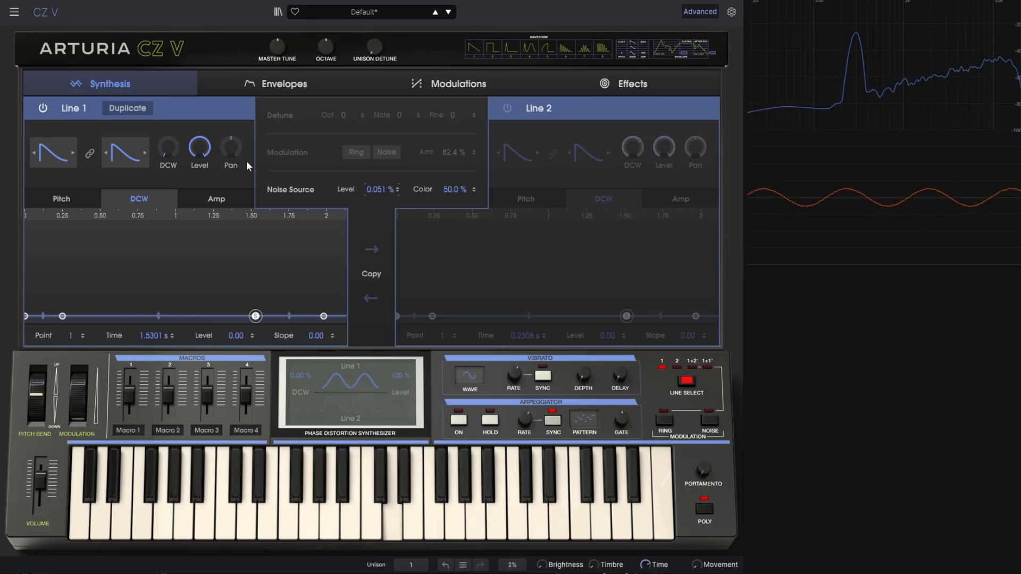
left_click_drag(199, 147, 199, 181)
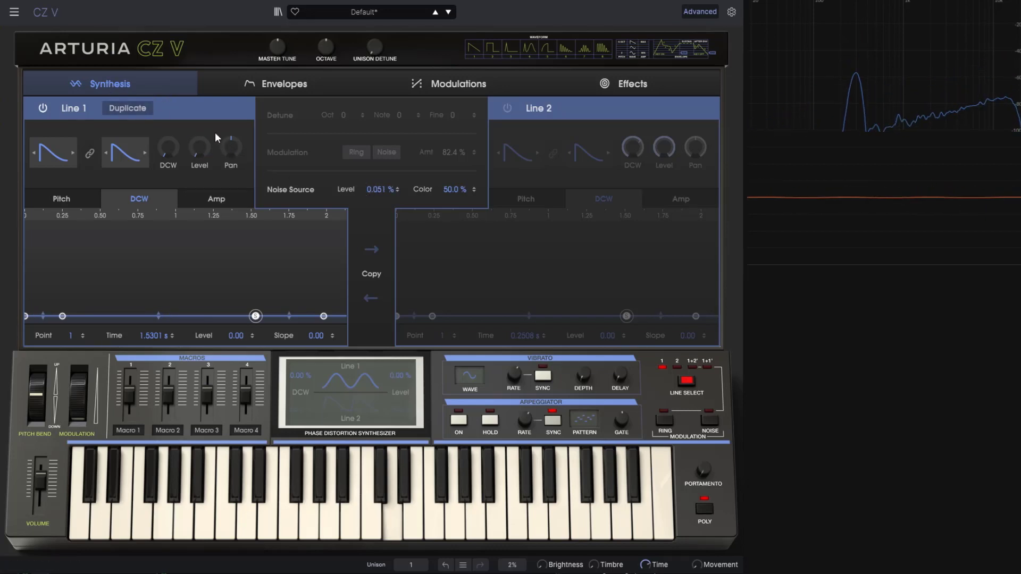
left_click_drag(367, 192, 367, 109)
left_click_drag(205, 150, 205, 133)
left_click_drag(377, 189, 378, 234)
Step: Sweep the Noise Source Color between 100 % and 0 %, raise its level to 100 %, and leave the Color at 0 %
left_click_drag(454, 190, 455, 161)
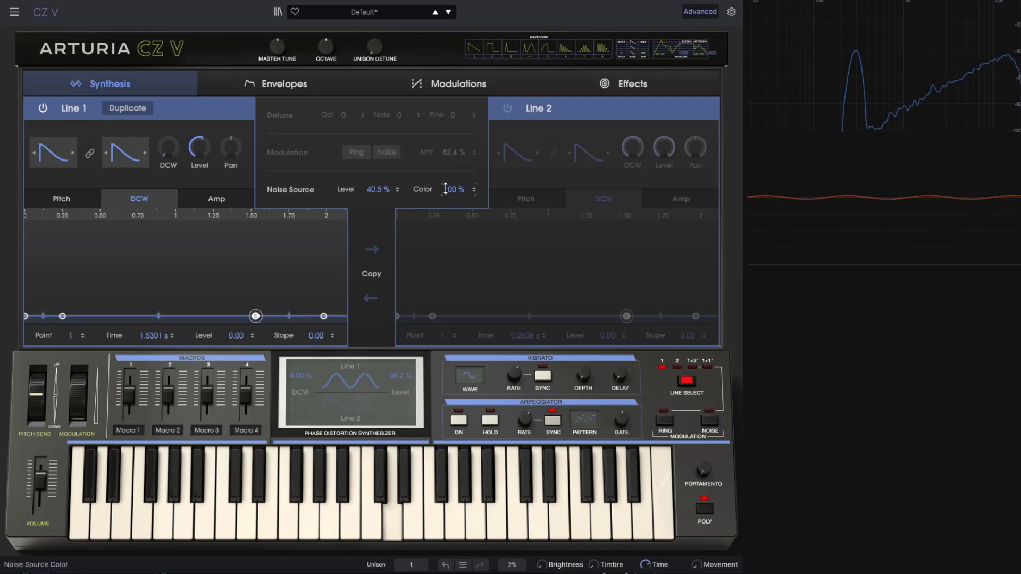
left_click_drag(447, 189, 447, 261)
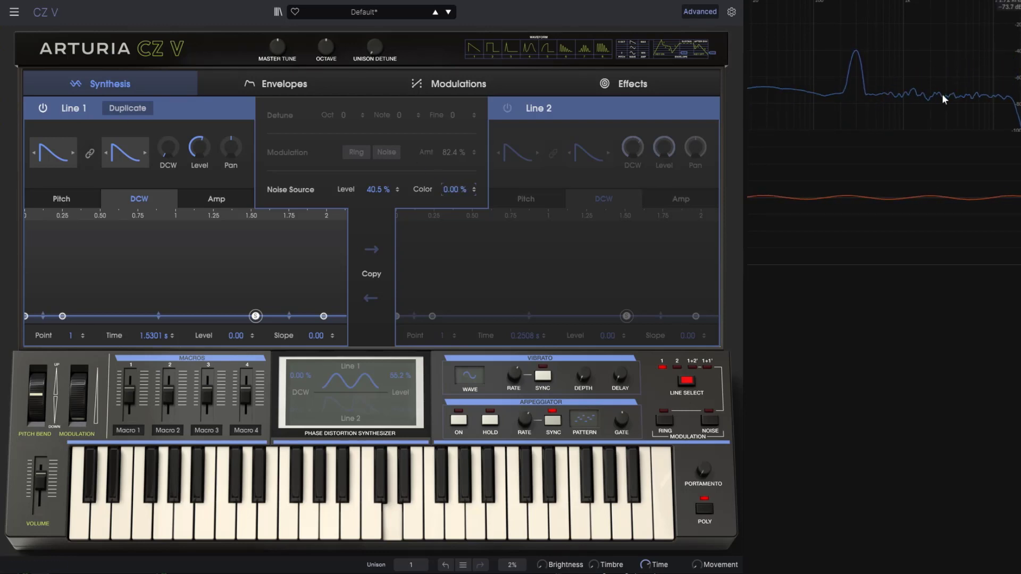
left_click_drag(452, 189, 452, 133)
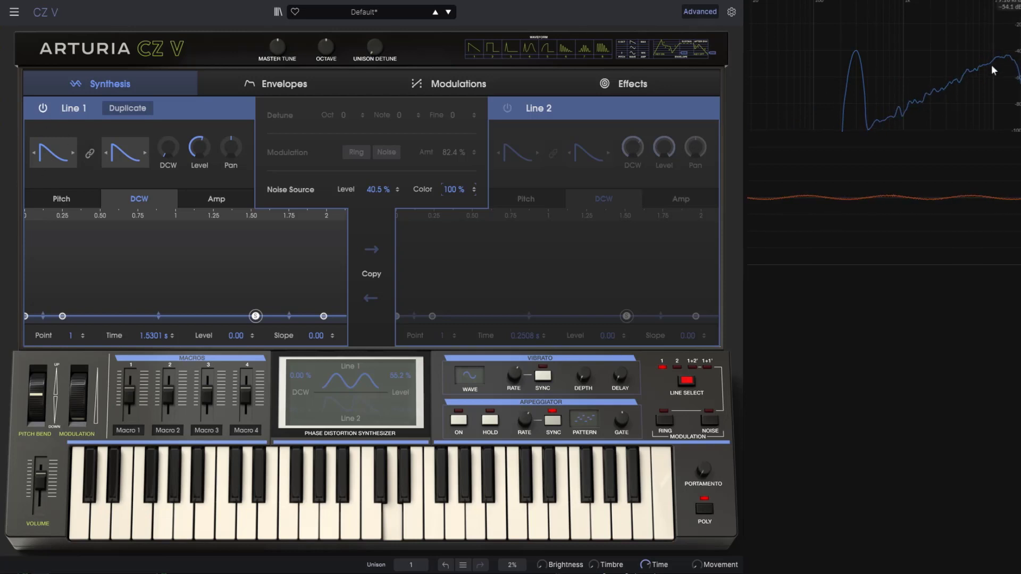
left_click_drag(378, 189, 377, 159)
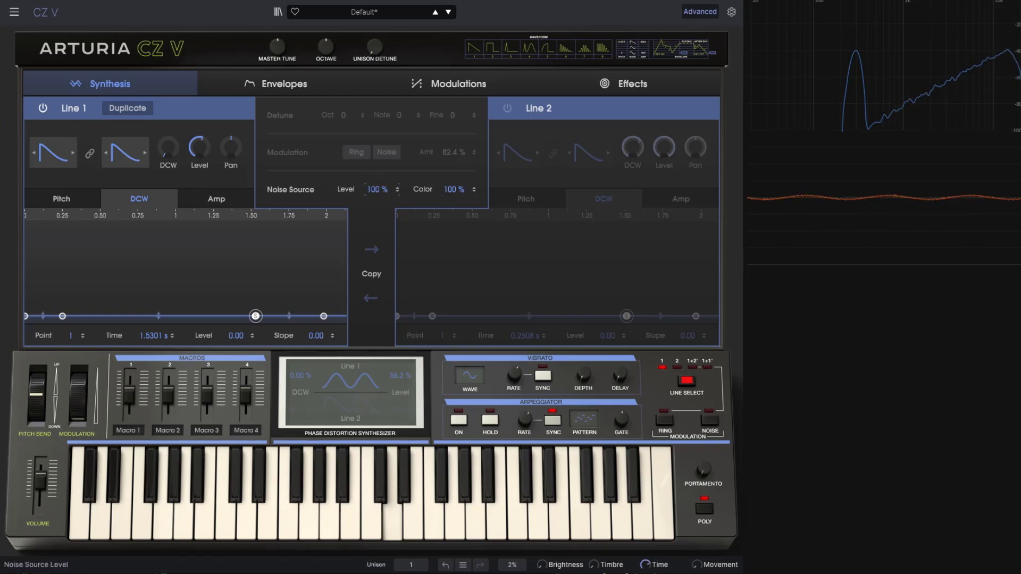
left_click_drag(454, 189, 454, 233)
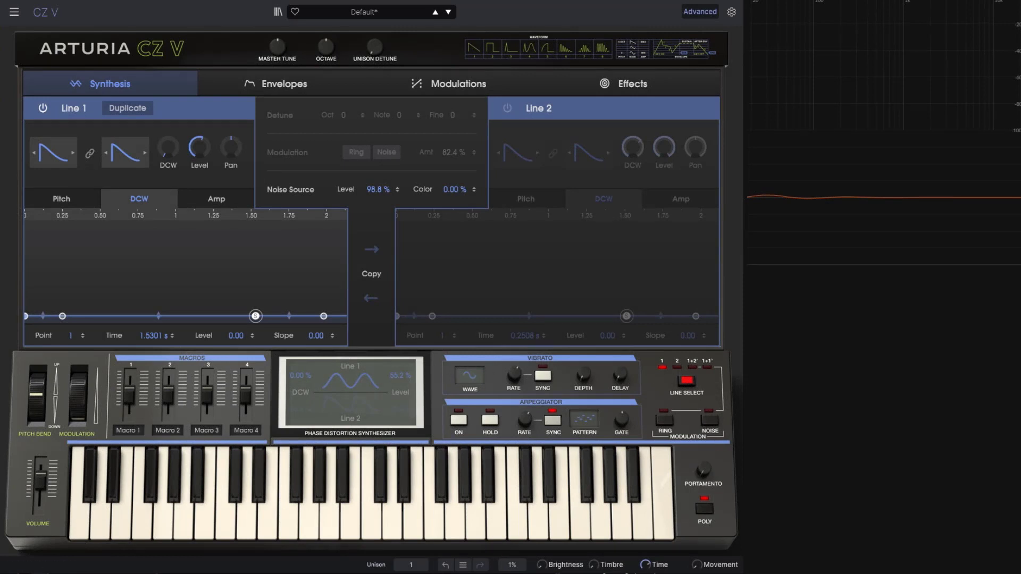
Step: Reload the Default preset and raise the Line 1 DCW
left_click(387, 15)
mouse_move(355, 160)
left_click(454, 160)
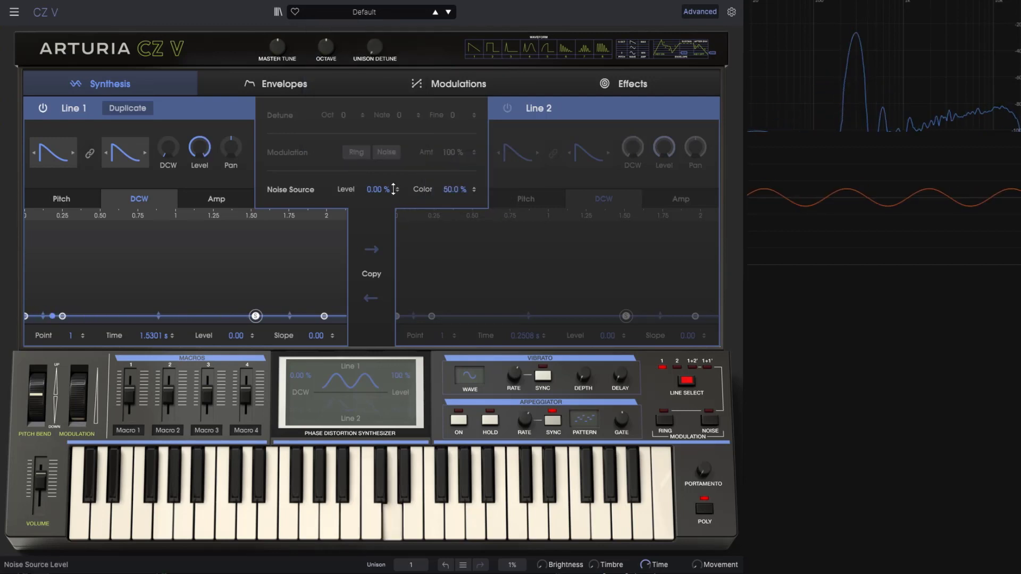
left_click_drag(168, 147, 168, 136)
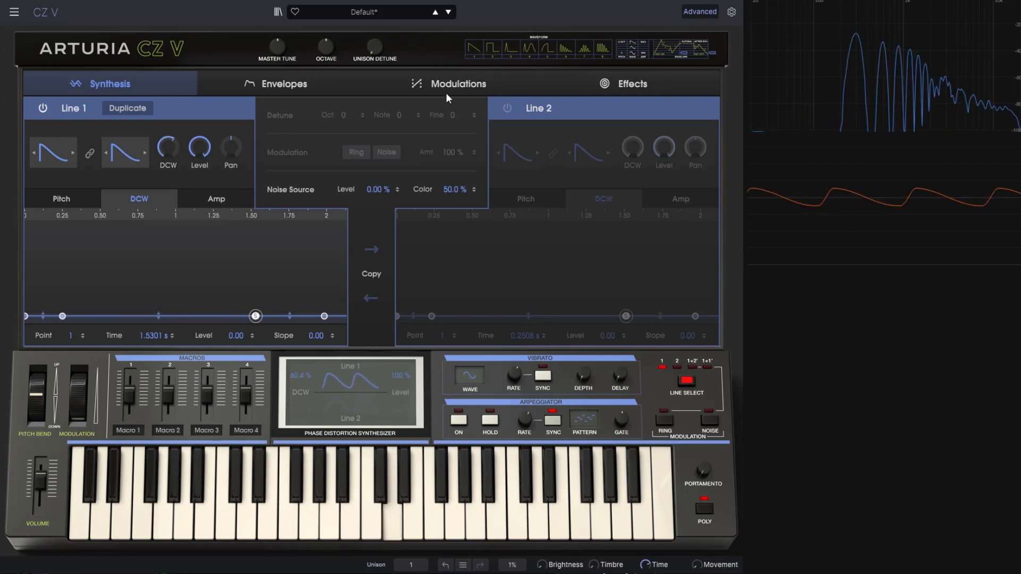
Step: Check the mod wheel's routing to Vibrato Depth in the modulation matrix and return to the synthesis page
left_click(446, 91)
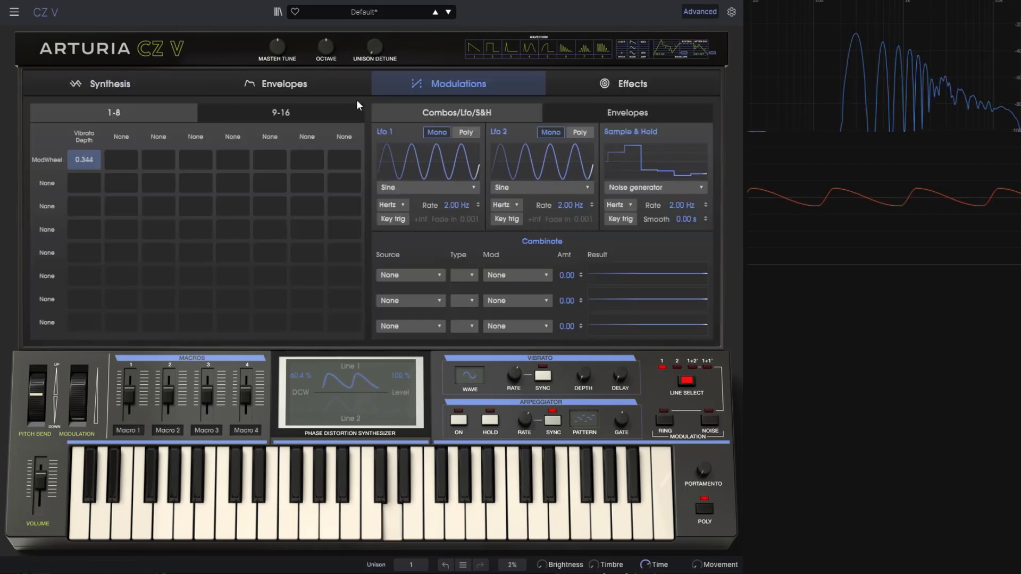
left_click(152, 88)
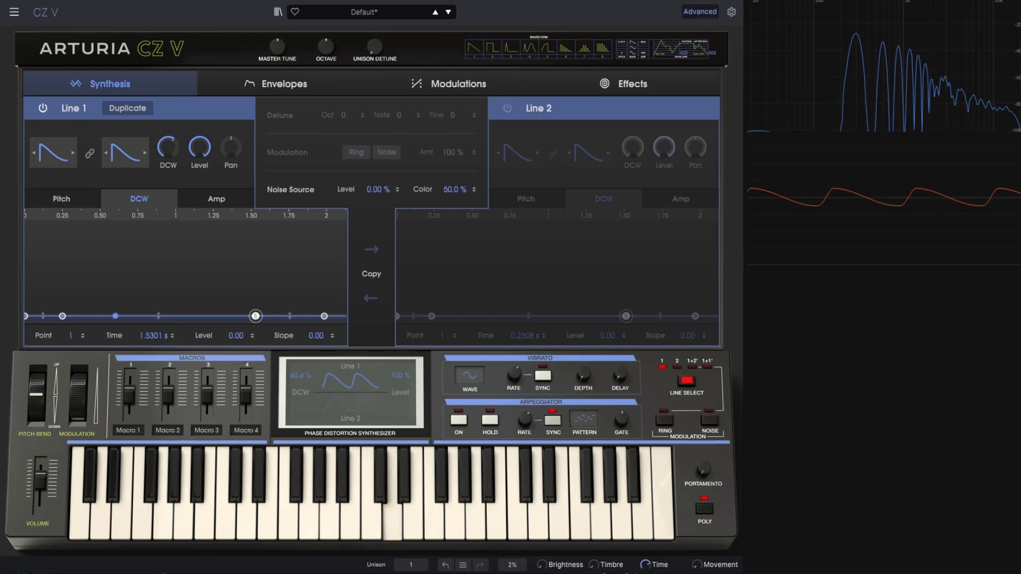
Step: Test the vibrato by varying its Depth, including 0, and raising its Delay, trying 48
left_click_drag(587, 375, 587, 345)
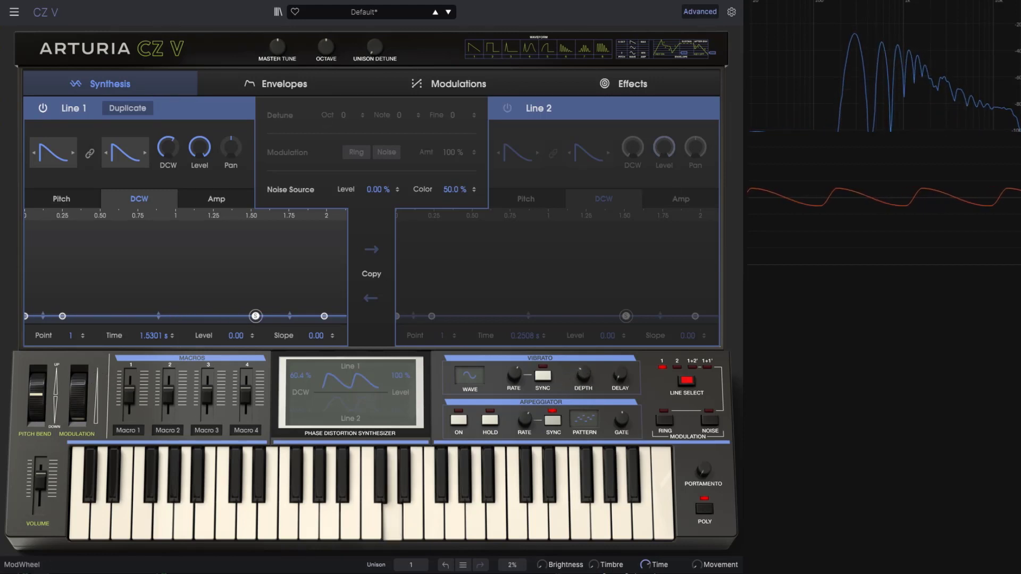
left_click(581, 375)
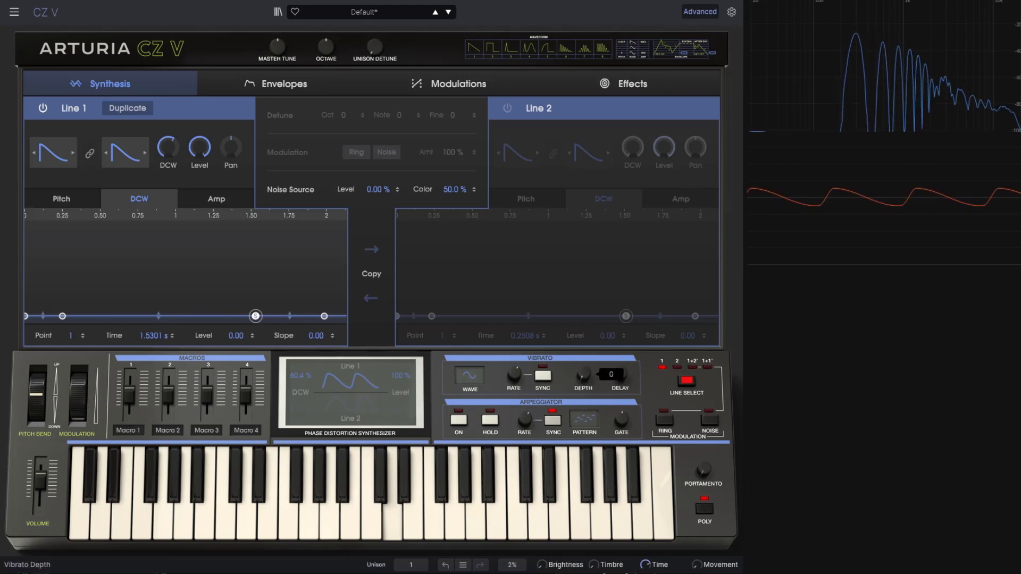
left_click(622, 371)
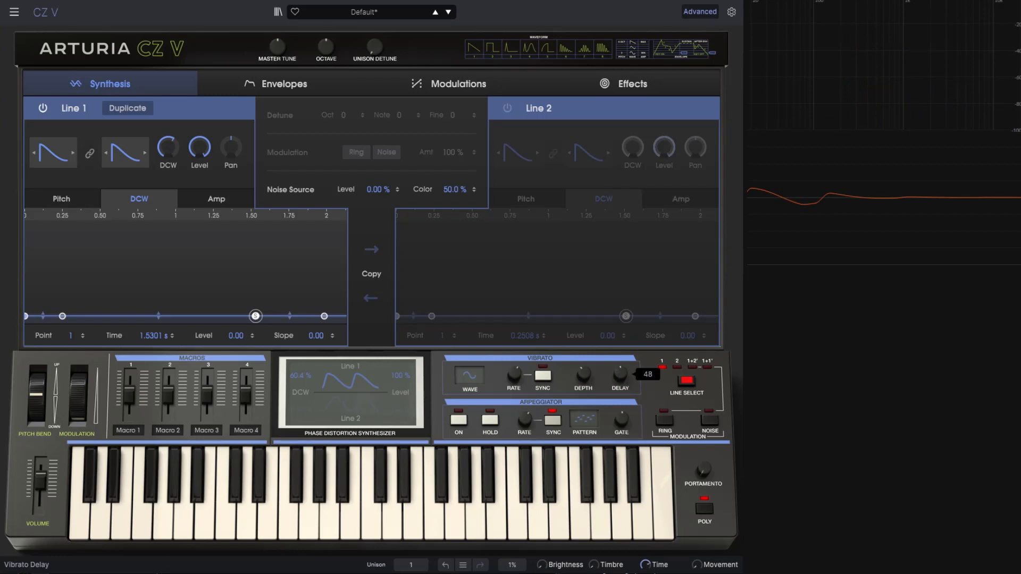
left_click(583, 375)
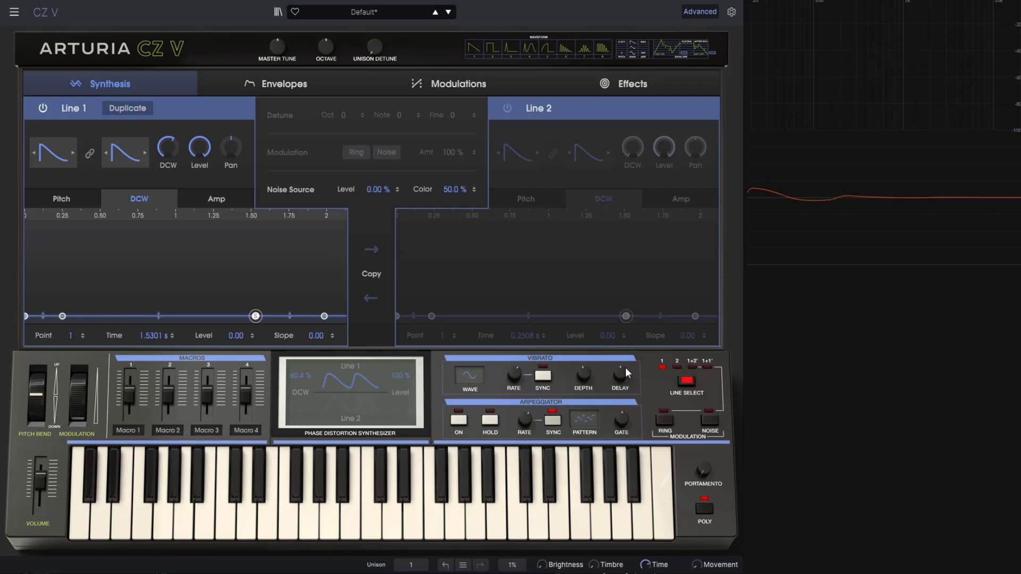
left_click_drag(624, 370, 624, 343)
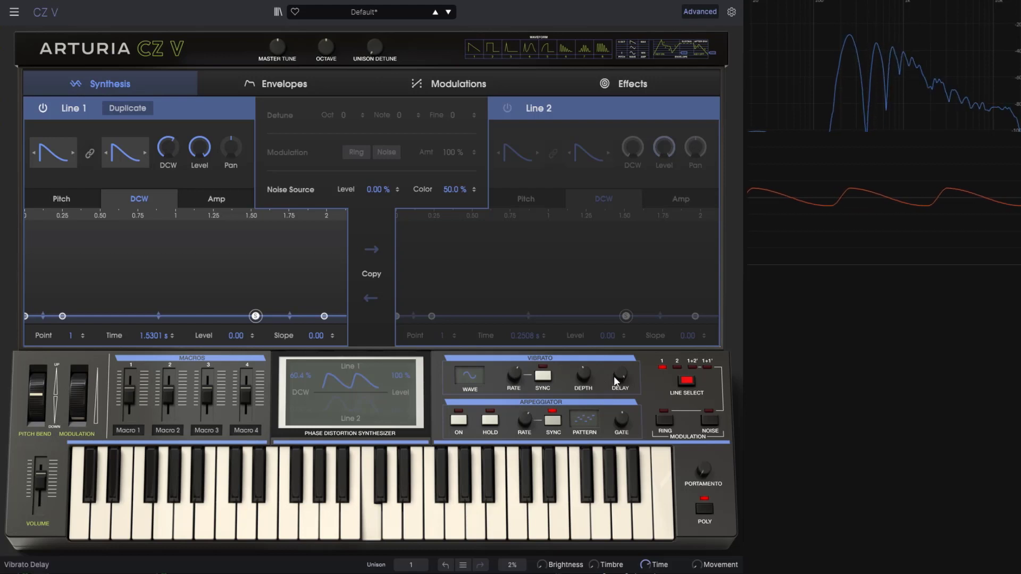
Step: Adjust the vibrato Delay and Rate, and enable vibrato tempo sync at 1/1
mouse_move(620, 376)
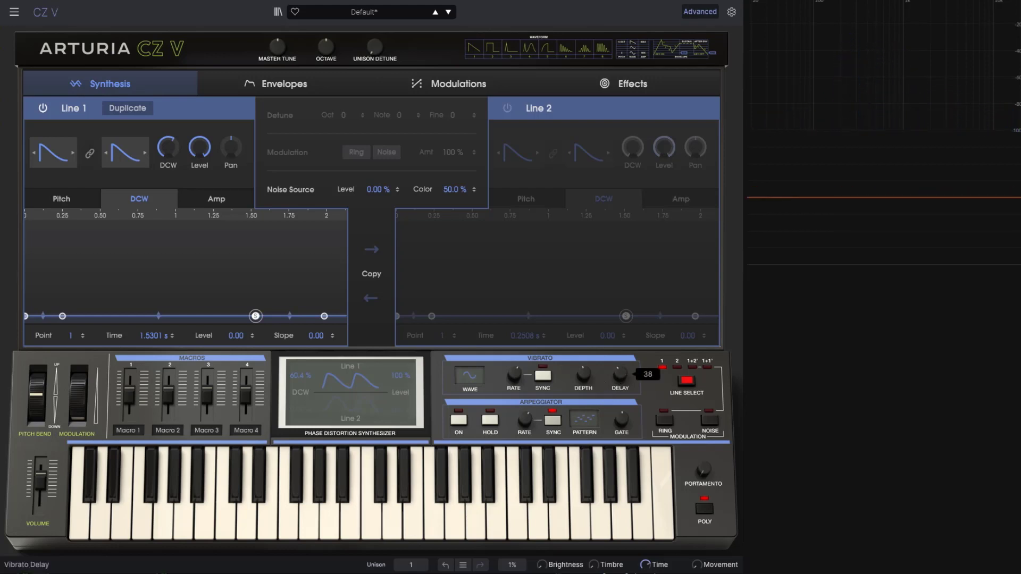
left_click_drag(620, 376, 620, 367)
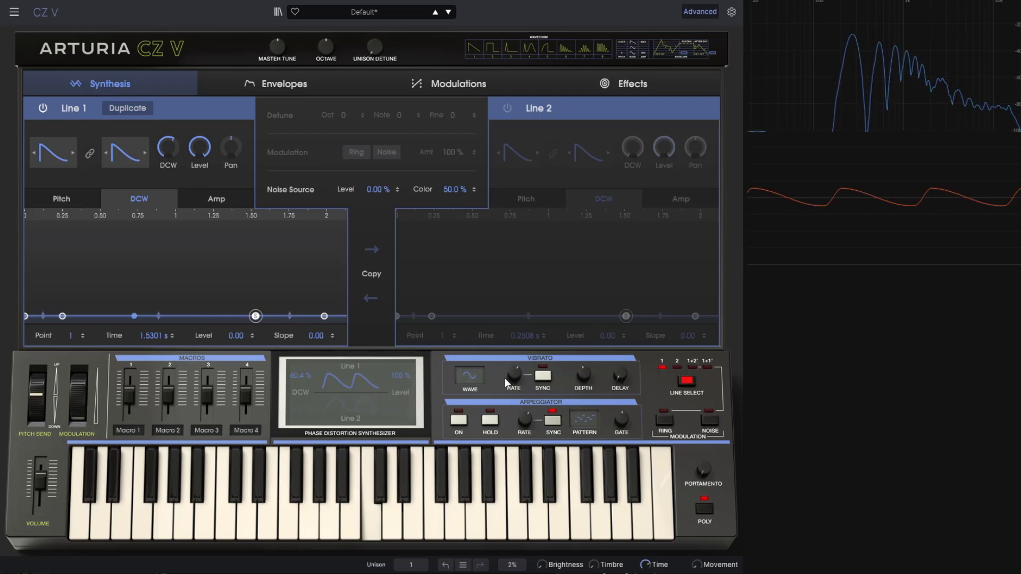
left_click_drag(511, 375, 512, 368)
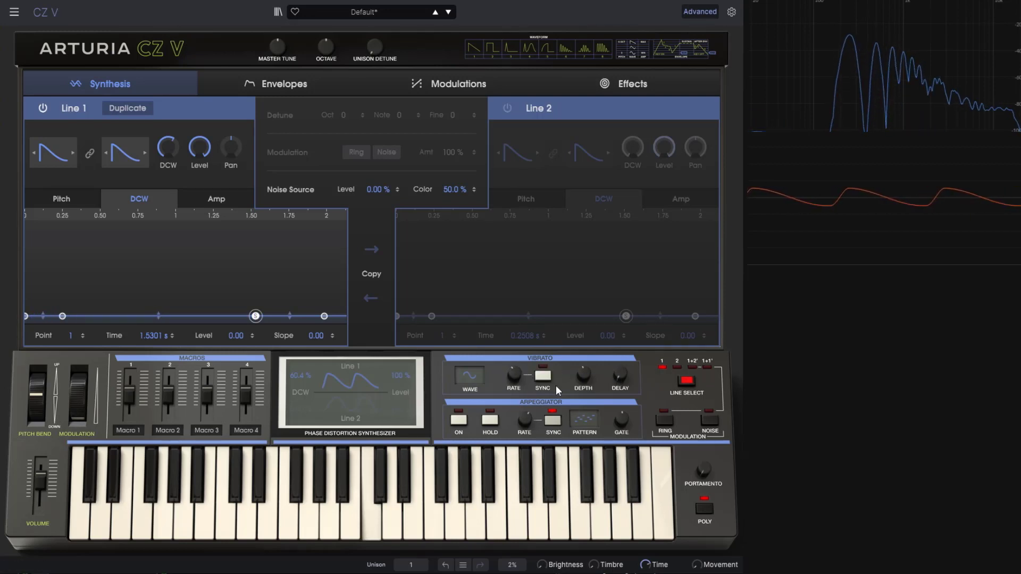
left_click(543, 379)
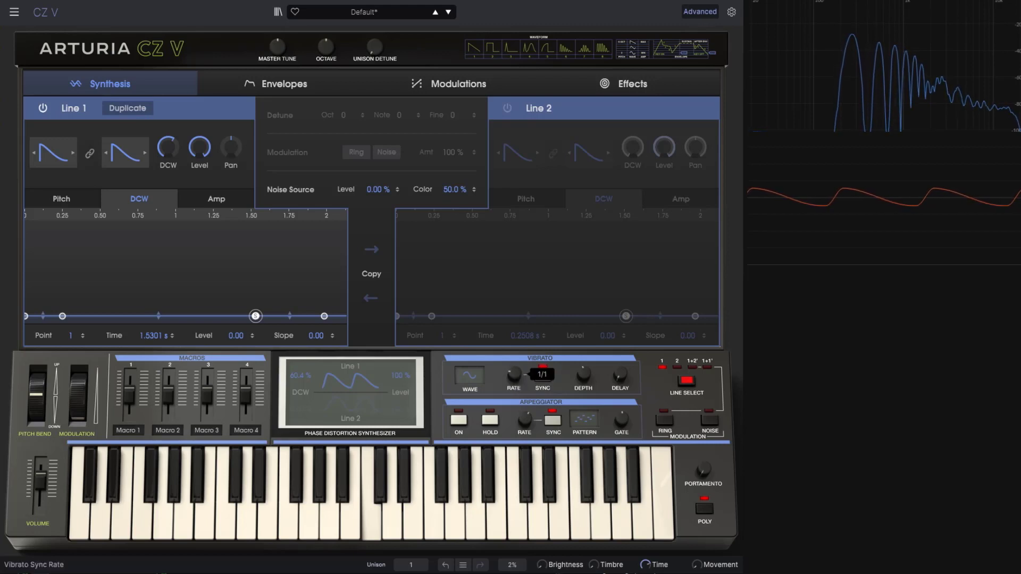
Step: Try the Triangle and Square vibrato waveforms, and set the synced vibrato rate to 1/8D
left_click(470, 376)
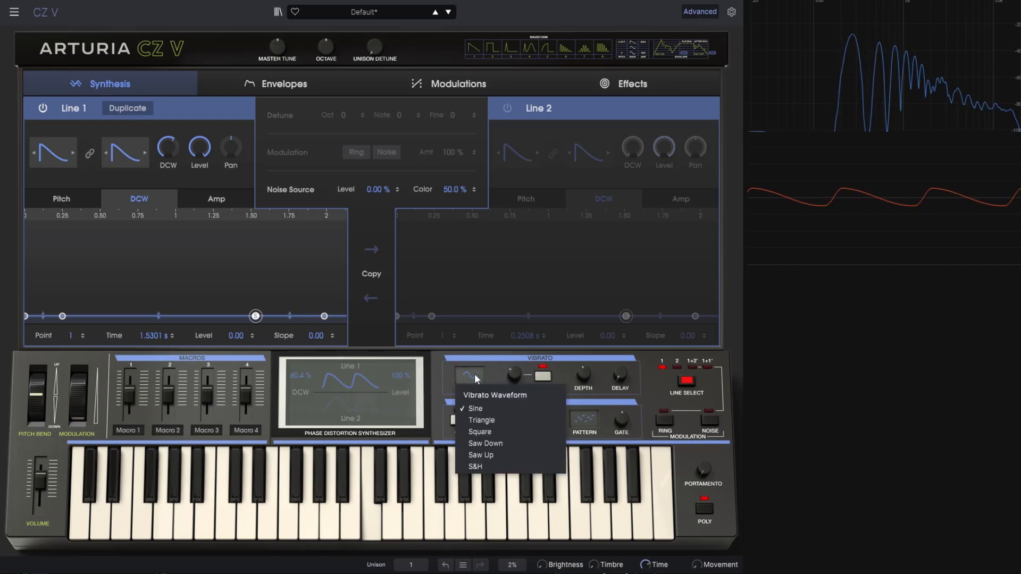
left_click(485, 421)
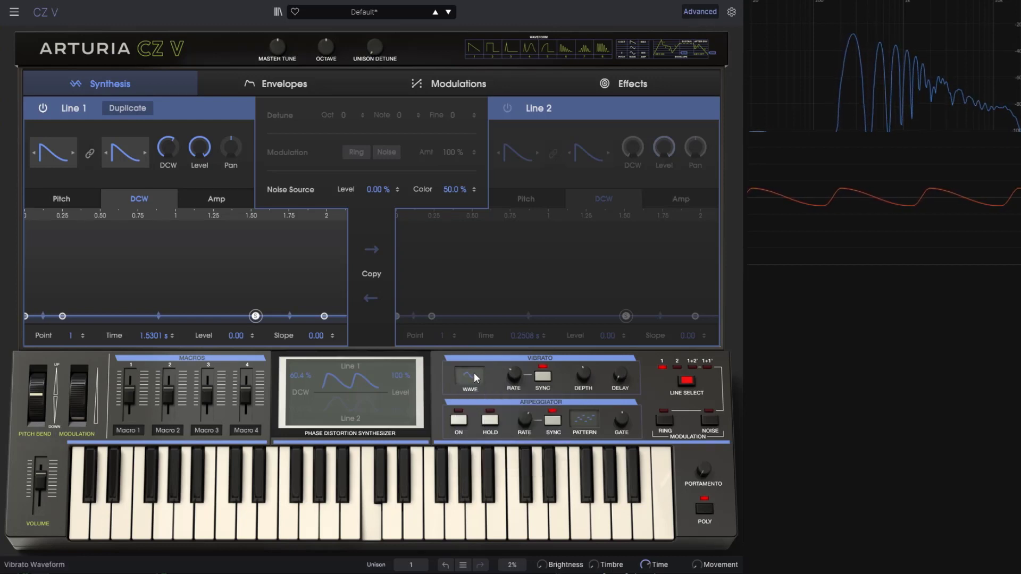
left_click(471, 374)
left_click(483, 433)
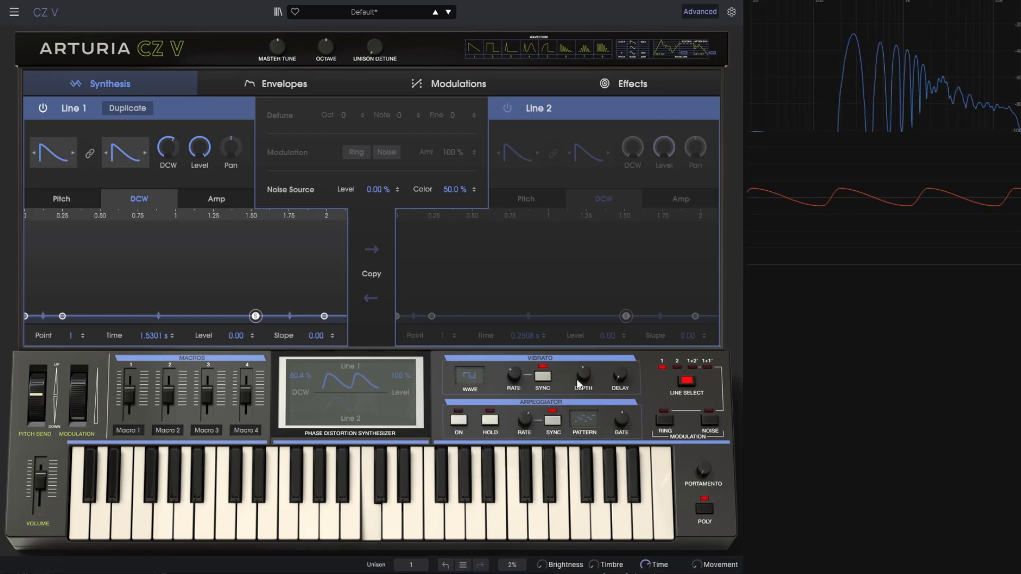
left_click_drag(515, 377, 516, 369)
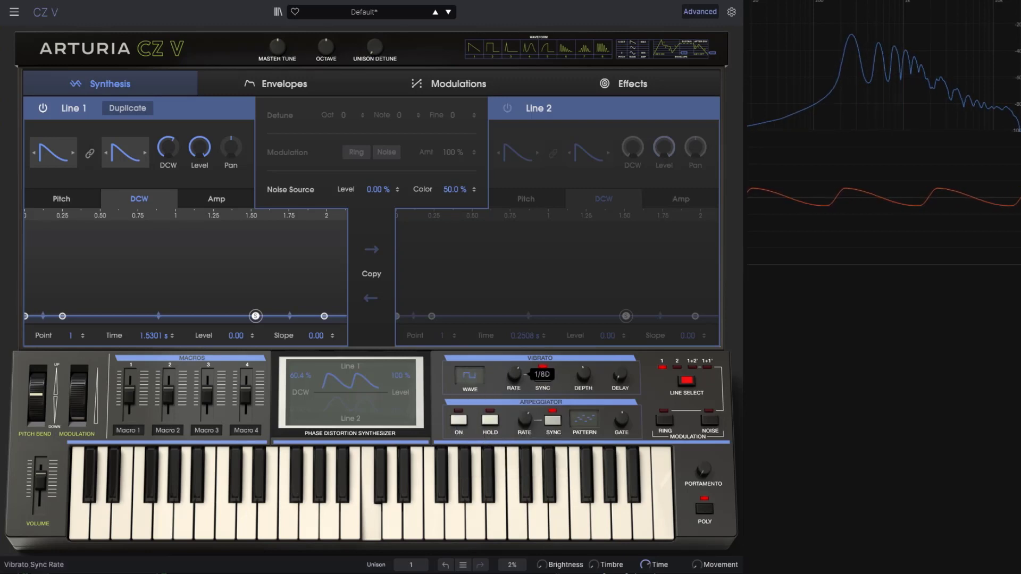
Step: Audition the Saw Down, Saw Up and S&H vibrato waveforms, and return to Sine
left_click(468, 377)
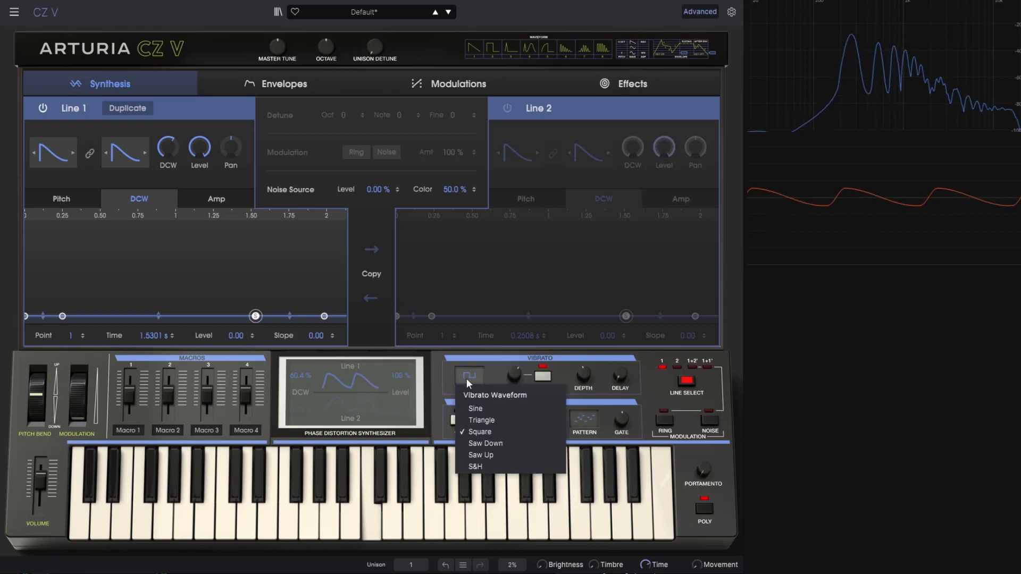
left_click(487, 442)
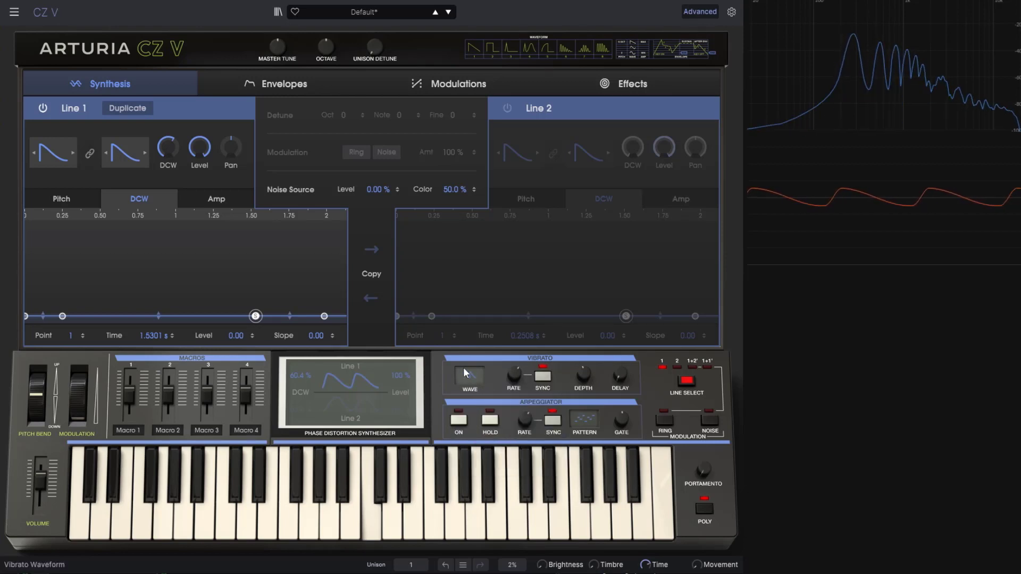
left_click(473, 371)
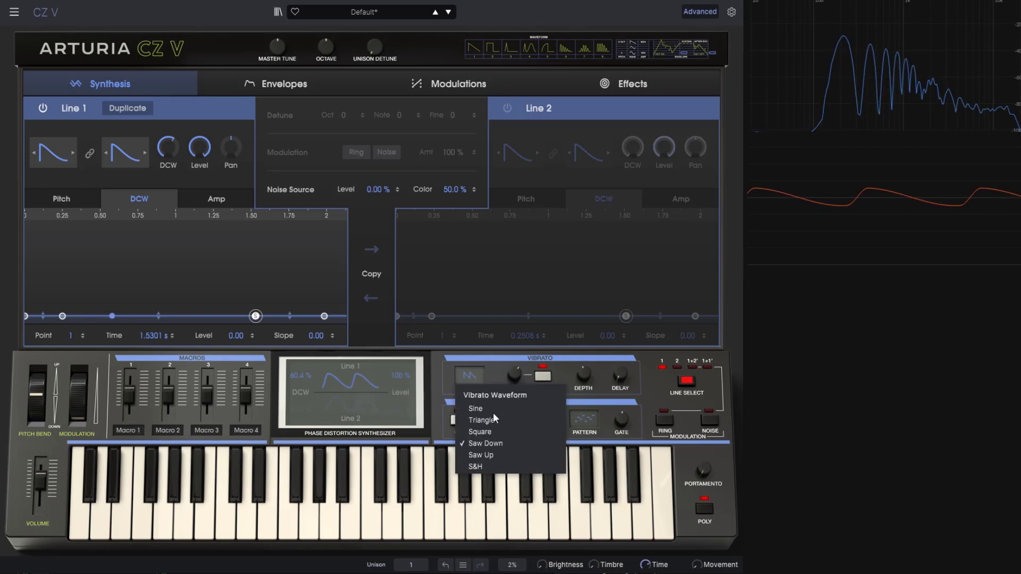
left_click(495, 456)
left_click(478, 391)
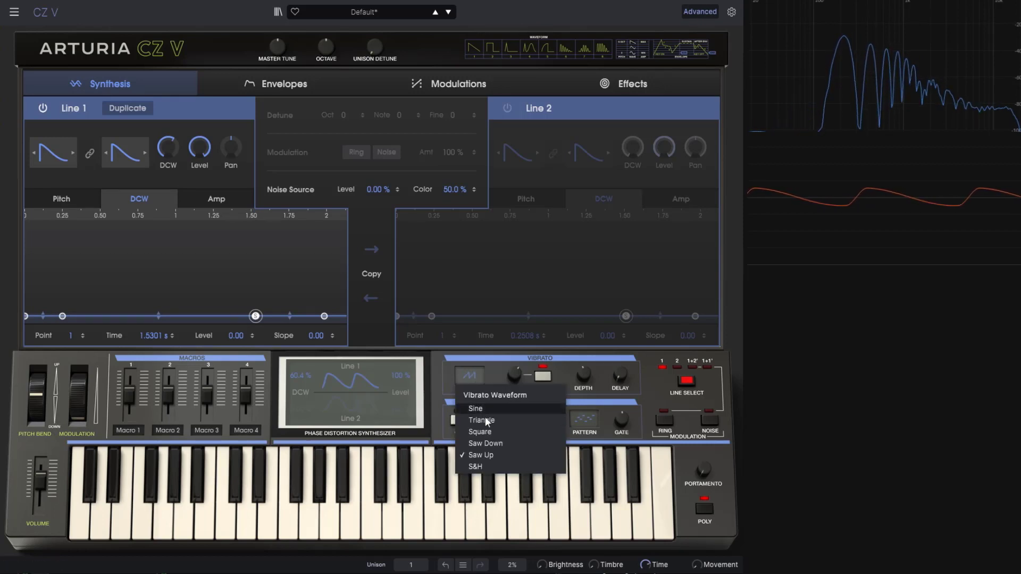
left_click(481, 467)
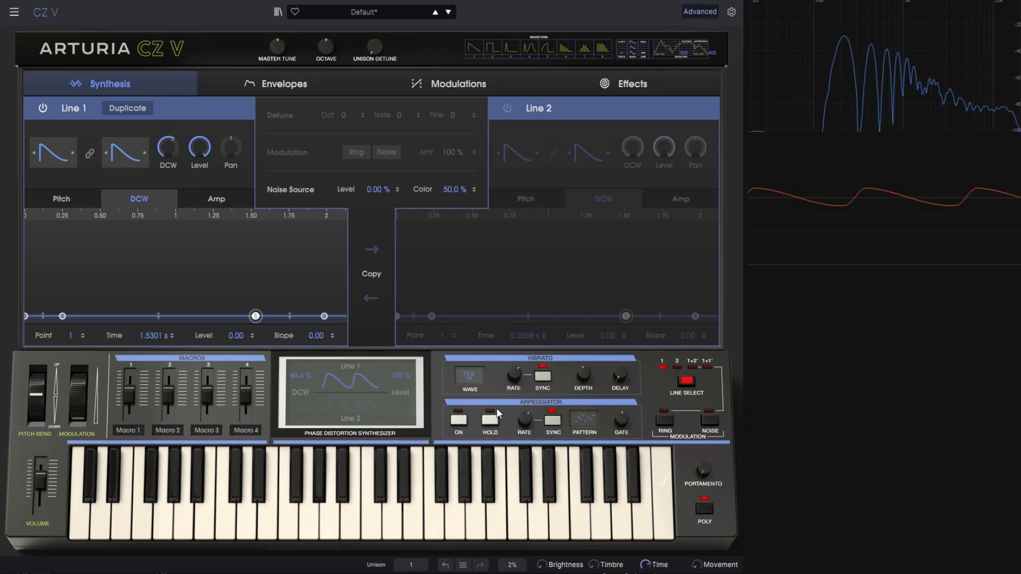
left_click(482, 385)
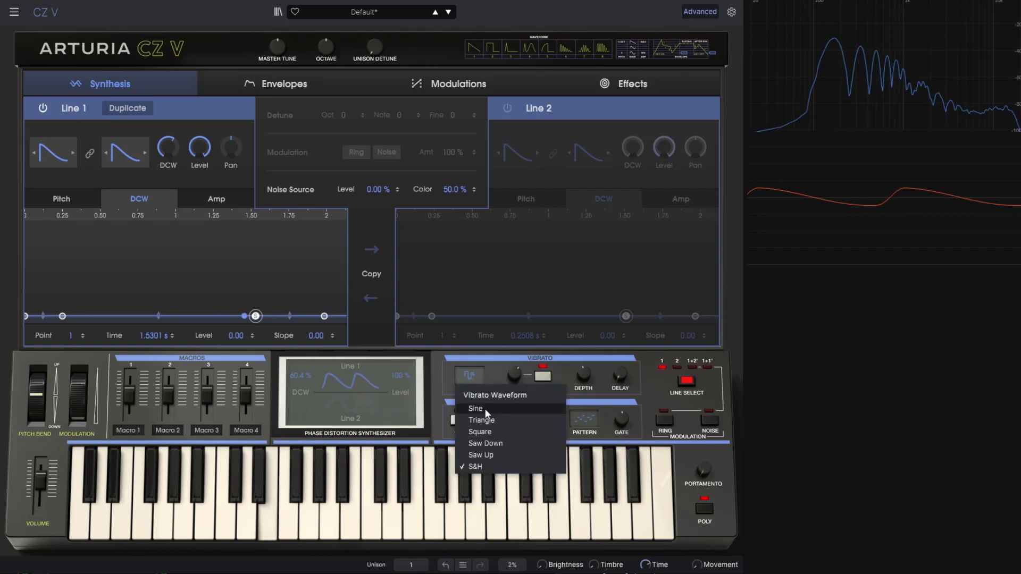
left_click(485, 414)
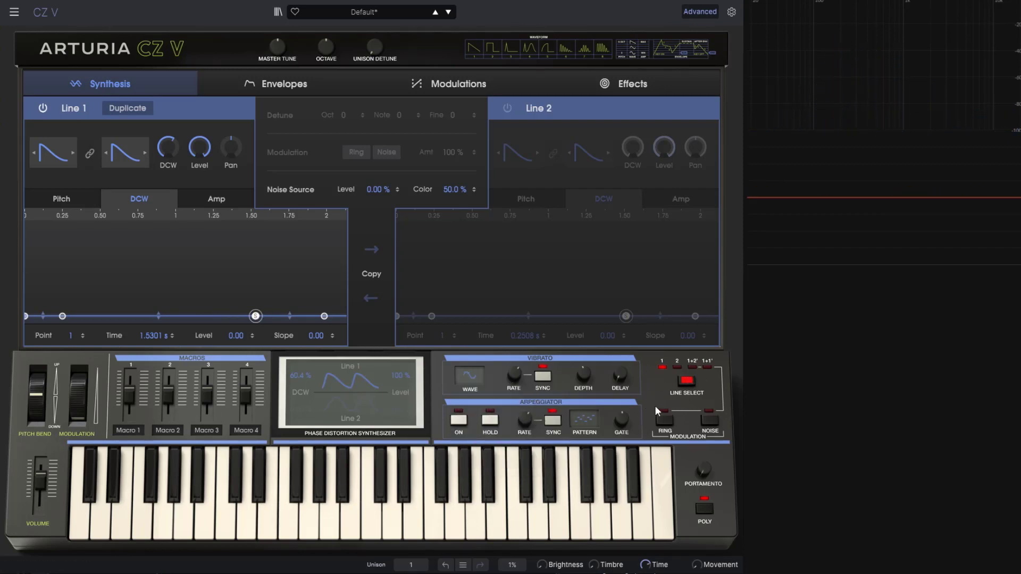
Step: Test the Portamento knob, setting its time to 8, and raise the Line 1 DCW to 76.0 %
left_click_drag(704, 468, 704, 449)
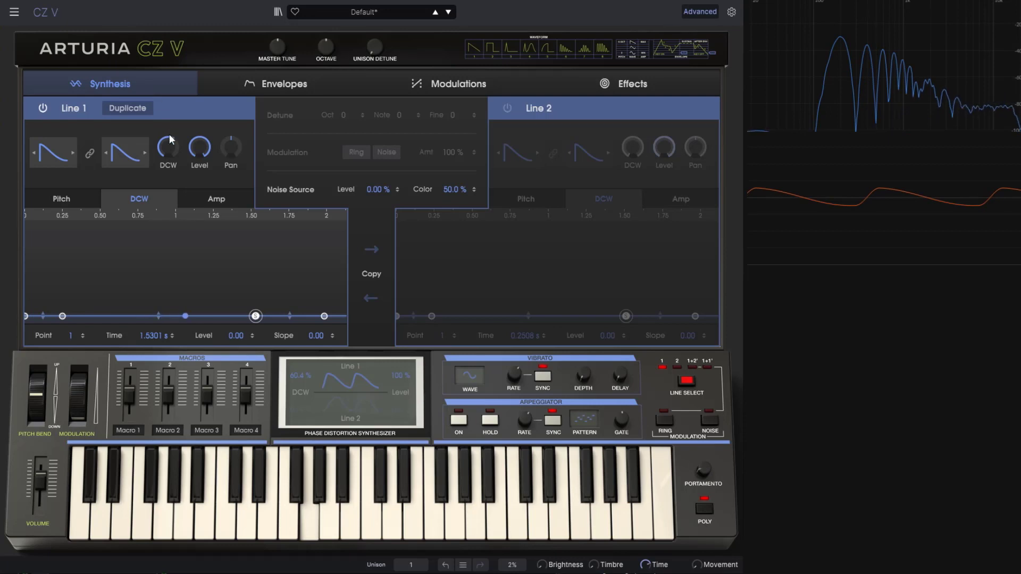
left_click_drag(171, 132, 170, 124)
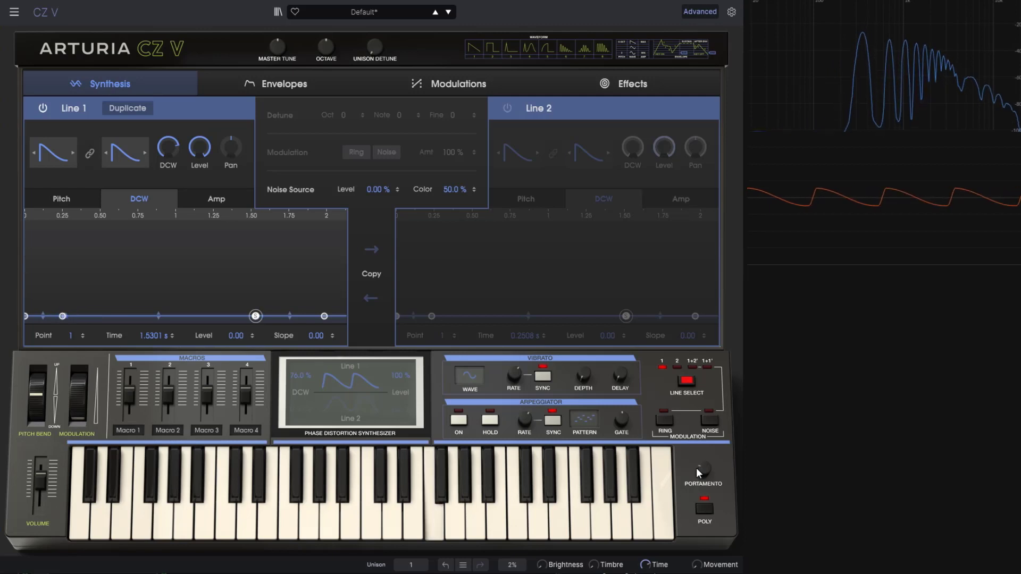
left_click_drag(709, 465, 709, 459)
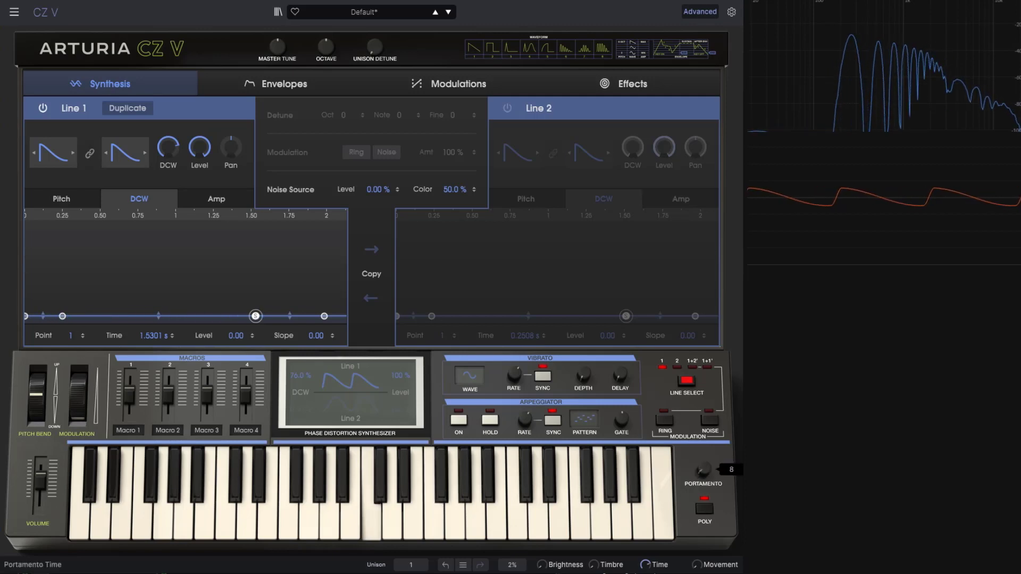
Step: Switch off Poly mode, test Unison with 4 voices and adjusted Unison Detune, and return Unison to 1
left_click(708, 514)
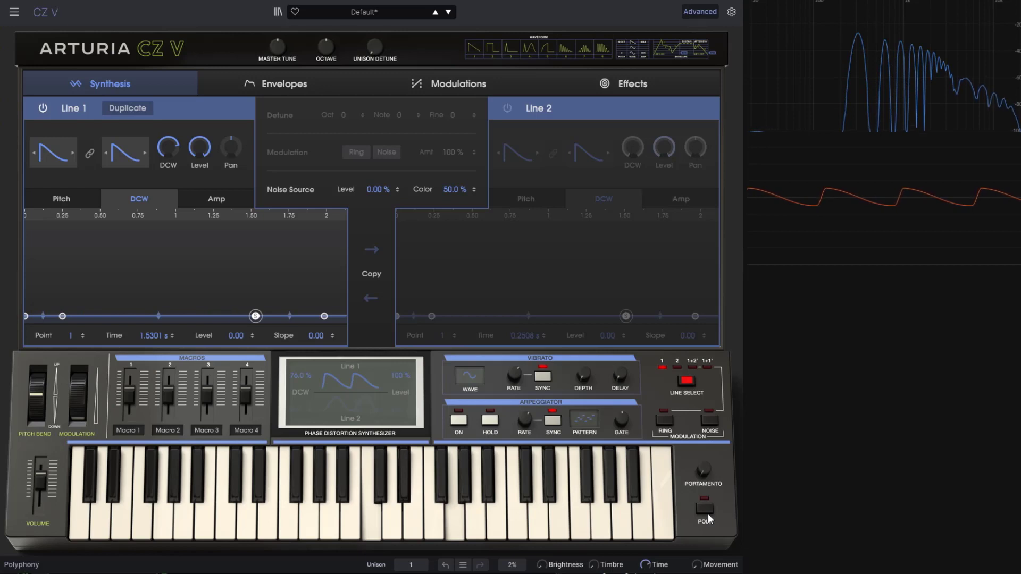
left_click_drag(411, 564, 410, 509)
left_click(408, 566)
left_click(408, 504)
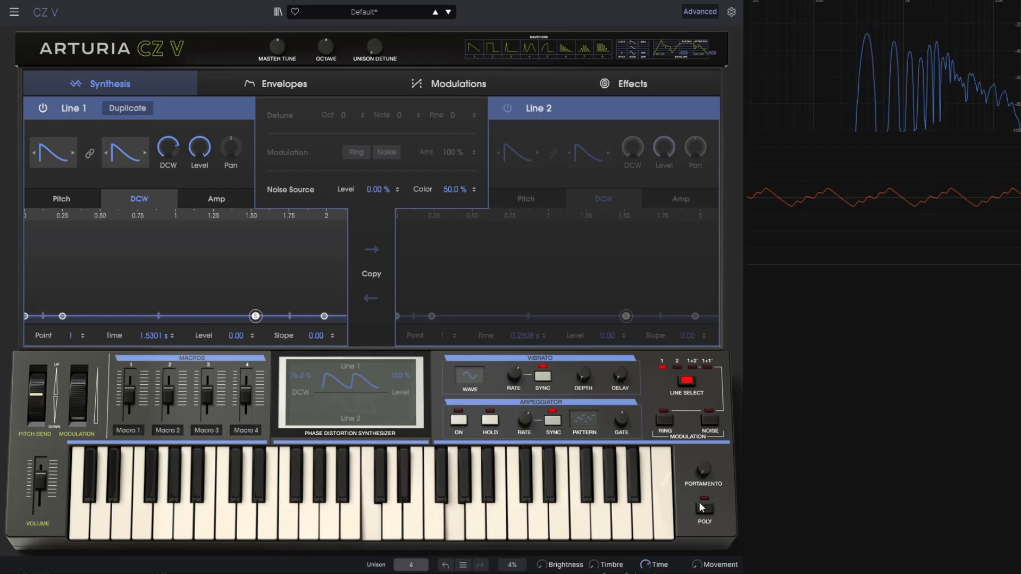
mouse_move(375, 46)
left_mouse_down()
mouse_move(375, 24)
mouse_move(372, 44)
left_mouse_up()
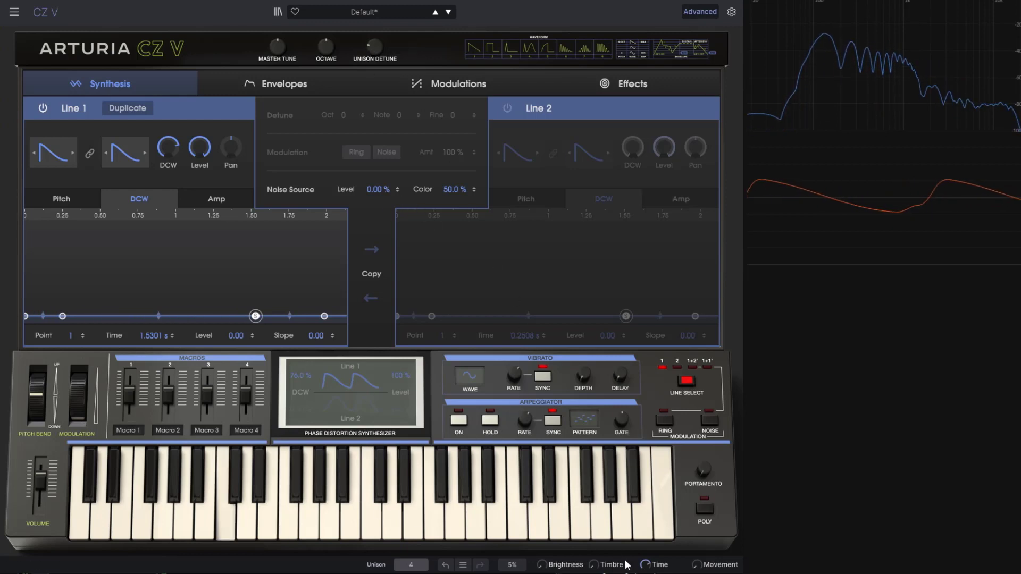
left_click(445, 565)
left_click(414, 490)
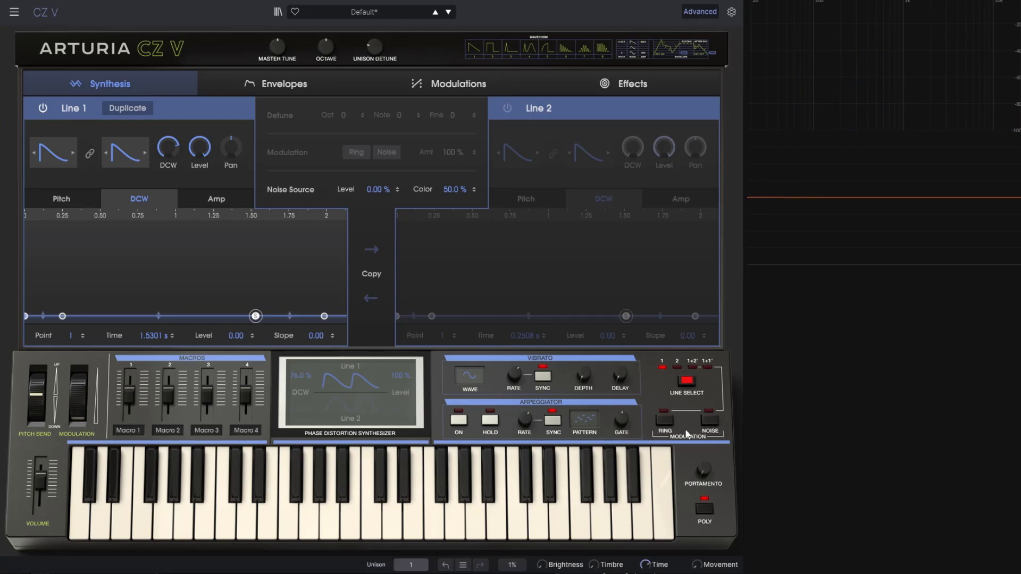
Step: Test Ring and Noise modulation with Line 2 switched on, and turn the modulation off
left_click(664, 421)
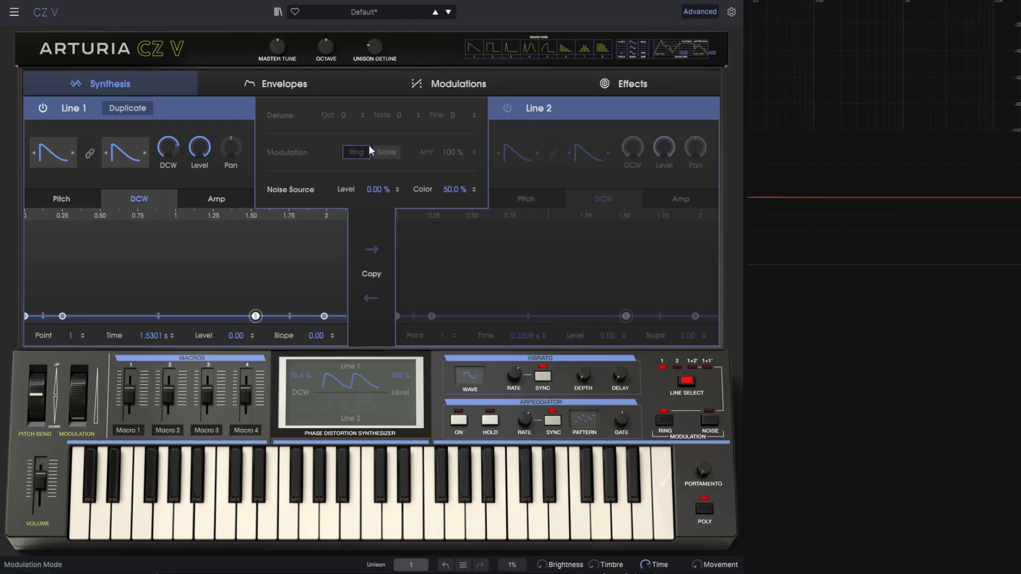
left_click(508, 109)
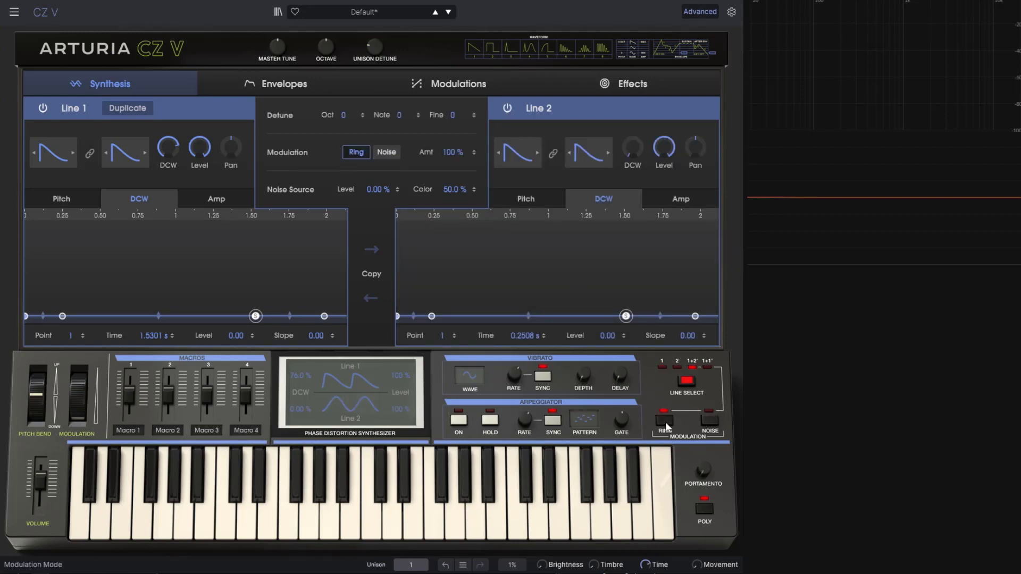
left_click(709, 422)
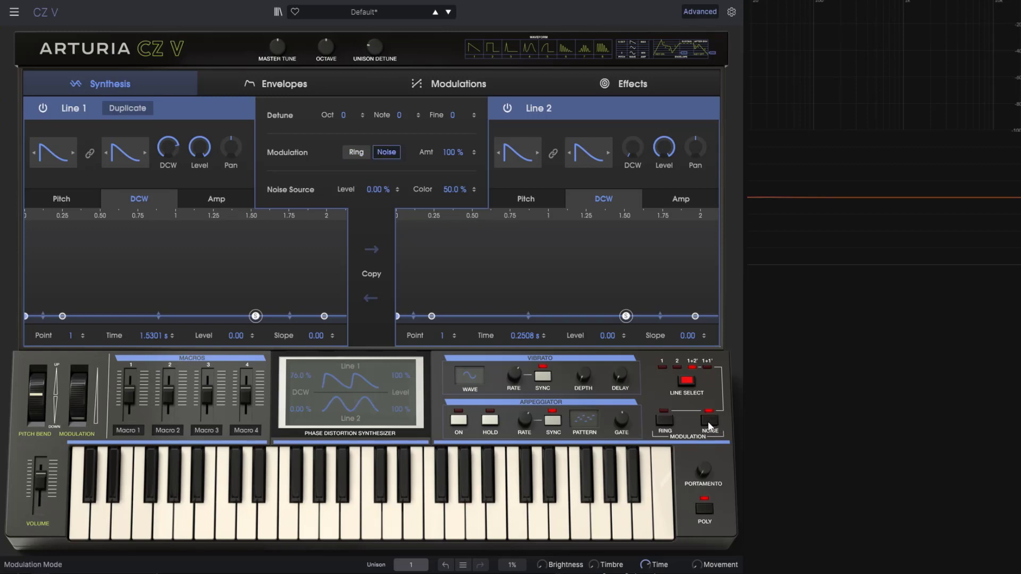
left_click(709, 424)
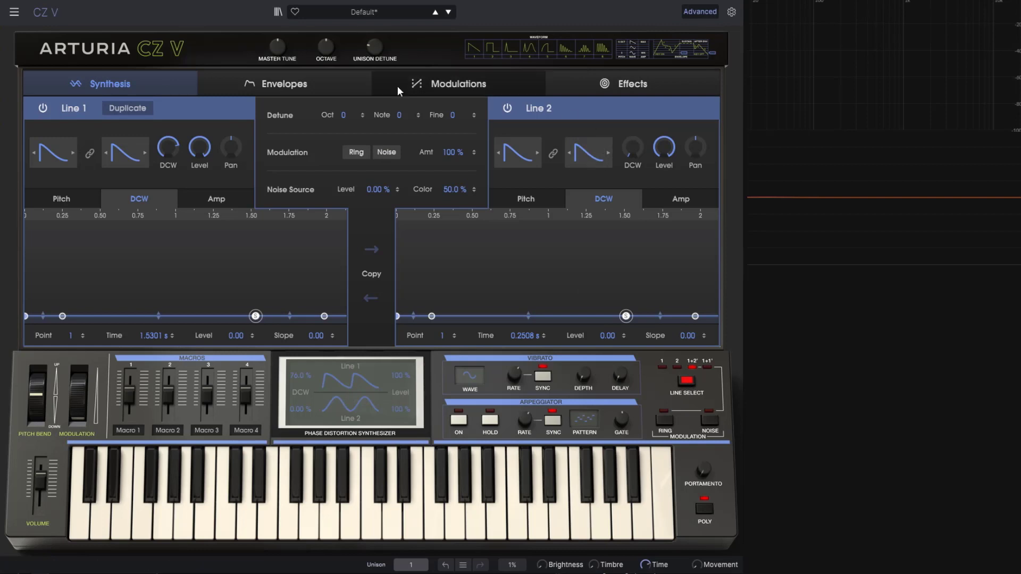
Step: Cycle the line selection through 1, 2, 1+2' and 1+1', and turn off the Line 1 duplication
left_click(686, 380)
left_click(685, 381)
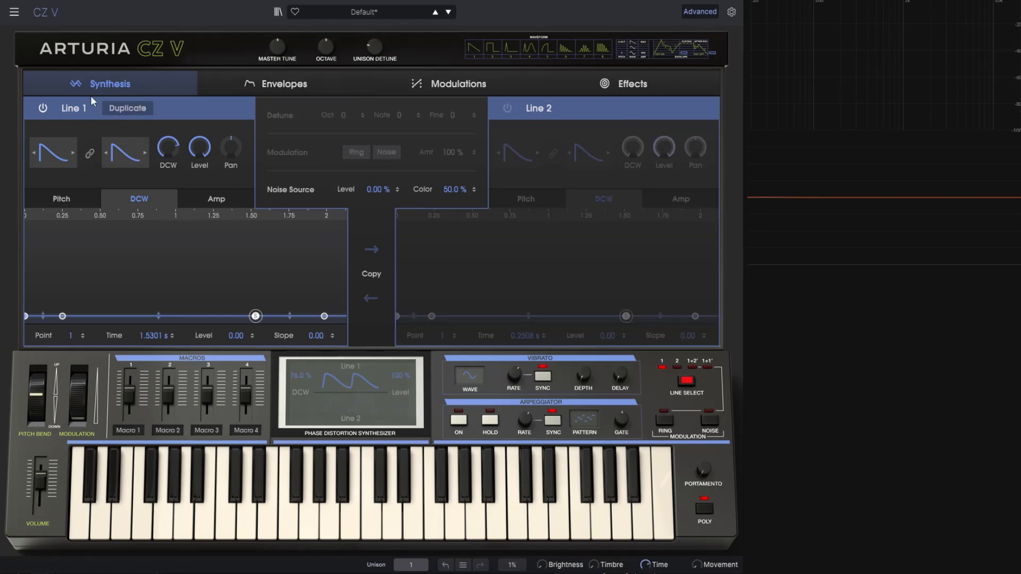
left_click(689, 383)
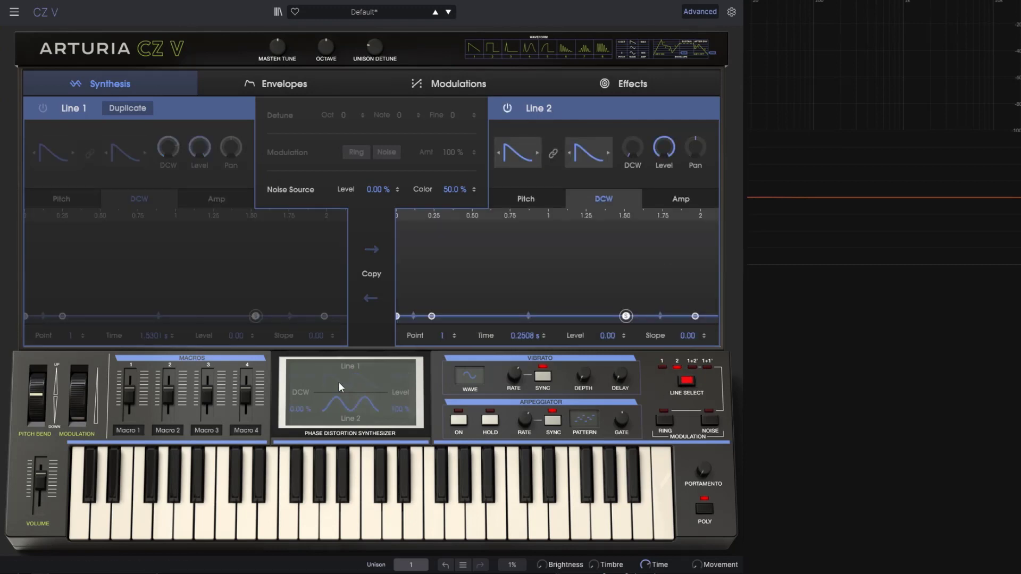
left_click(687, 381)
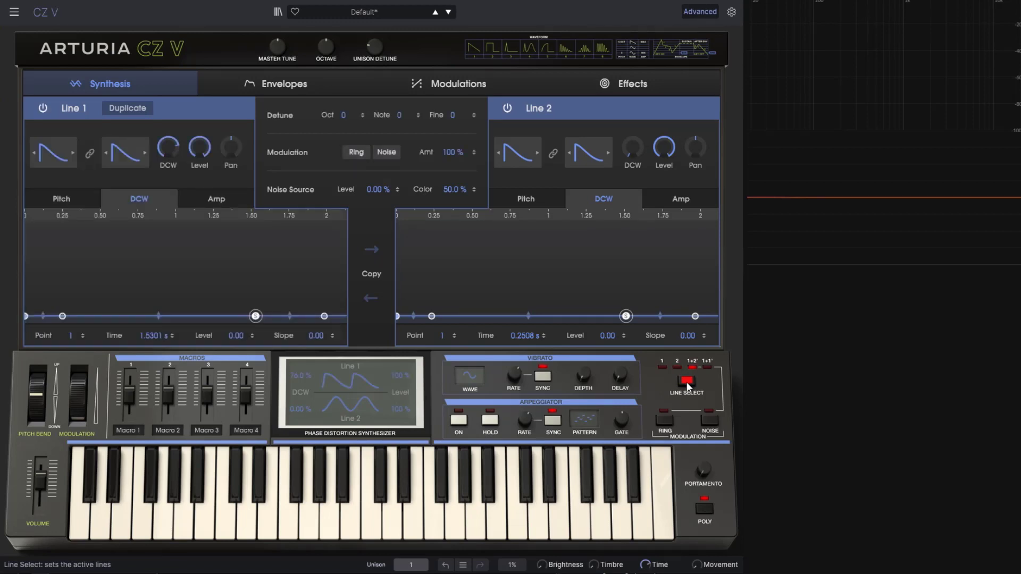
left_click(686, 381)
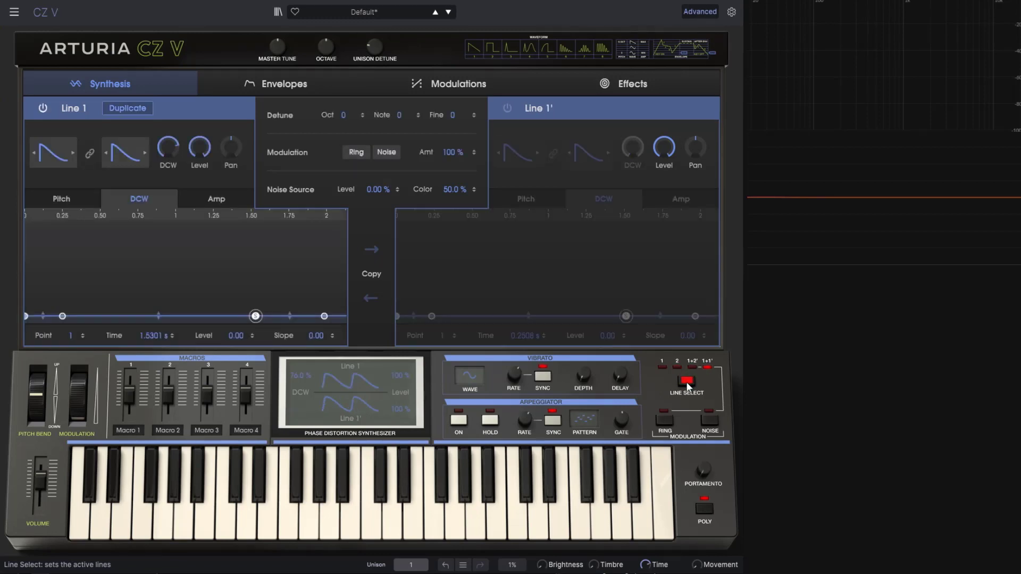
left_click(110, 107)
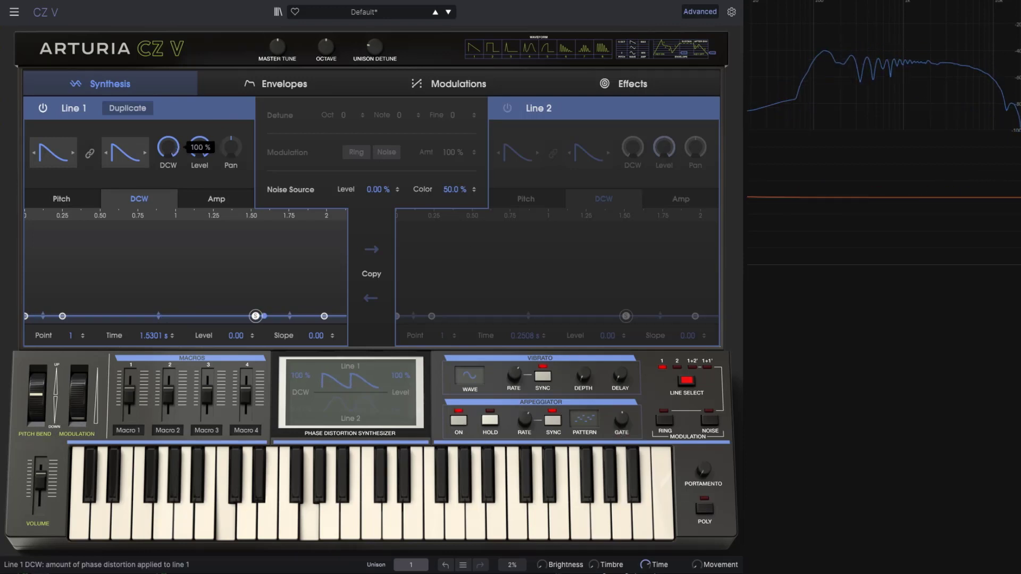
Step: Change Line 1's second waveform to the double-peaked shape, set its DCW to 86.4 % and raise the Octave to +1
left_click_drag(169, 150, 169, 159)
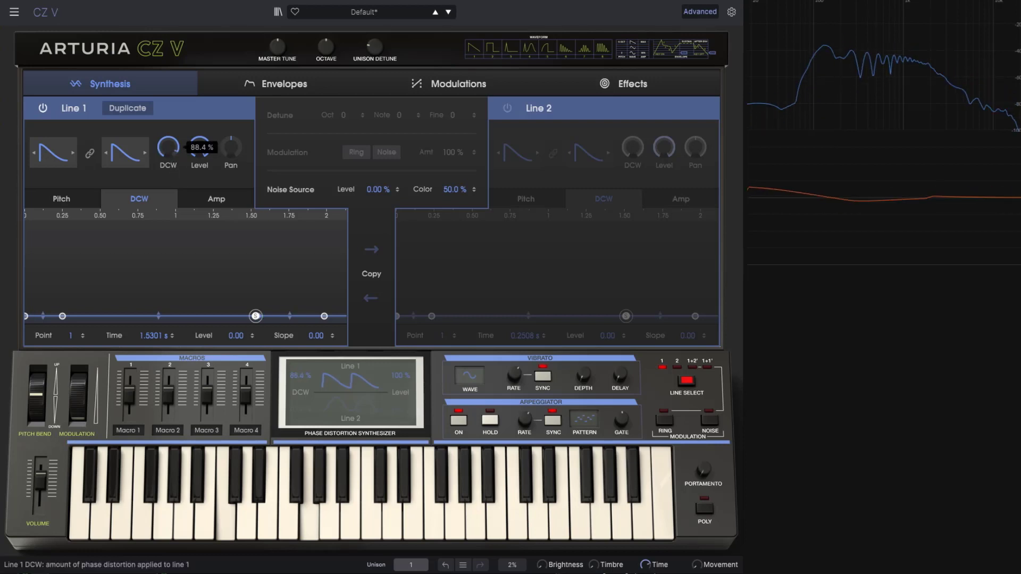
left_click(125, 153)
left_click(155, 189)
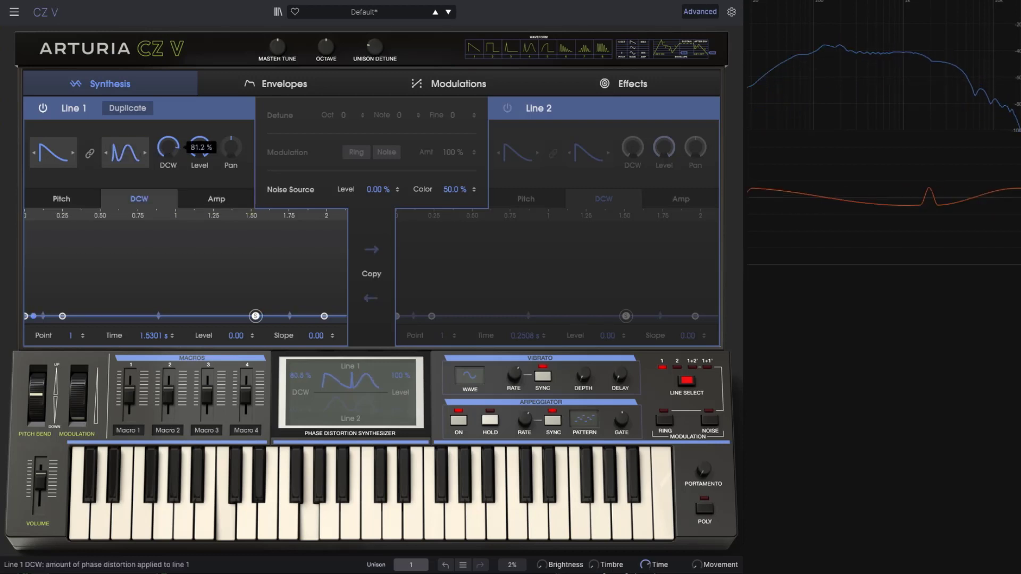
left_click_drag(168, 147, 169, 143)
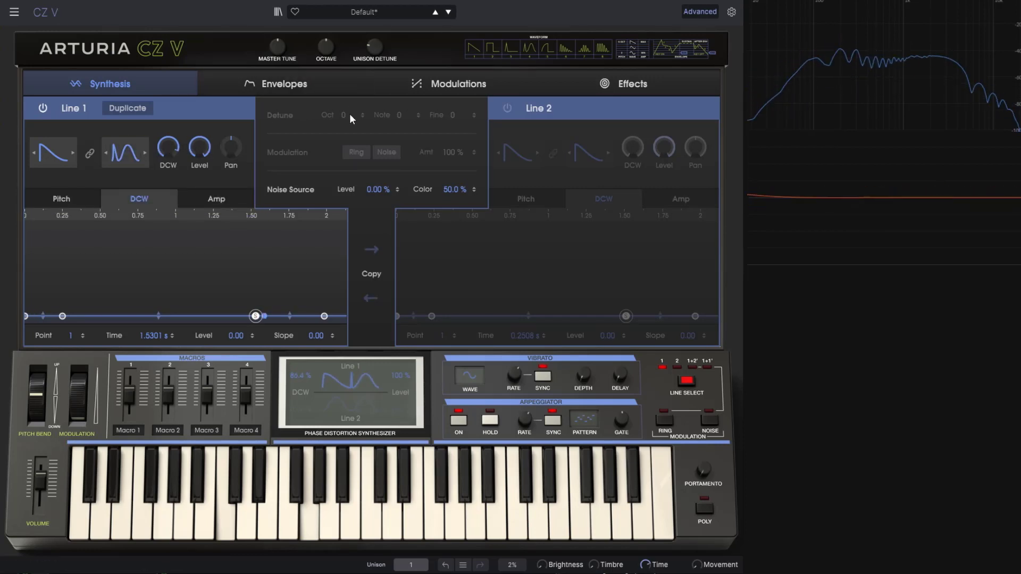
left_click_drag(324, 46, 323, 41)
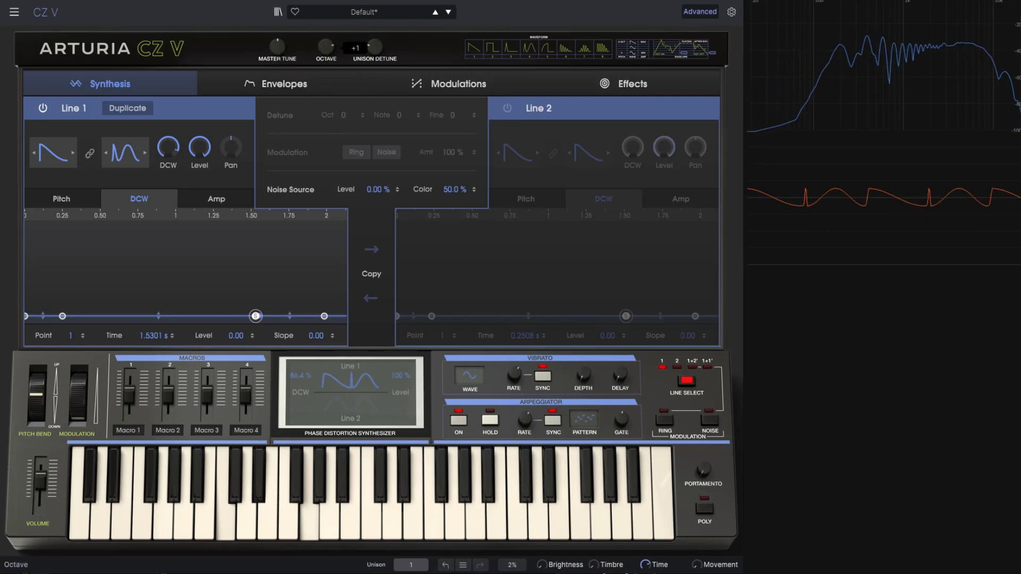
Step: Lower Line 1's DCW to 70 % and switch on the arpeggiator's Hold
left_click_drag(171, 143, 170, 153)
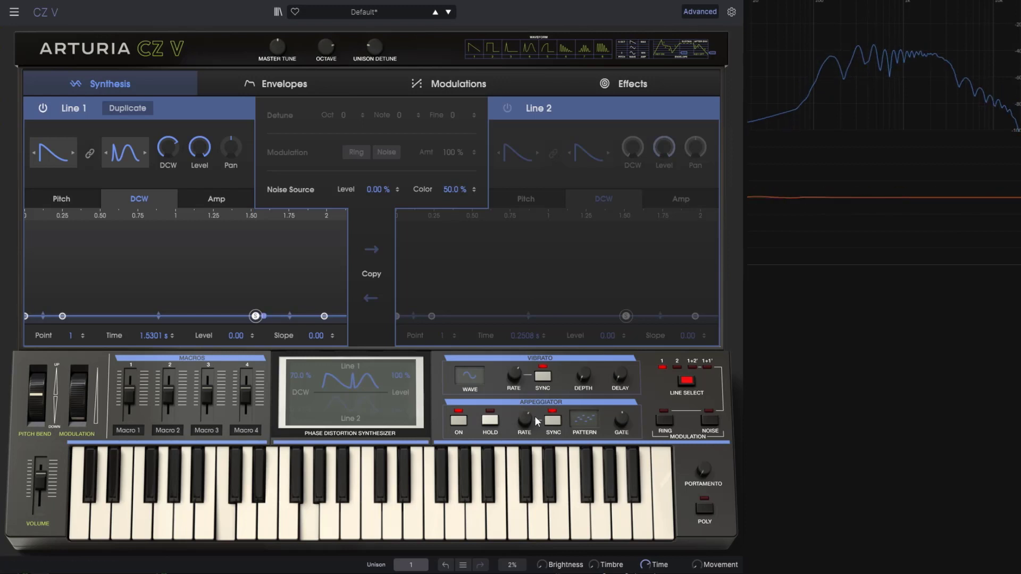
left_click(468, 419)
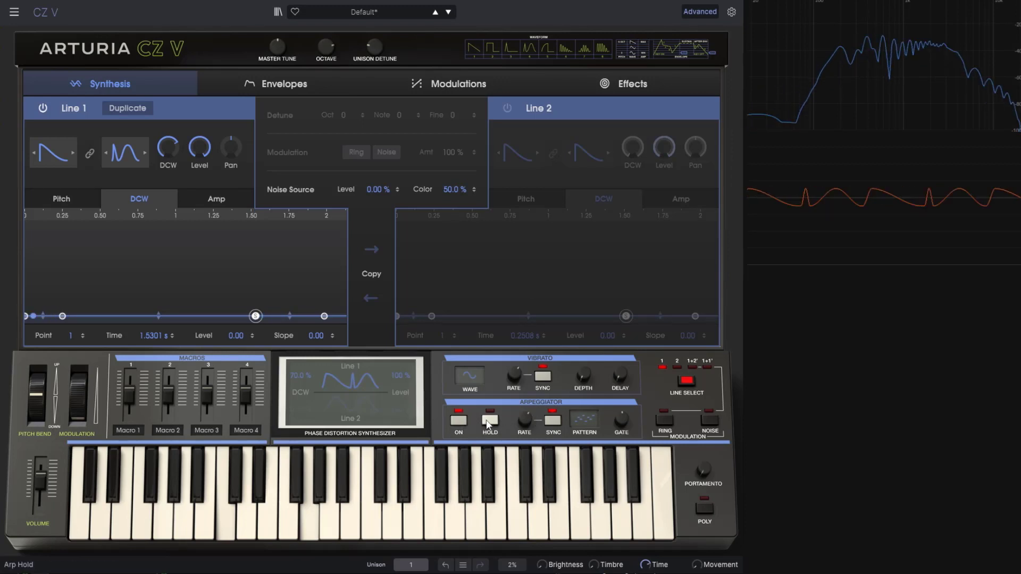
left_click(487, 421)
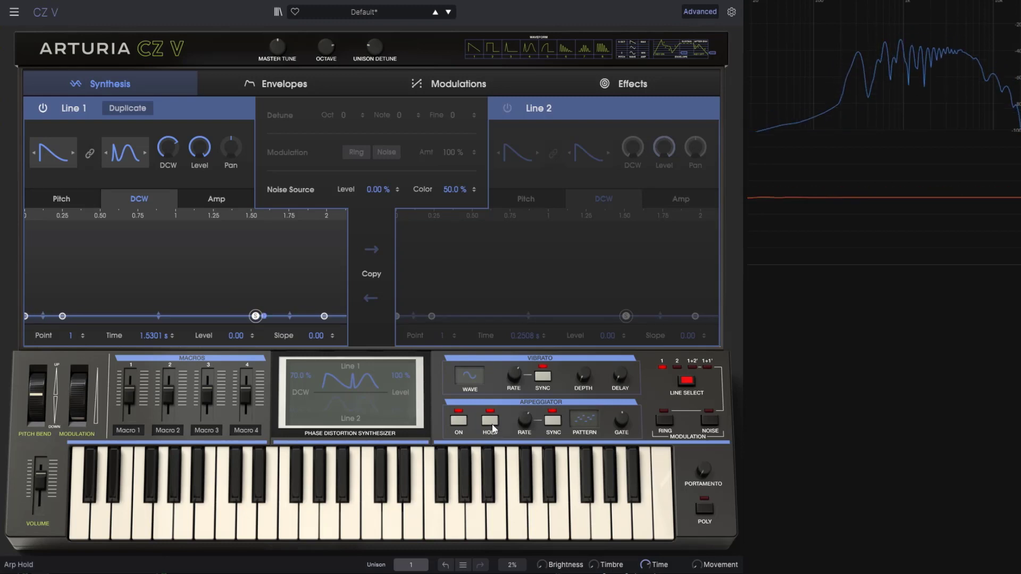
Step: Toggle the arpeggiator's Sync off and back on, and try shorter Gate lengths, including 14.8 %
mouse_move(526, 422)
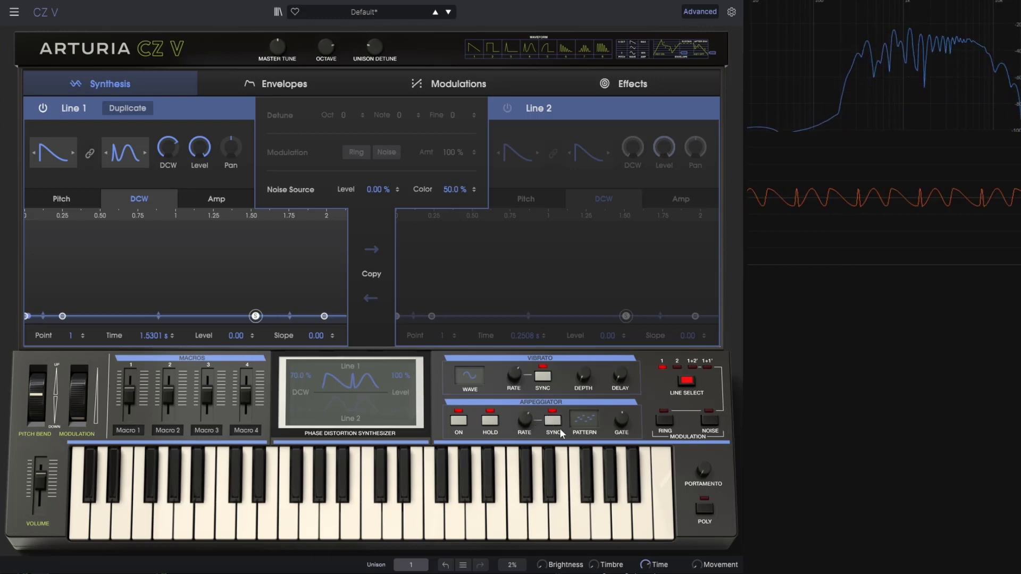
left_click(554, 423)
left_click(553, 422)
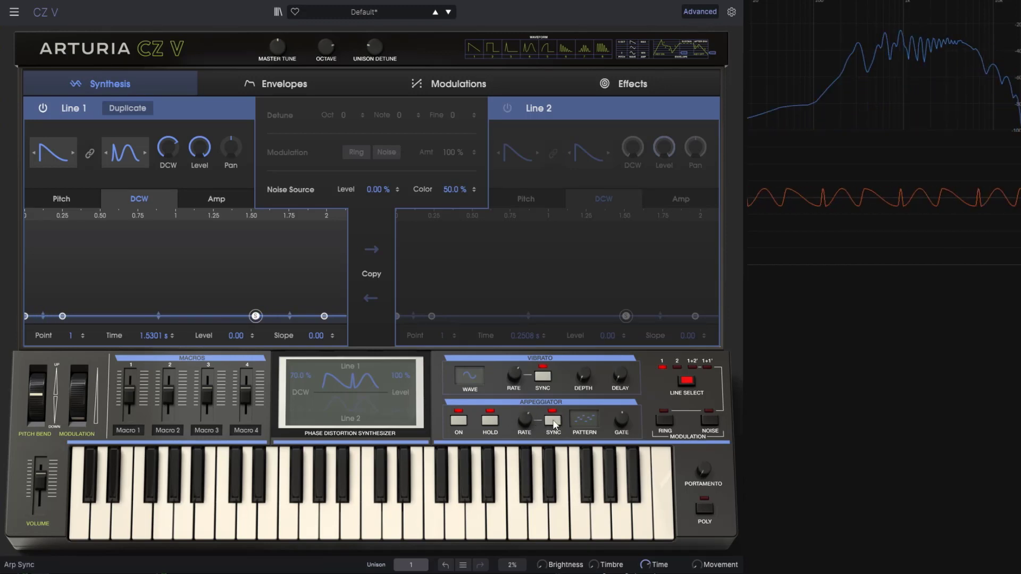
left_click(581, 423)
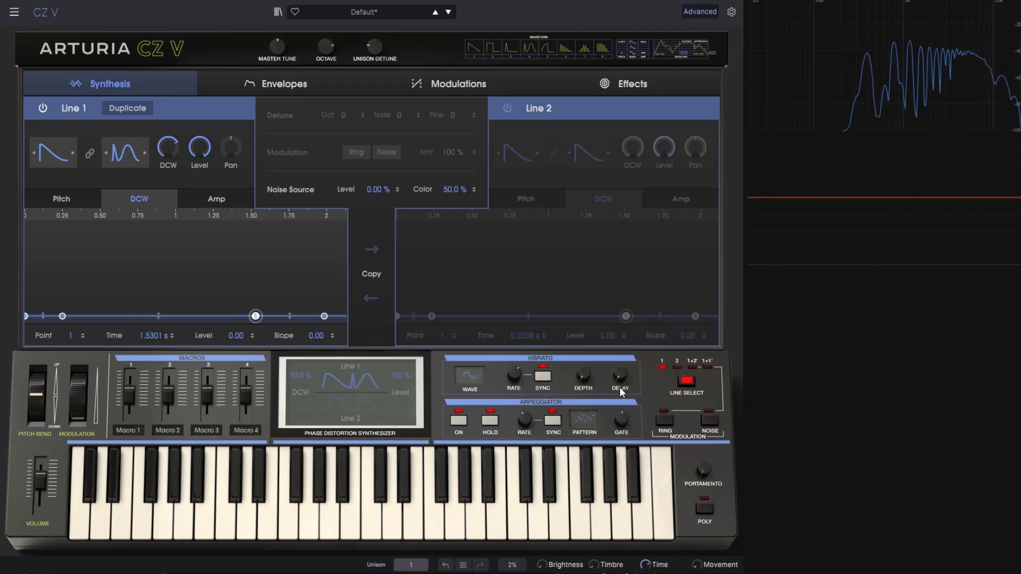
left_click_drag(621, 420, 621, 456)
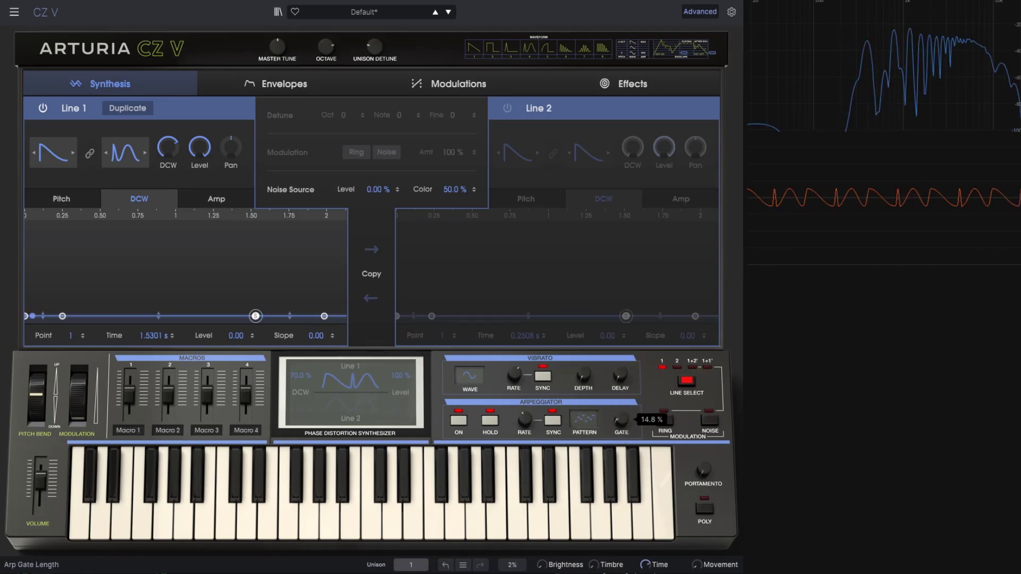
mouse_move(621, 420)
left_mouse_down()
mouse_move(621, 388)
mouse_move(621, 439)
left_mouse_up()
Step: View the arpeggio pattern and octave options, close them and turn off the arpeggiator's Hold
left_click(587, 422)
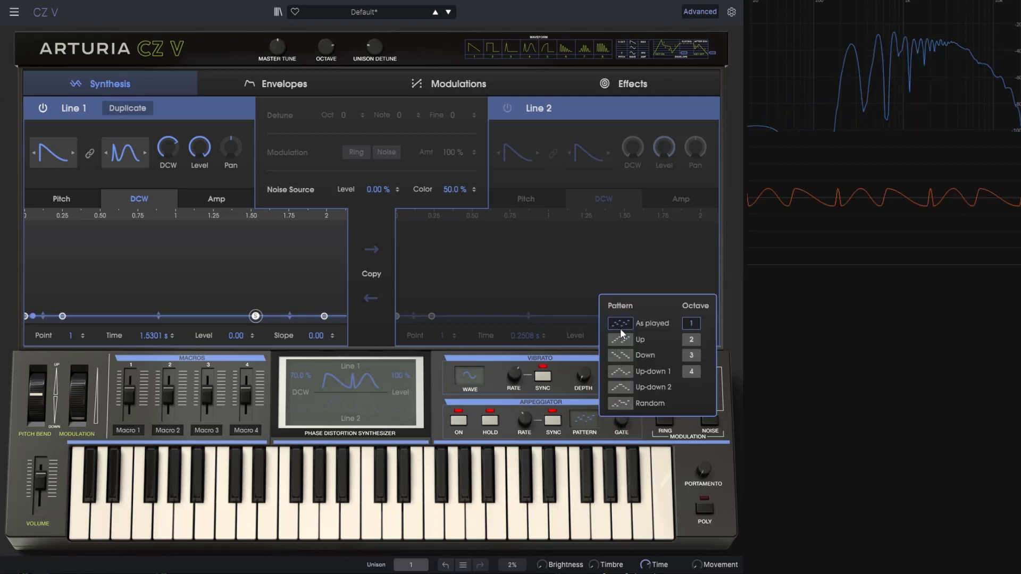
left_click(572, 377)
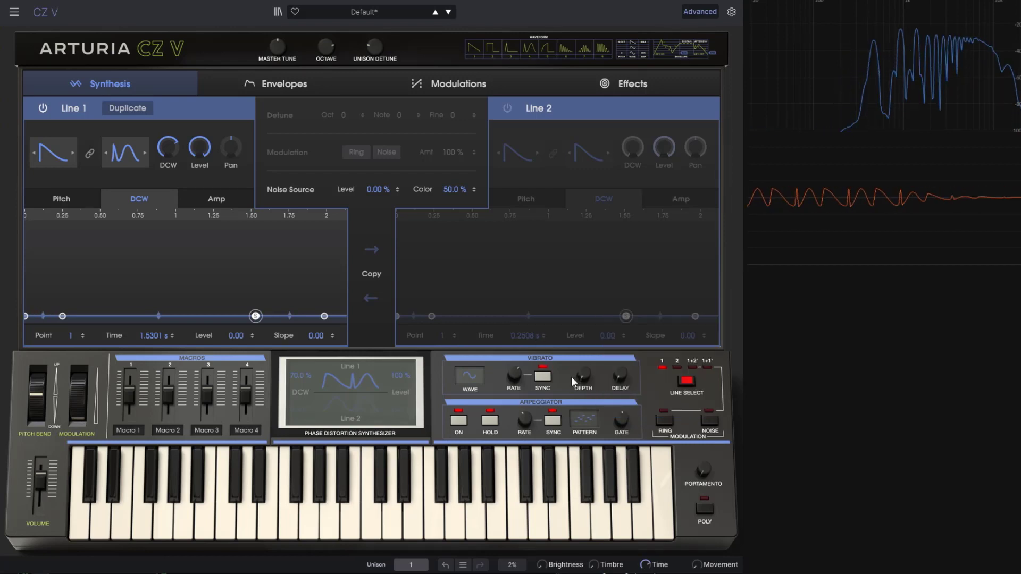
left_click(490, 422)
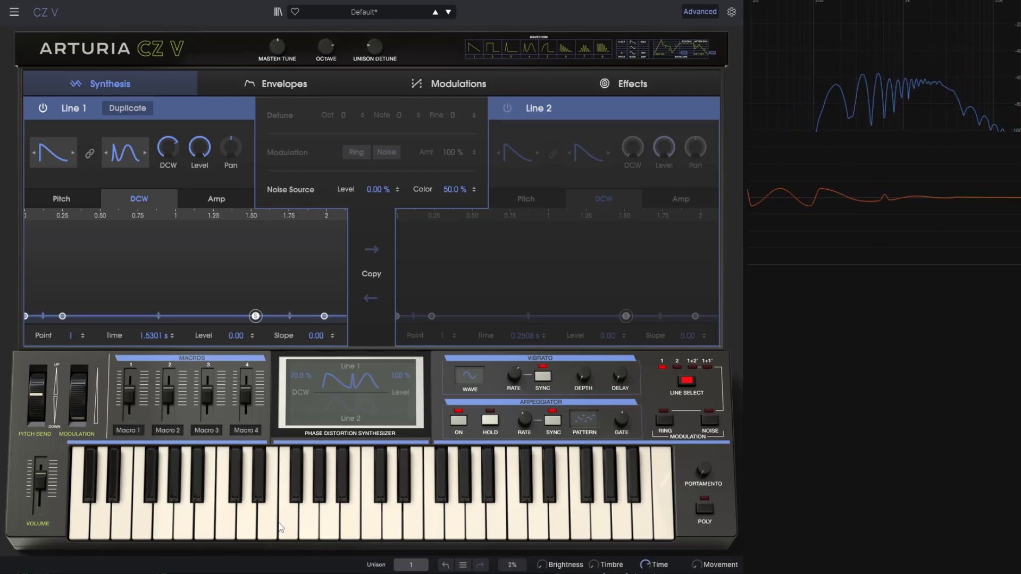
Step: Audition the arpeggio patterns Up, Down, Up-down 1, Up-down 2 and Random one after another
left_click(584, 423)
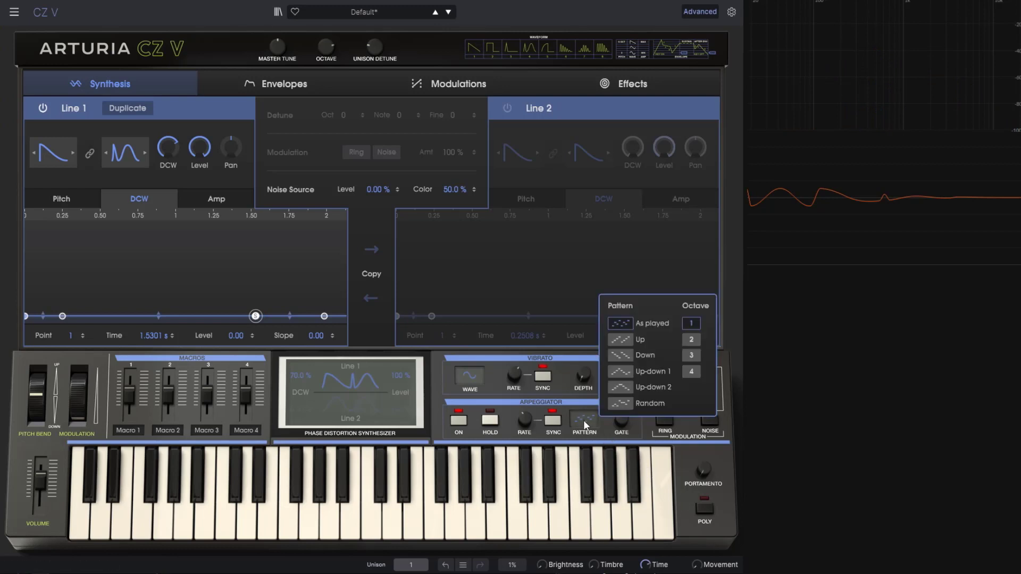
left_click(621, 342)
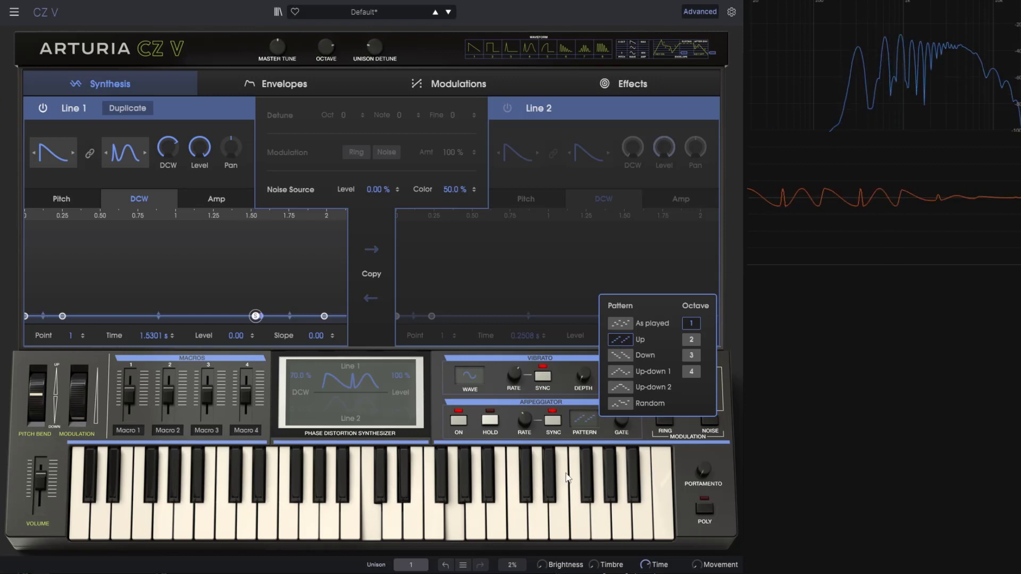
left_click(620, 355)
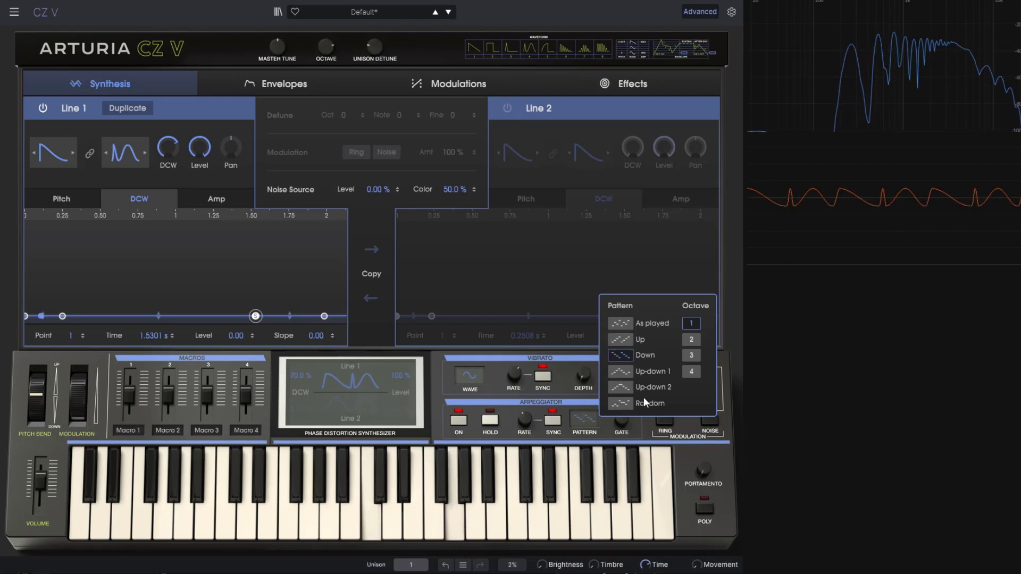
left_click(620, 375)
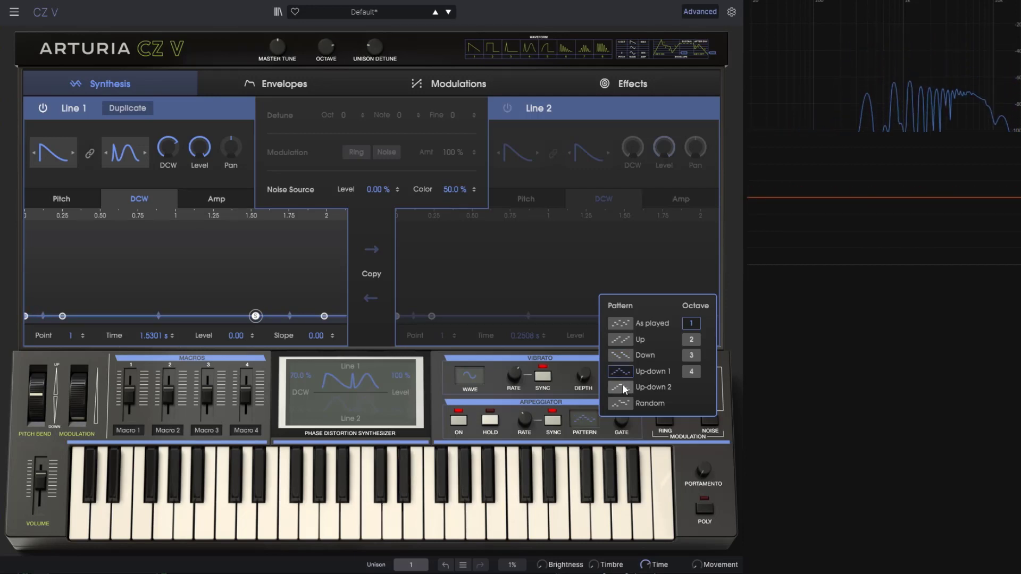
left_click(635, 391)
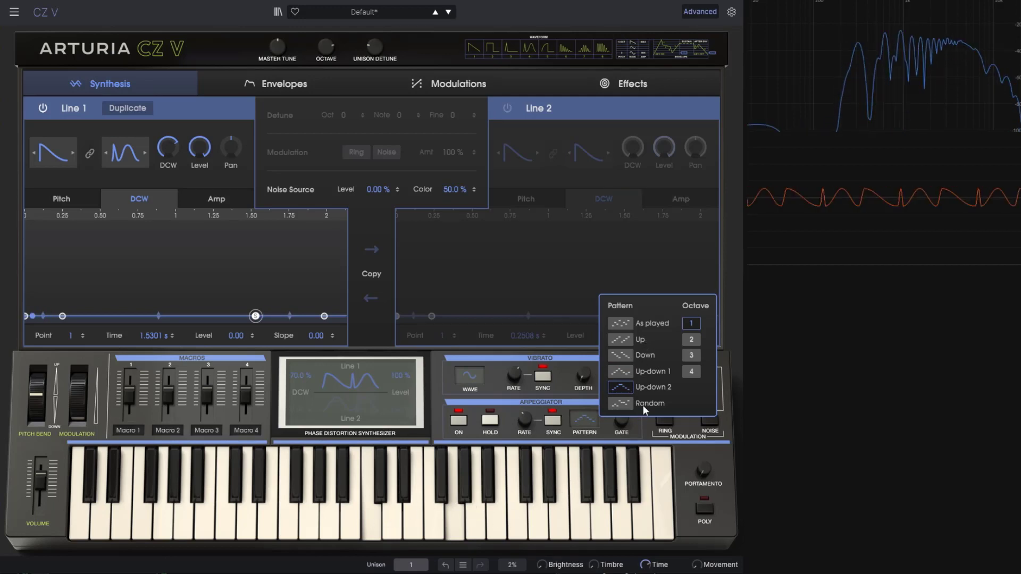
left_click(625, 403)
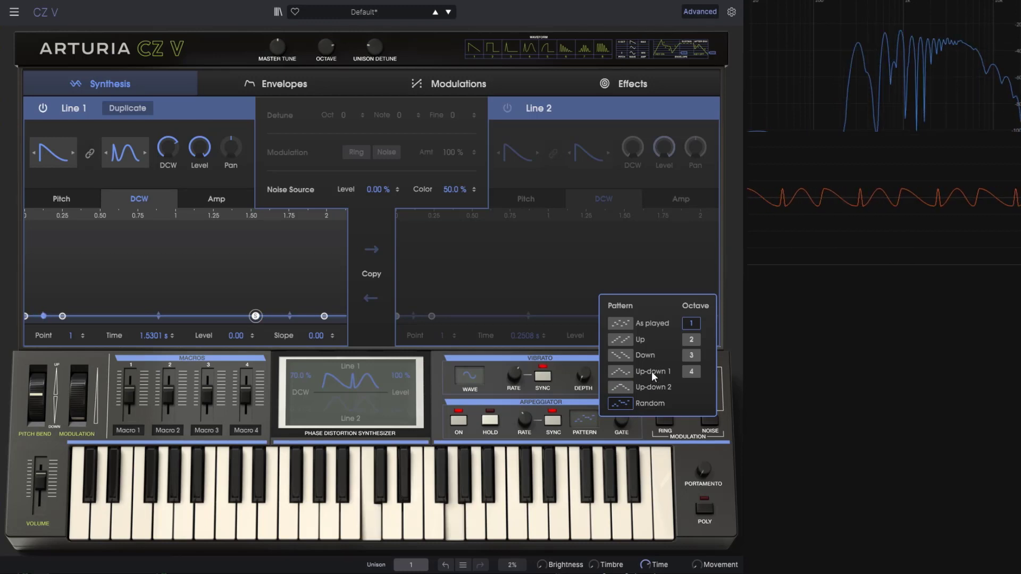
Step: Set the arpeggio pattern to Up with an octave range of 4 and close the pattern options
left_click(619, 323)
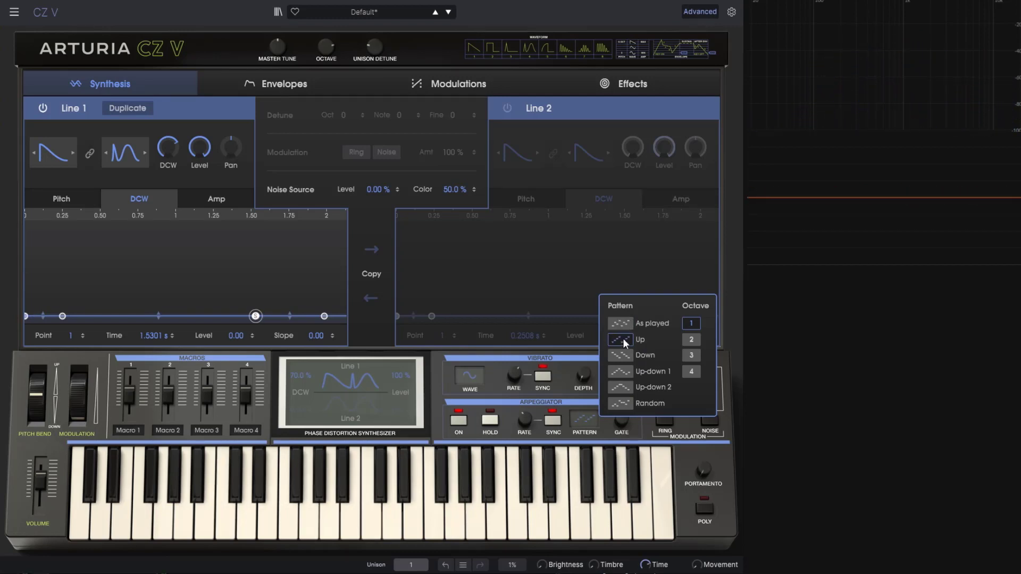
left_click(623, 338)
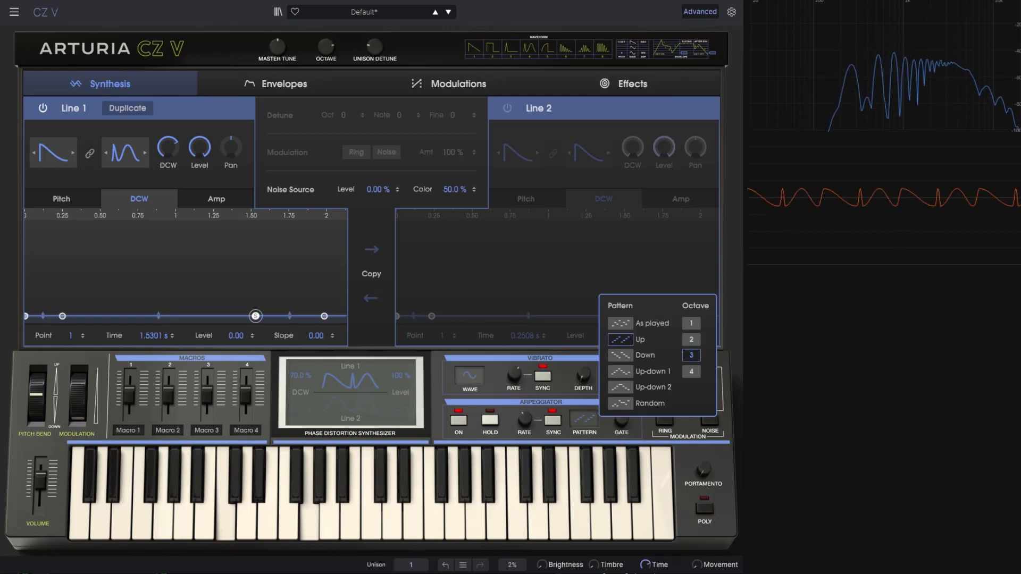
left_click(692, 373)
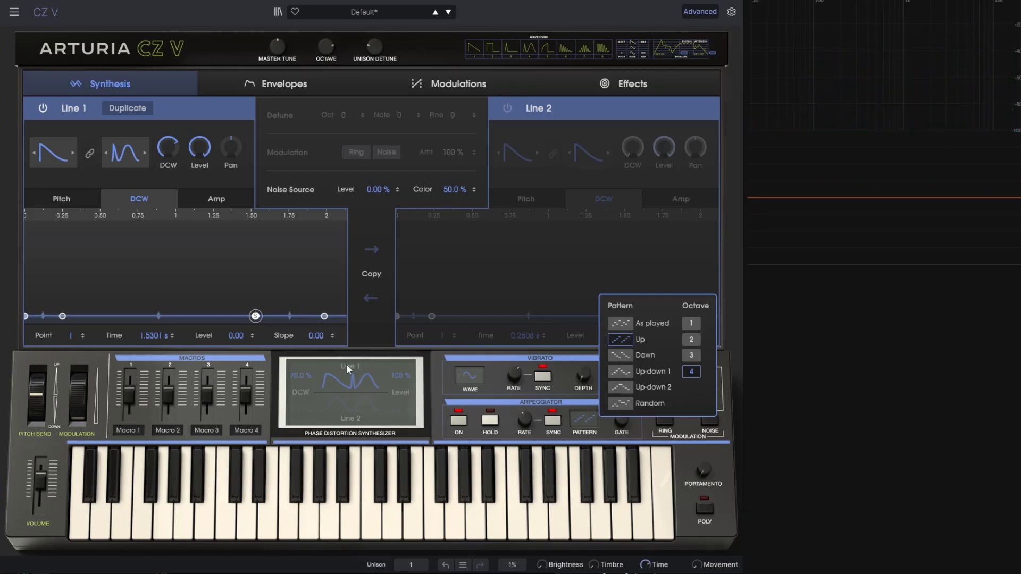
left_click(567, 380)
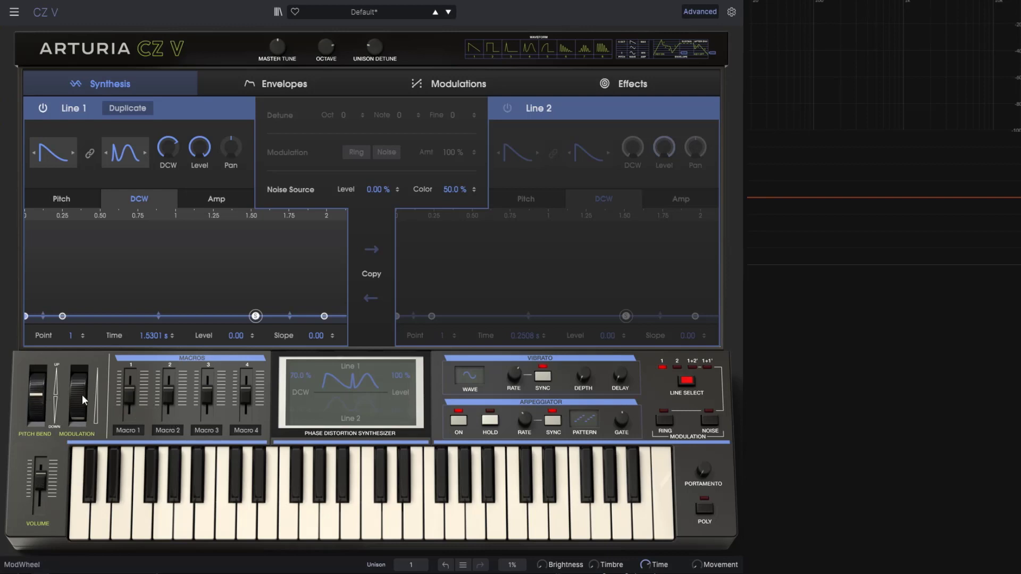
Step: Load the preset A Dream Come True from the Pad category
mouse_move(81, 396)
left_click(255, 316)
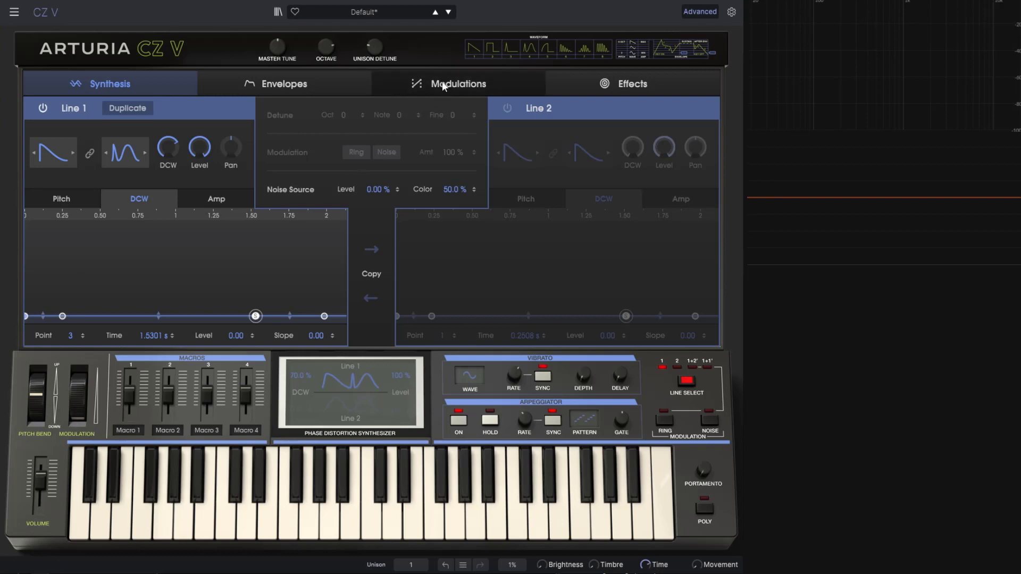
left_click(366, 14)
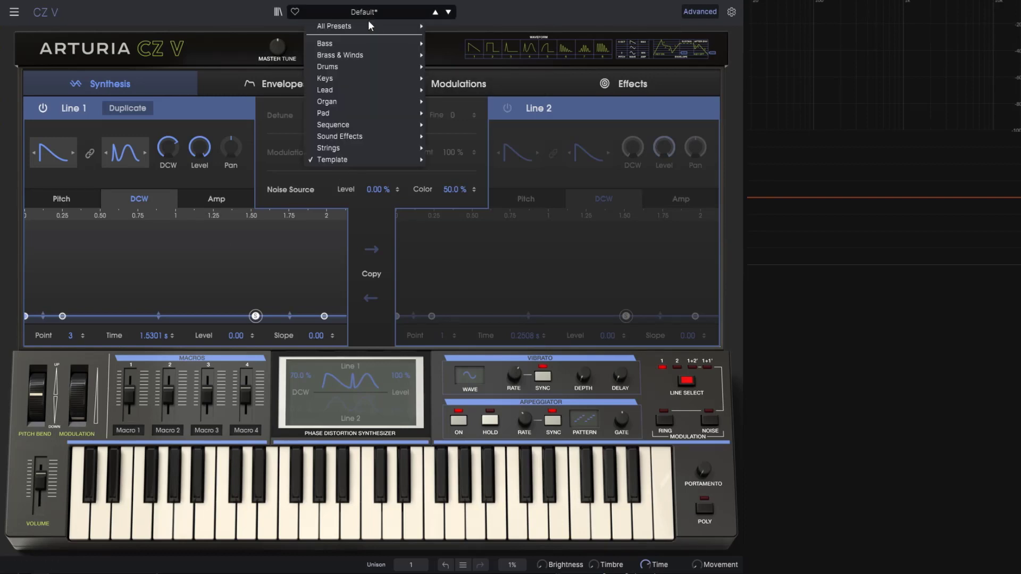
mouse_move(330, 55)
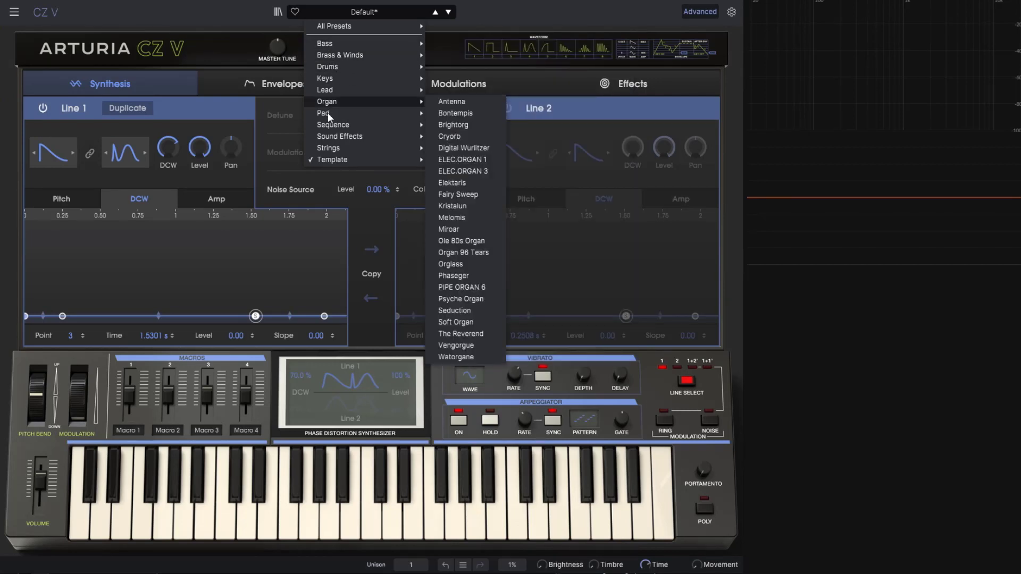
mouse_move(327, 113)
left_click(470, 78)
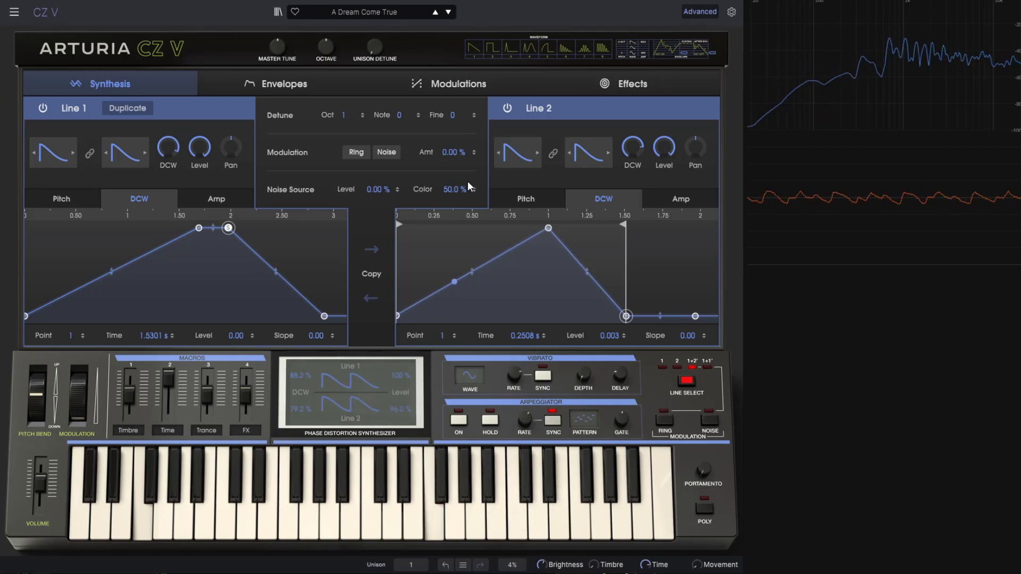
Step: Advance through the next Pad presets, Adventure Time and Aeon, and stop at AirPad
left_click(448, 12)
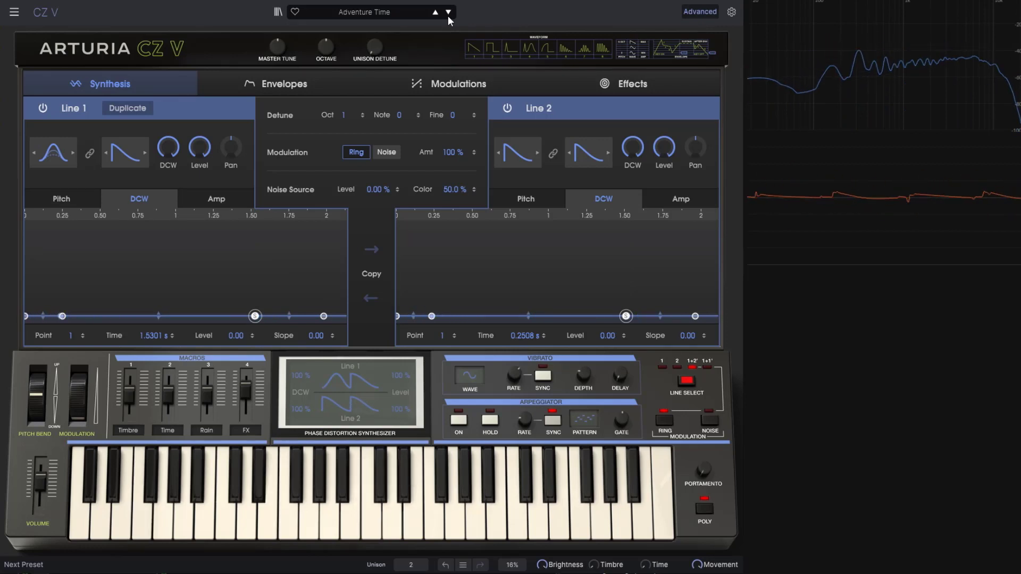
left_click(449, 13)
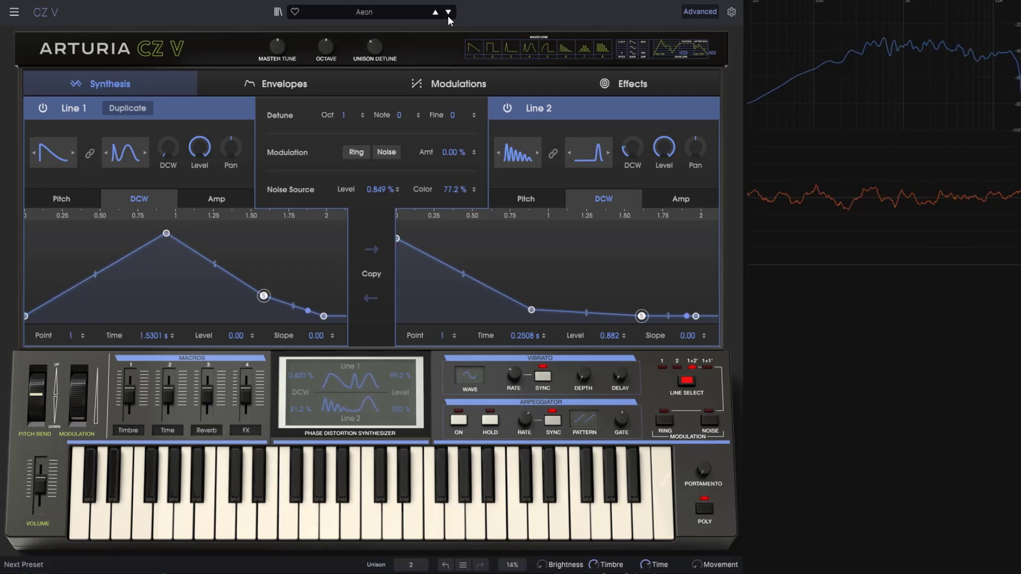
left_click(447, 14)
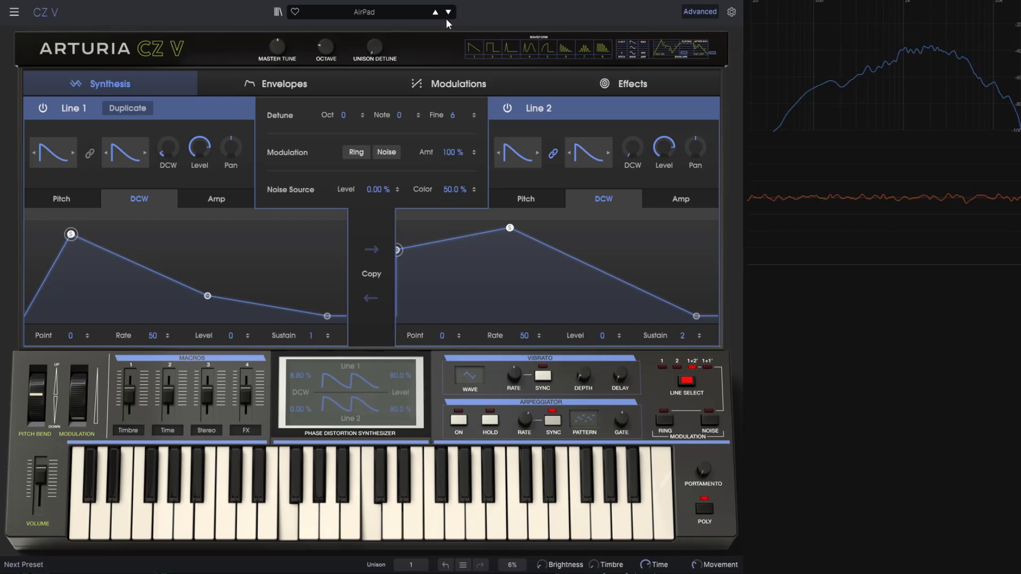
left_click(388, 8)
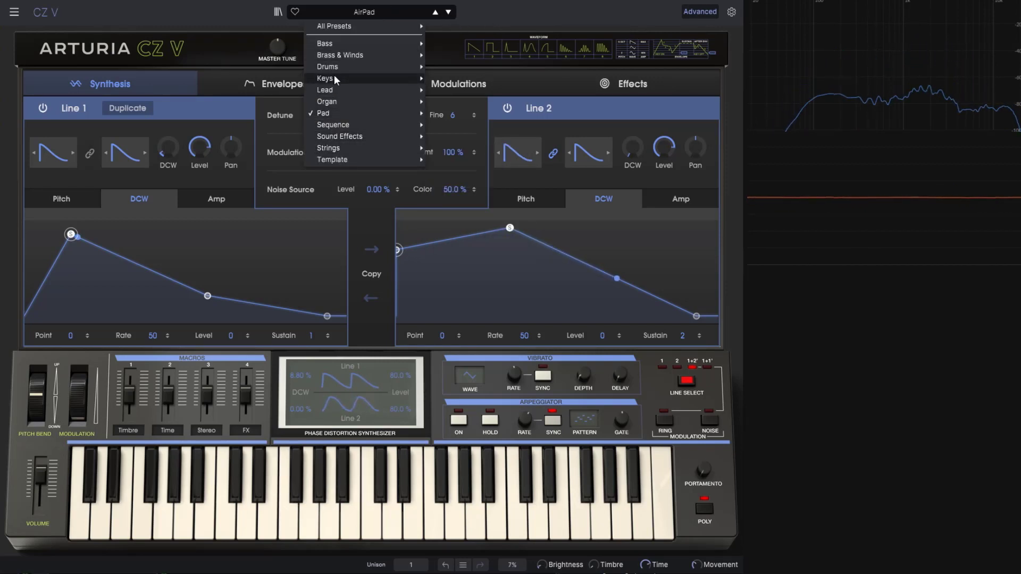
mouse_move(331, 45)
left_click(480, 14)
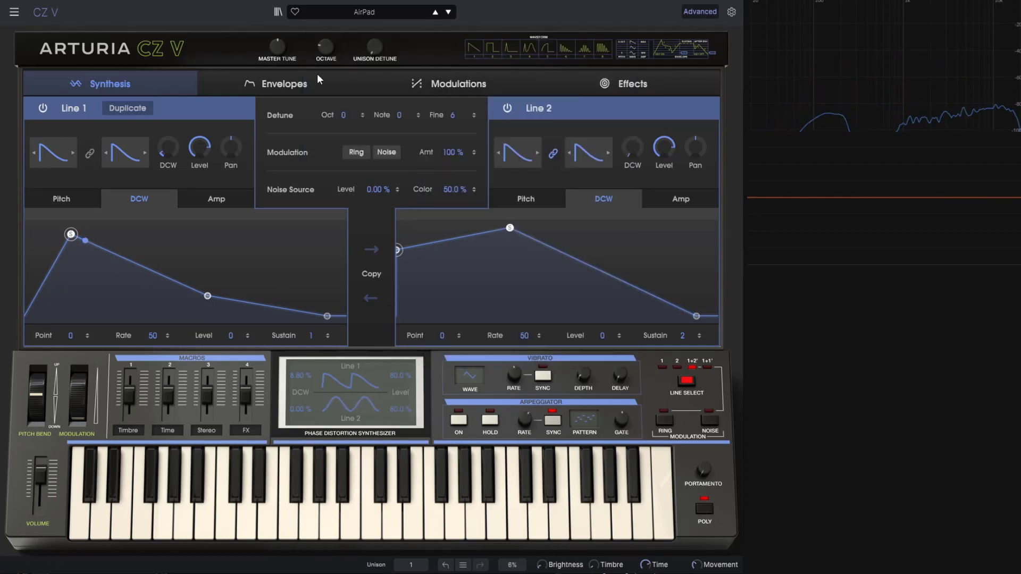
left_click(319, 77)
left_click(448, 85)
left_click(169, 81)
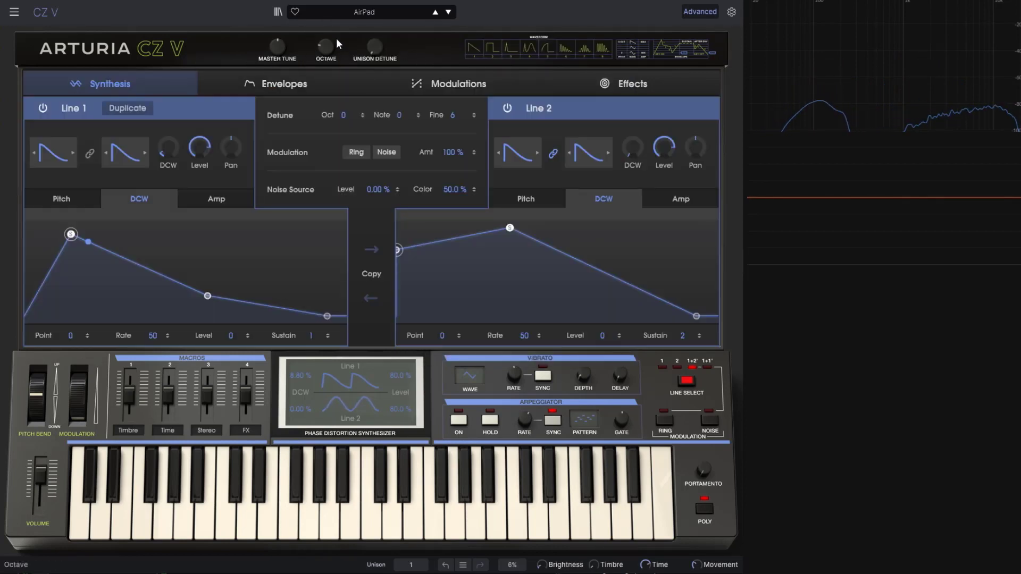
left_click(364, 12)
left_click(522, 23)
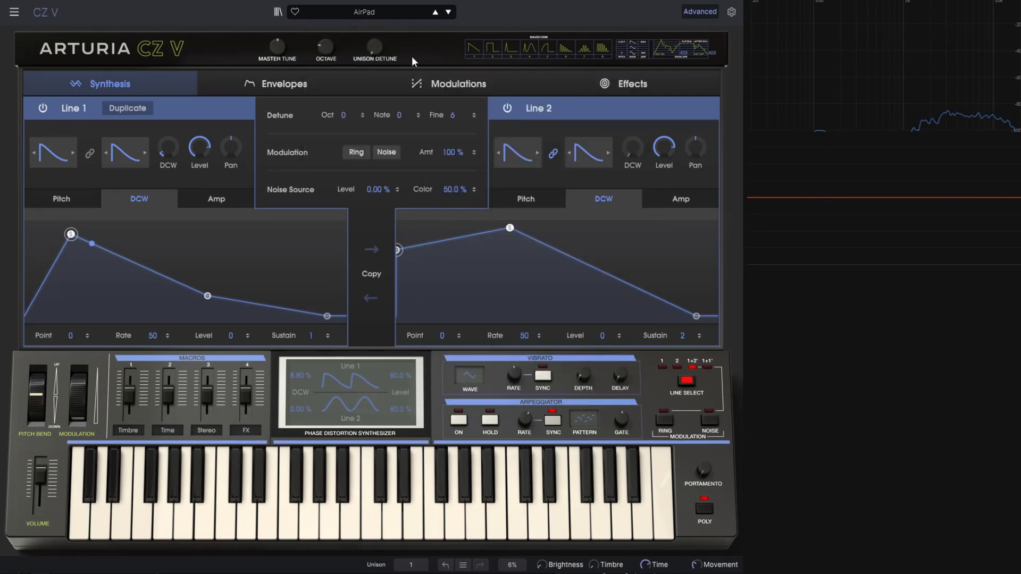
Step: Examine AirPad's modulation routings in slots 1-8, its LFO settings and its effects chain
left_click(270, 88)
left_click(109, 84)
left_click(459, 82)
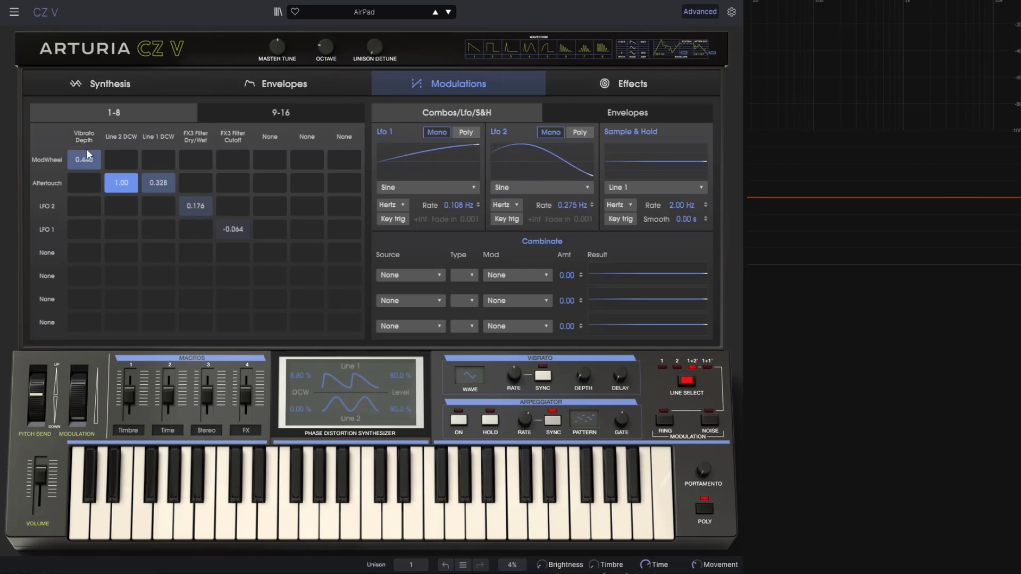
left_click(147, 109)
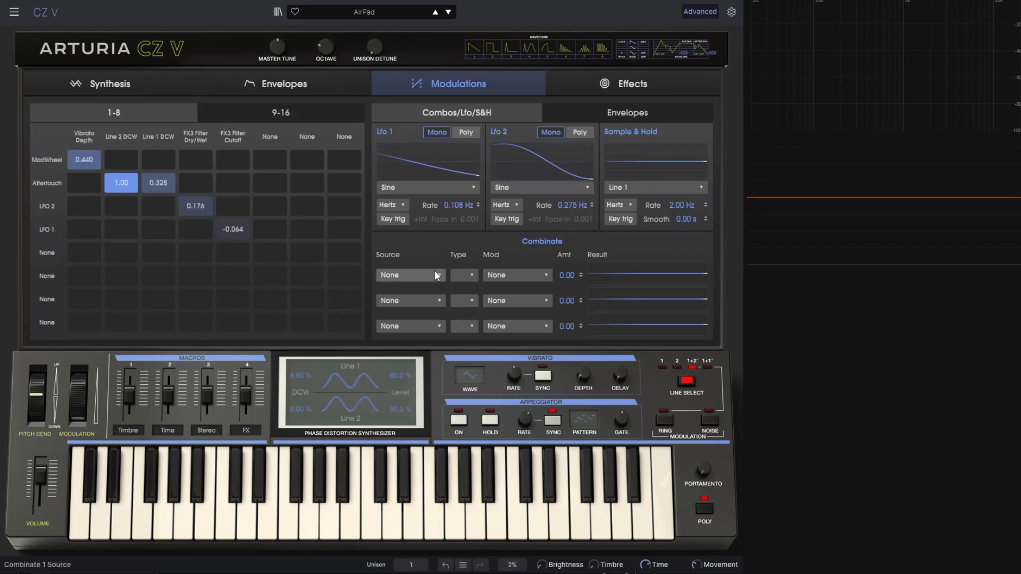
left_click(605, 85)
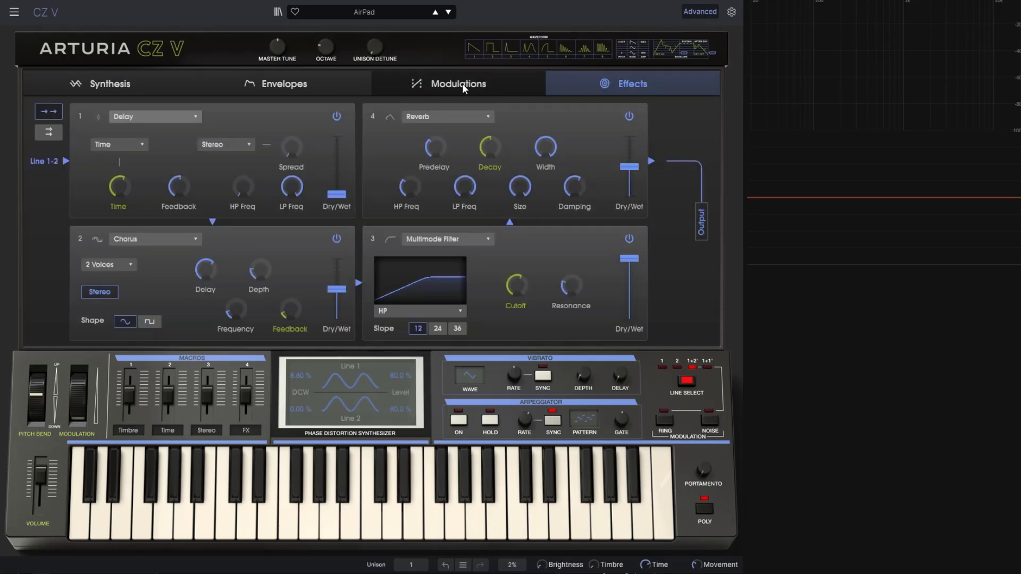
Step: Return to the synthesis settings and load the next preset, Altair
left_click(88, 84)
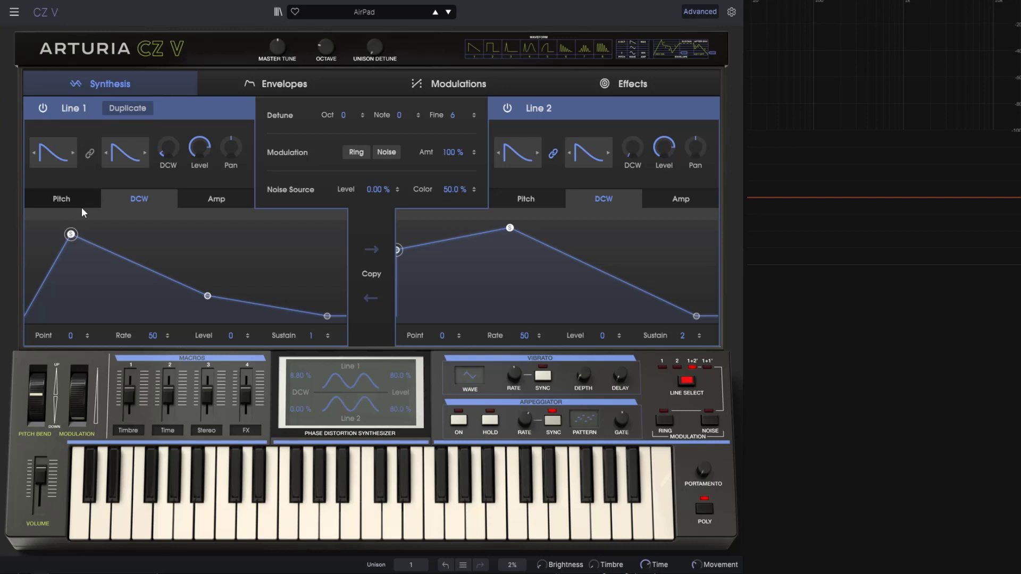
left_click(449, 12)
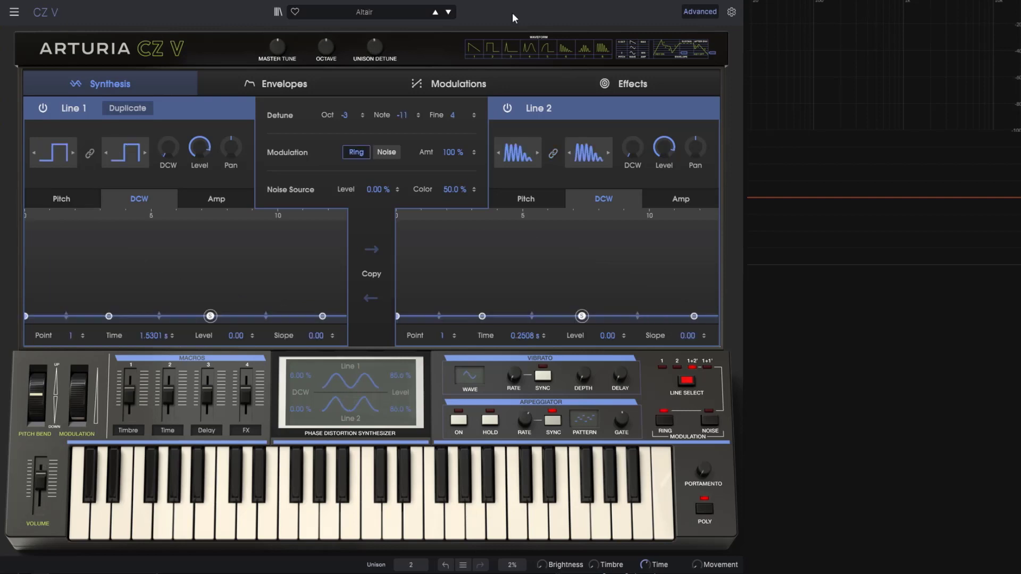